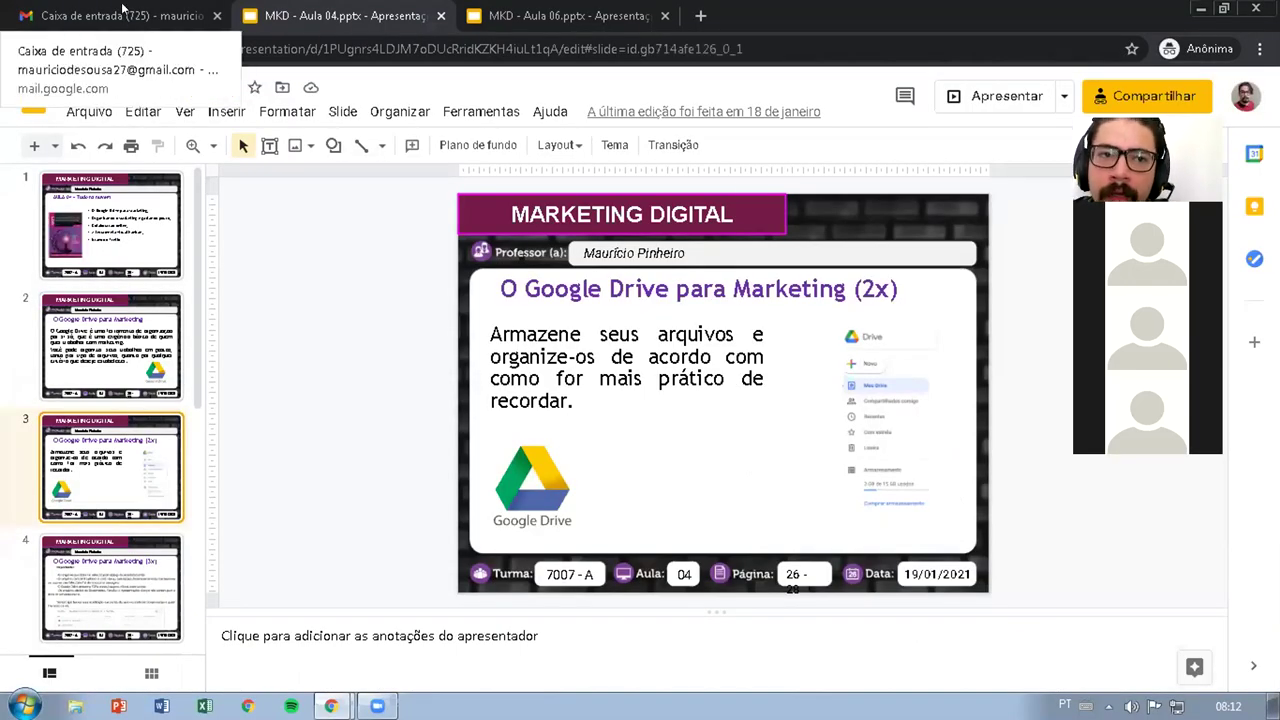
Step: Switch to the Gmail inbox, open Google Drive from there and show the starred items
{"action": "left_click", "coordinate": [124, 12]}
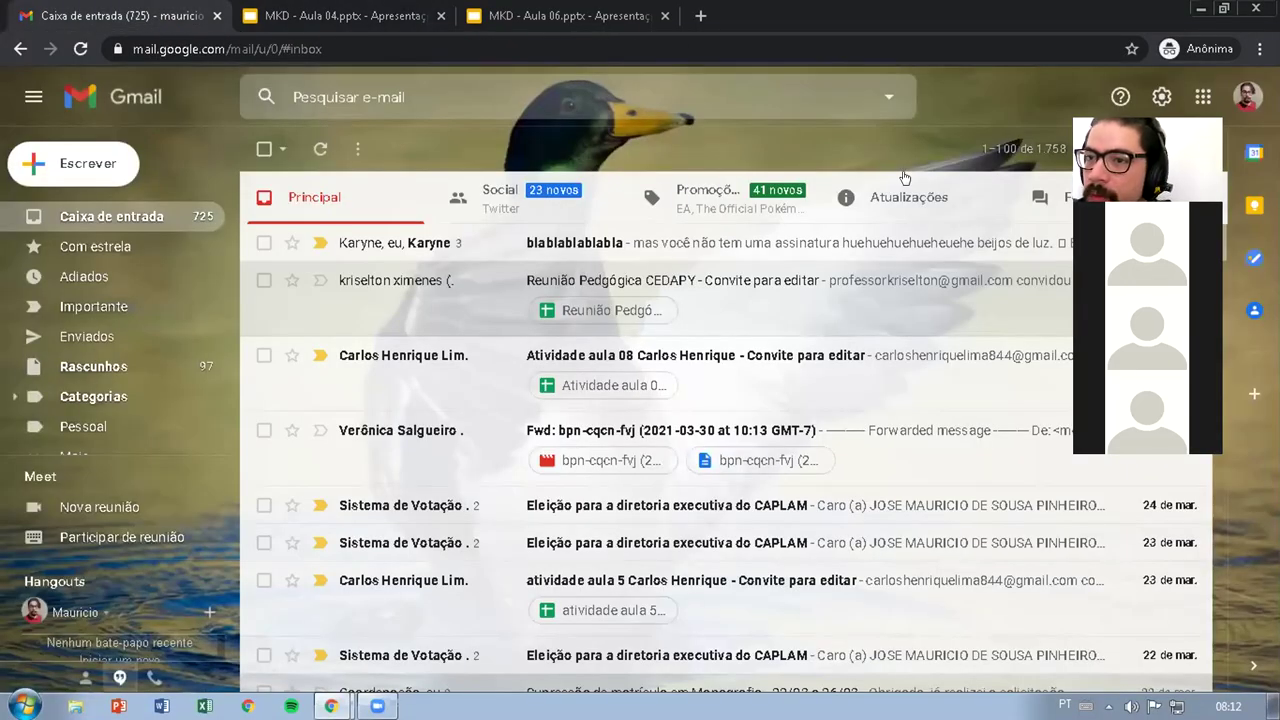
{"action": "left_click", "coordinate": [1203, 96]}
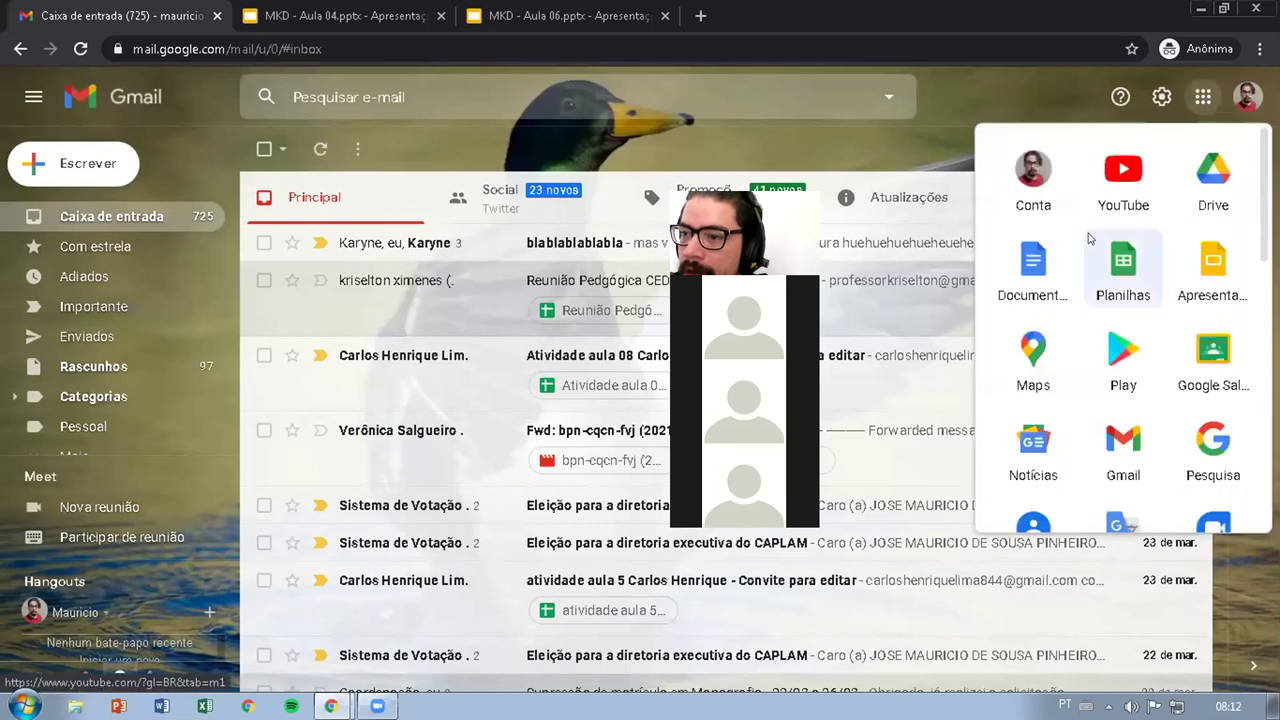
{"action": "left_click", "coordinate": [1191, 186]}
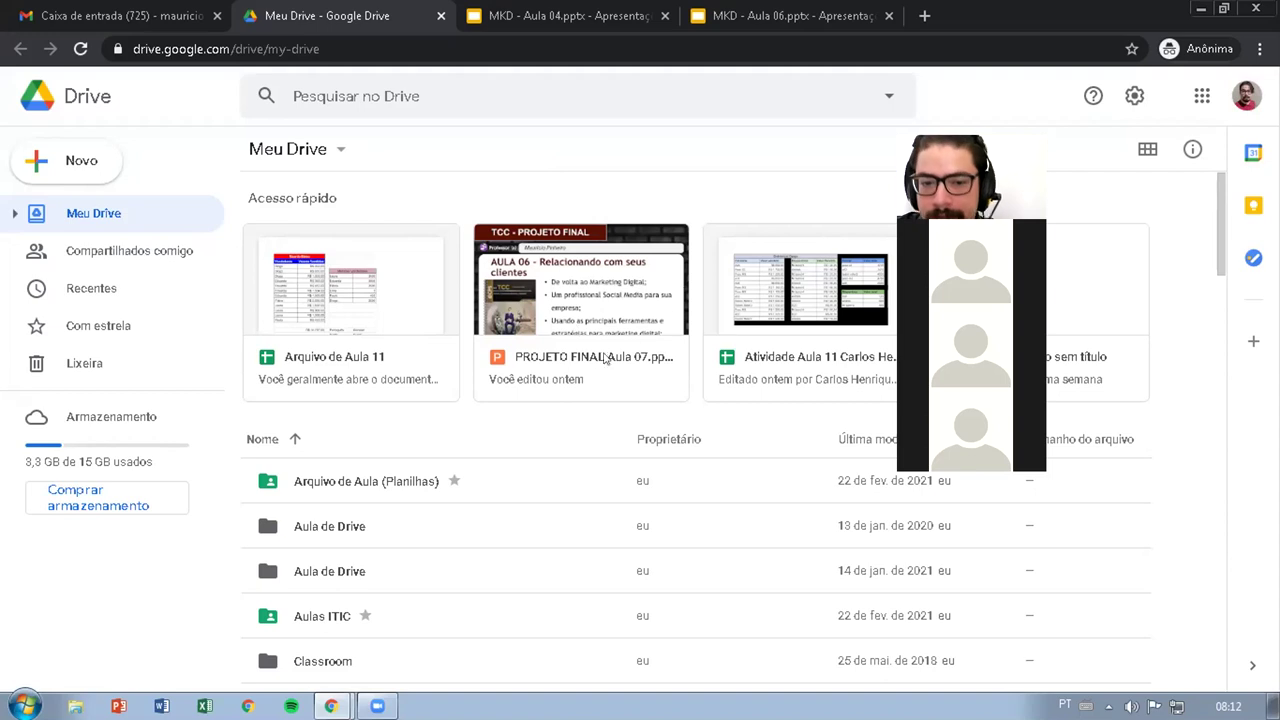
{"action": "left_click", "coordinate": [125, 327]}
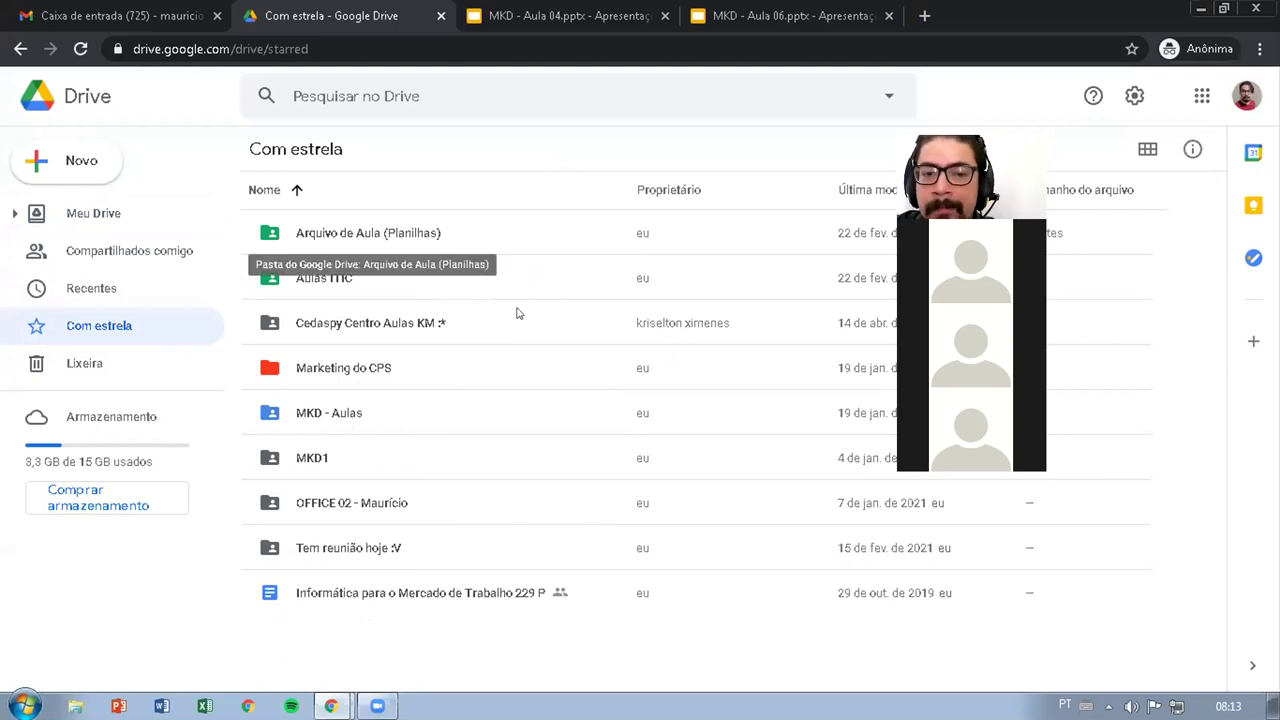
Step: Open the starred folder "Cedaspy Centro Aulas KM :*" and look through its subfolders and files
{"action": "double_click", "coordinate": [368, 323]}
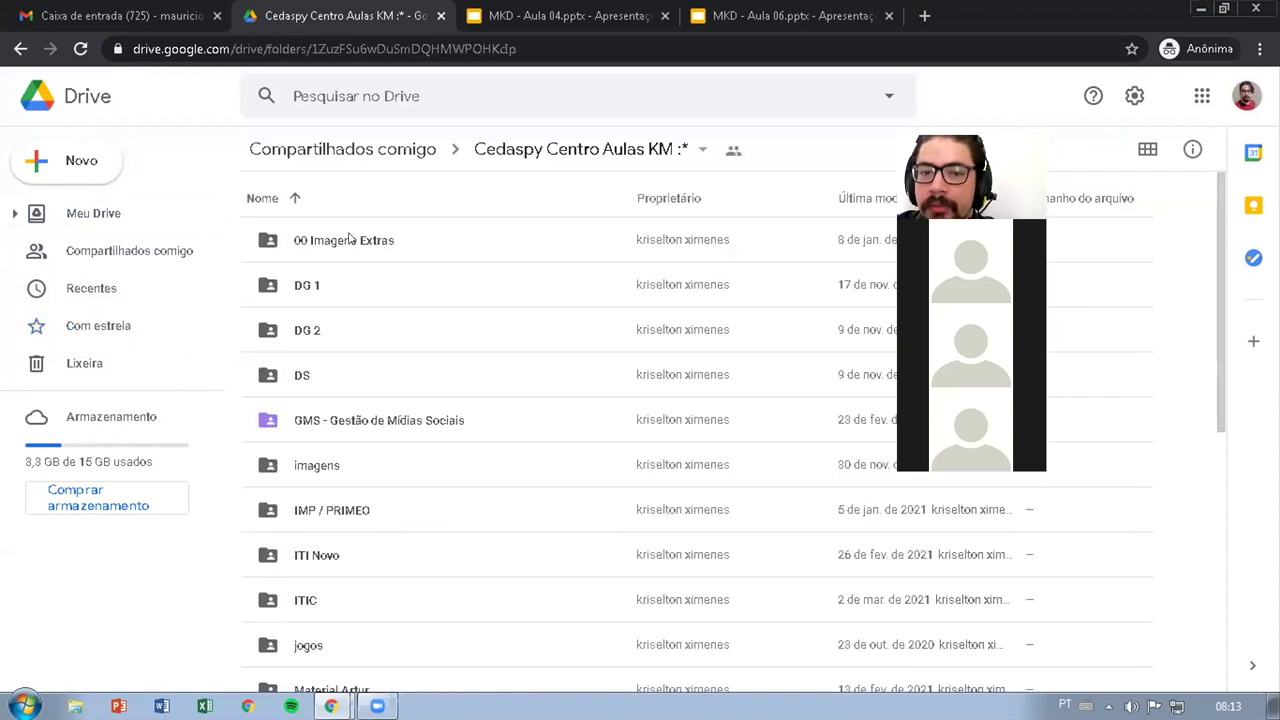
{"action": "scroll", "coordinate": [380, 355], "scroll_direction": "down", "scroll_amount": 5}
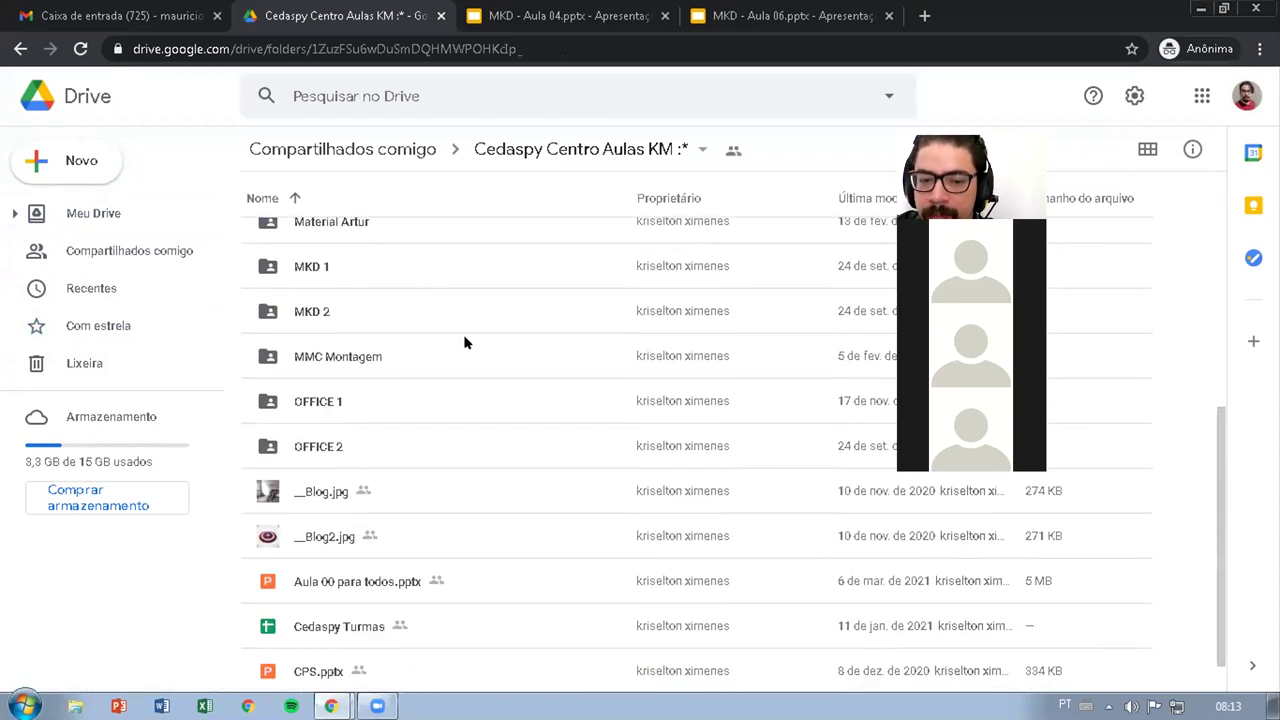
{"action": "scroll", "coordinate": [453, 352], "scroll_direction": "up", "scroll_amount": 1}
{"action": "scroll", "coordinate": [453, 352], "scroll_direction": "up", "scroll_amount": 3}
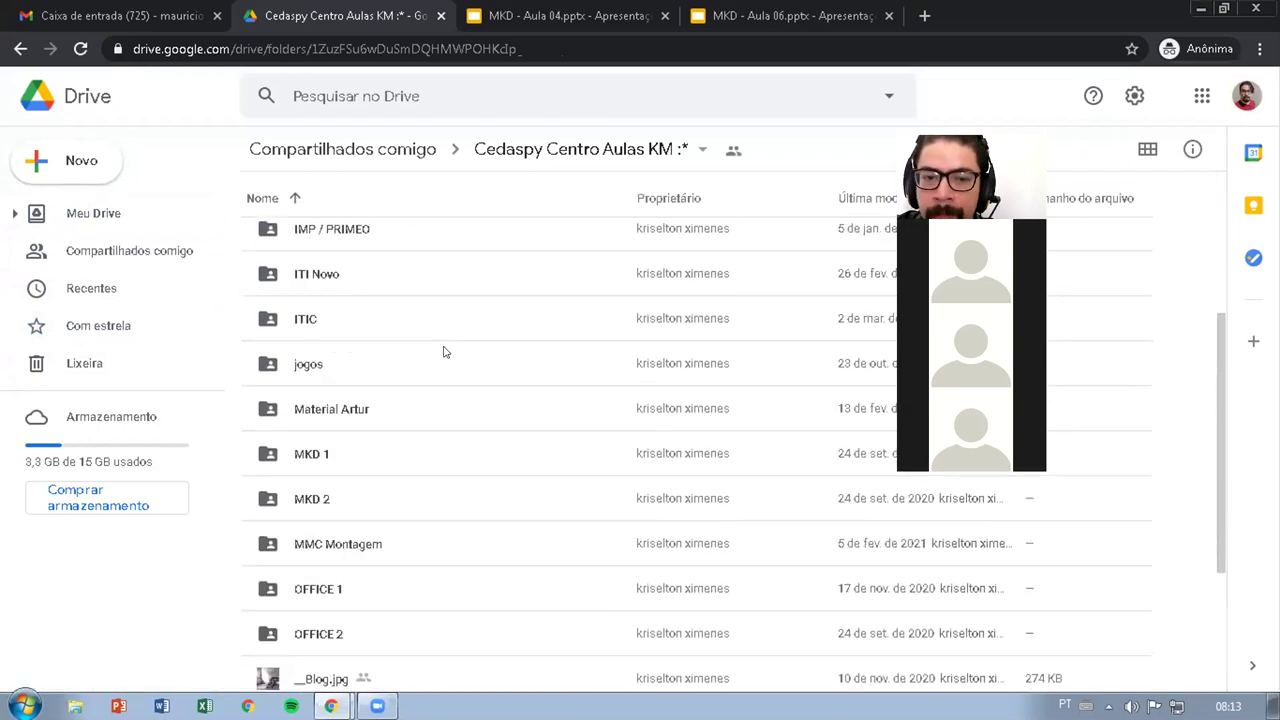
{"action": "scroll", "coordinate": [426, 350], "scroll_direction": "up", "scroll_amount": 1}
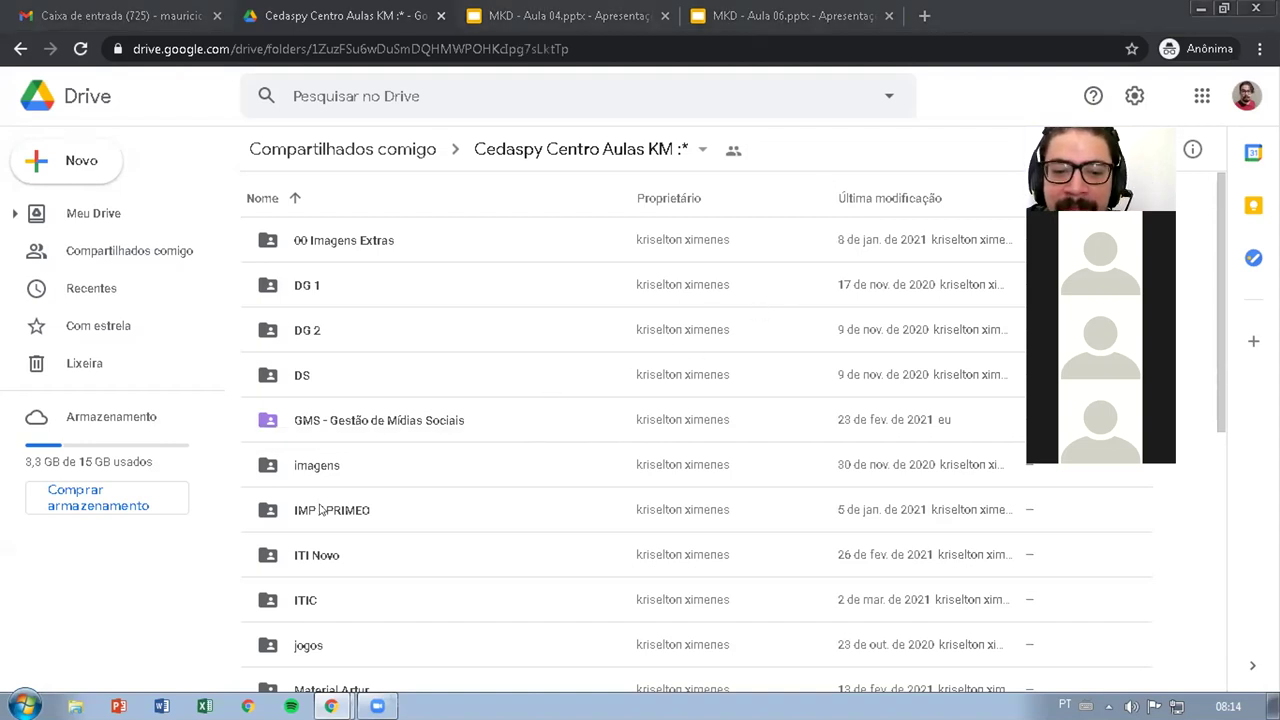
{"action": "scroll", "coordinate": [451, 500], "scroll_direction": "down", "scroll_amount": 3}
{"action": "scroll", "coordinate": [449, 477], "scroll_direction": "up", "scroll_amount": 3}
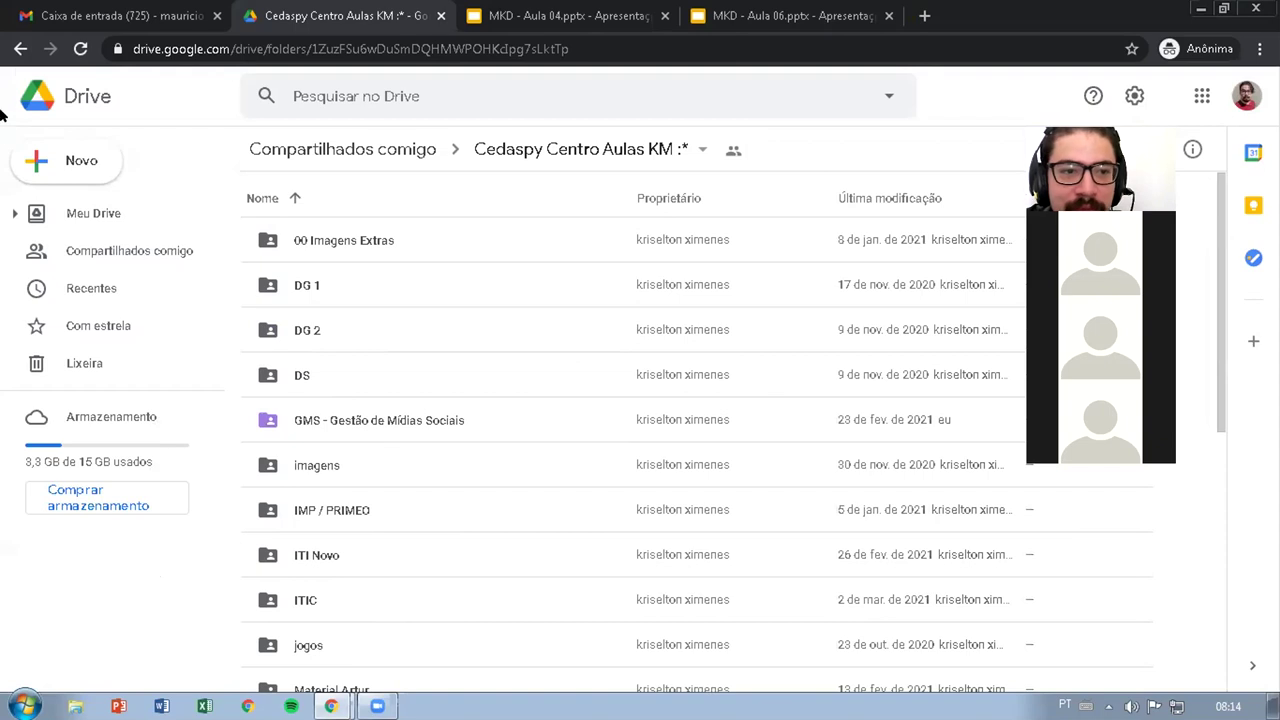
Step: Return to the starred items and open the MKD - Aulas folder
{"action": "left_click", "coordinate": [20, 48]}
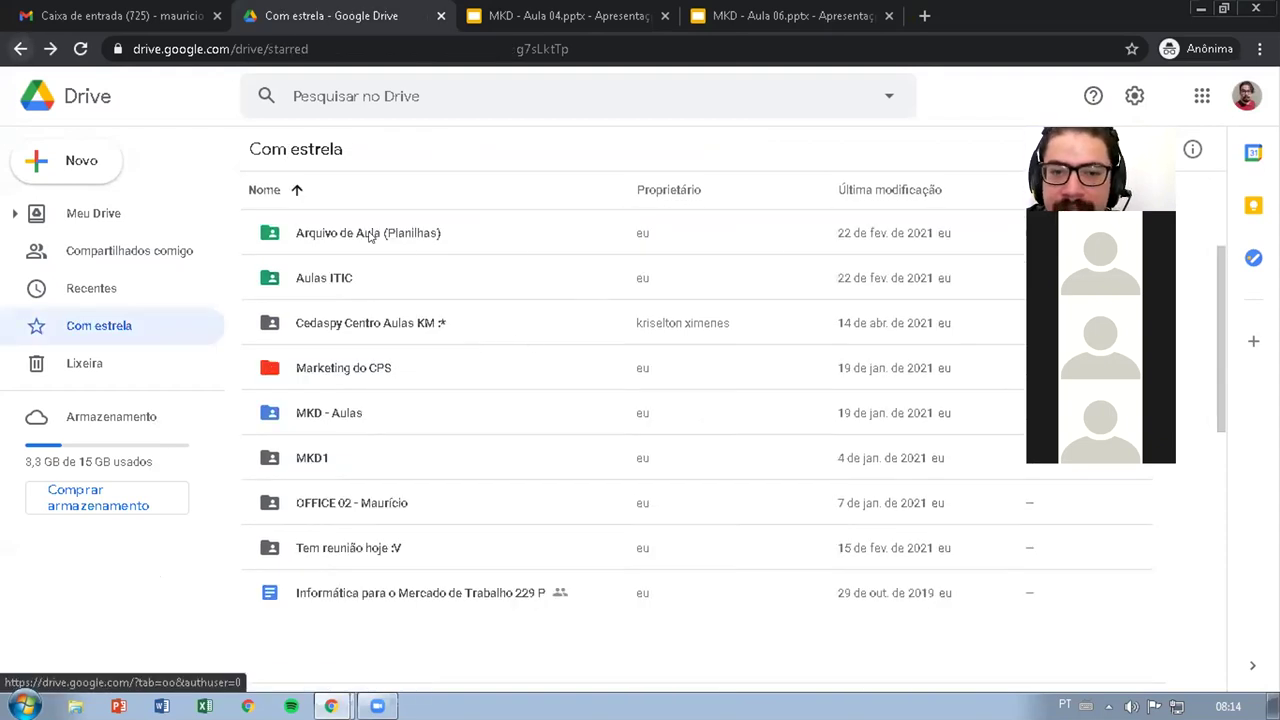
{"action": "left_click", "coordinate": [331, 414]}
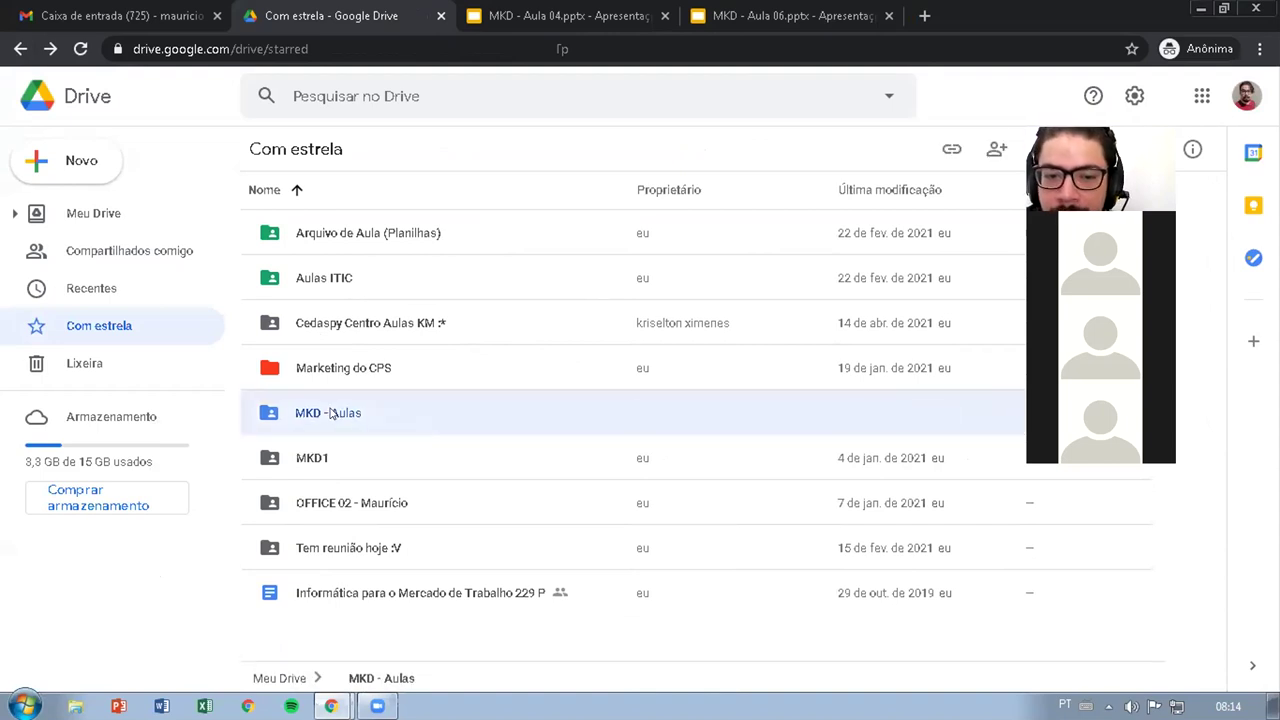
{"action": "double_click", "coordinate": [383, 414]}
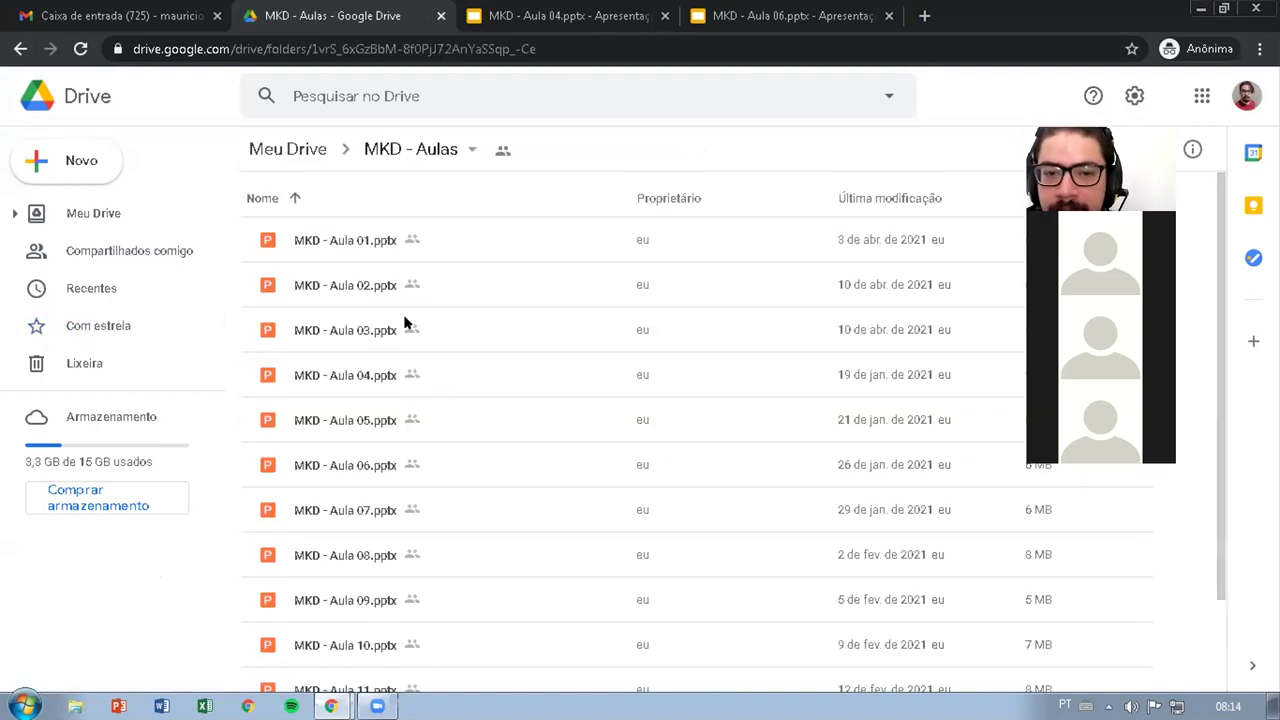
Step: Look through the list of lesson presentations in the MKD - Aulas folder
{"action": "scroll", "coordinate": [408, 380], "scroll_direction": "down", "scroll_amount": 2}
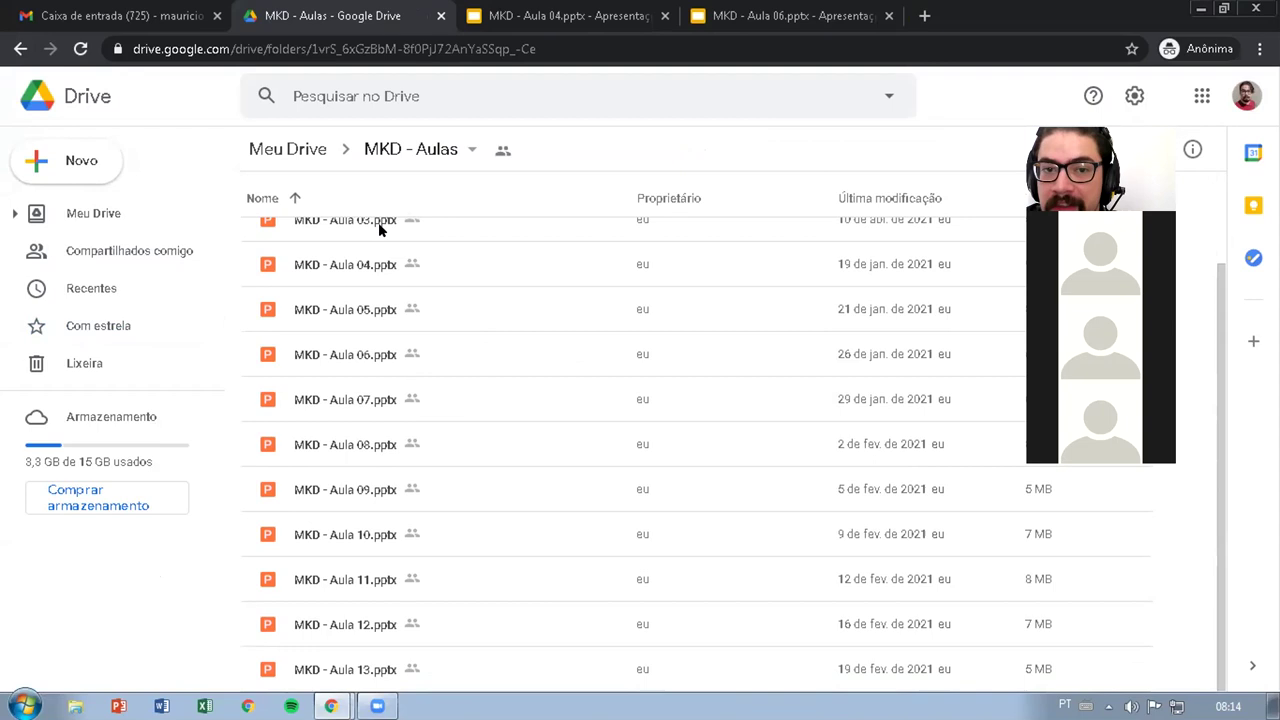
{"action": "scroll", "coordinate": [381, 265], "scroll_direction": "up", "scroll_amount": 2}
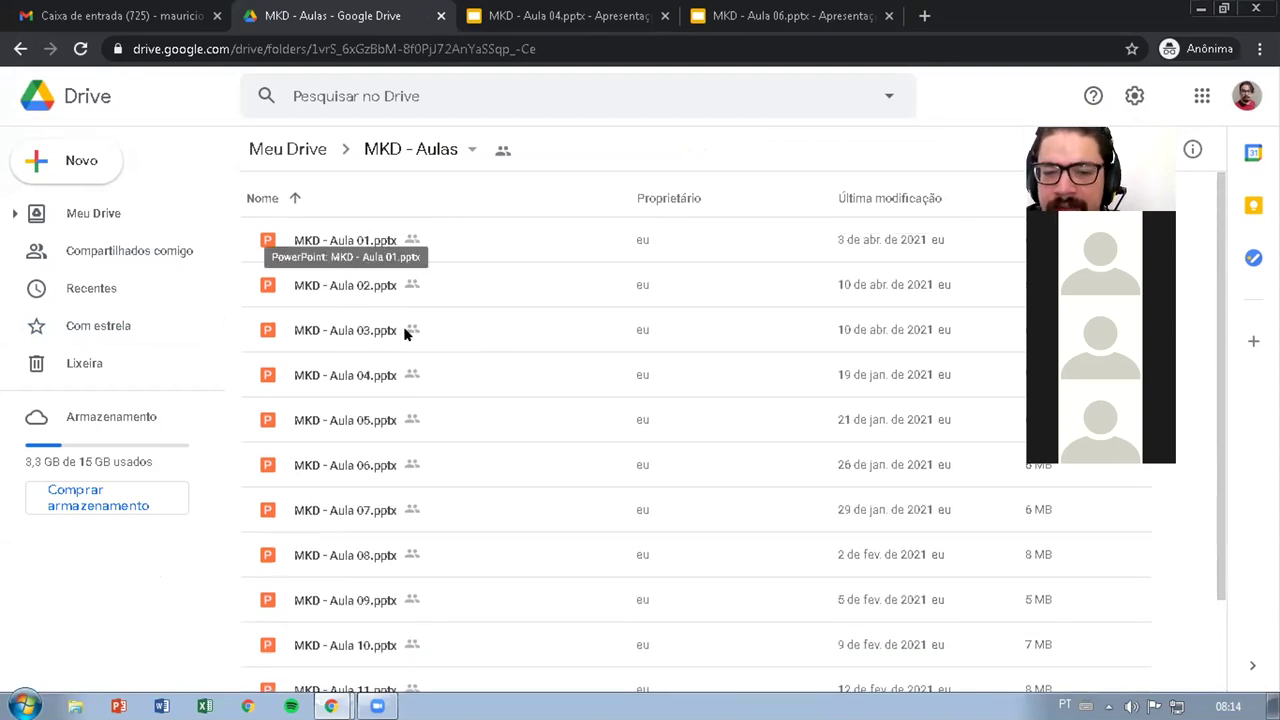
{"action": "scroll", "coordinate": [235, 540], "scroll_direction": "down", "scroll_amount": 3}
{"action": "scroll", "coordinate": [480, 490], "scroll_direction": "up", "scroll_amount": 1}
{"action": "scroll", "coordinate": [392, 493], "scroll_direction": "down", "scroll_amount": 1}
{"action": "scroll", "coordinate": [392, 493], "scroll_direction": "down", "scroll_amount": 1}
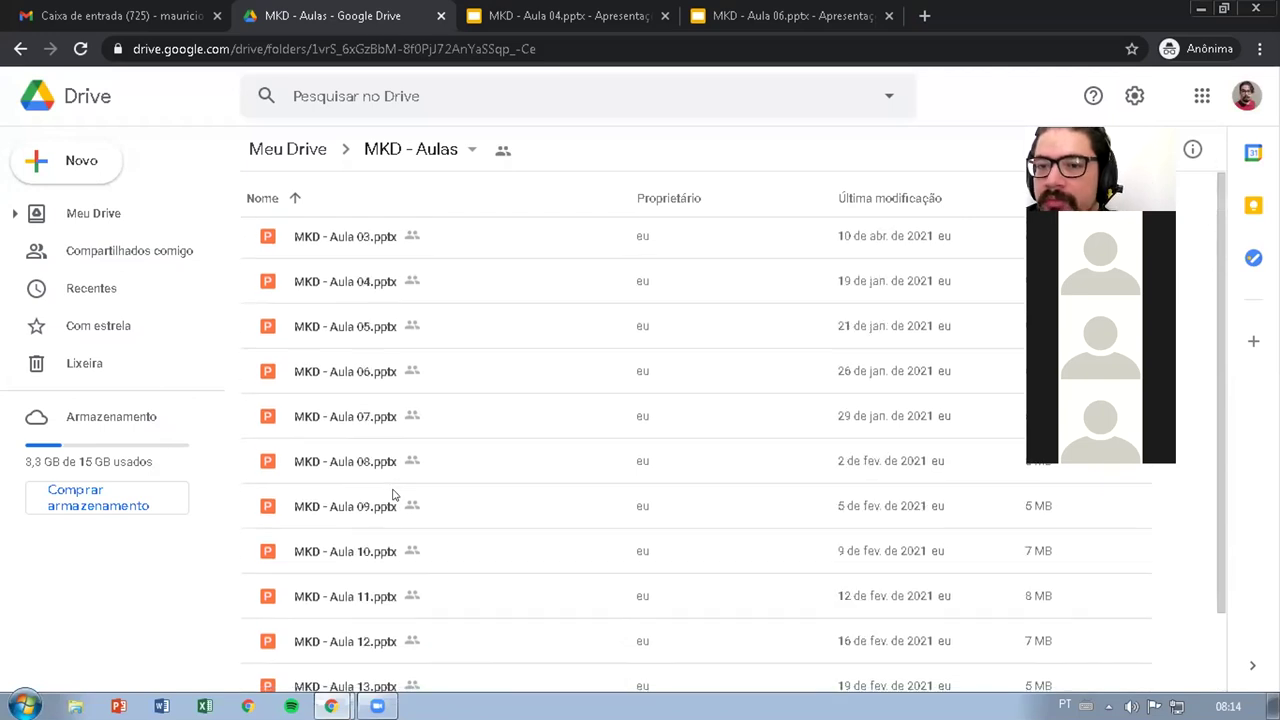
{"action": "scroll", "coordinate": [392, 493], "scroll_direction": "up", "scroll_amount": 1}
{"action": "scroll", "coordinate": [392, 493], "scroll_direction": "down", "scroll_amount": 1}
{"action": "scroll", "coordinate": [392, 493], "scroll_direction": "up", "scroll_amount": 1}
{"action": "scroll", "coordinate": [396, 487], "scroll_direction": "down", "scroll_amount": 1}
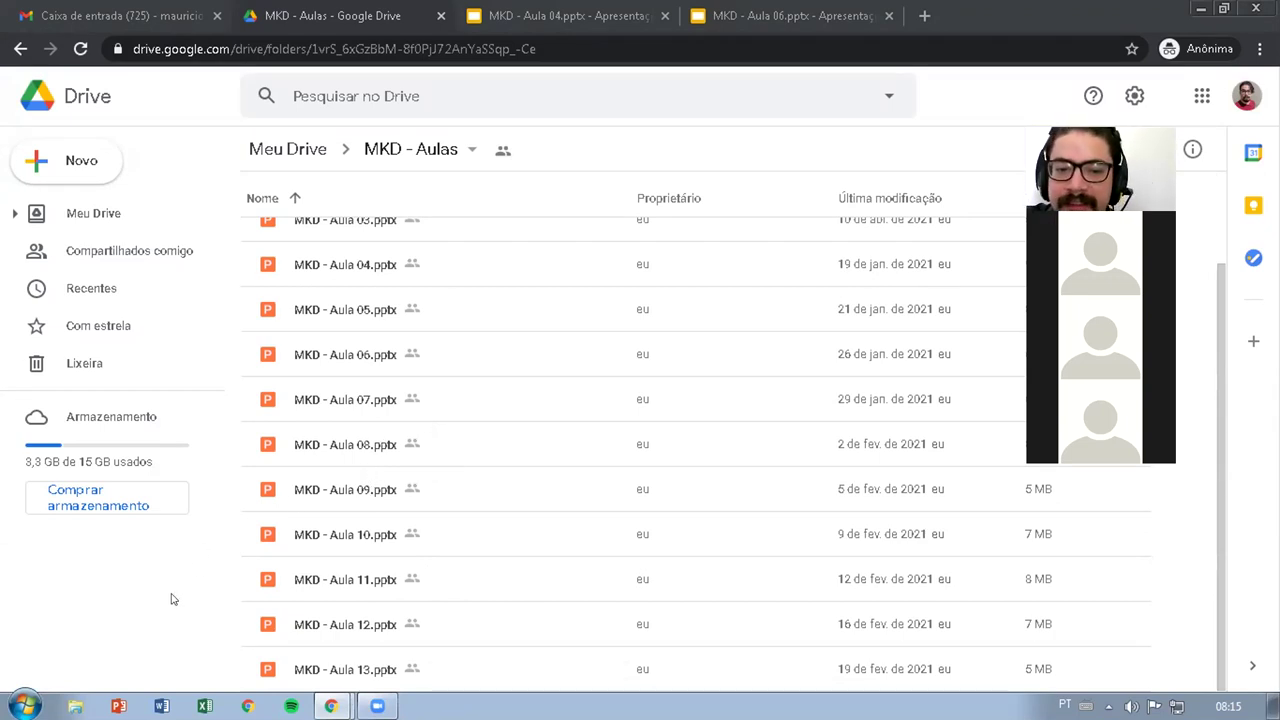
{"action": "scroll", "coordinate": [400, 528], "scroll_direction": "up", "scroll_amount": 2}
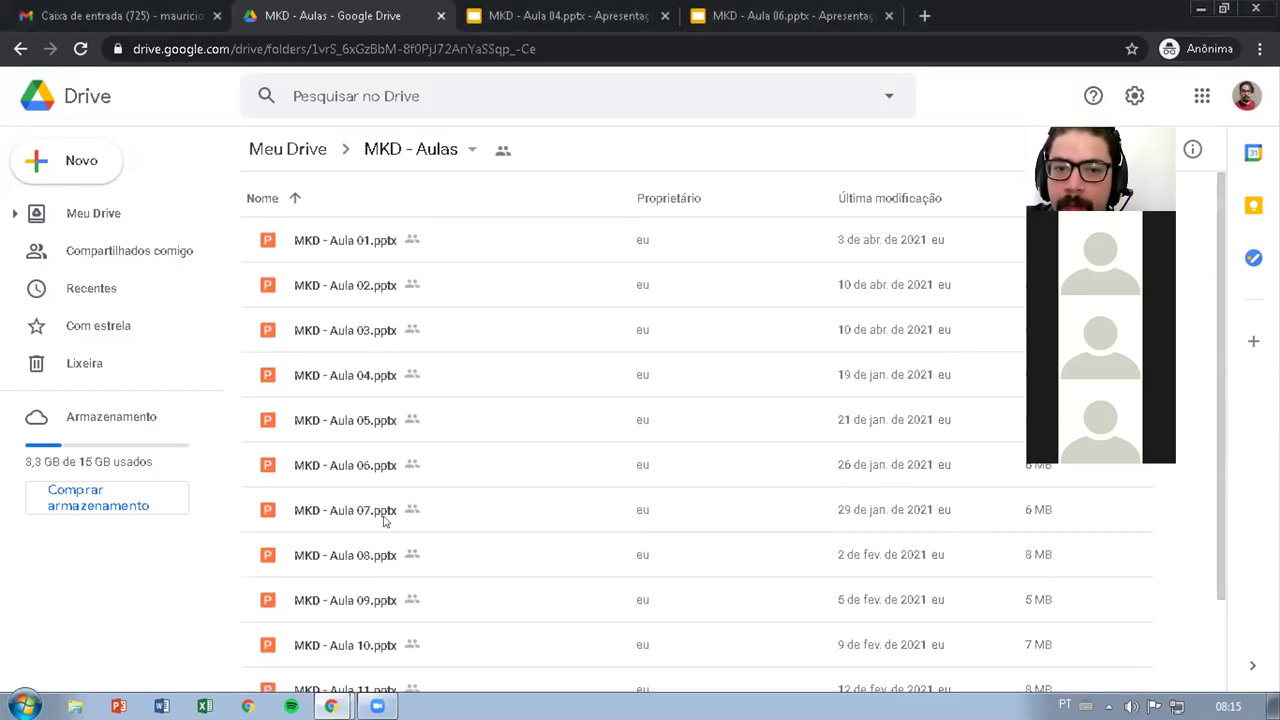
Step: View the open MKD - Aula 04 presentation briefly and return to the starred items in Drive
{"action": "left_click", "coordinate": [582, 10]}
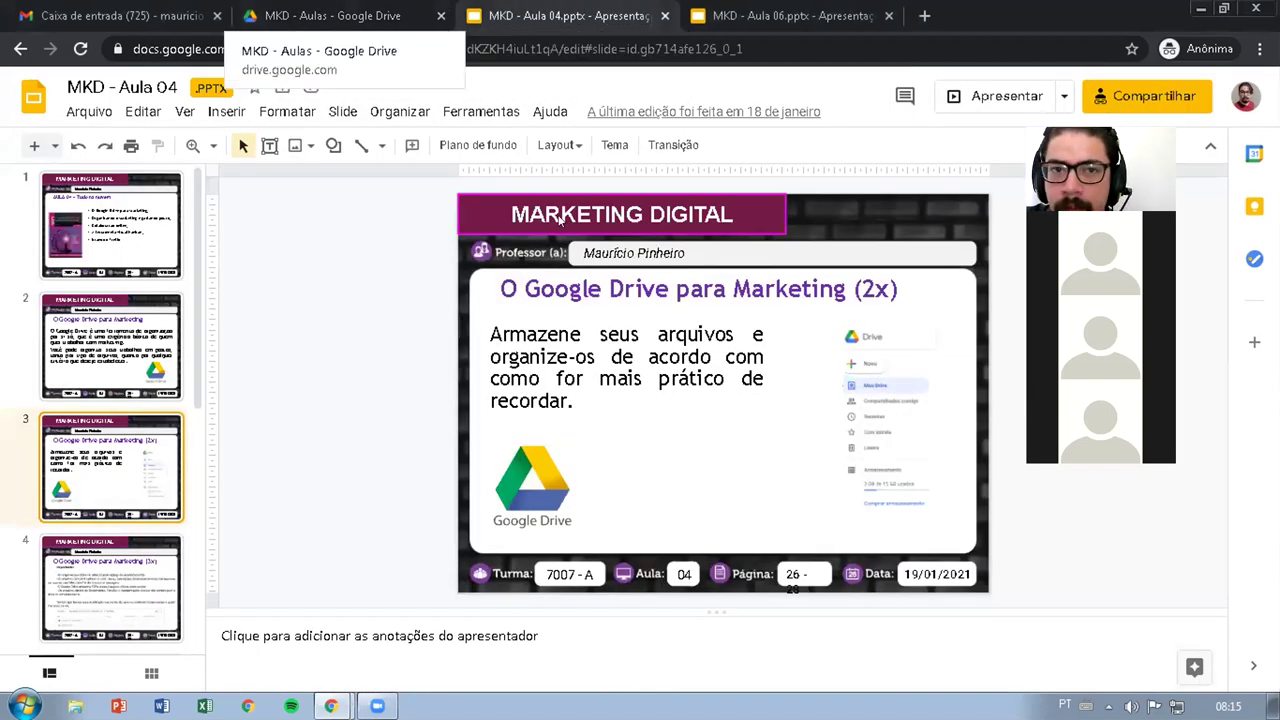
{"action": "key", "text": "ctrl+shift+Tab"}
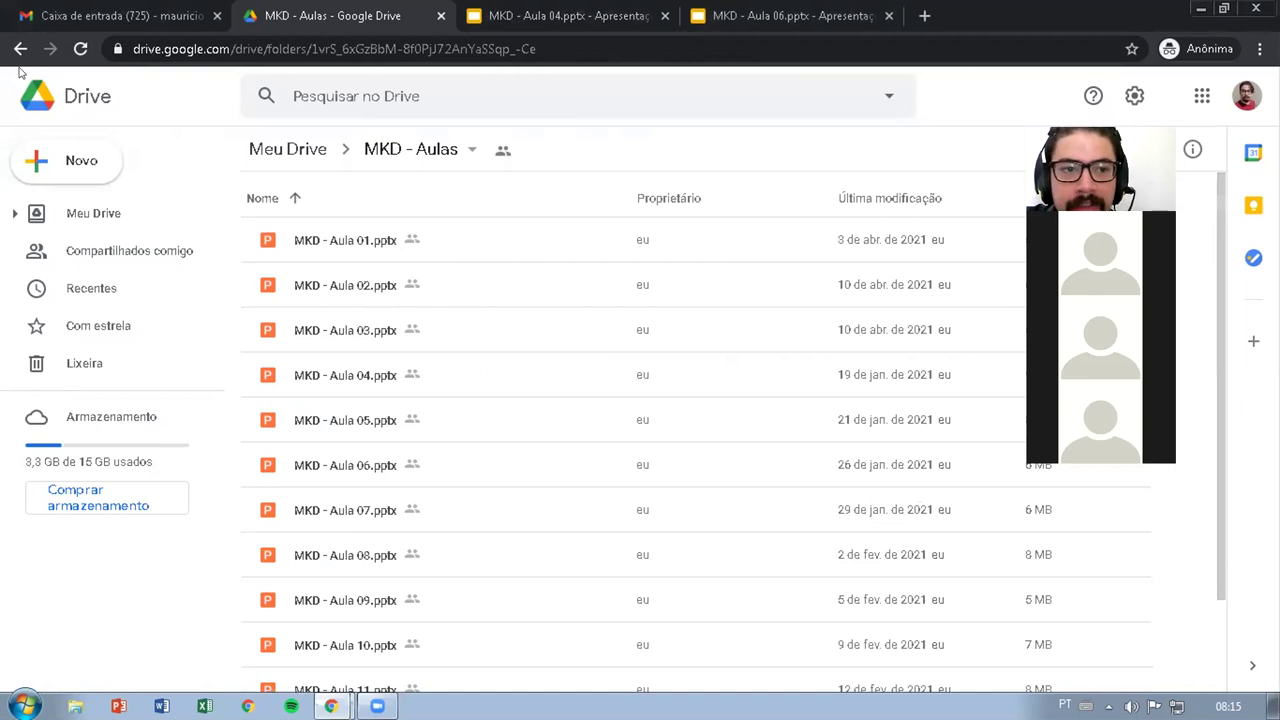
{"action": "left_click", "coordinate": [98, 325]}
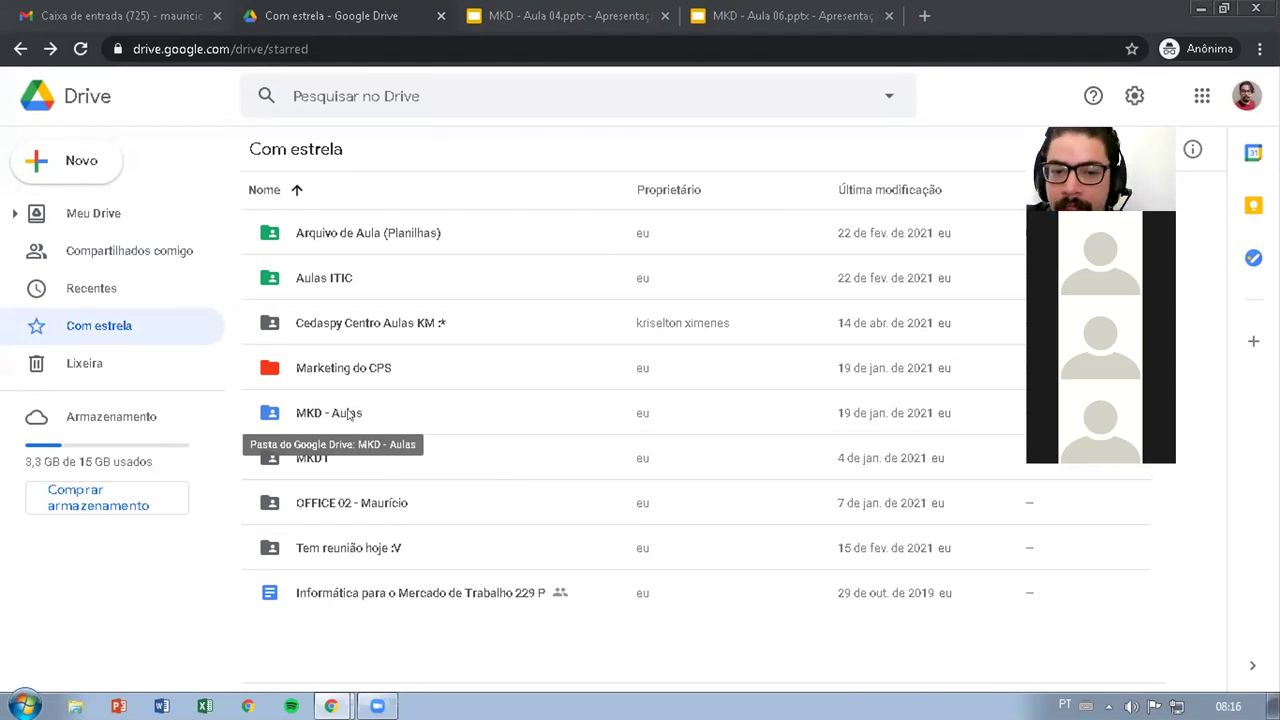
Step: Review the people and groups sharing settings of the MKD - Aulas folder and close them
{"action": "right_click", "coordinate": [349, 415]}
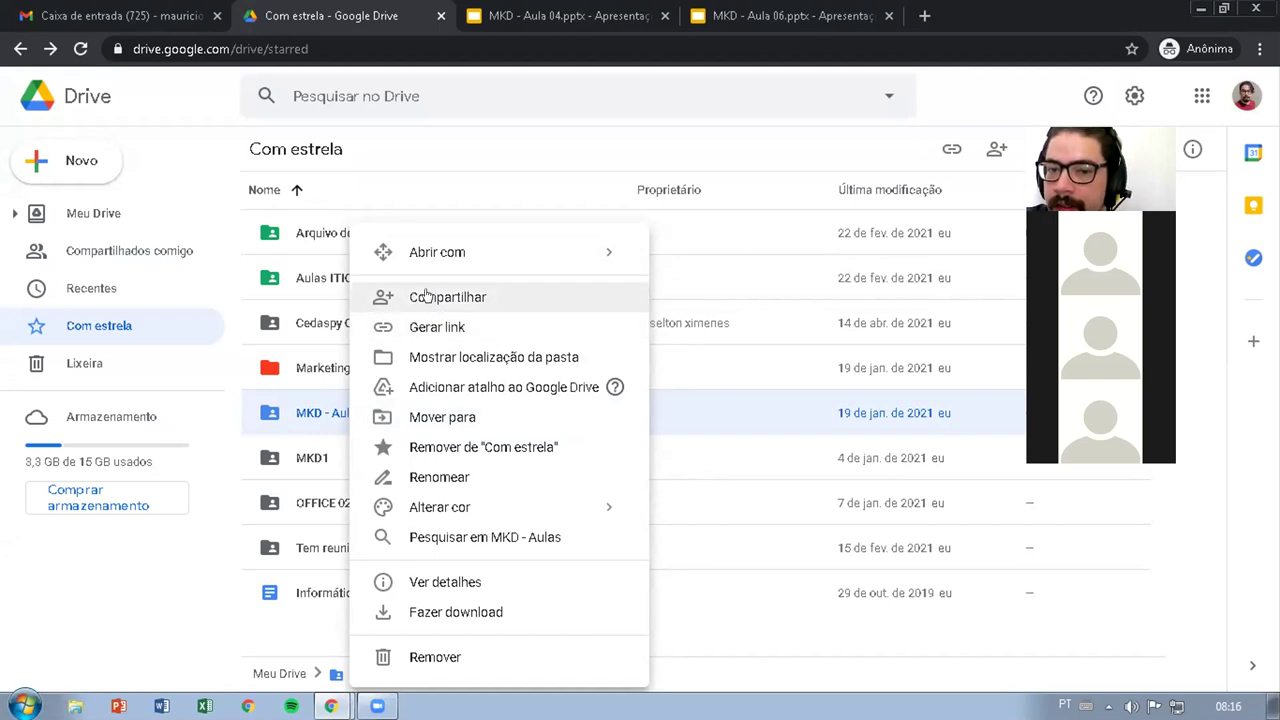
{"action": "left_click", "coordinate": [426, 297]}
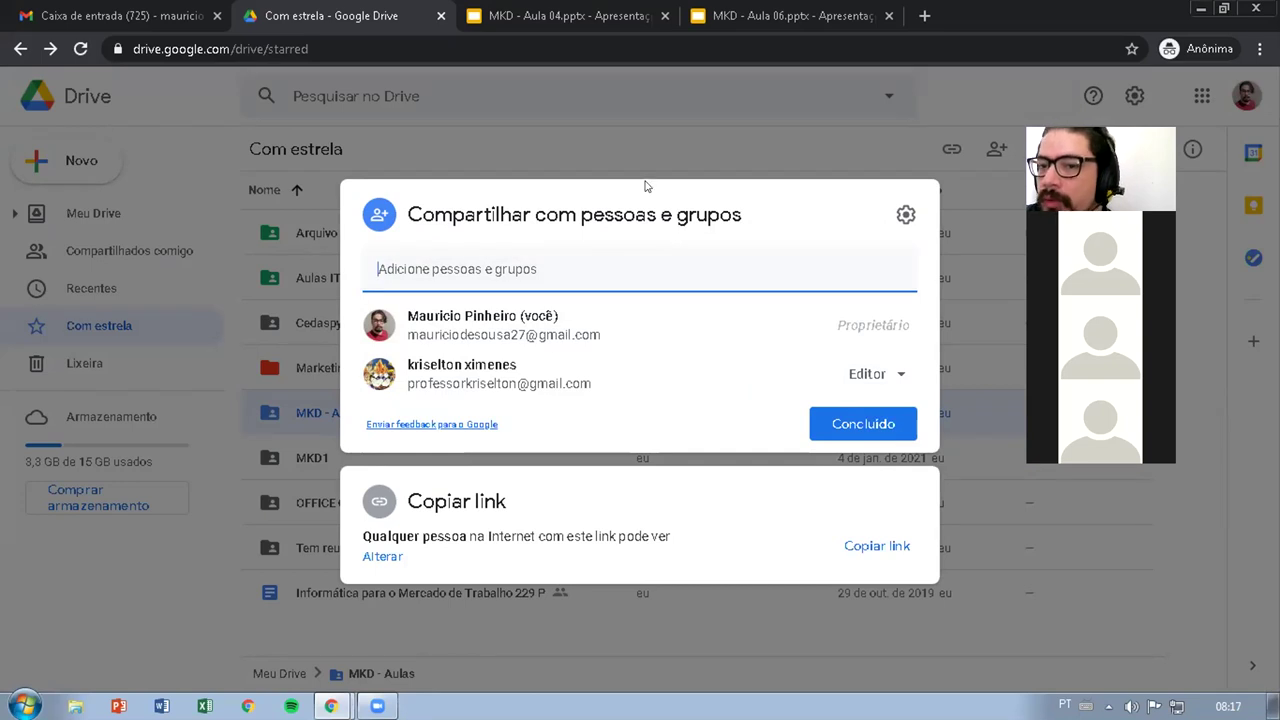
{"action": "left_click", "coordinate": [181, 563]}
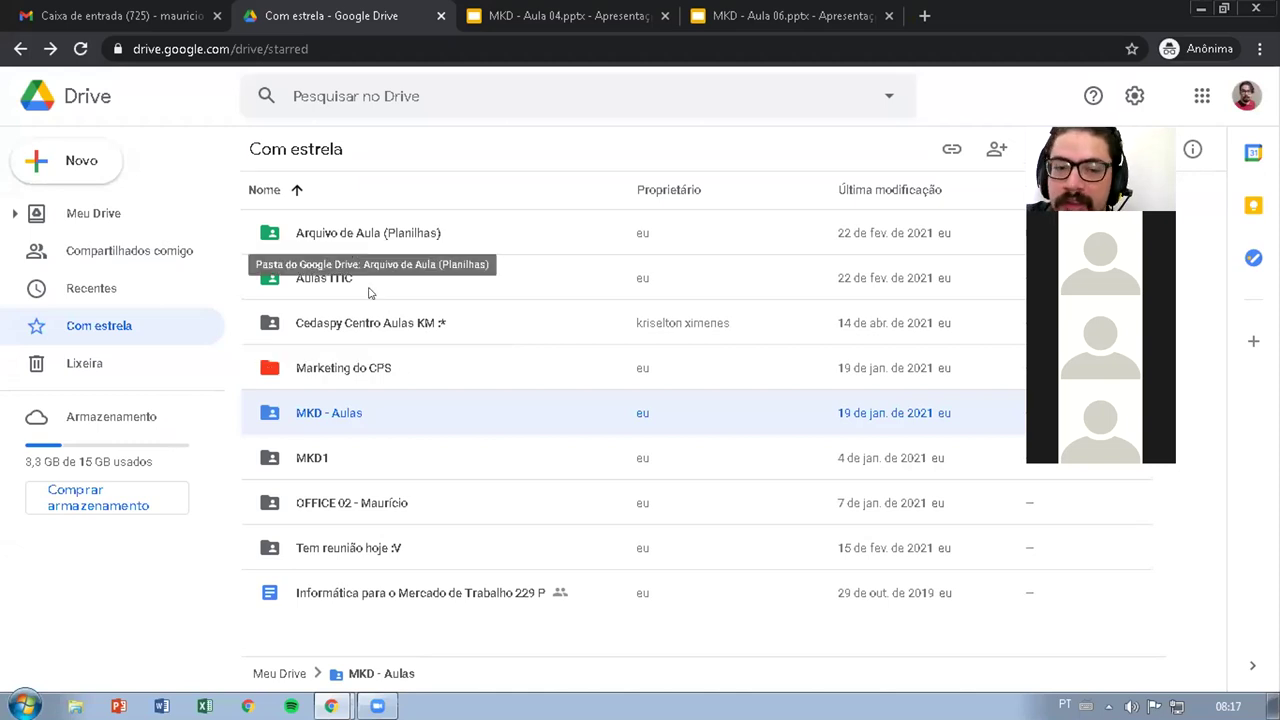
Step: Get the shareable link of the MKD - Aulas folder and copy it
{"action": "right_click", "coordinate": [330, 418]}
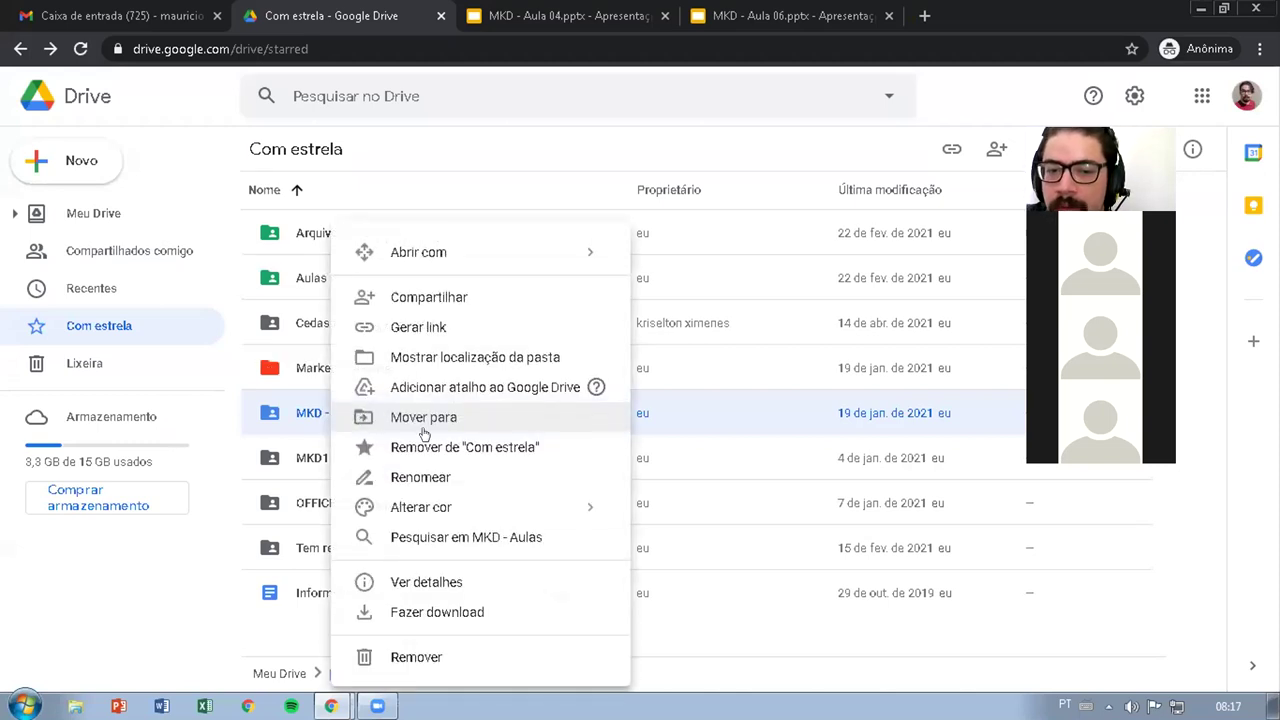
{"action": "left_click", "coordinate": [464, 337]}
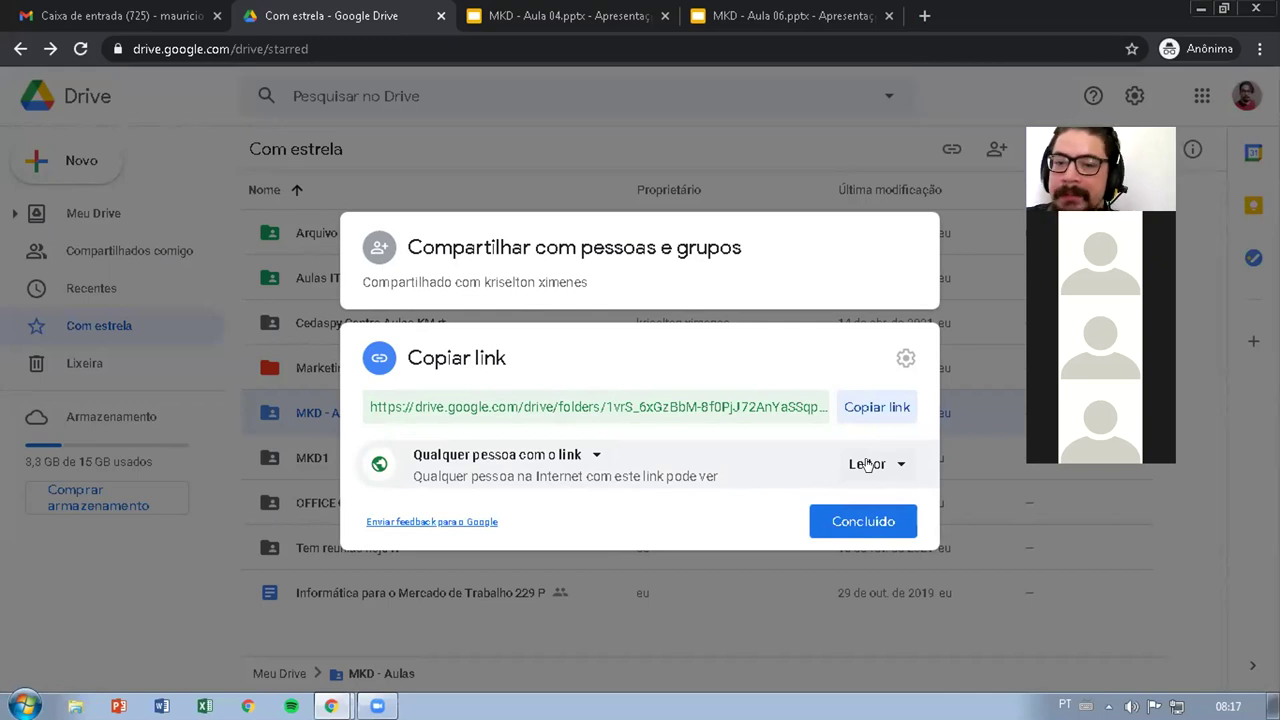
{"action": "left_click", "coordinate": [868, 411]}
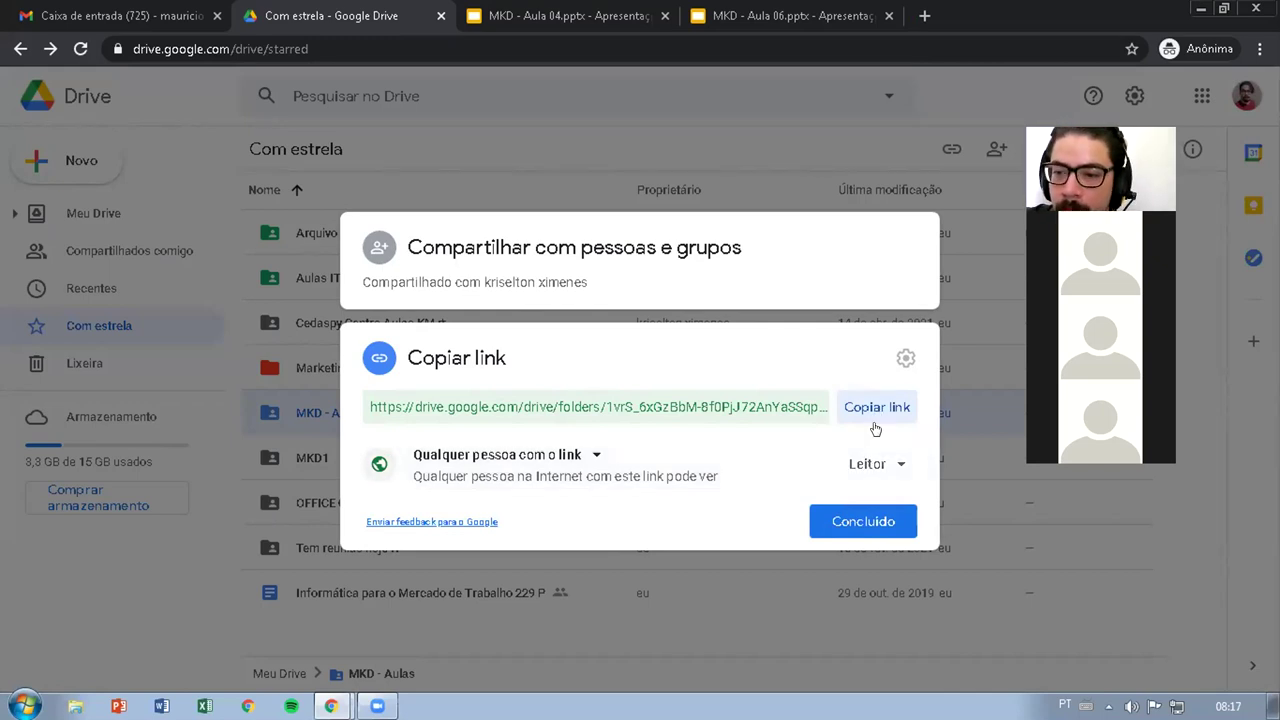
{"action": "left_click", "coordinate": [850, 521]}
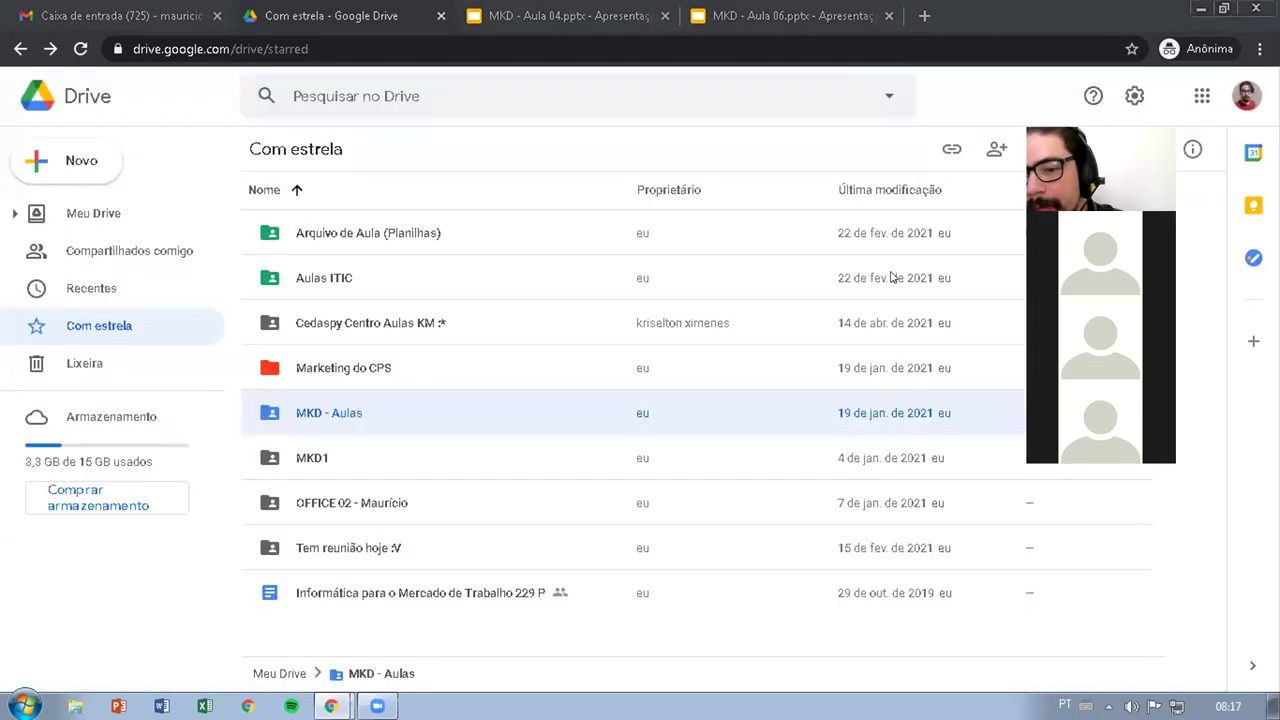
{"action": "key", "text": "ctrl+c"}
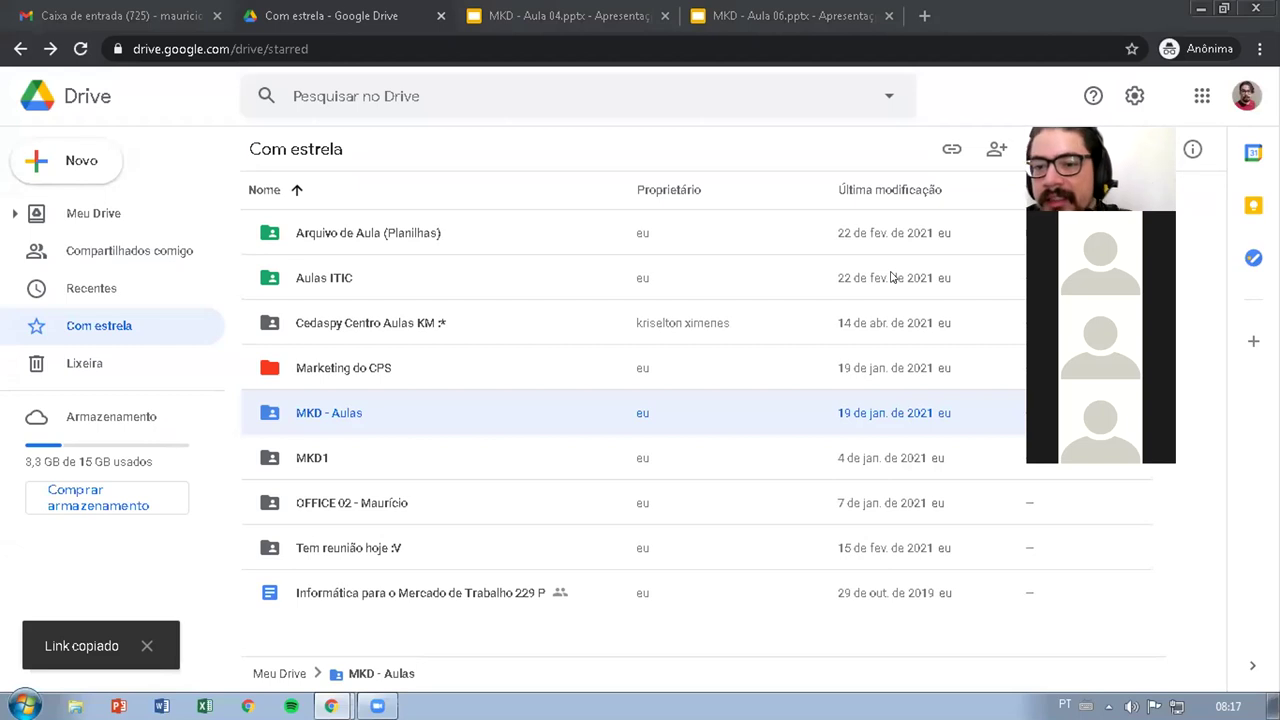
Step: Open the copied MKD - Aulas folder link in the signed-out browser window
{"action": "key", "text": "alt+Tab"}
{"action": "key", "text": "ctrl+v"}
{"action": "key", "text": "Return"}
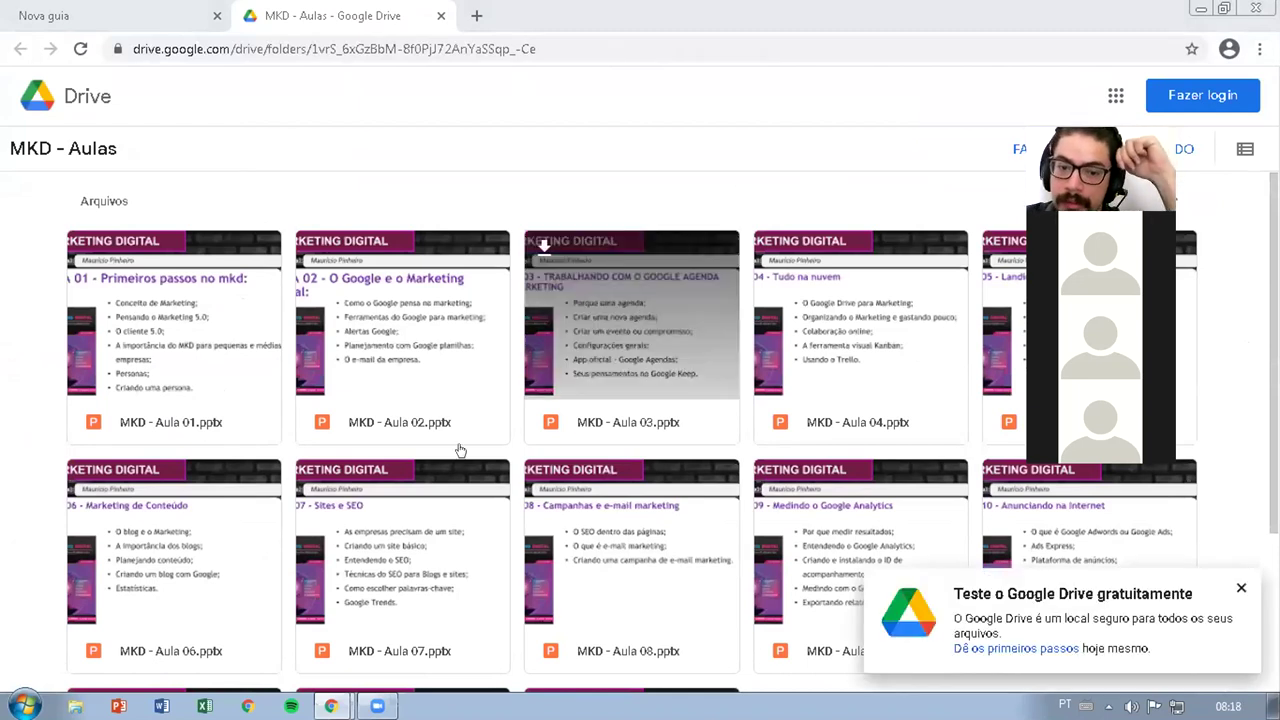
Step: Switch to the signed-in Drive window and back to the signed-out view of the shared folder
{"action": "mouse_move", "coordinate": [331, 706]}
{"action": "left_click", "coordinate": [355, 668]}
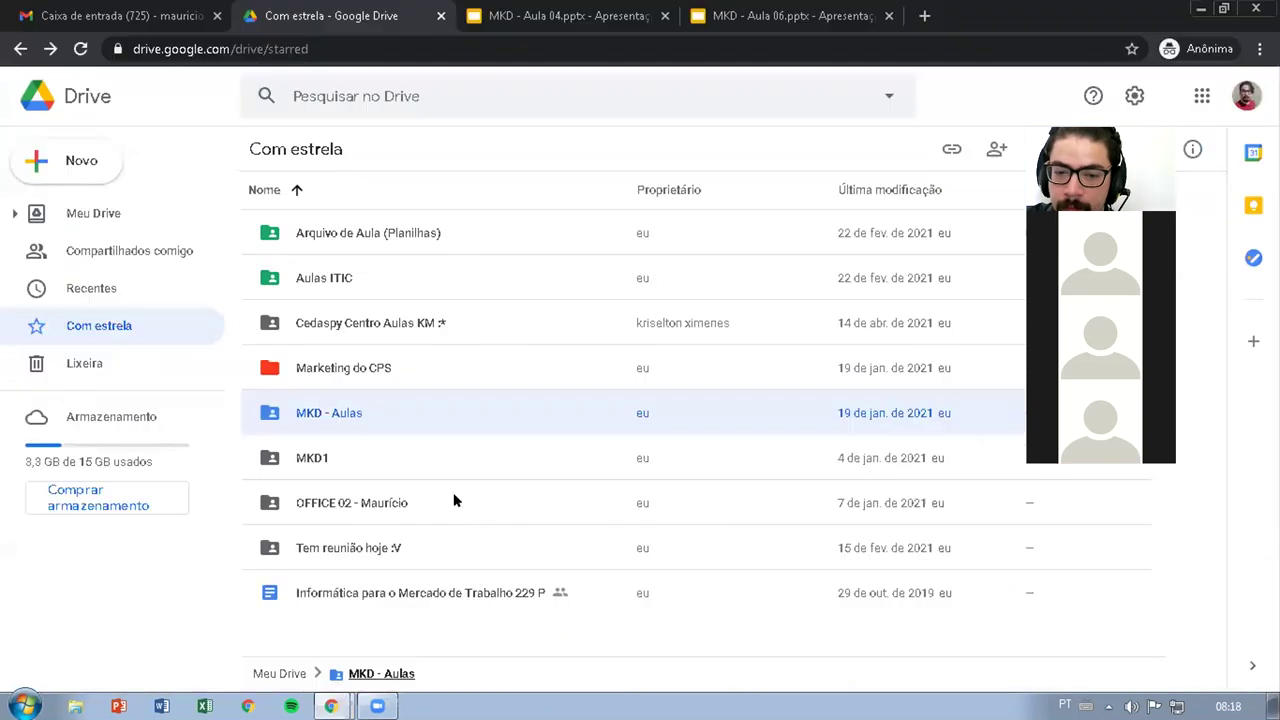
{"action": "left_click", "coordinate": [328, 637]}
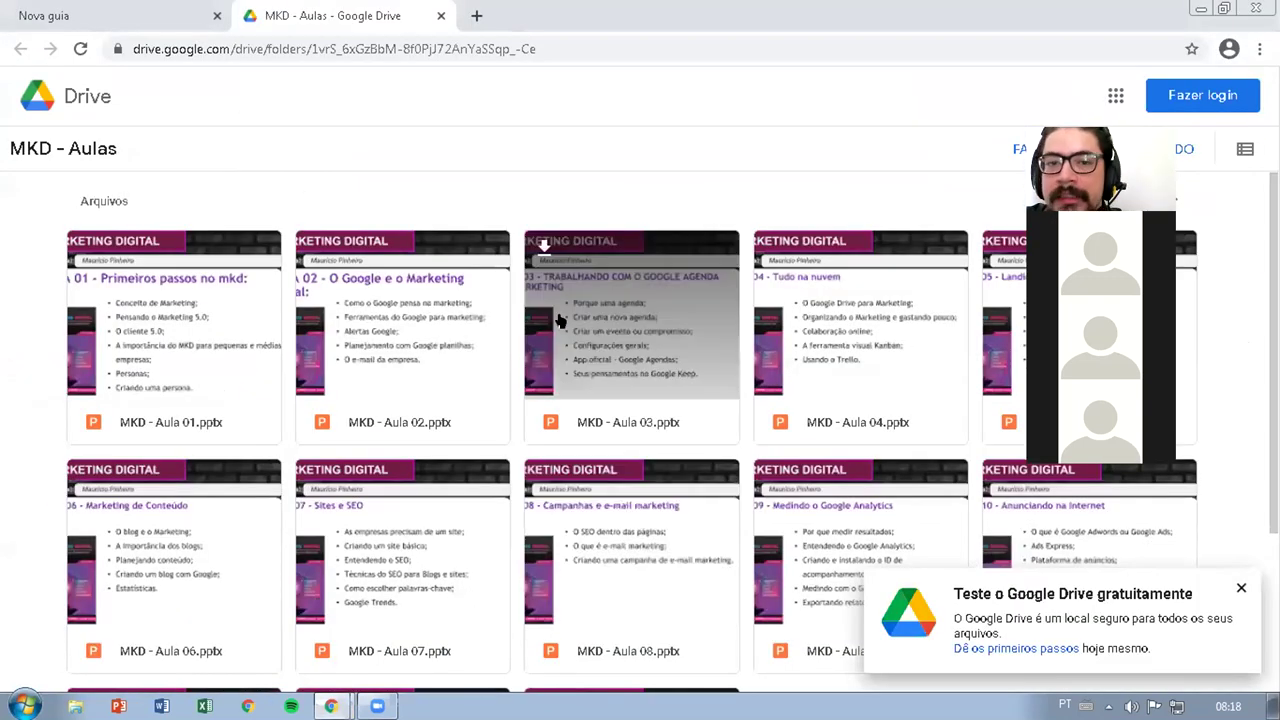
Step: Look through the presentations in the shared folder, preview MKD - Aula 01.pptx and close the preview
{"action": "scroll", "coordinate": [750, 225], "scroll_direction": "down", "scroll_amount": 2}
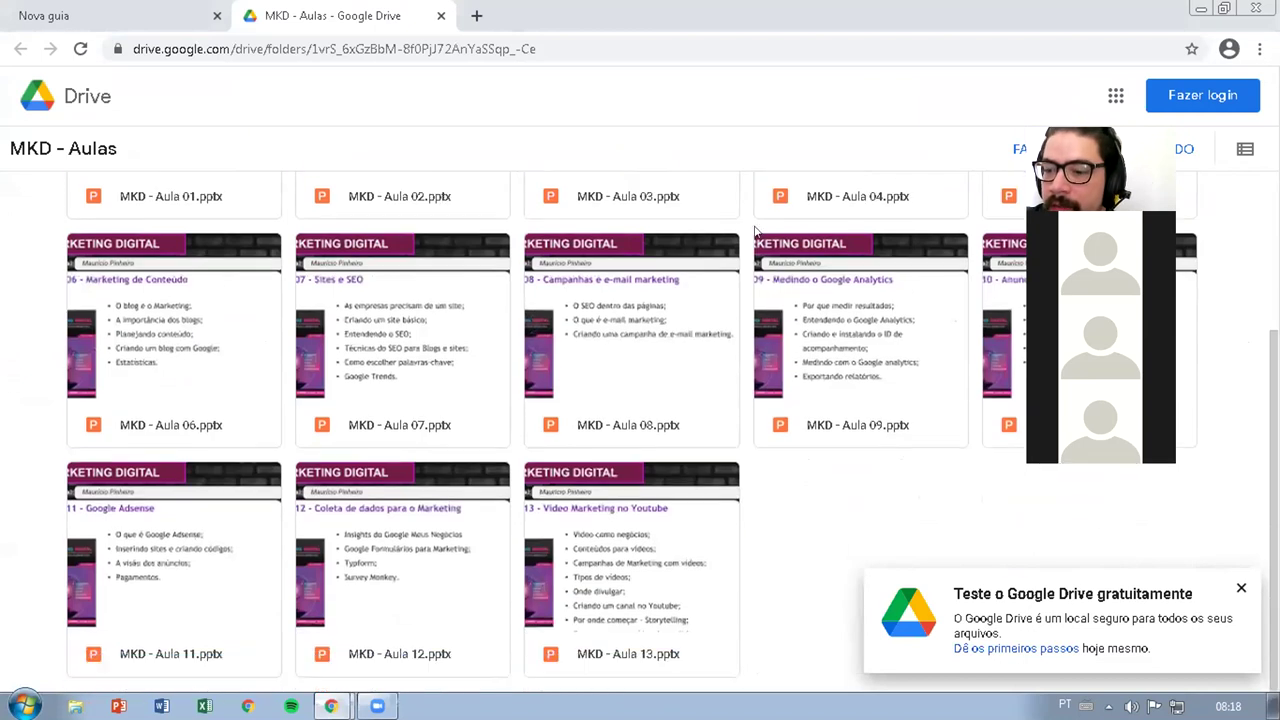
{"action": "scroll", "coordinate": [743, 225], "scroll_direction": "up", "scroll_amount": 2}
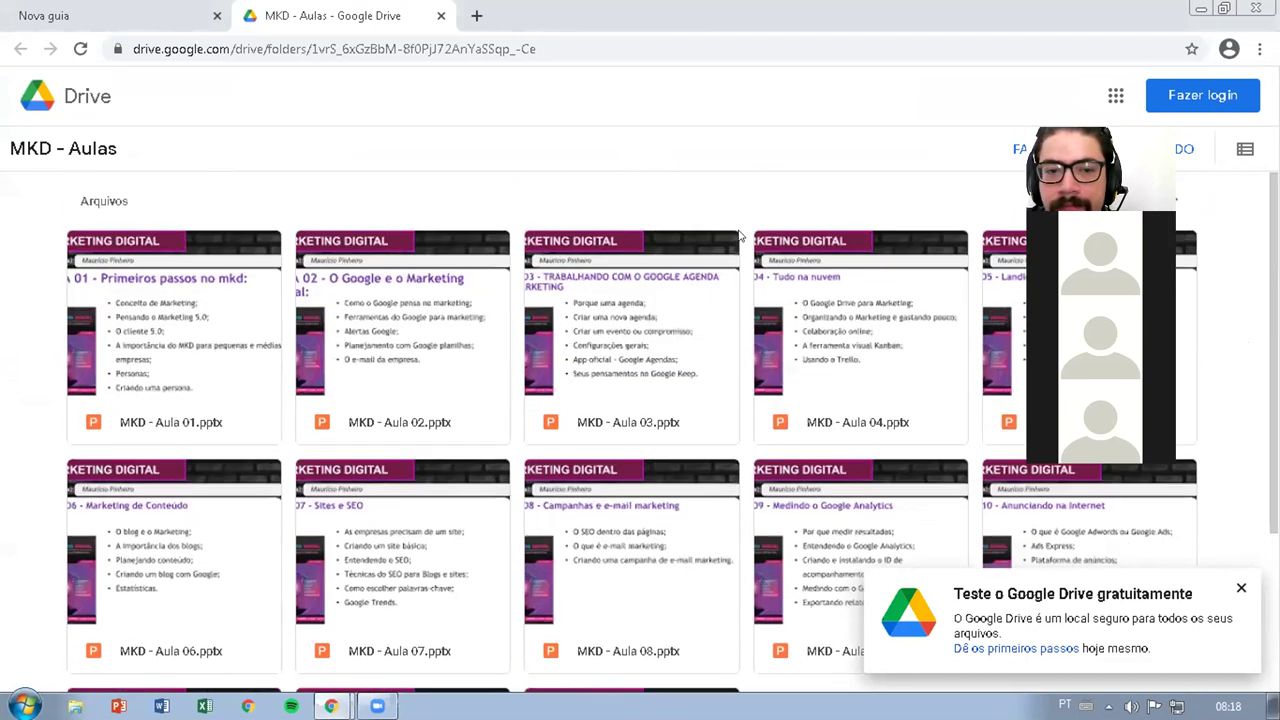
{"action": "double_click", "coordinate": [190, 340]}
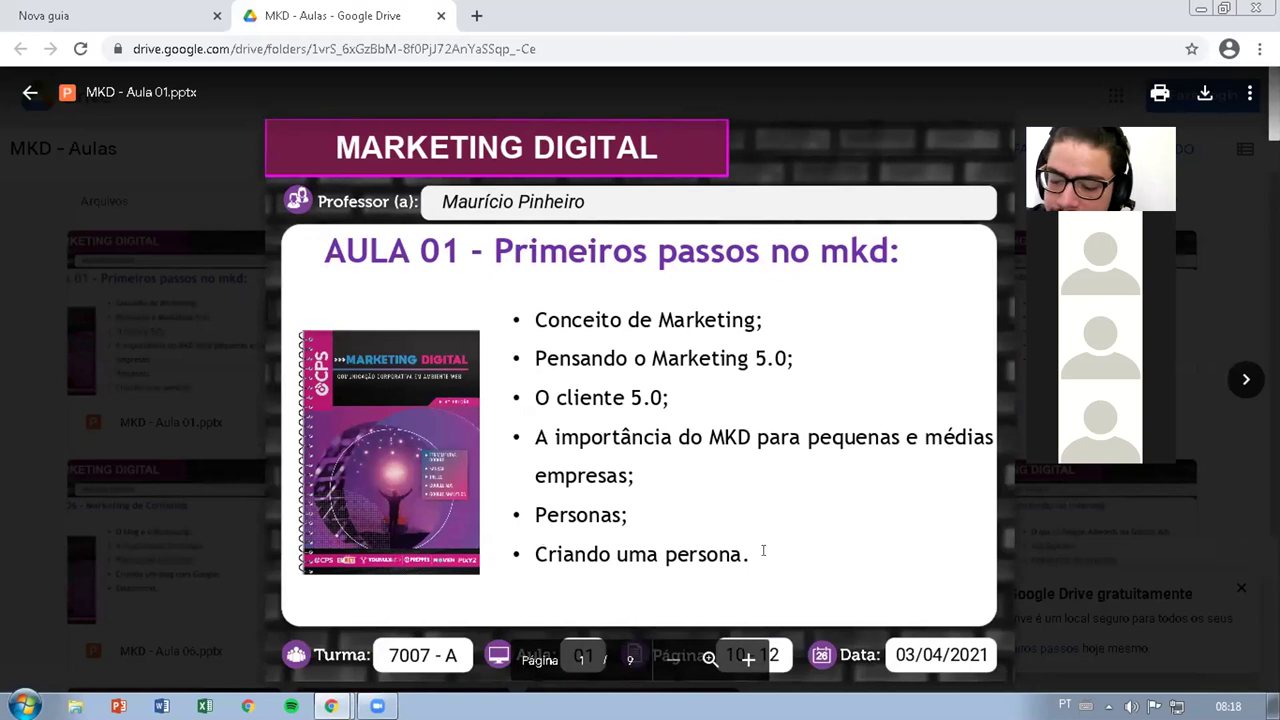
{"action": "key", "text": "Escape"}
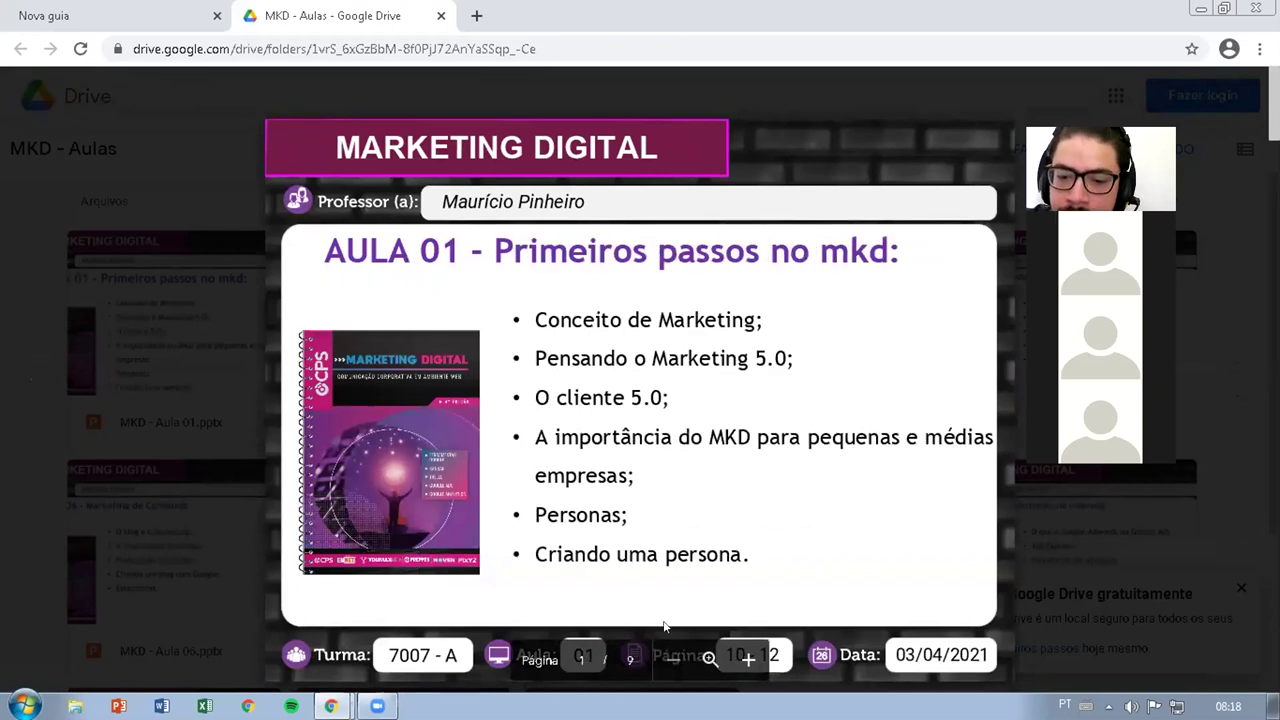
Step: Close the MKD - Aula 01.pptx preview and dismiss the Google Drive trial notice in the shared folder
{"action": "double_click", "coordinate": [595, 515]}
{"action": "left_click", "coordinate": [572, 478]}
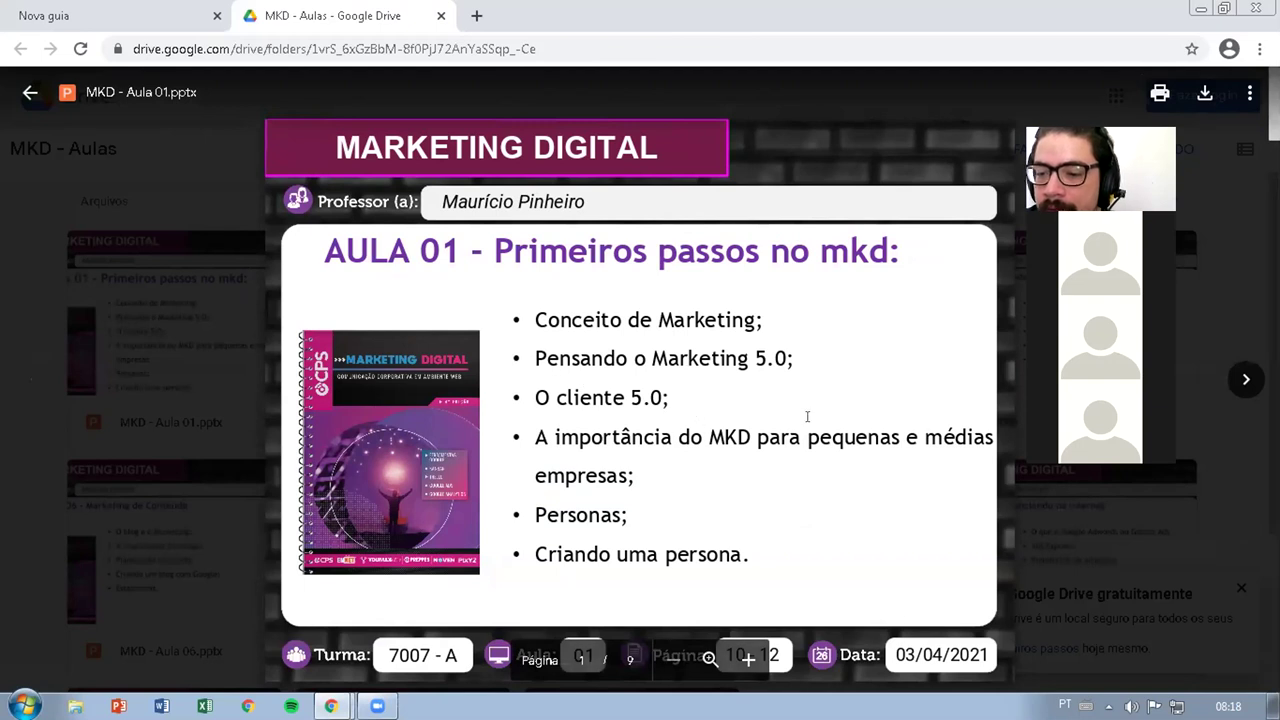
{"action": "key", "text": "Escape"}
{"action": "scroll", "coordinate": [760, 270], "scroll_direction": "down", "scroll_amount": 2}
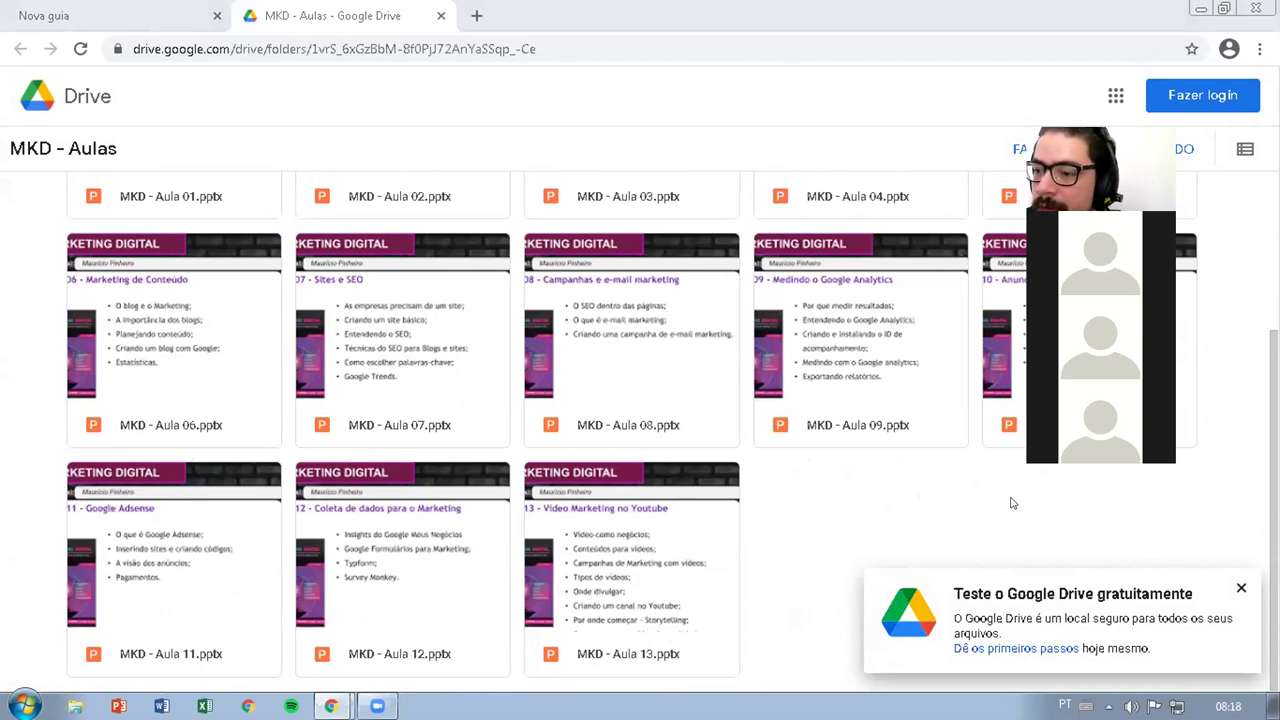
{"action": "left_click", "coordinate": [1241, 587]}
Step: Look through the lesson presentations in the shared MKD - Aulas folder
{"action": "scroll", "coordinate": [652, 507], "scroll_direction": "up", "scroll_amount": 1}
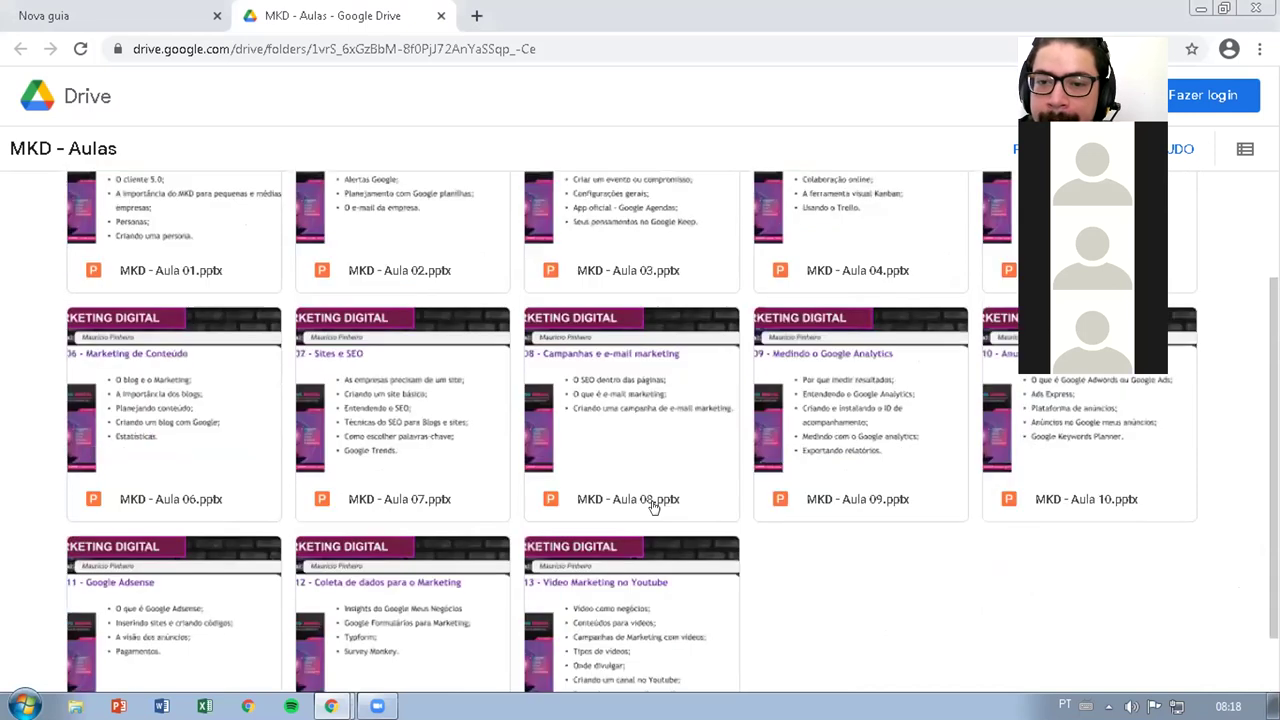
{"action": "scroll", "coordinate": [652, 507], "scroll_direction": "down", "scroll_amount": 1}
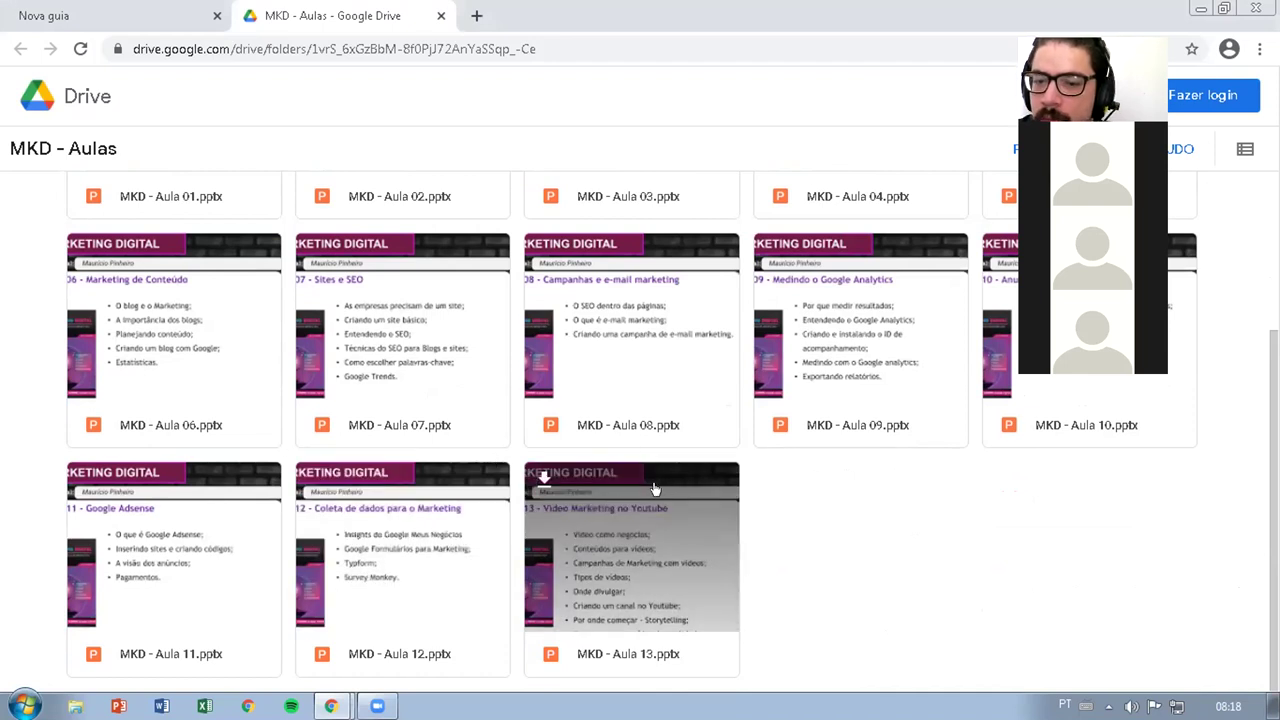
{"action": "scroll", "coordinate": [700, 490], "scroll_direction": "up", "scroll_amount": 3}
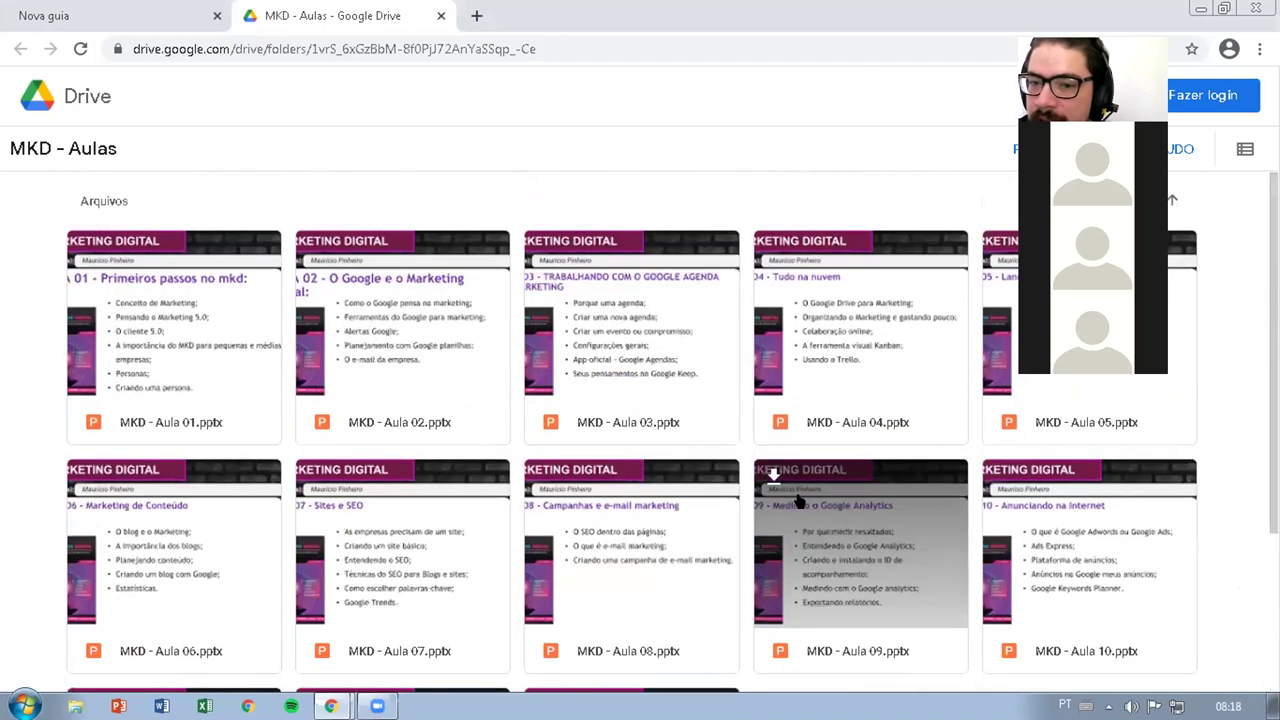
{"action": "scroll", "coordinate": [786, 495], "scroll_direction": "down", "scroll_amount": 3}
{"action": "scroll", "coordinate": [786, 495], "scroll_direction": "up", "scroll_amount": 3}
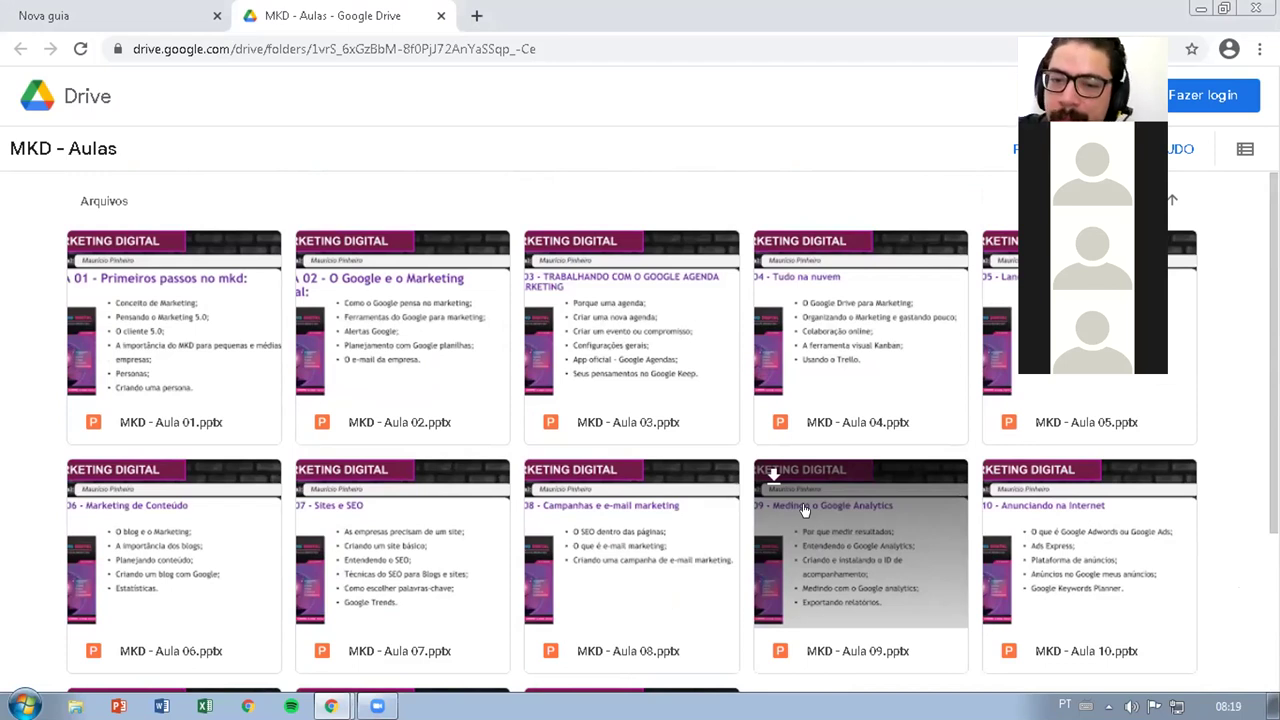
Step: Close the signed-out browser window with the shared folder and return to the starred items in the signed-in Drive
{"action": "left_click", "coordinate": [711, 203]}
{"action": "key", "text": "ctrl+w"}
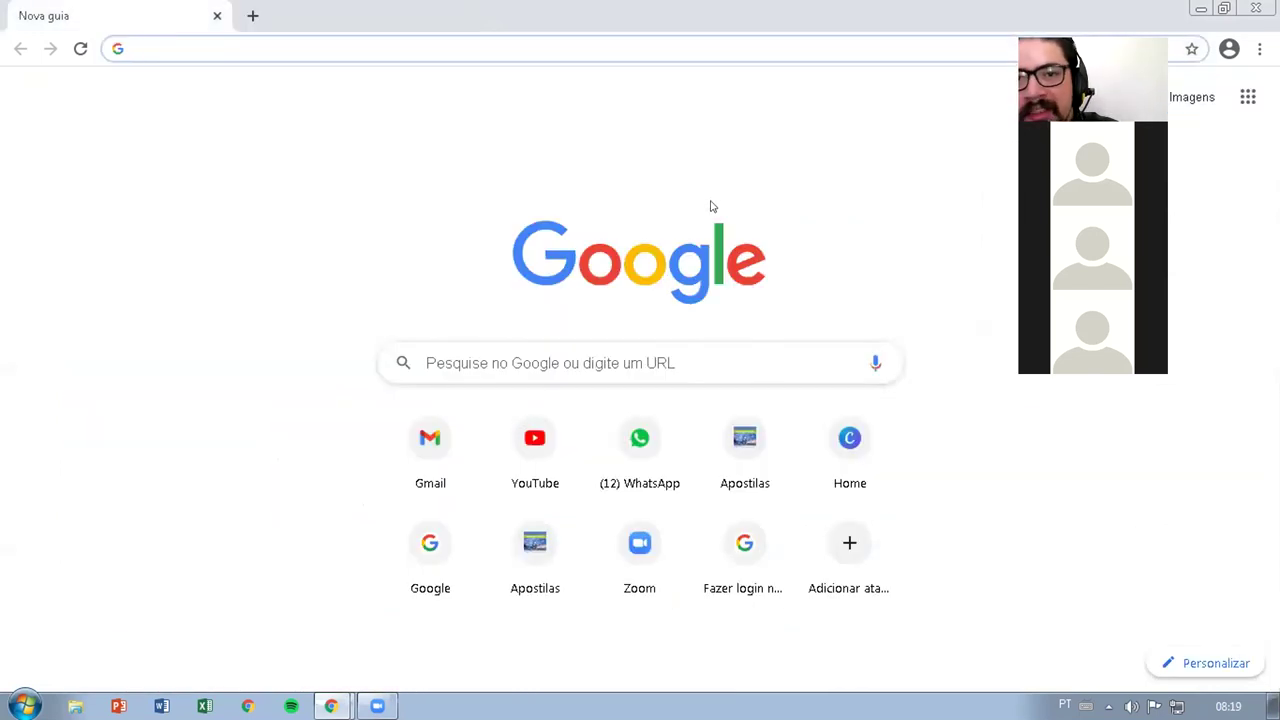
{"action": "key", "text": "ctrl+w"}
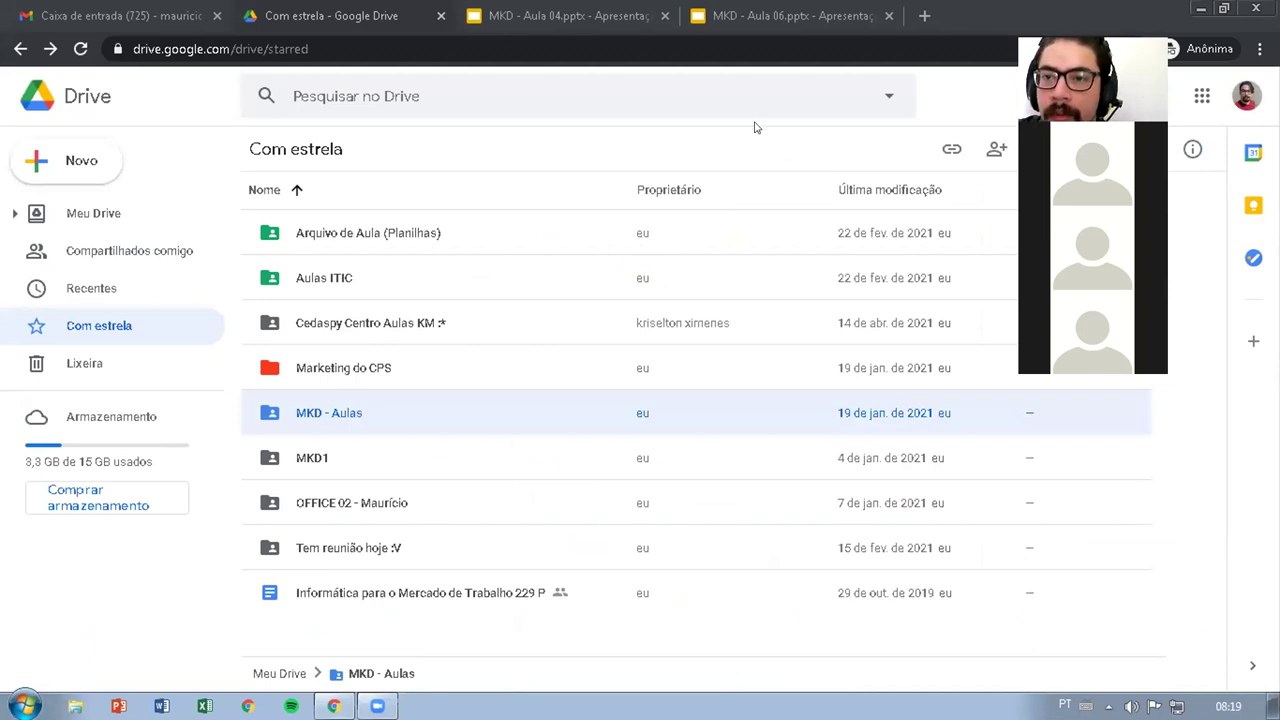
Step: Switch to the MKD - Aula 04 presentation and show its Atividade slide about the Trello board
{"action": "left_click", "coordinate": [592, 14]}
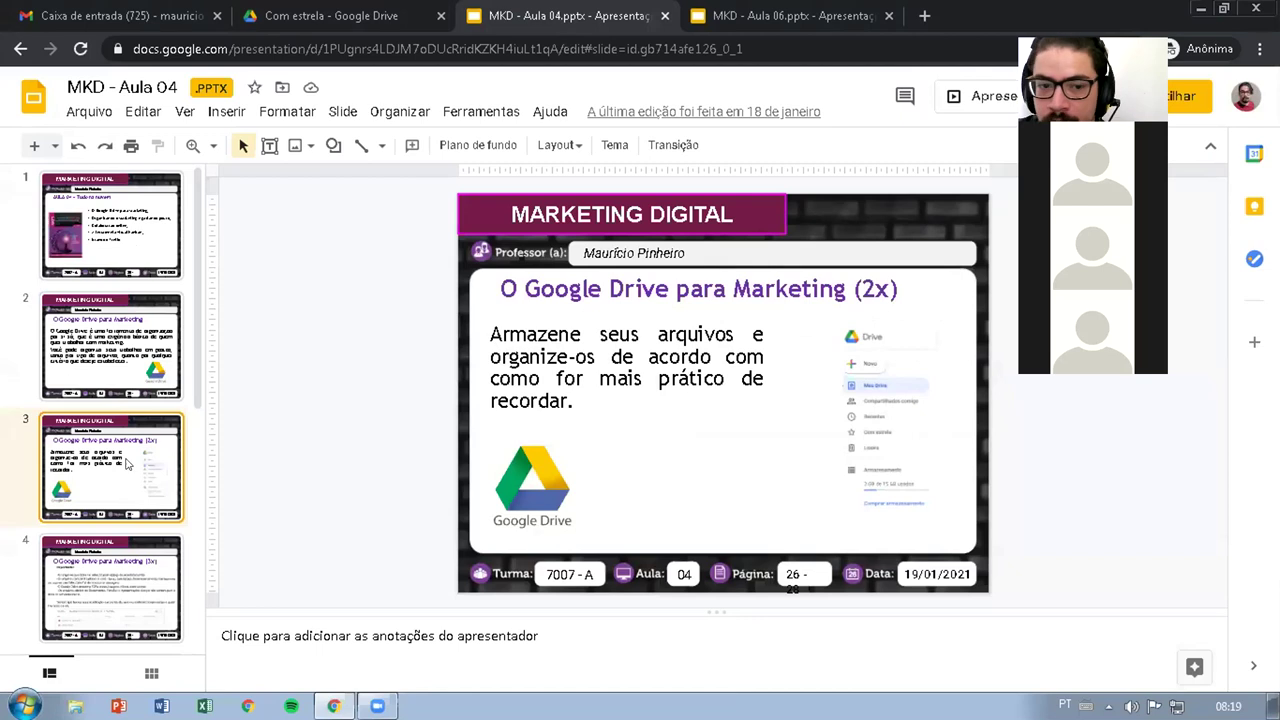
{"action": "scroll", "coordinate": [125, 470], "scroll_direction": "down", "scroll_amount": 5}
{"action": "left_click", "coordinate": [111, 568]}
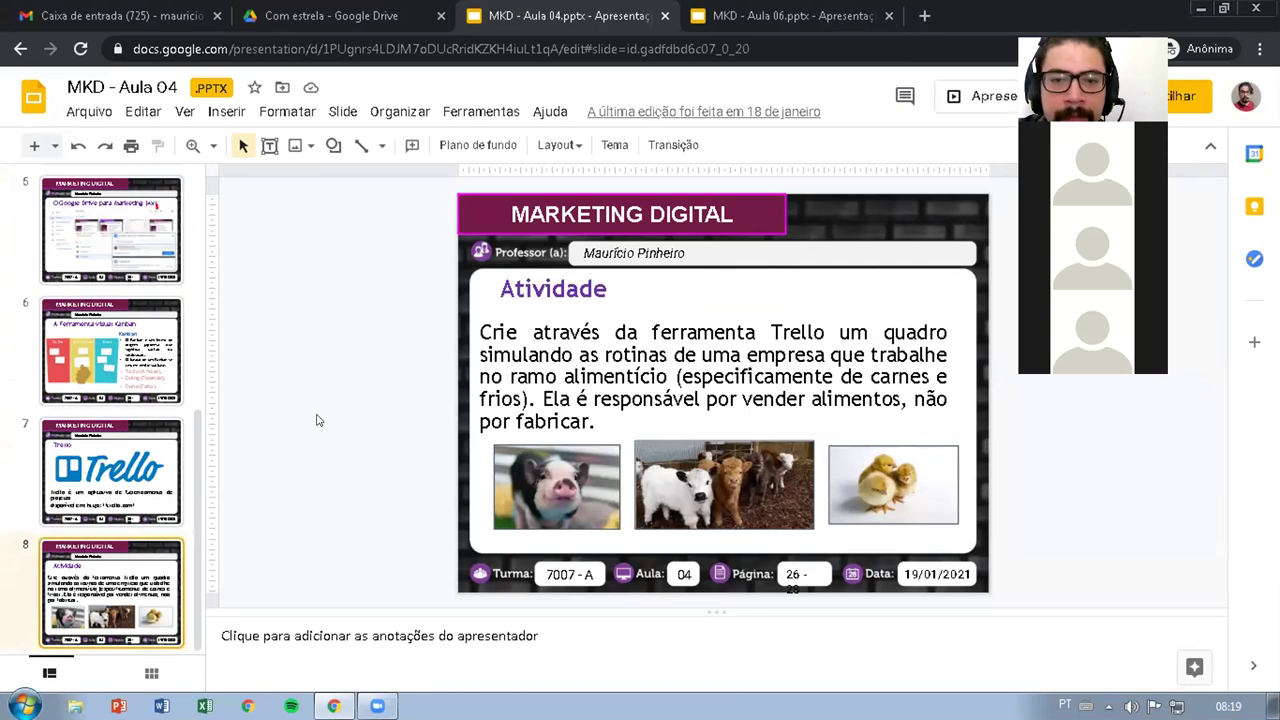
Step: Show the Atividade slide about Blogger in the MKD - Aula 06 presentation and go back to its first slide
{"action": "left_click", "coordinate": [785, 15]}
{"action": "scroll", "coordinate": [145, 370], "scroll_direction": "down", "scroll_amount": 5}
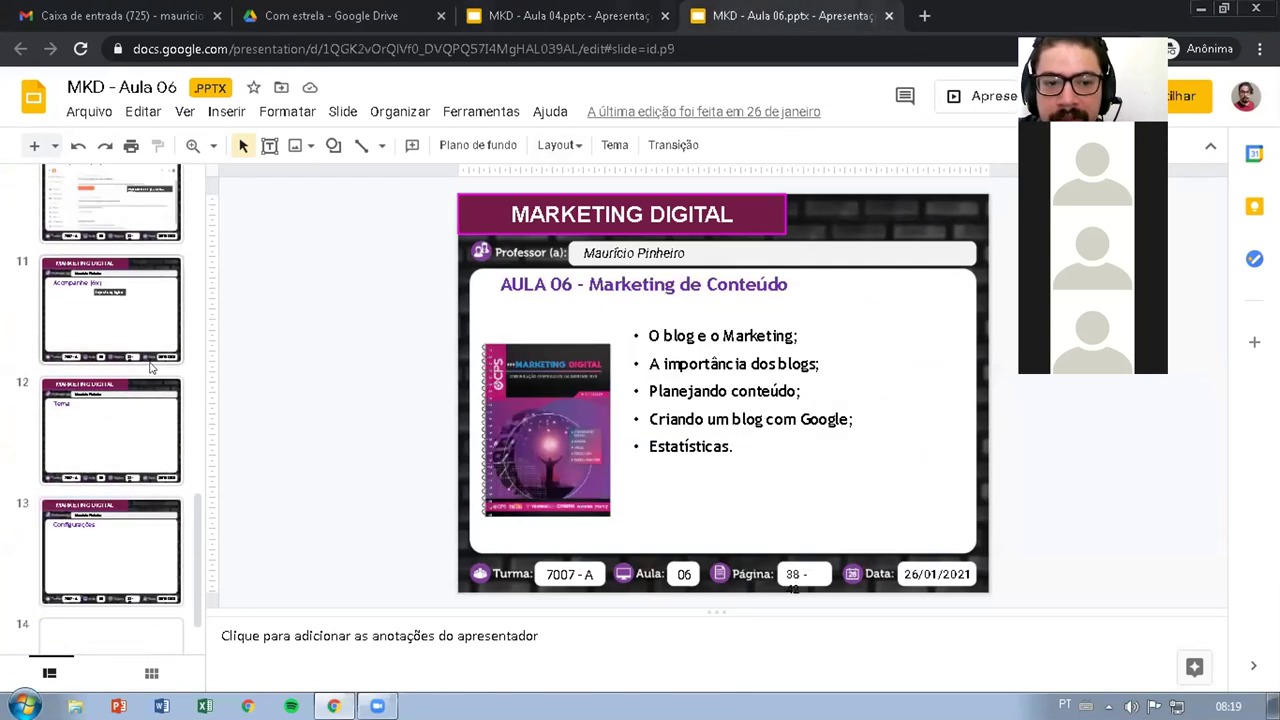
{"action": "left_click", "coordinate": [130, 553]}
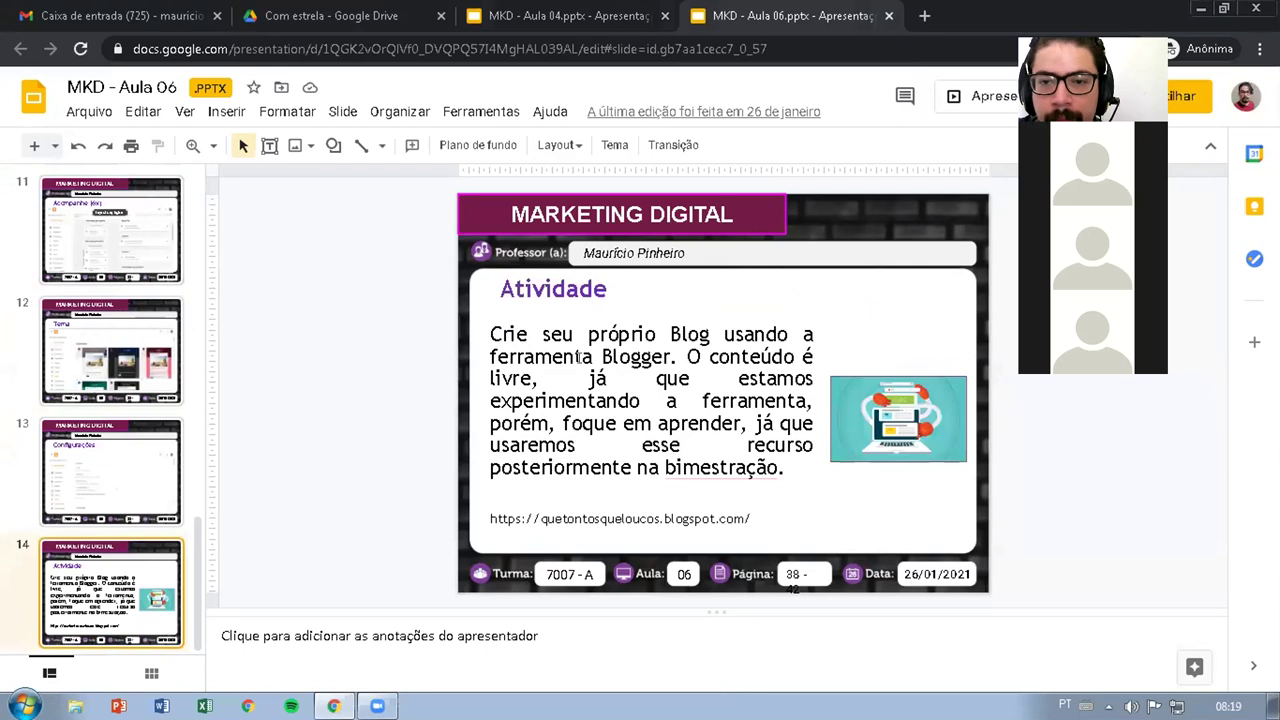
{"action": "scroll", "coordinate": [116, 428], "scroll_direction": "up", "scroll_amount": 10}
{"action": "scroll", "coordinate": [116, 428], "scroll_direction": "up", "scroll_amount": 3}
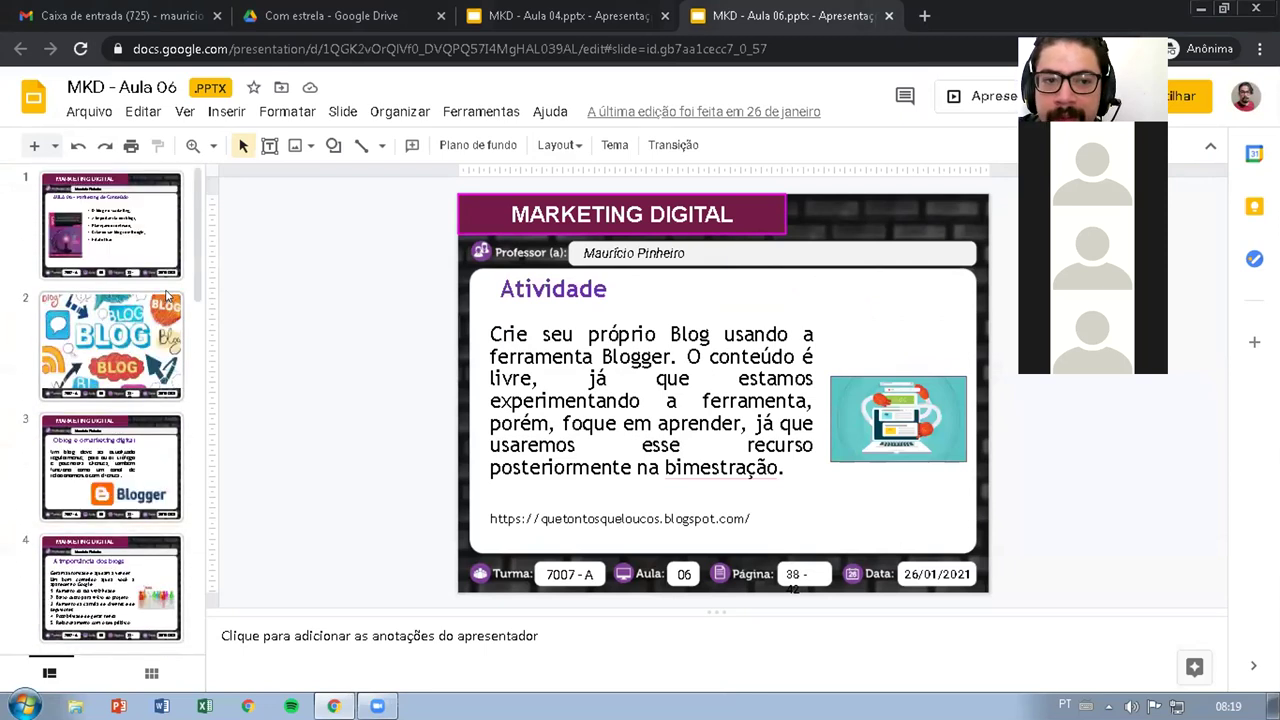
{"action": "left_click", "coordinate": [110, 215]}
Step: Return to the MKD - Aula 04 presentation and show slide 3, O Google Drive para Marketing (2x)
{"action": "left_click", "coordinate": [565, 15]}
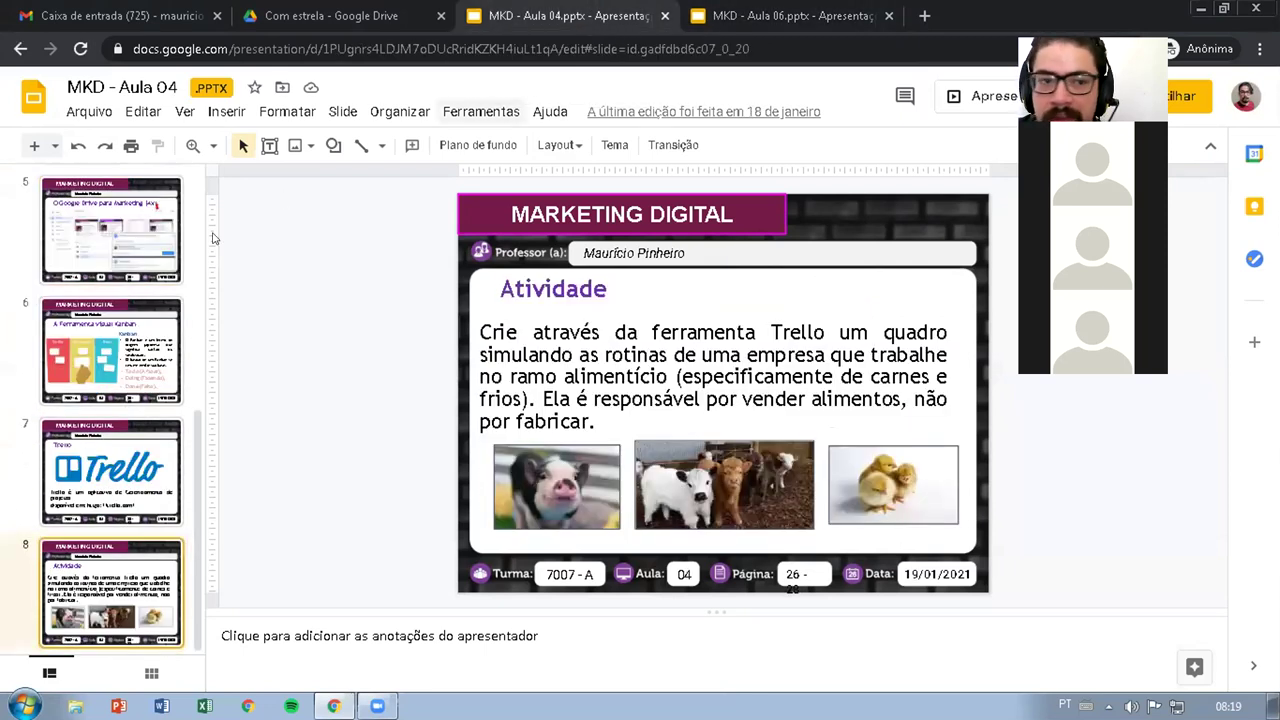
{"action": "left_click", "coordinate": [110, 350]}
{"action": "scroll", "coordinate": [110, 330], "scroll_direction": "up", "scroll_amount": 3}
{"action": "left_click", "coordinate": [108, 278]}
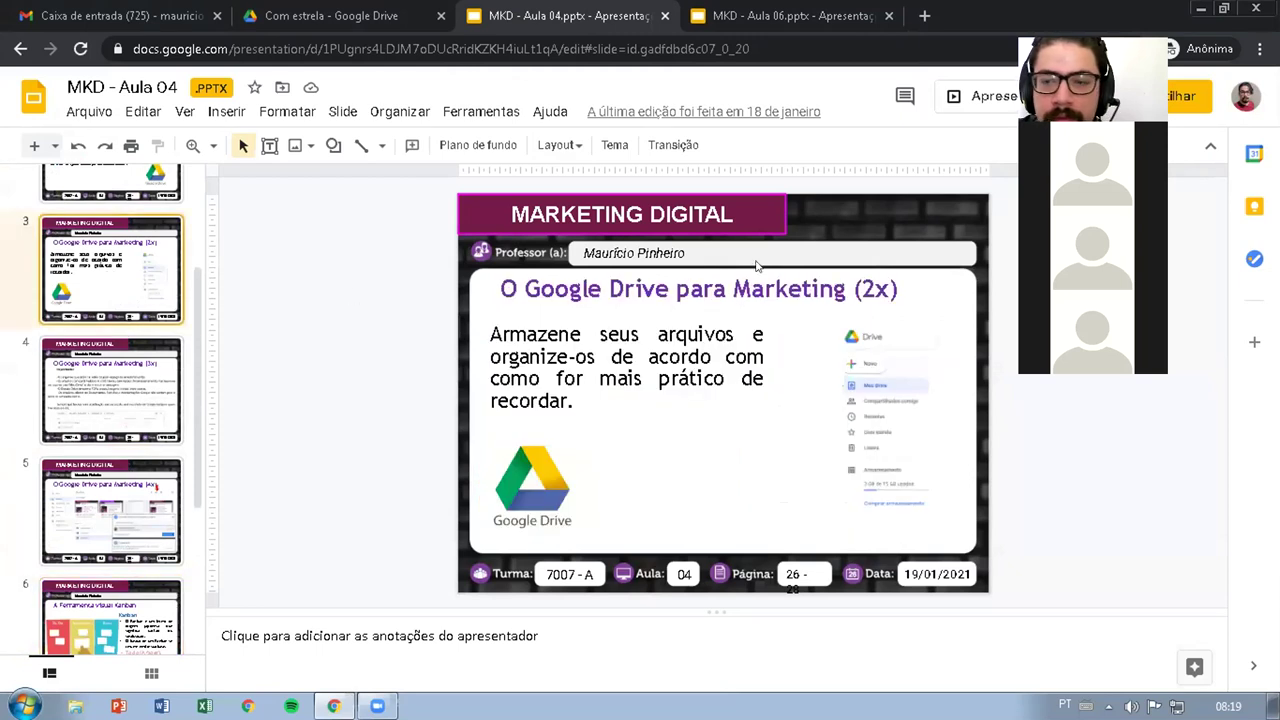
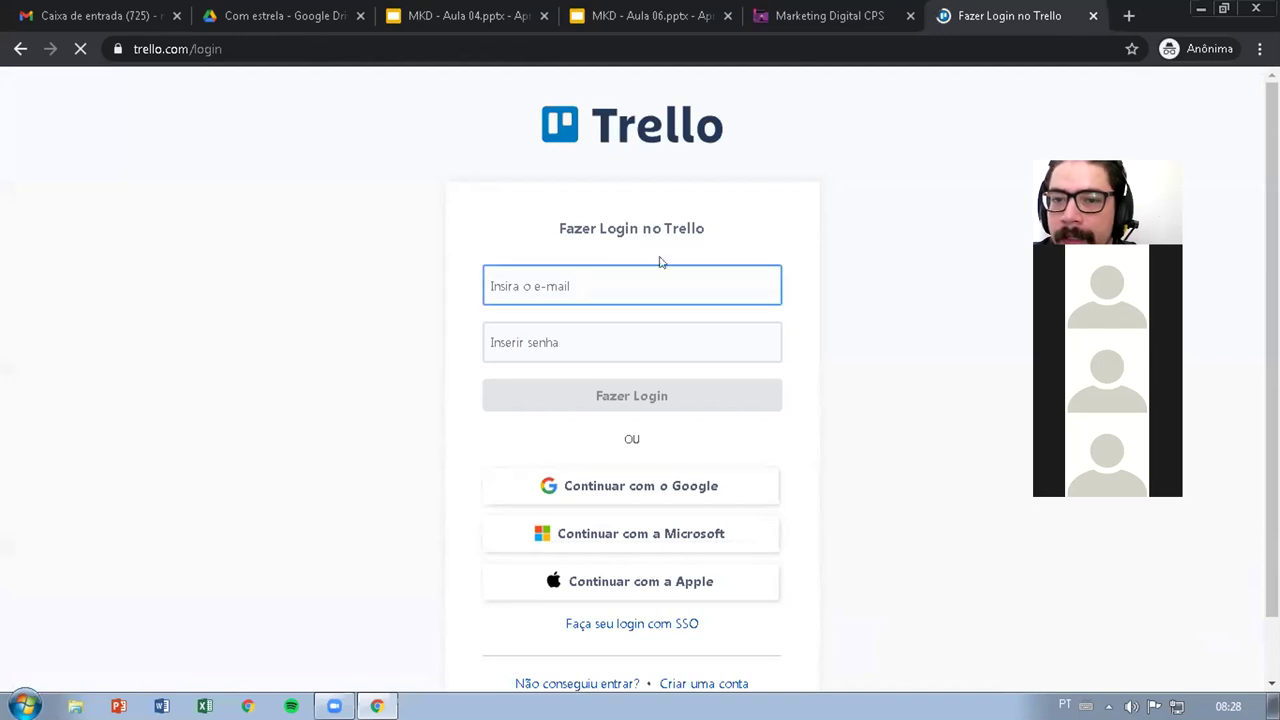
Step: Sign in to Trello with the Google account, continuing to Atlassian, and close the help article about using Trello with an Atlassian account
{"action": "left_click", "coordinate": [651, 487]}
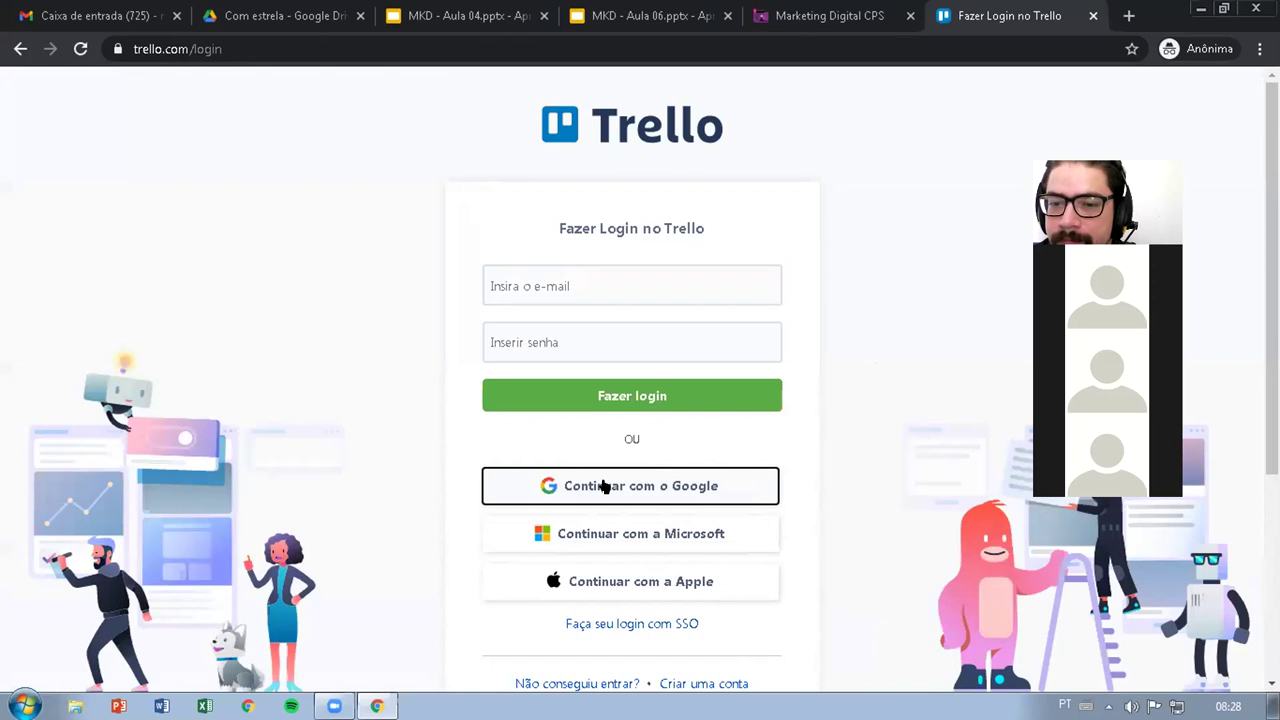
{"action": "left_click", "coordinate": [604, 486]}
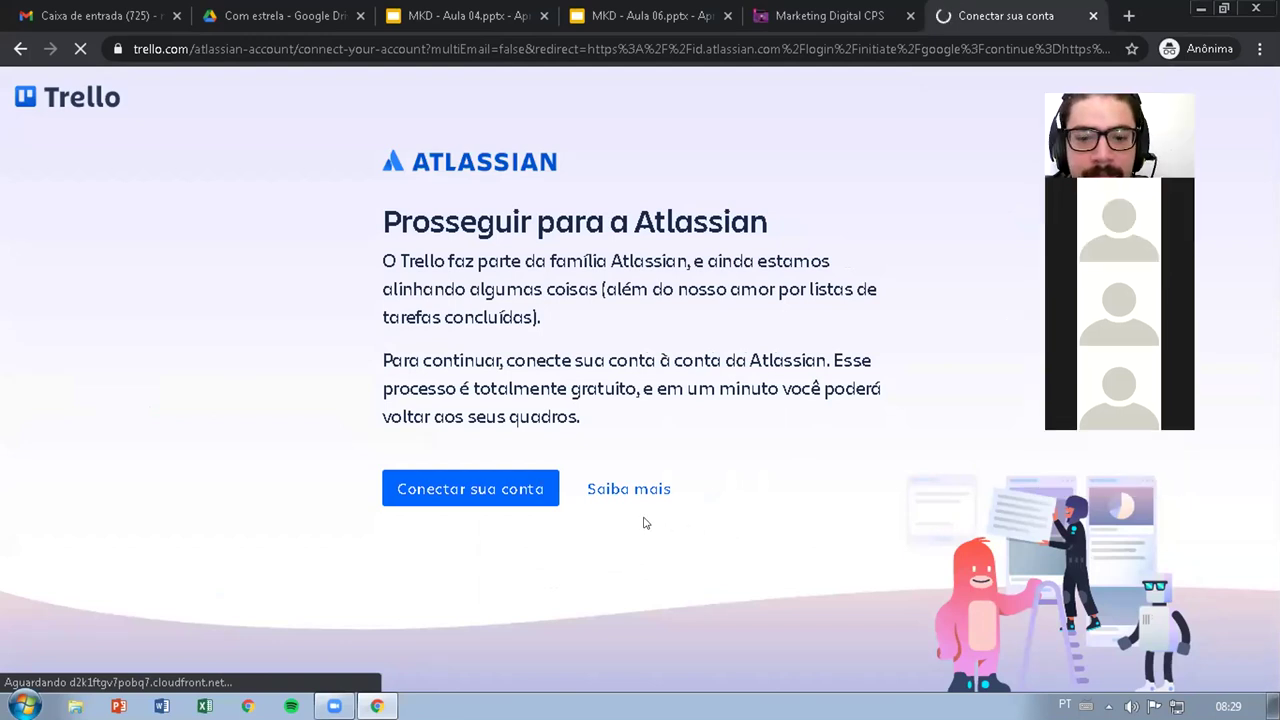
{"action": "left_click", "coordinate": [620, 490]}
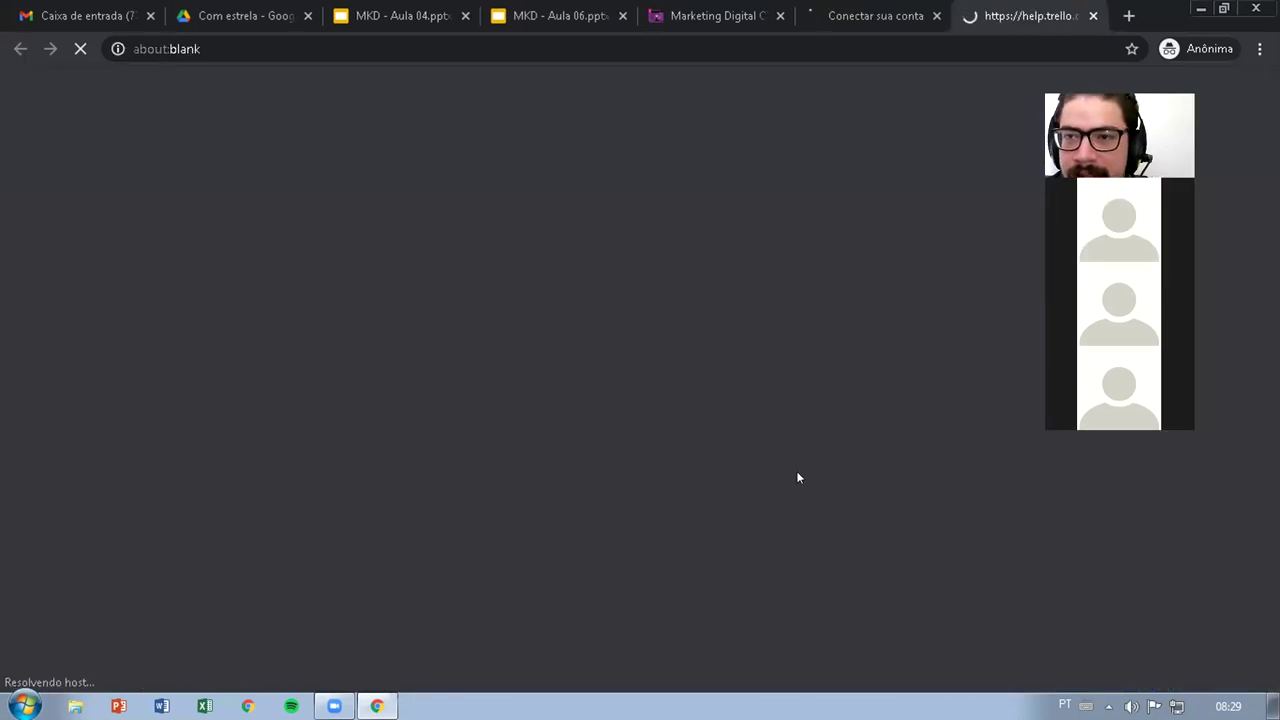
{"action": "left_click", "coordinate": [862, 16]}
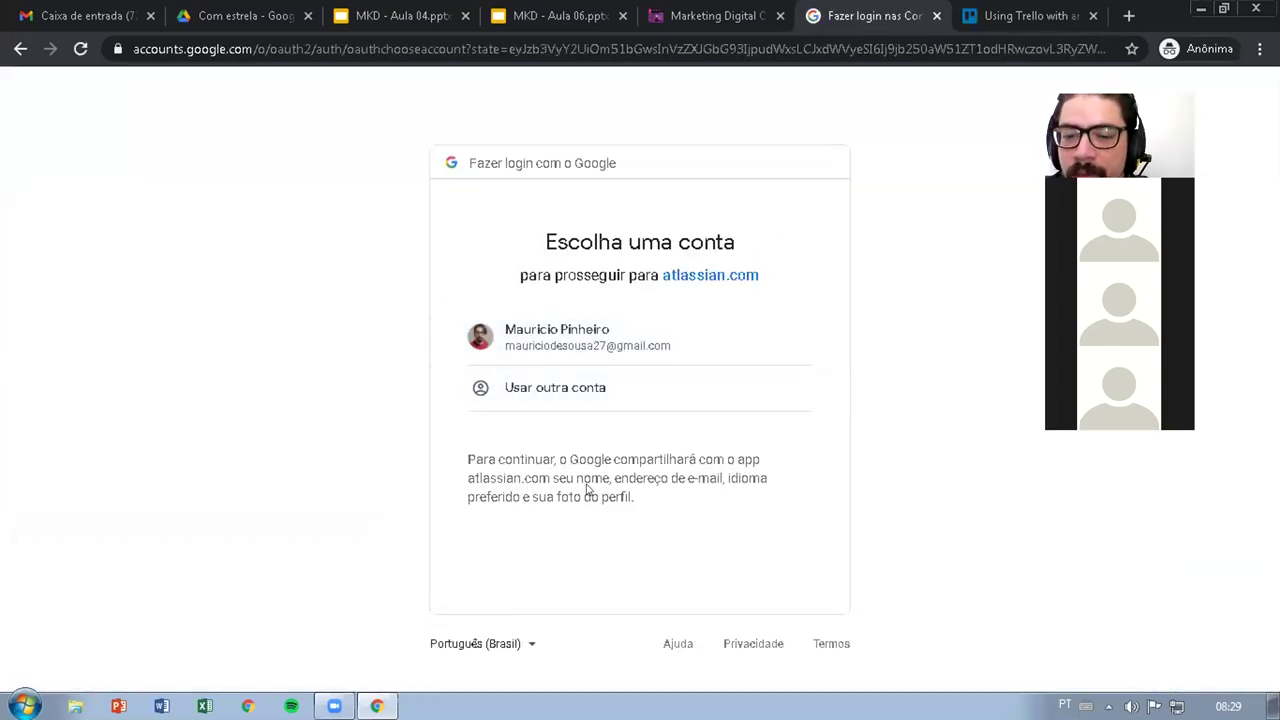
{"action": "left_click", "coordinate": [580, 338]}
{"action": "left_click", "coordinate": [981, 8]}
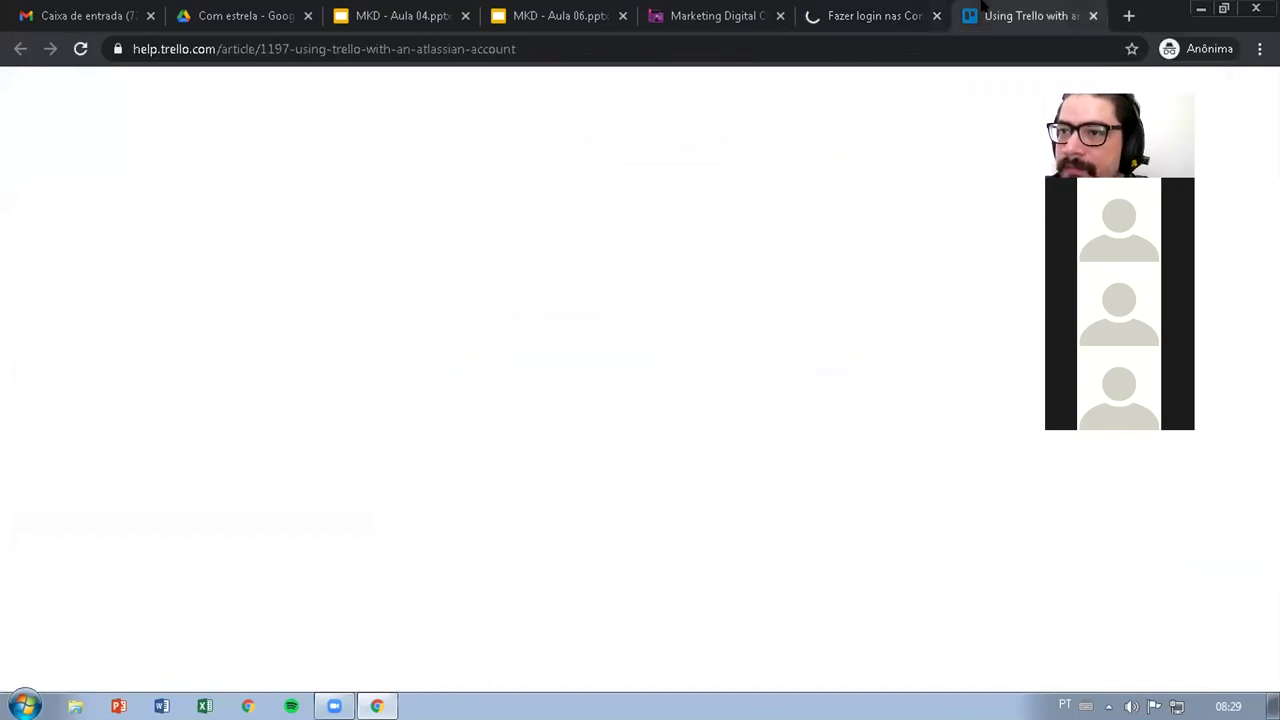
{"action": "key", "text": "ctrl+w"}
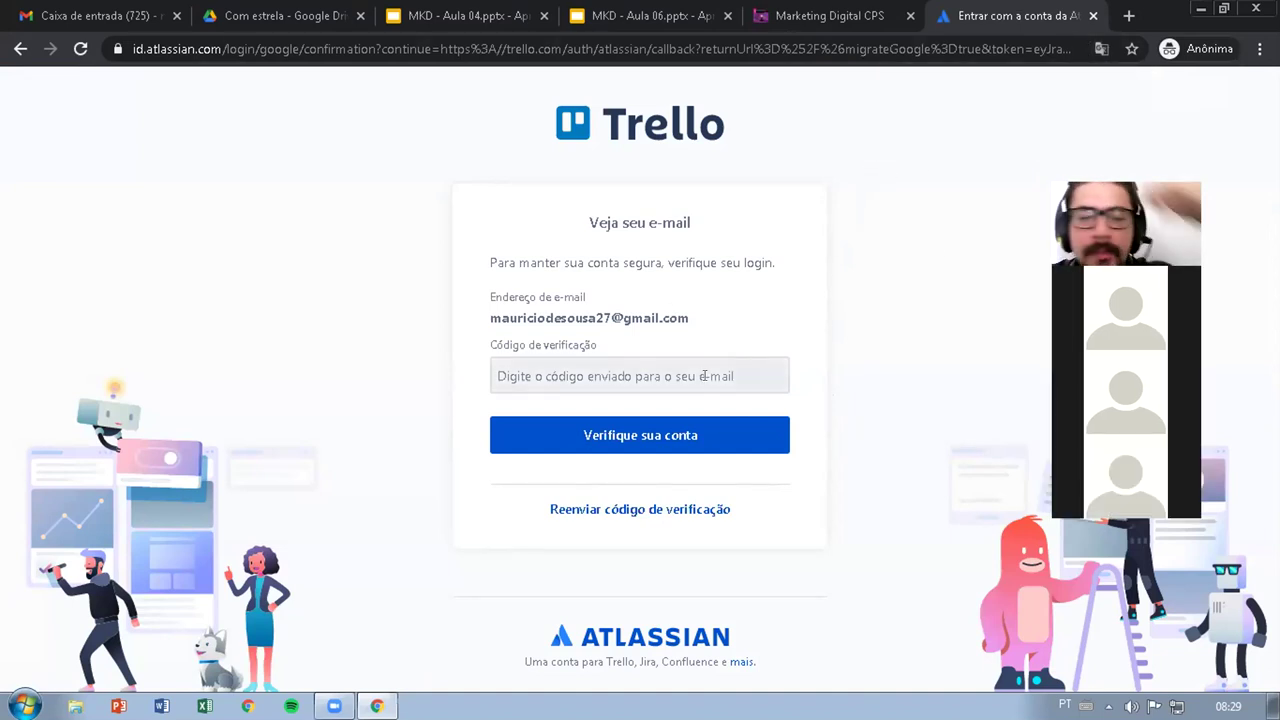
Step: Open the Atlassian verification e-mail among the Gmail updates and copy its verification code
{"action": "left_click", "coordinate": [95, 15]}
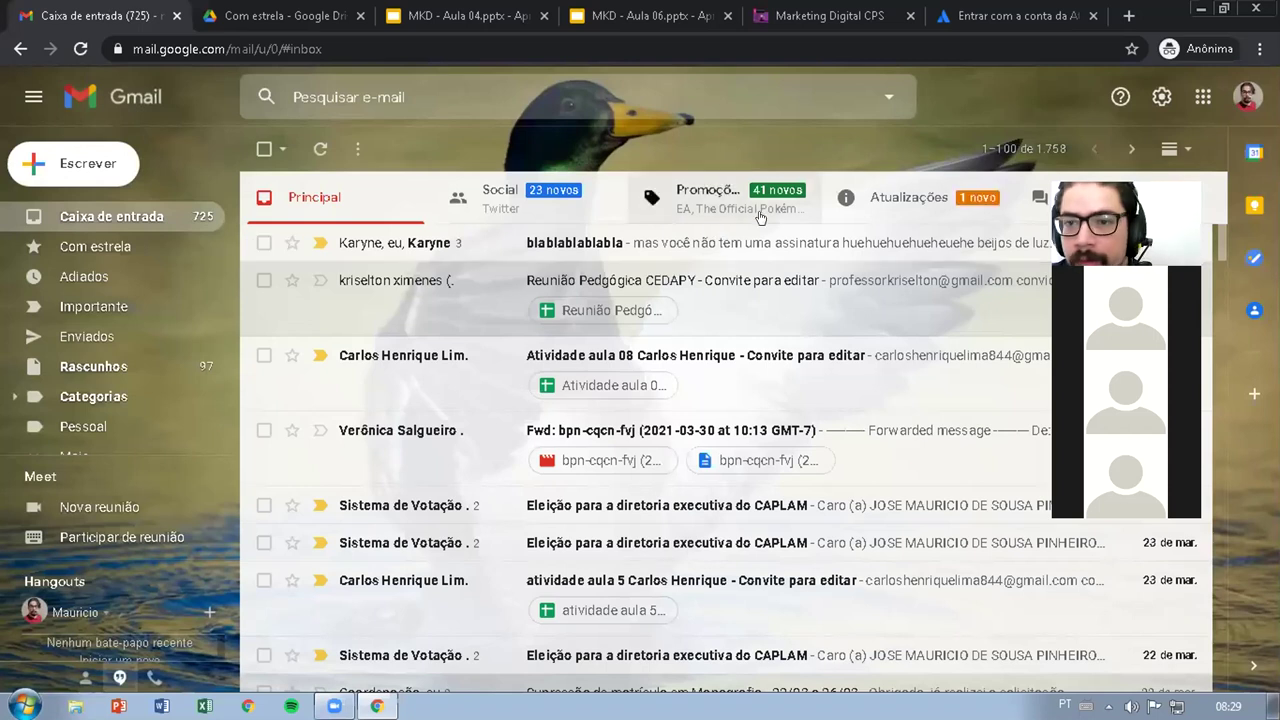
{"action": "left_click", "coordinate": [893, 205]}
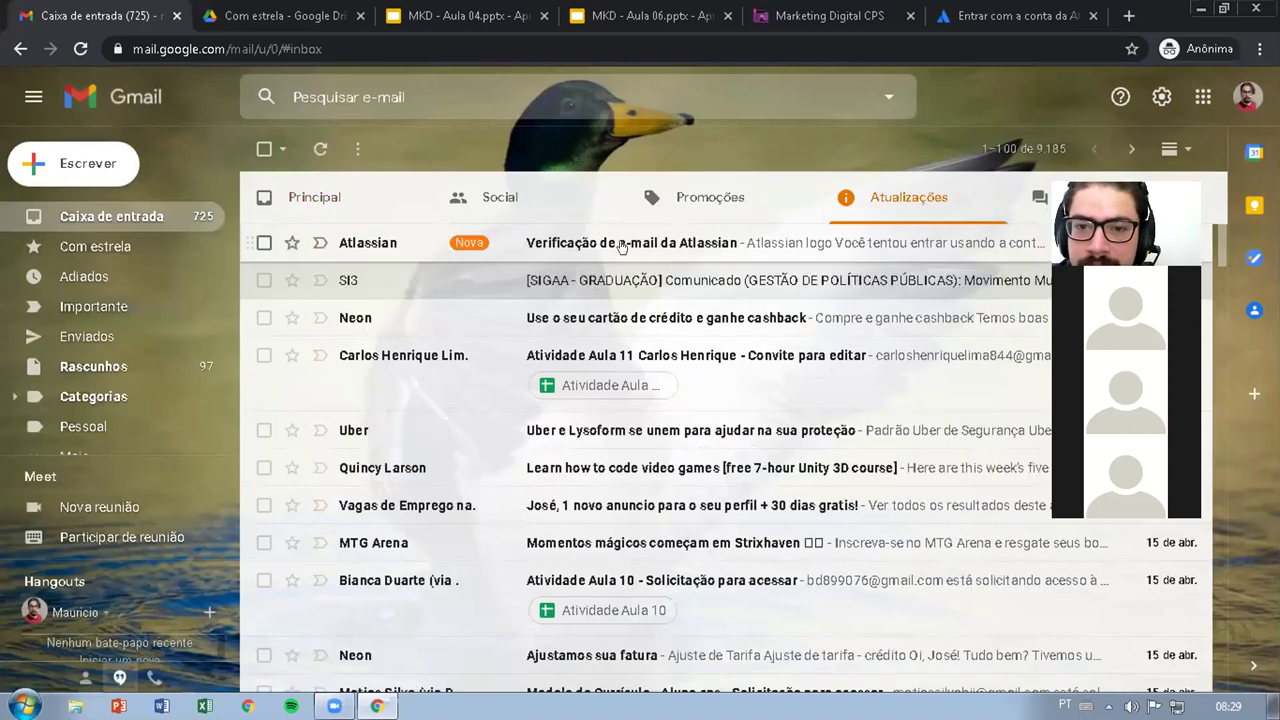
{"action": "left_click", "coordinate": [622, 246]}
{"action": "left_click_drag", "start_coordinate": [715, 571], "coordinate": [828, 580]}
{"action": "key", "text": "ctrl+c"}
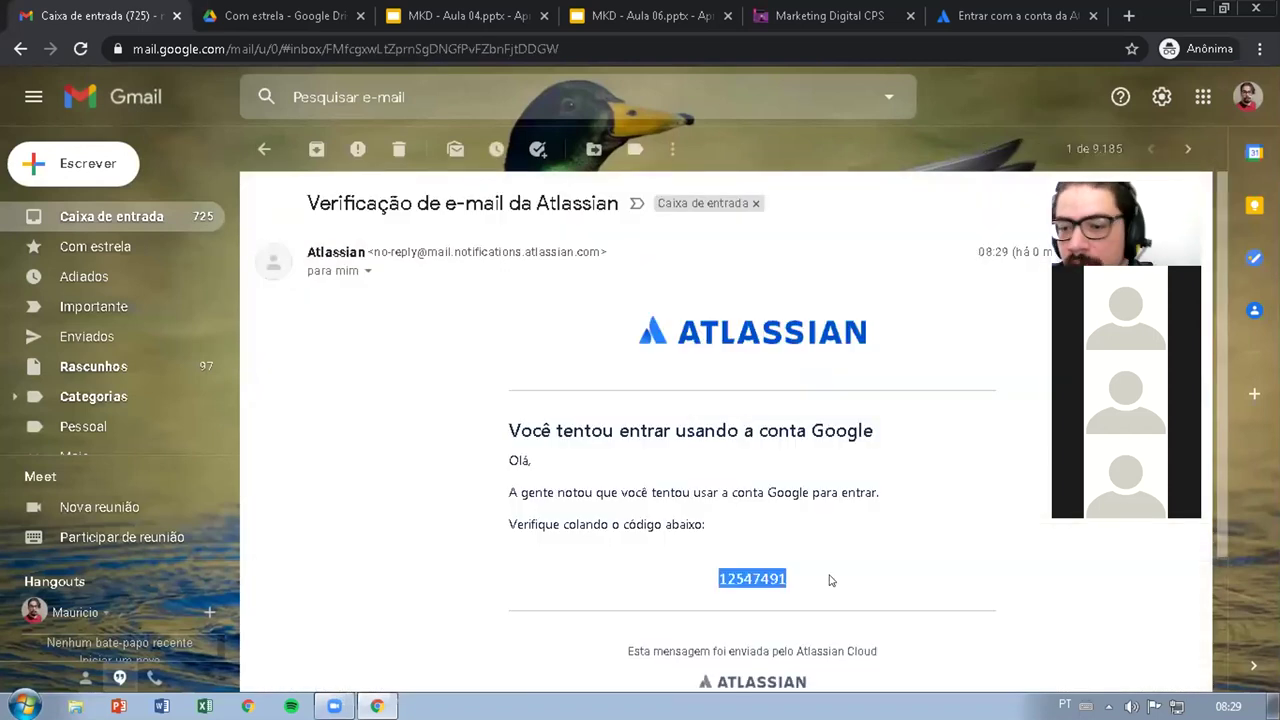
Step: Paste the verification code into the Atlassian login page and verify the account
{"action": "left_click", "coordinate": [828, 10]}
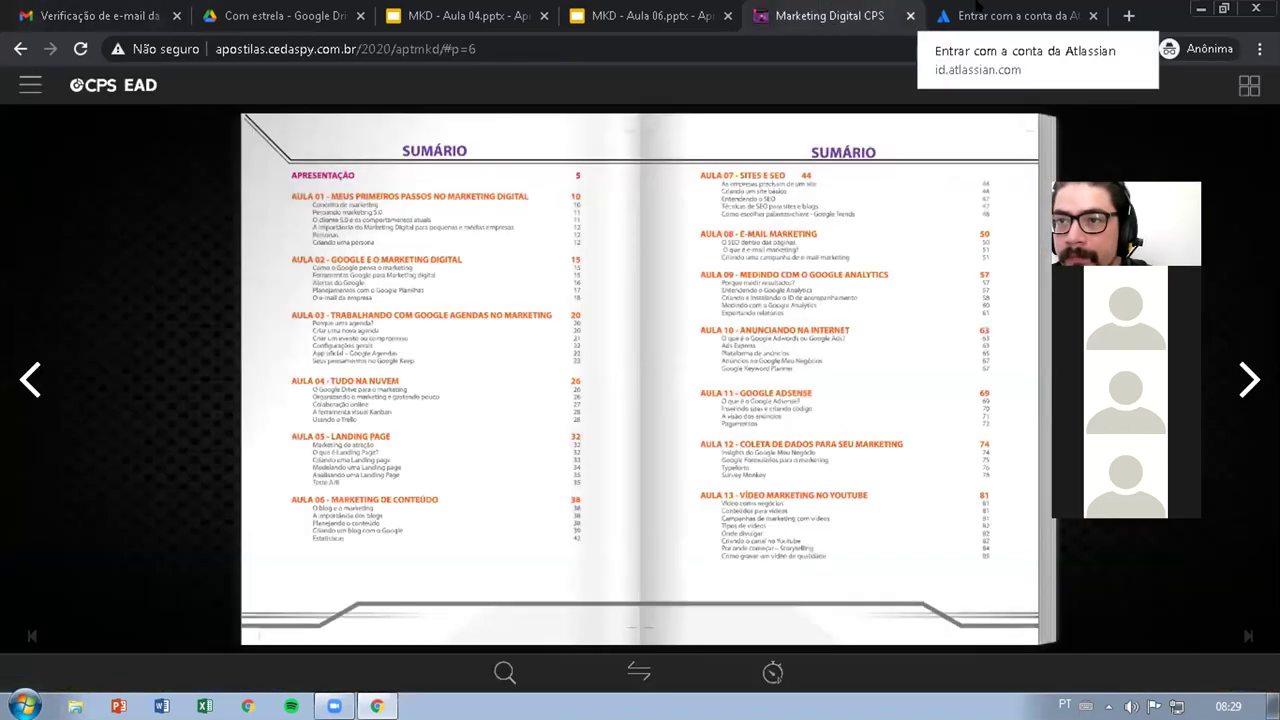
{"action": "left_click", "coordinate": [967, 14]}
{"action": "left_click", "coordinate": [635, 370]}
{"action": "key", "text": "ctrl+v"}
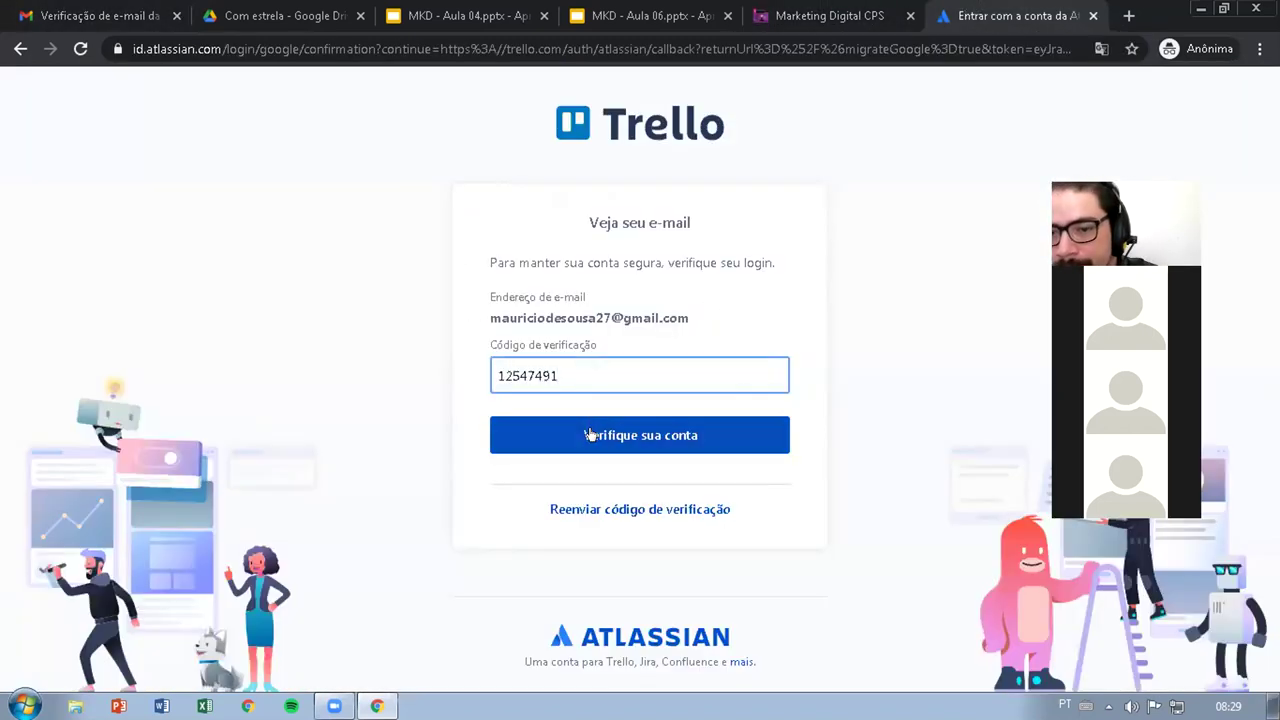
{"action": "left_click", "coordinate": [646, 430]}
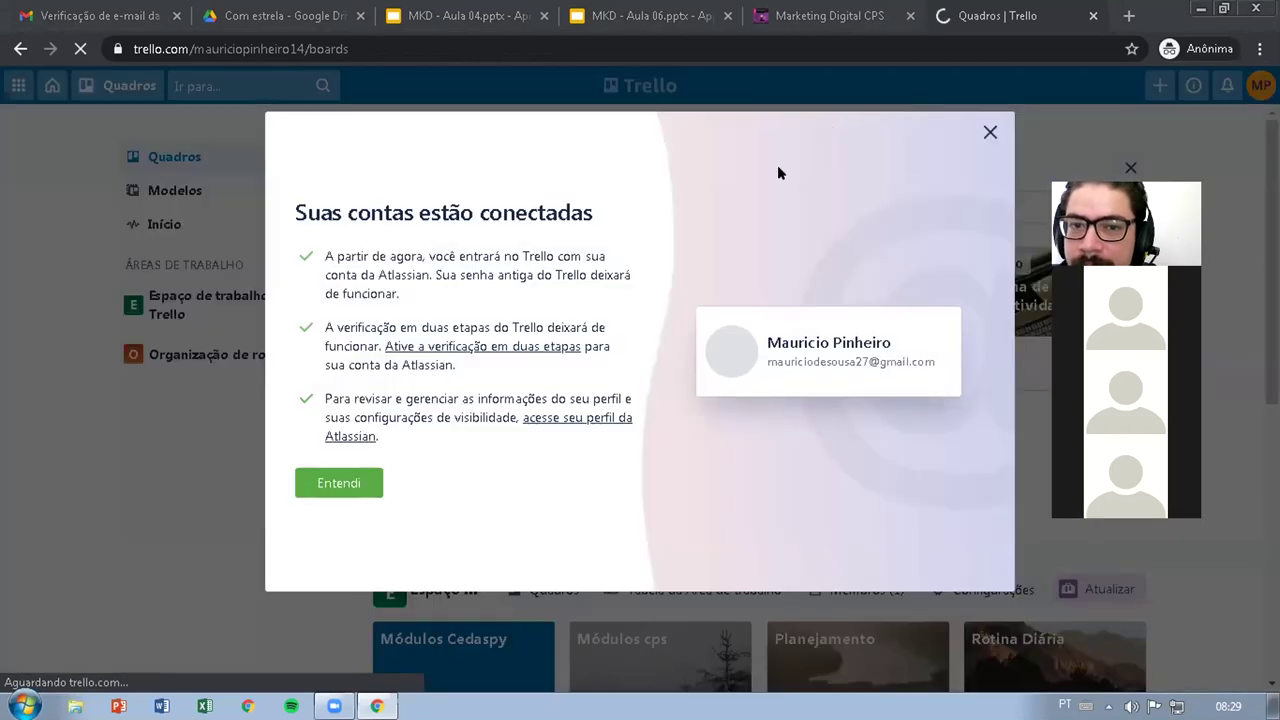
Step: Dismiss the connected-accounts notice in Trello, view the account options and close them
{"action": "left_click", "coordinate": [990, 130]}
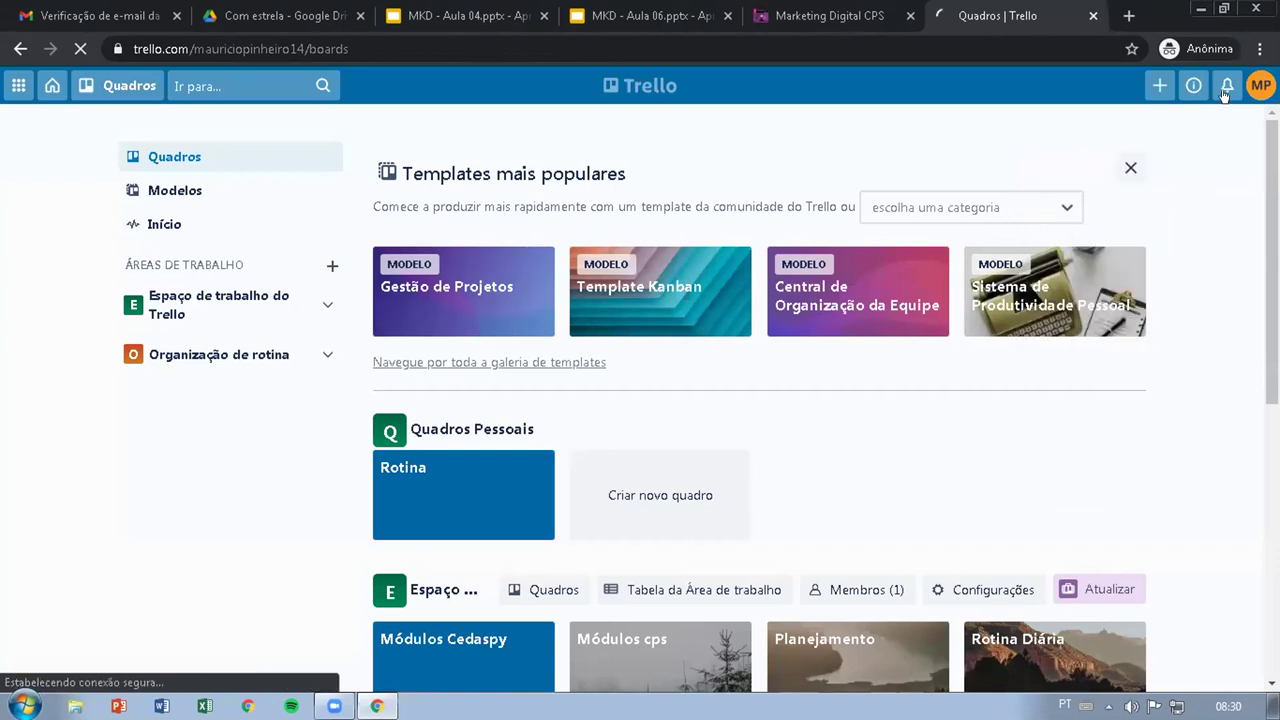
{"action": "left_click", "coordinate": [1260, 86]}
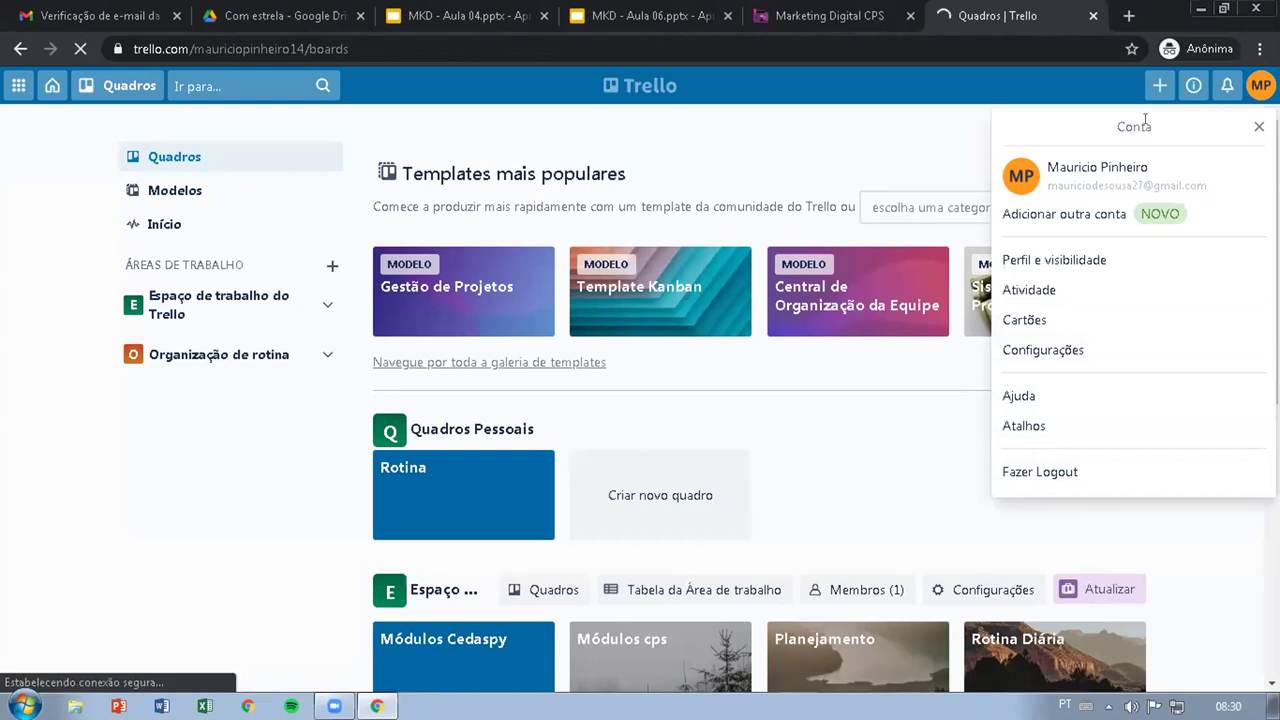
{"action": "left_click", "coordinate": [1259, 127]}
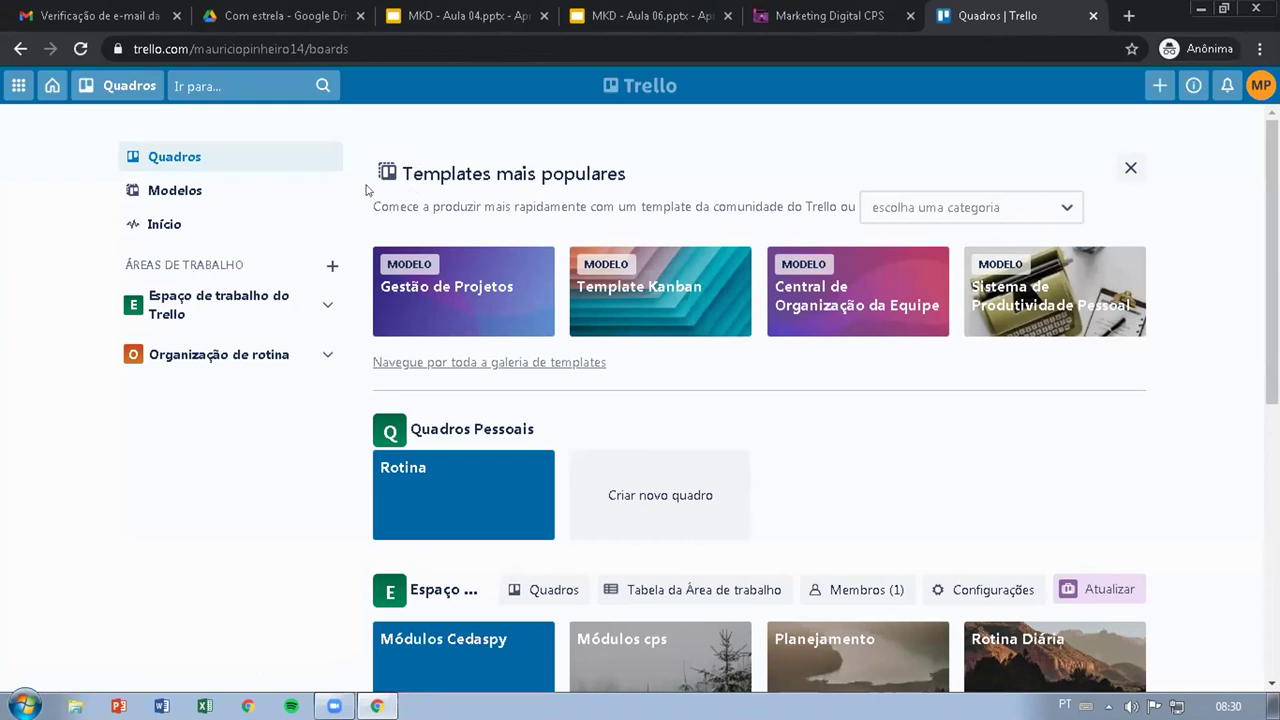
Step: Look through the Trello boards and dismiss the welcome message of the Organização de rotina workspace
{"action": "scroll", "coordinate": [634, 403], "scroll_direction": "down", "scroll_amount": 2}
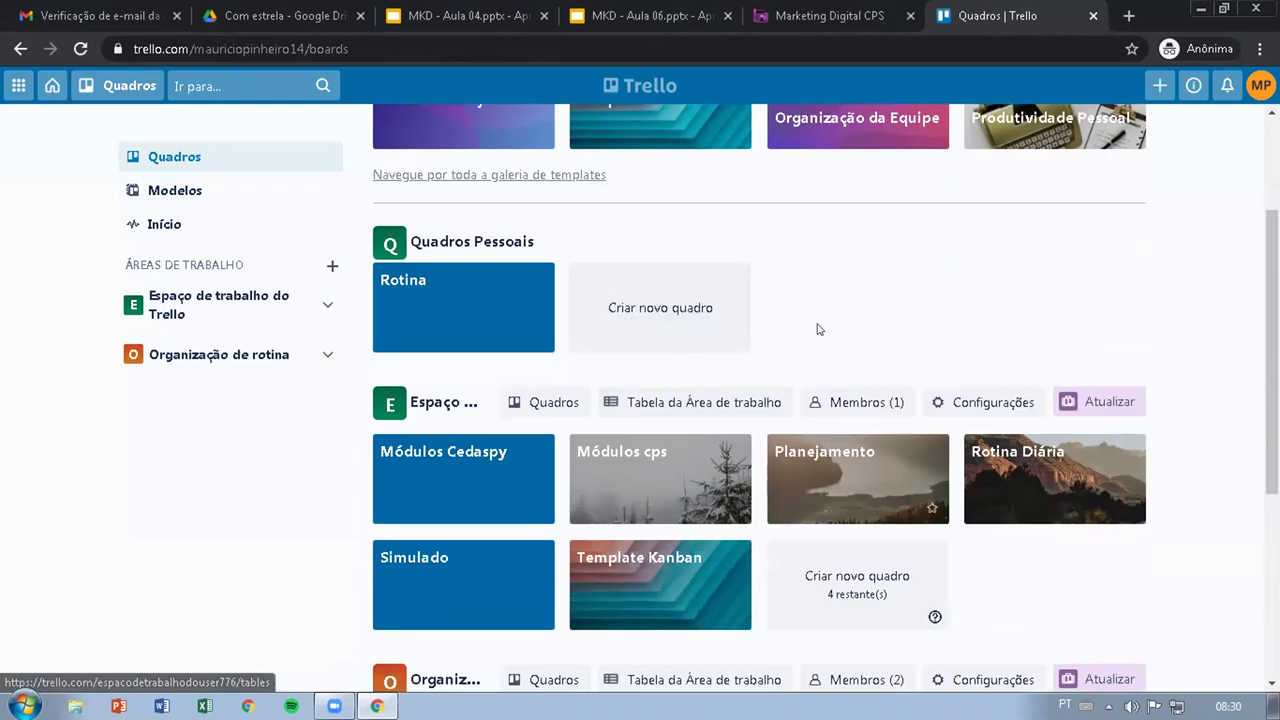
{"action": "scroll", "coordinate": [817, 332], "scroll_direction": "down", "scroll_amount": 2}
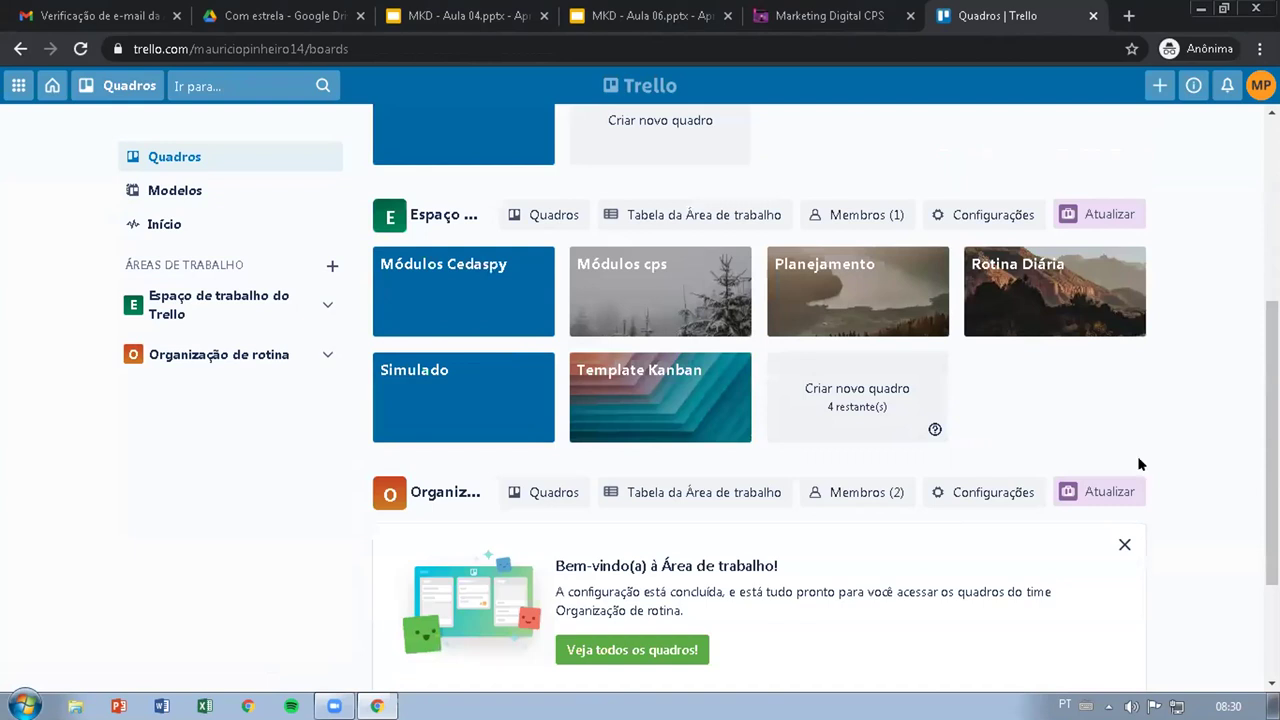
{"action": "left_click", "coordinate": [1125, 547]}
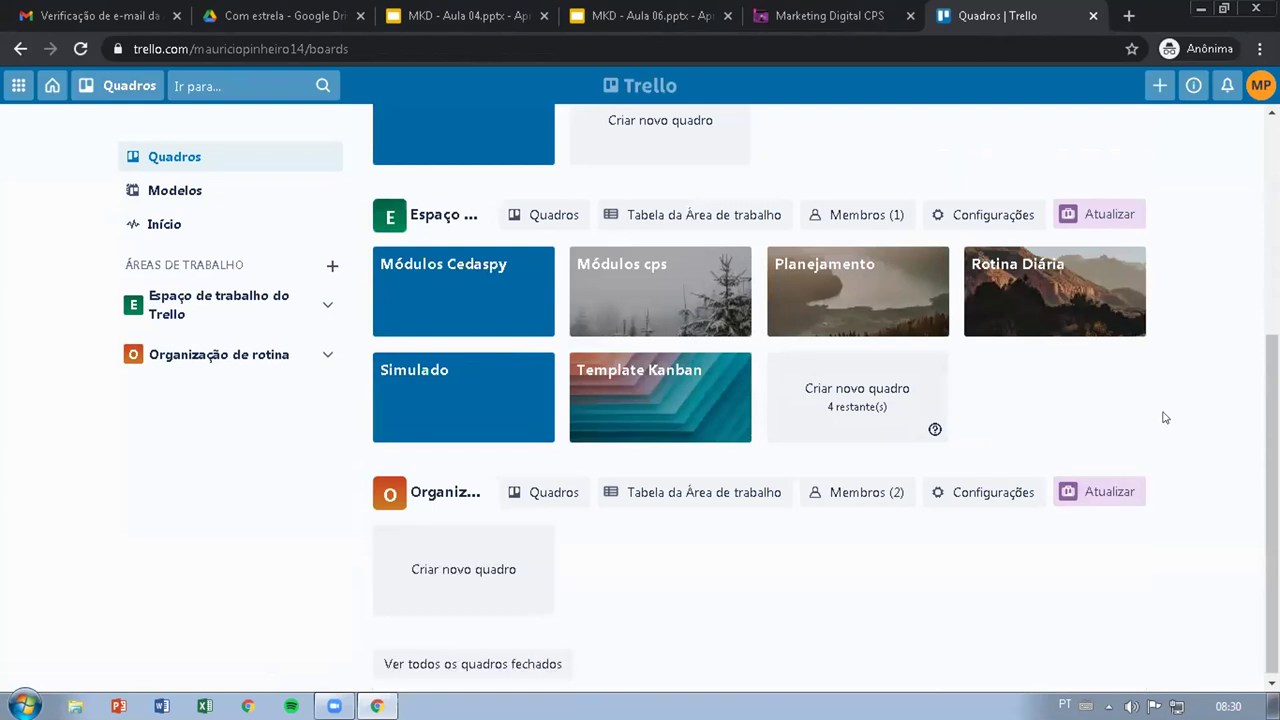
{"action": "scroll", "coordinate": [1100, 400], "scroll_direction": "up", "scroll_amount": 1}
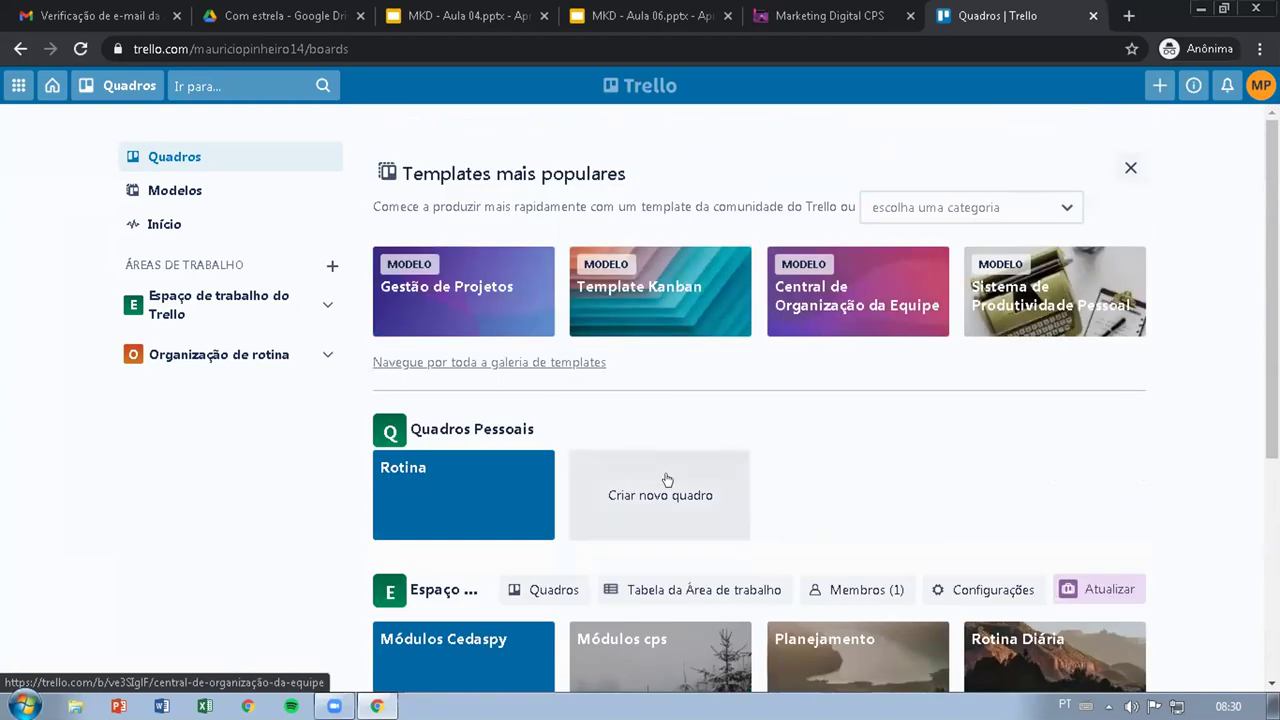
Step: Create a board titled "Planos para concluir minha faculdade" with a plain blue background and dismiss the board-view suggestions
{"action": "left_click", "coordinate": [668, 480]}
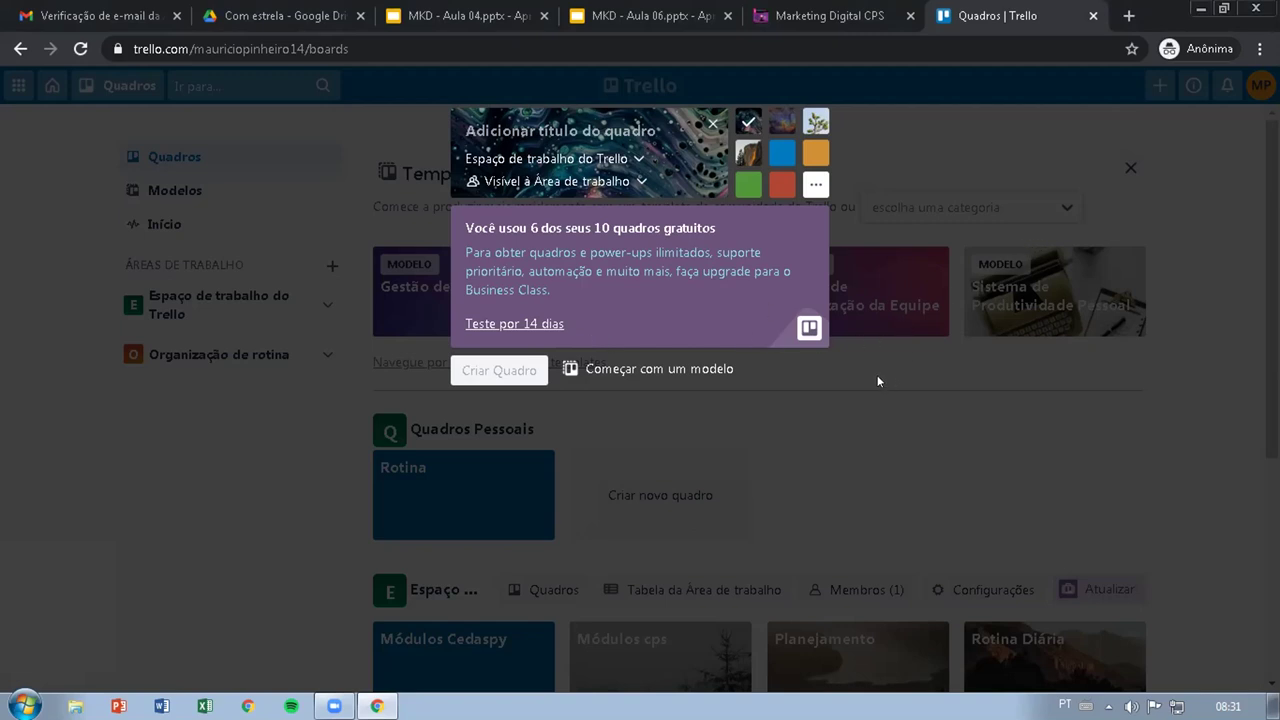
{"action": "left_click", "coordinate": [782, 155]}
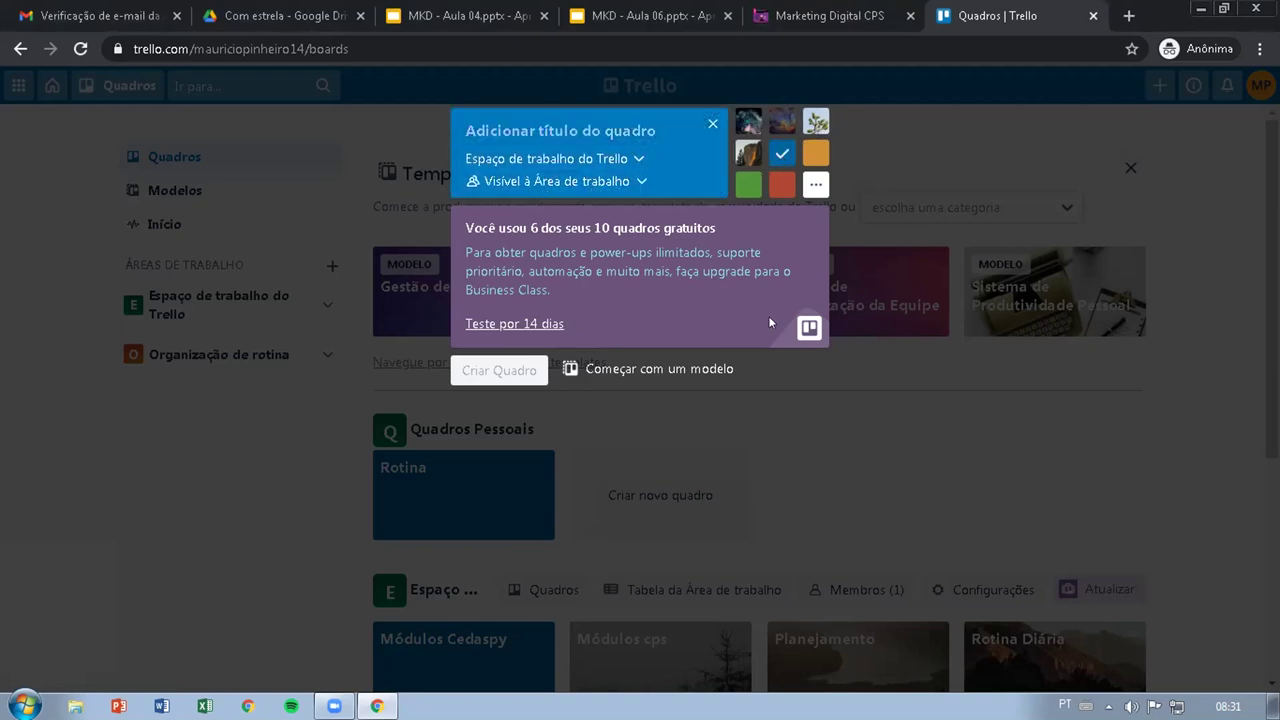
{"action": "left_click", "coordinate": [554, 126]}
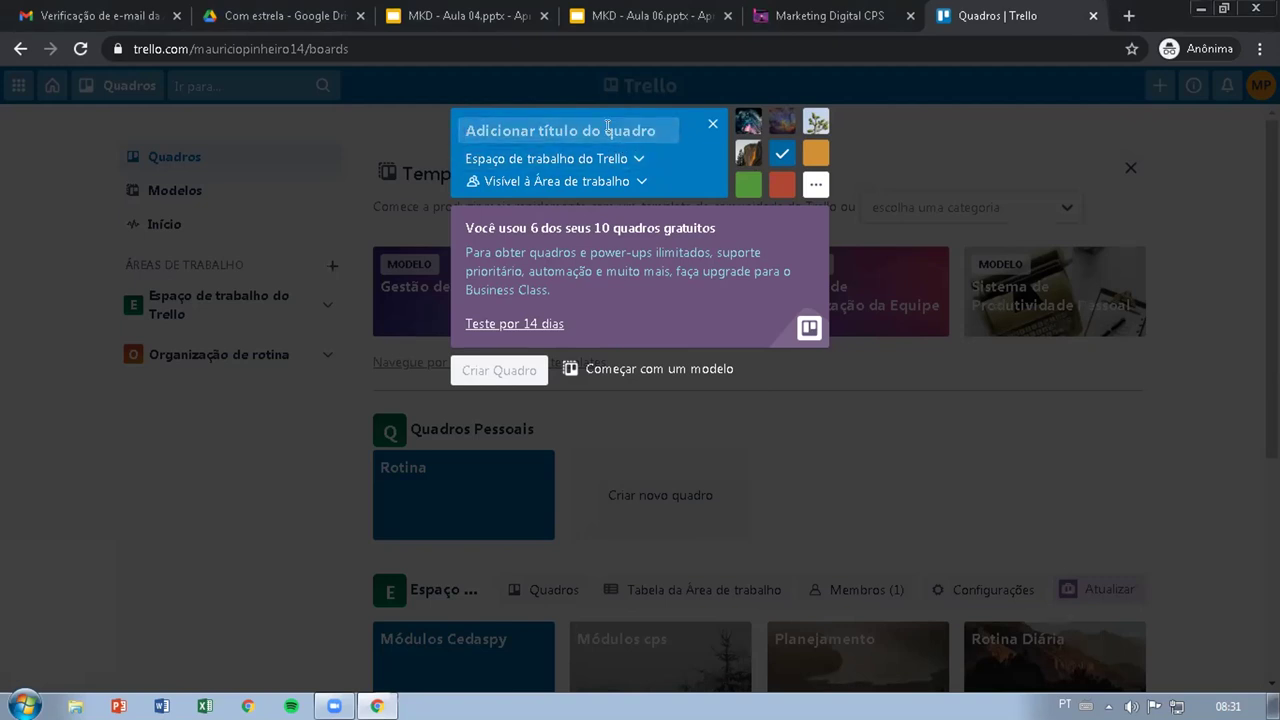
{"action": "type", "text": "Plan"}
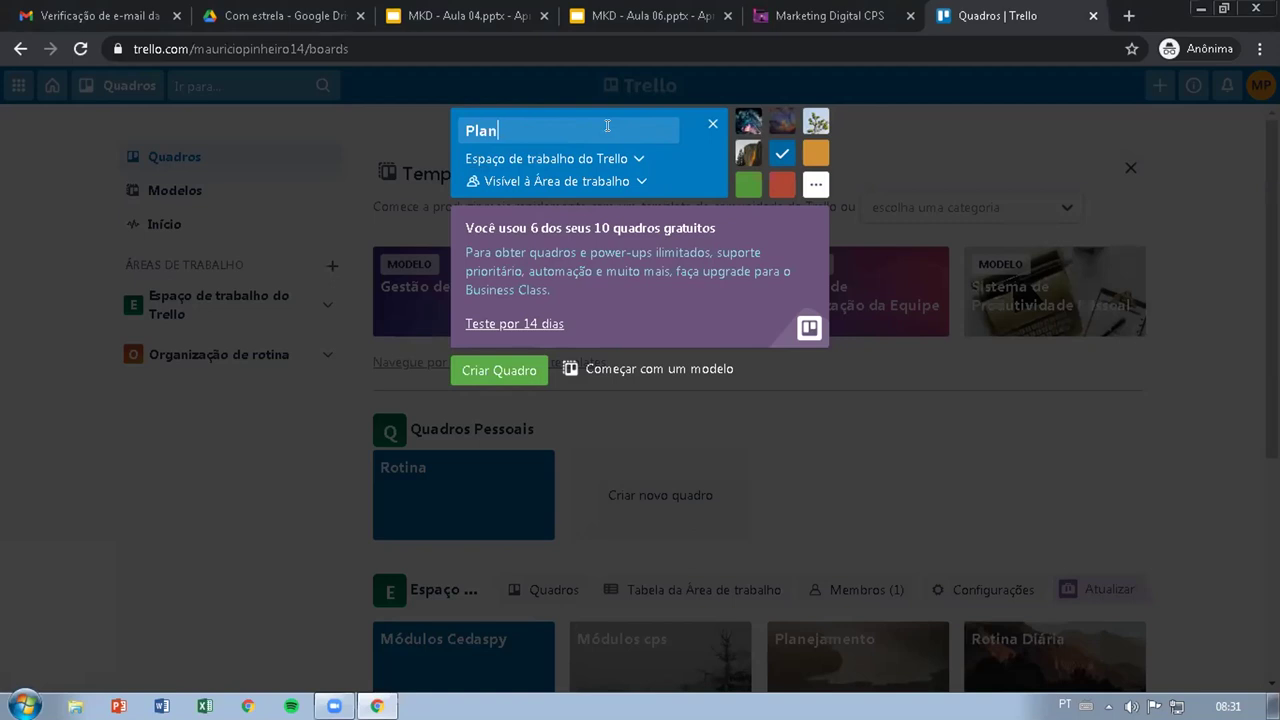
{"action": "type", "text": "os para concluir"}
{"action": "type", "text": "m minha faculdade"}
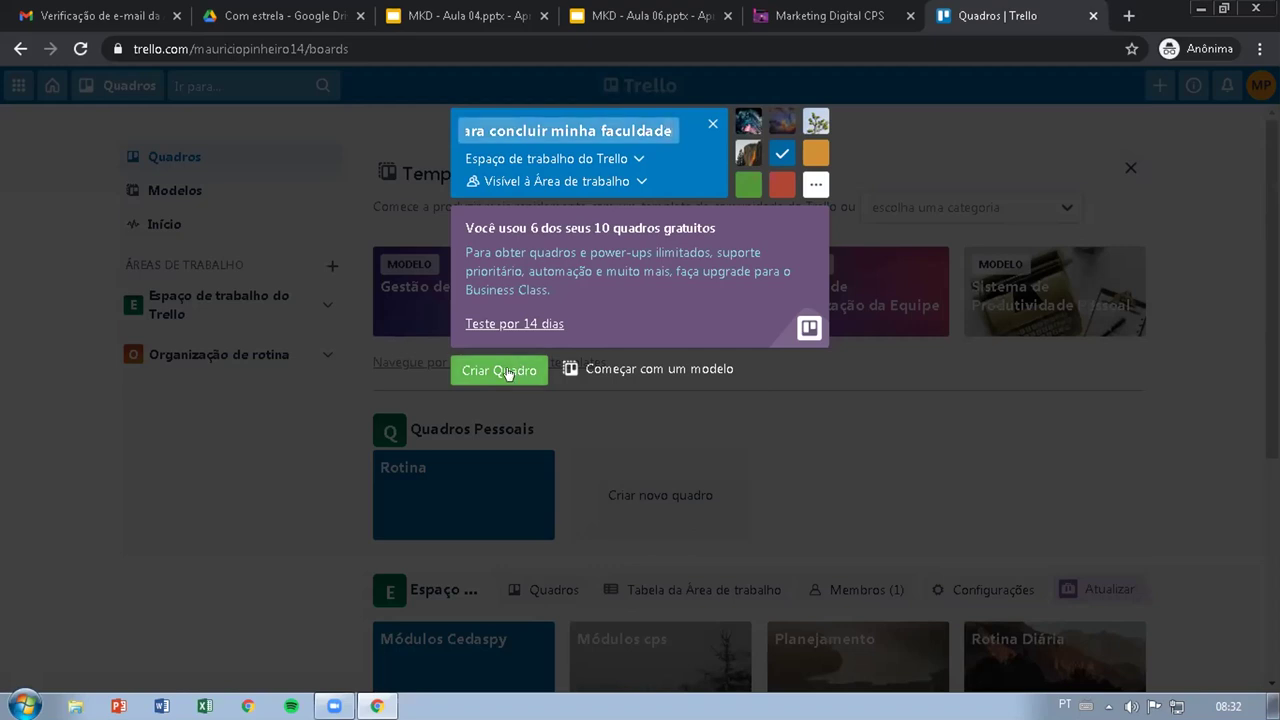
{"action": "left_click", "coordinate": [508, 370]}
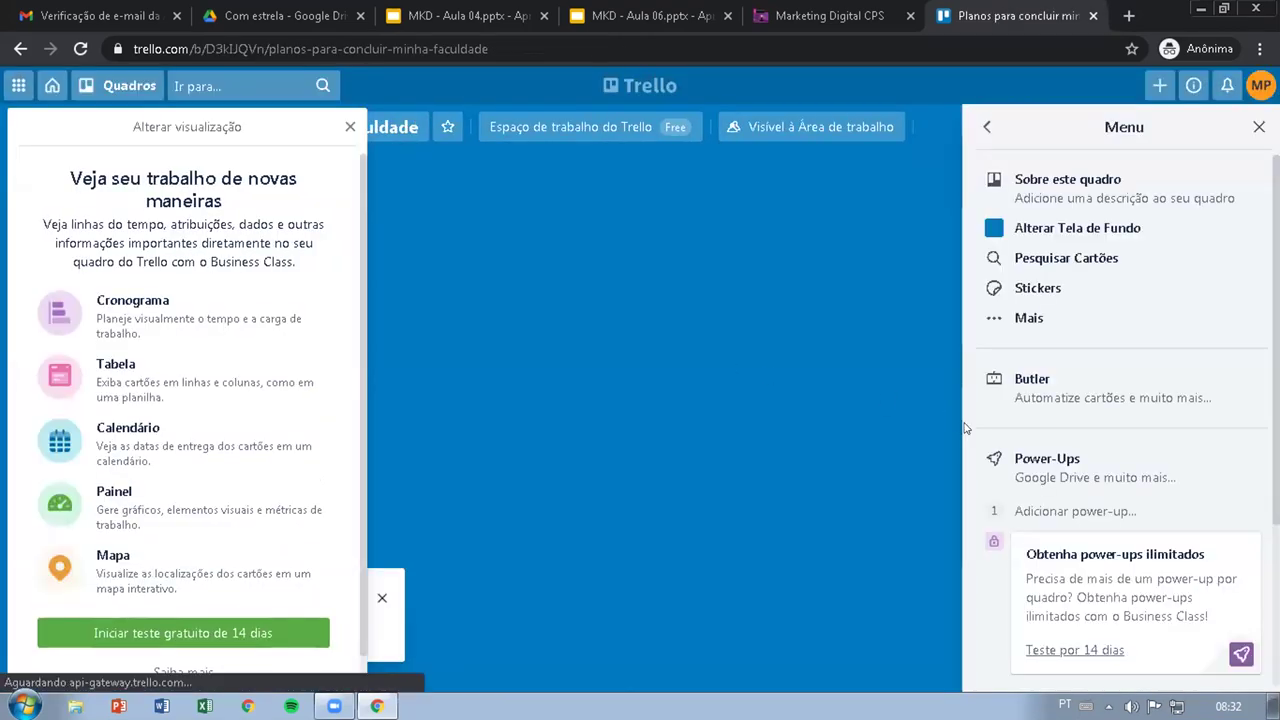
{"action": "left_click", "coordinate": [349, 127]}
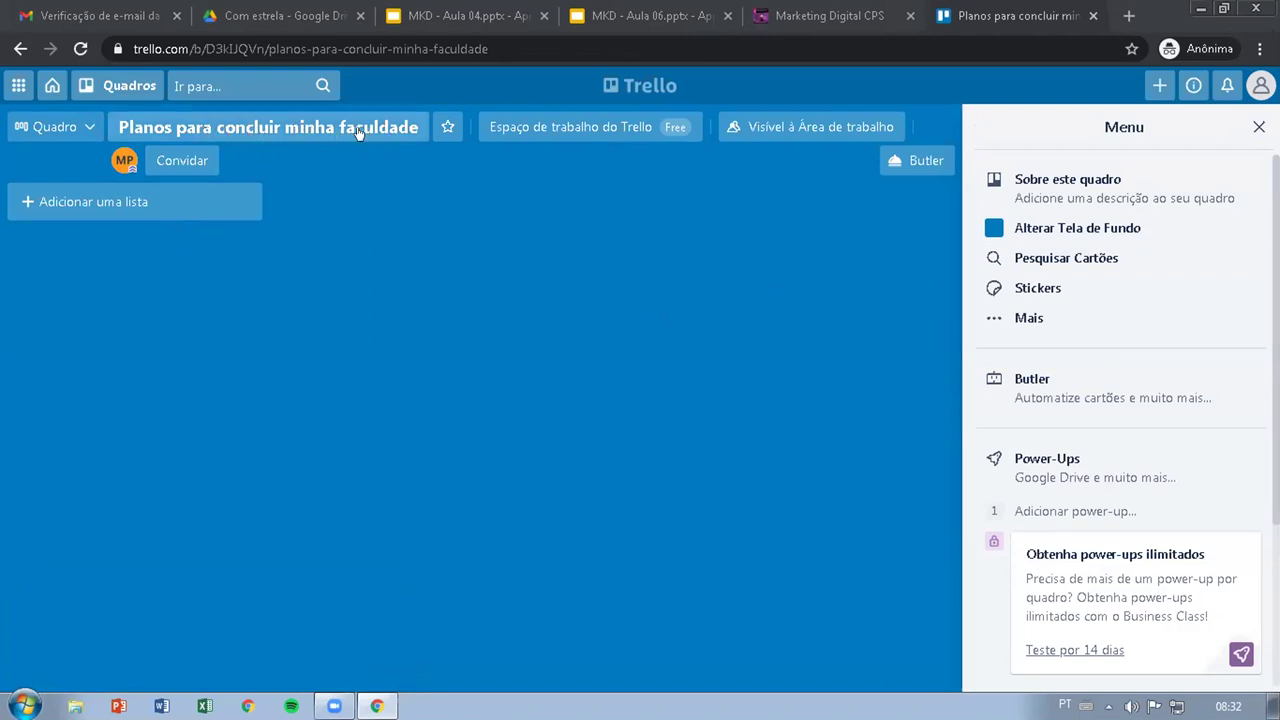
Step: Add a first list named "Disciplinas feitas" to the new board
{"action": "left_click", "coordinate": [110, 204]}
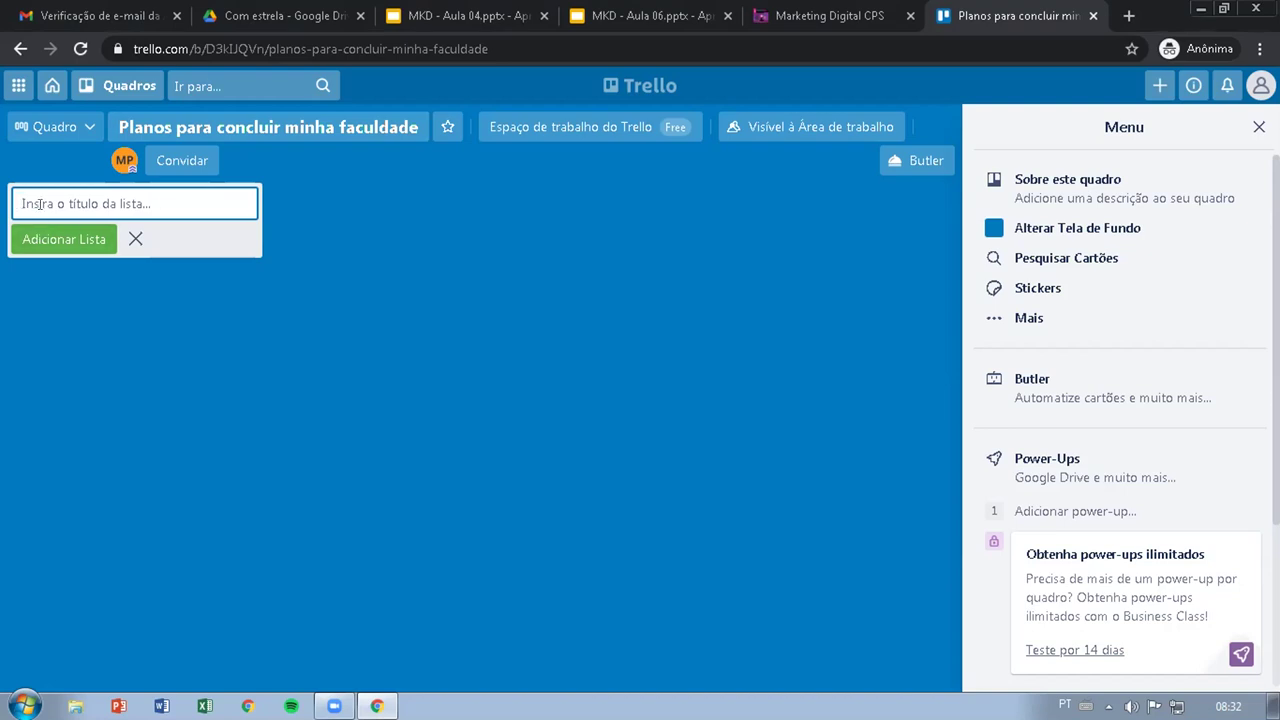
{"action": "type", "text": "Disciplinas feitas"}
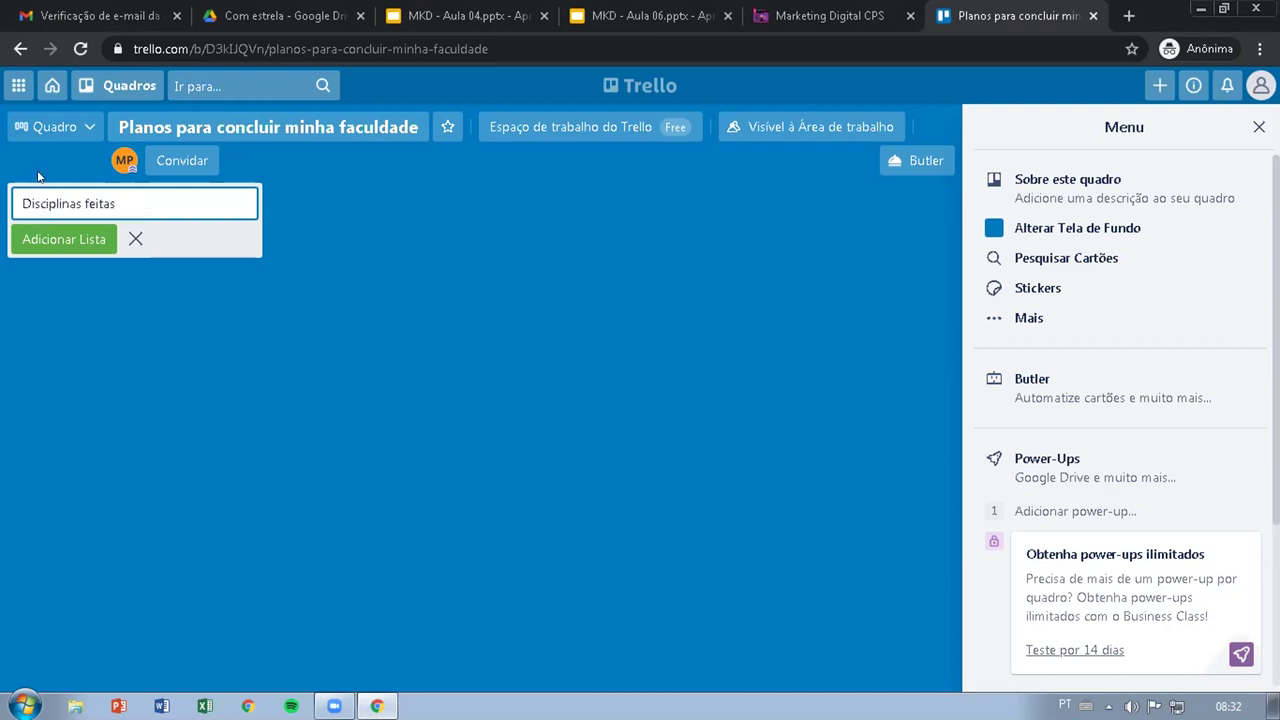
{"action": "left_click", "coordinate": [64, 240]}
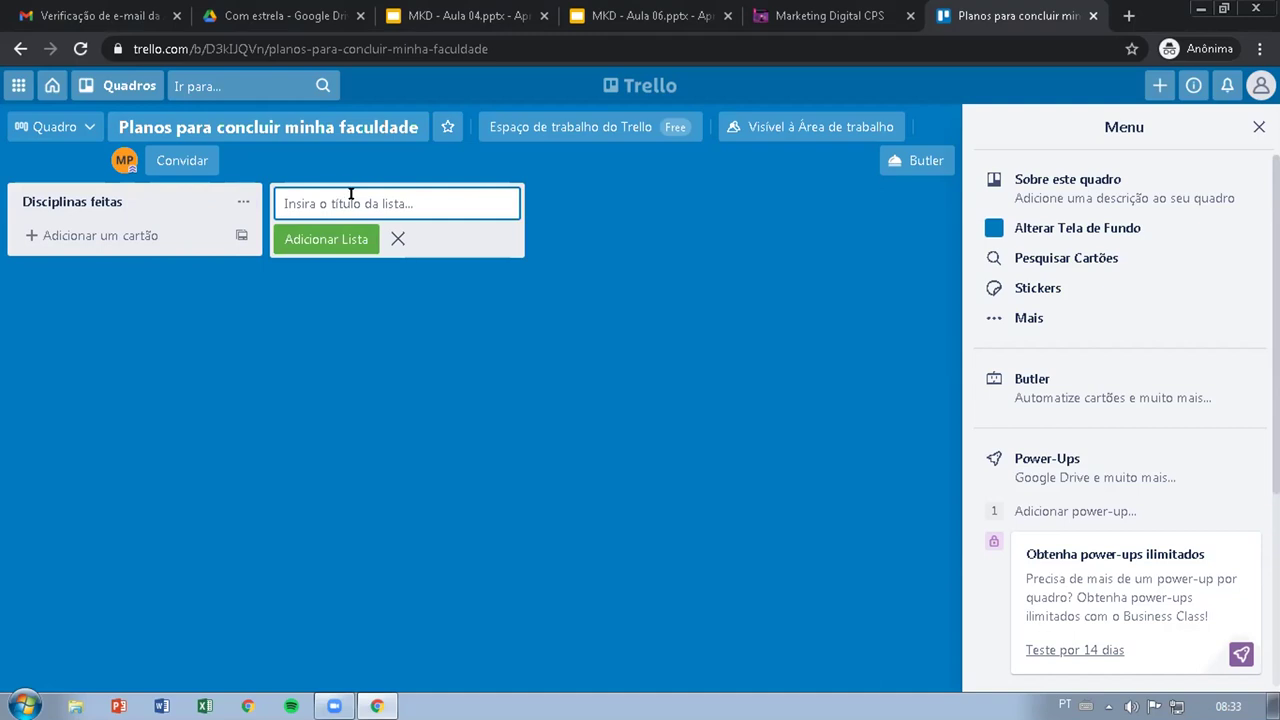
Step: Add a second list named "Disciplinas que estou fazendo" to the board
{"action": "type", "text": "Disci"}
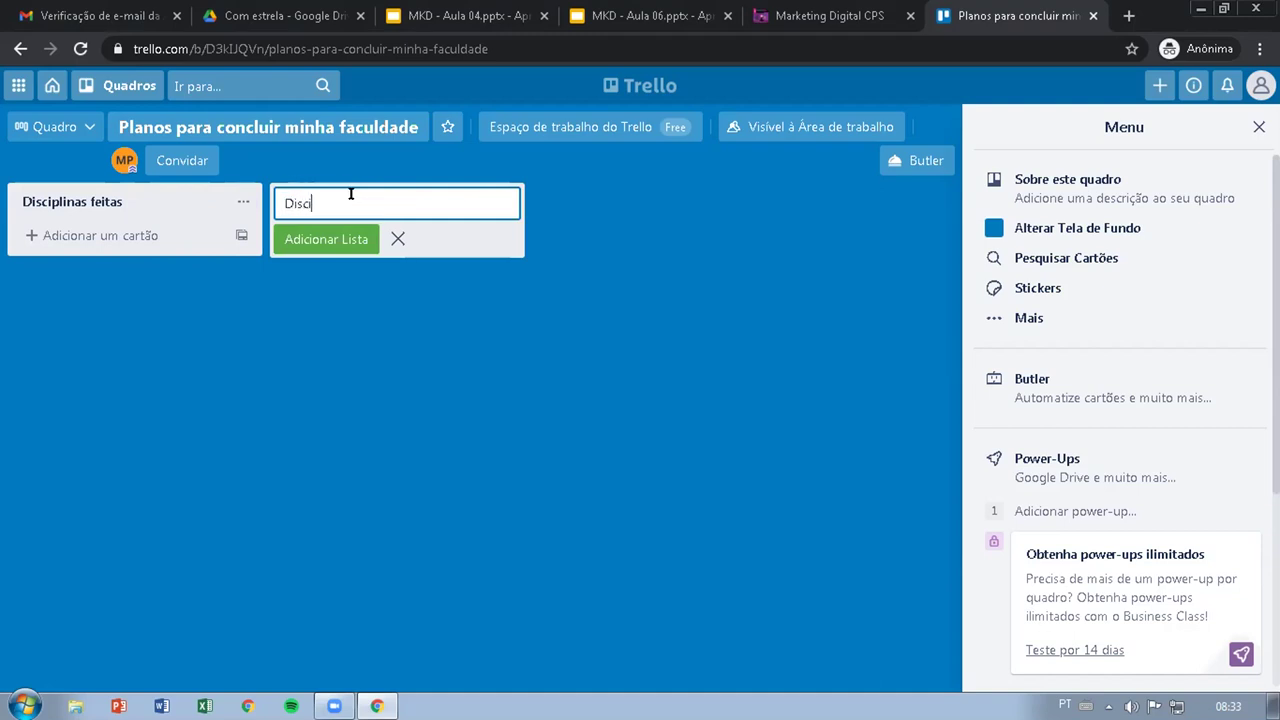
{"action": "type", "text": "plinas por fa"}
{"action": "key", "text": "BackSpace"}
{"action": "key", "text": "BackSpace"}
{"action": "key", "text": "BackSpace"}
{"action": "type", "text": "que estou fazendo"}
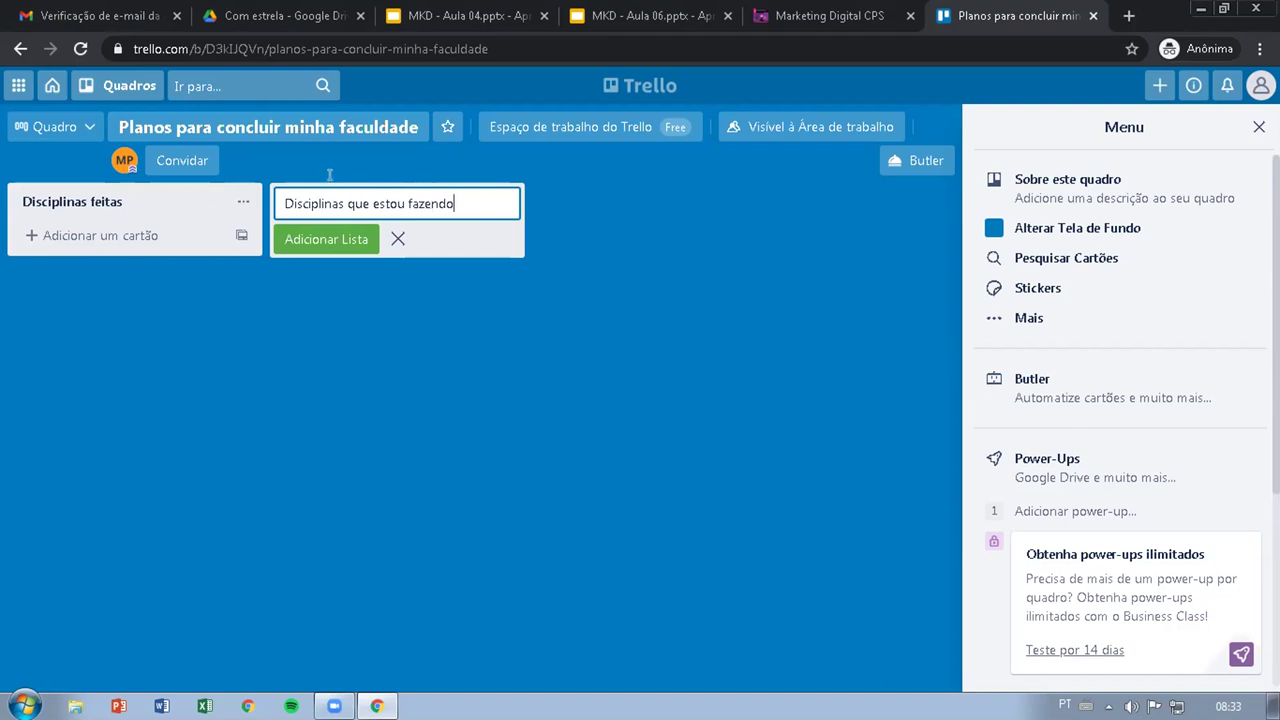
{"action": "left_click", "coordinate": [352, 238]}
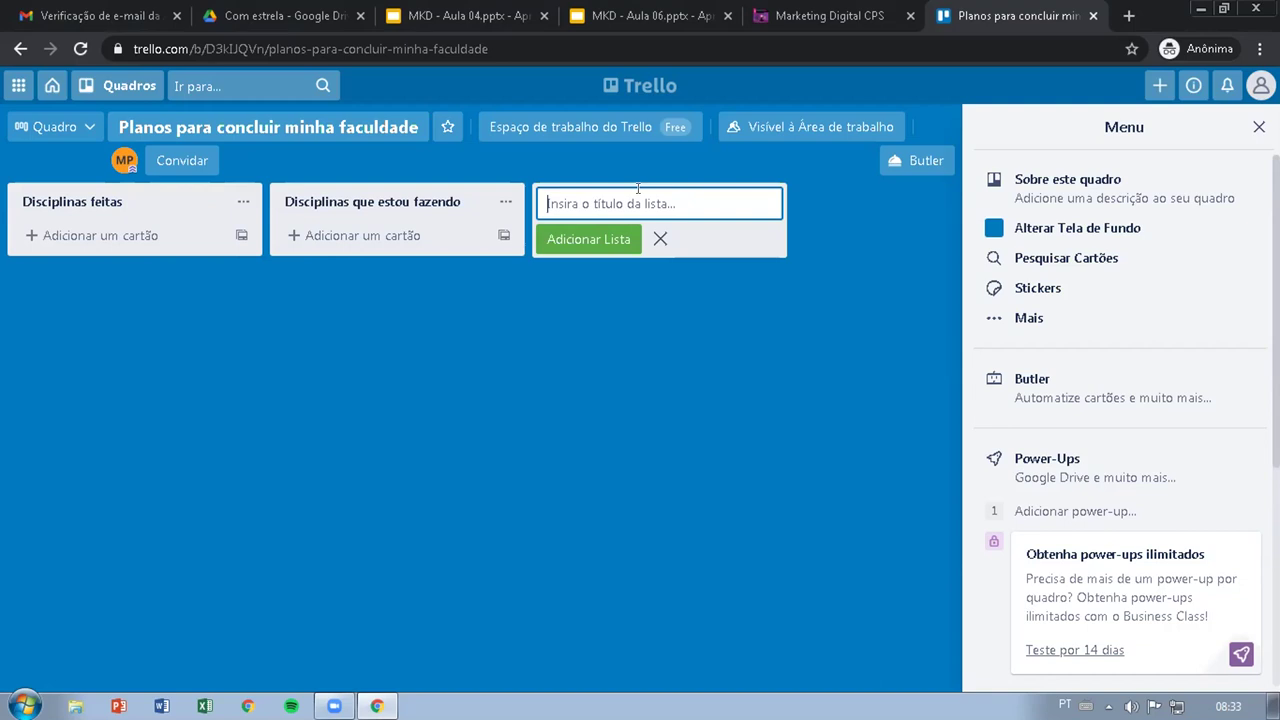
Step: Add a third list named "O que falta" and leave list creation without adding another one
{"action": "type", "text": "O que falta"}
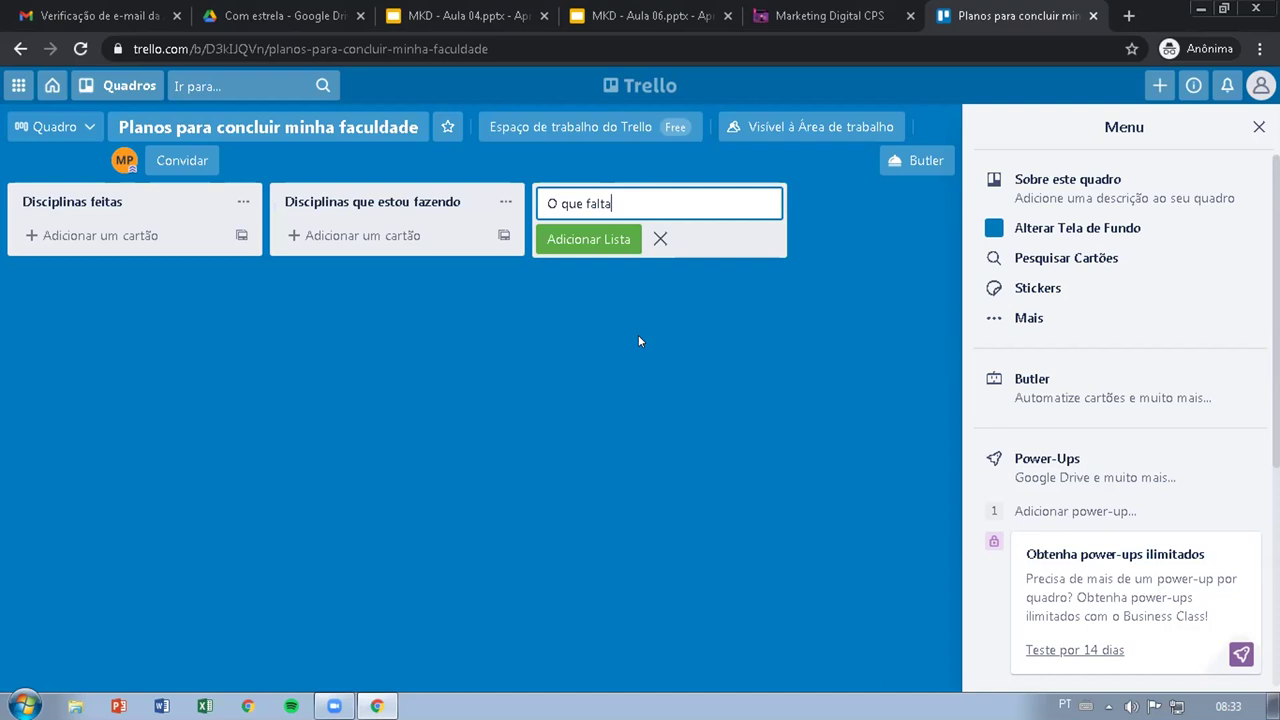
{"action": "left_click", "coordinate": [574, 330]}
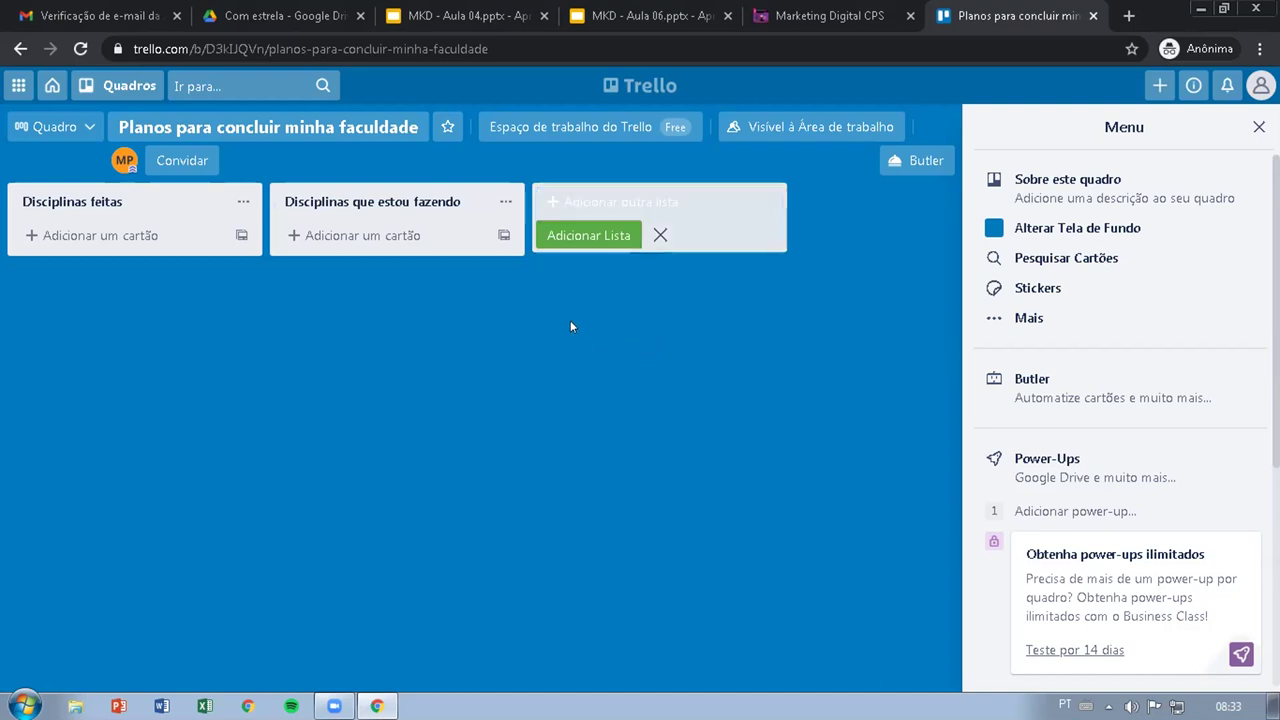
{"action": "left_click", "coordinate": [568, 203]}
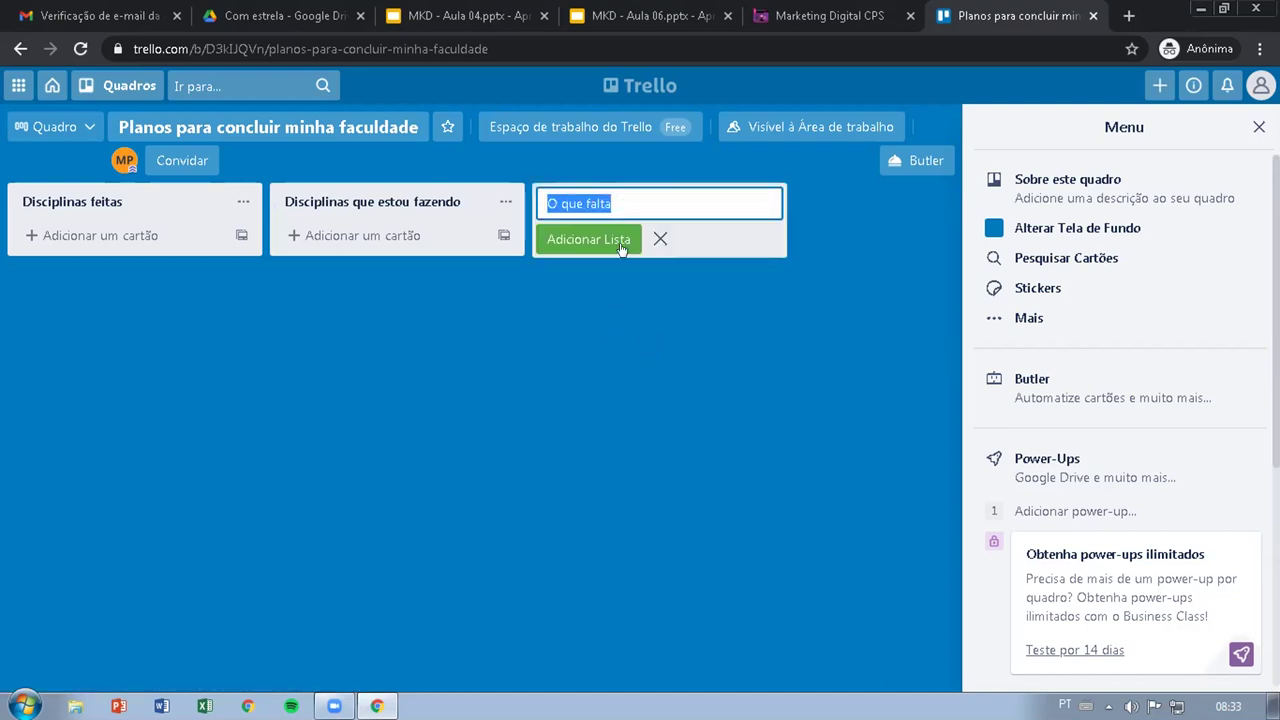
{"action": "left_click", "coordinate": [604, 240]}
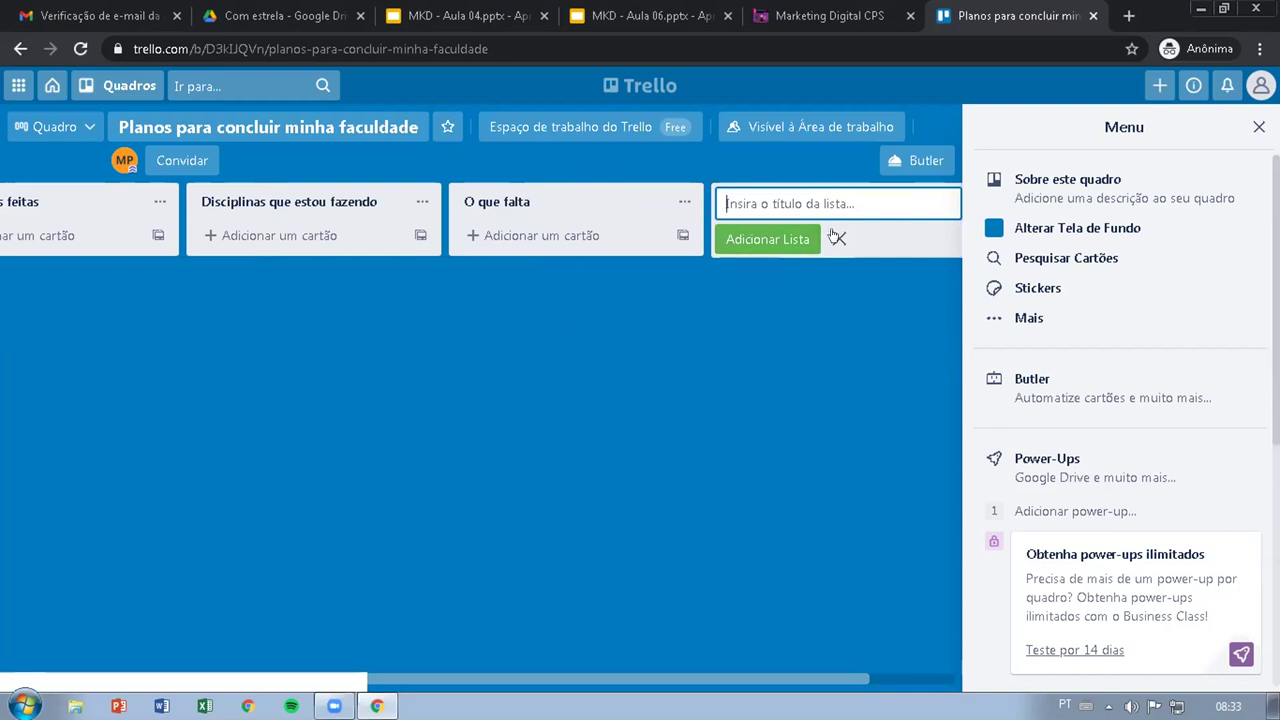
{"action": "left_click", "coordinate": [740, 300]}
{"action": "left_click_drag", "start_coordinate": [471, 673], "coordinate": [314, 643]}
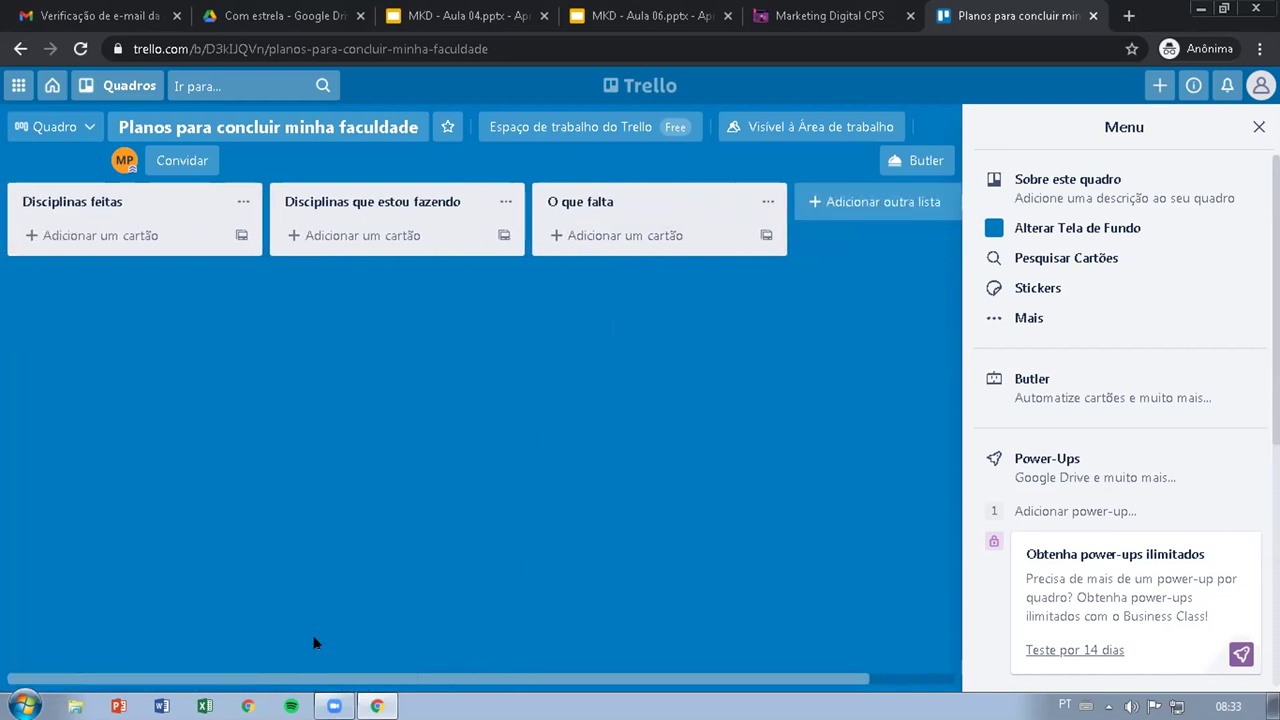
Step: Review the Kanban slide in the MKD - Aula 04 presentation, and return to the Trello board
{"action": "left_click", "coordinate": [86, 233]}
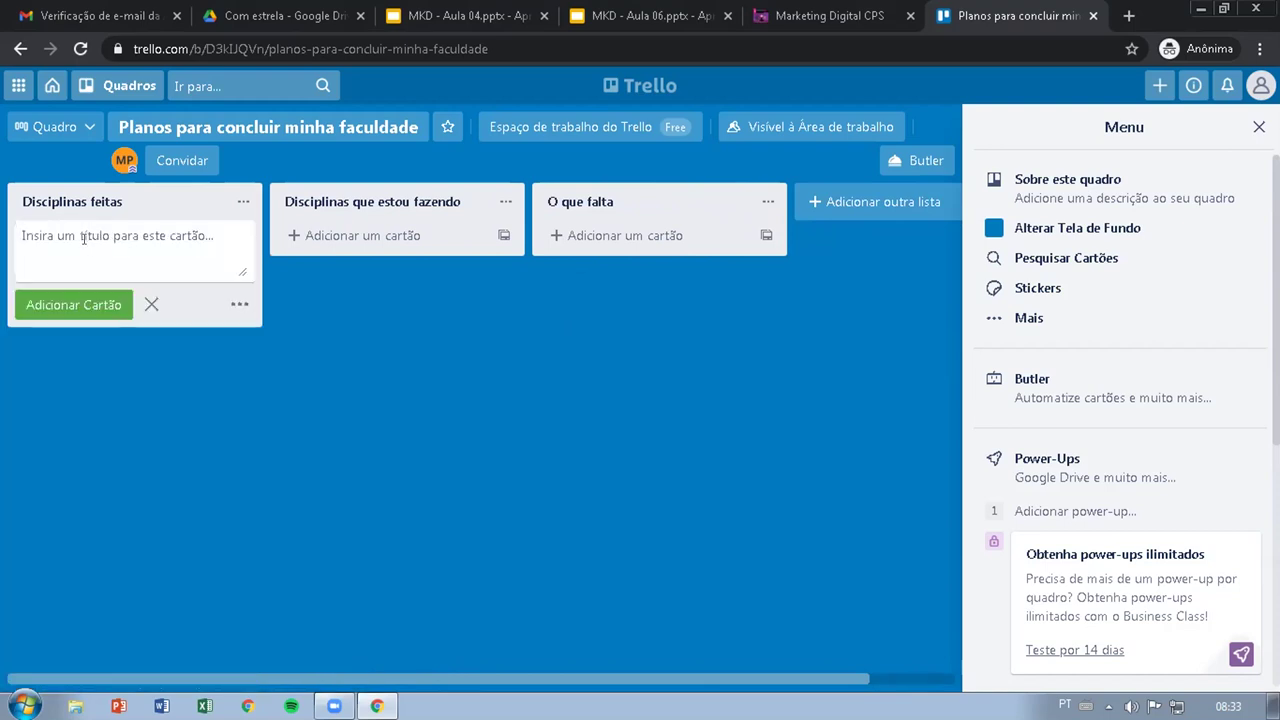
{"action": "left_click", "coordinate": [215, 337]}
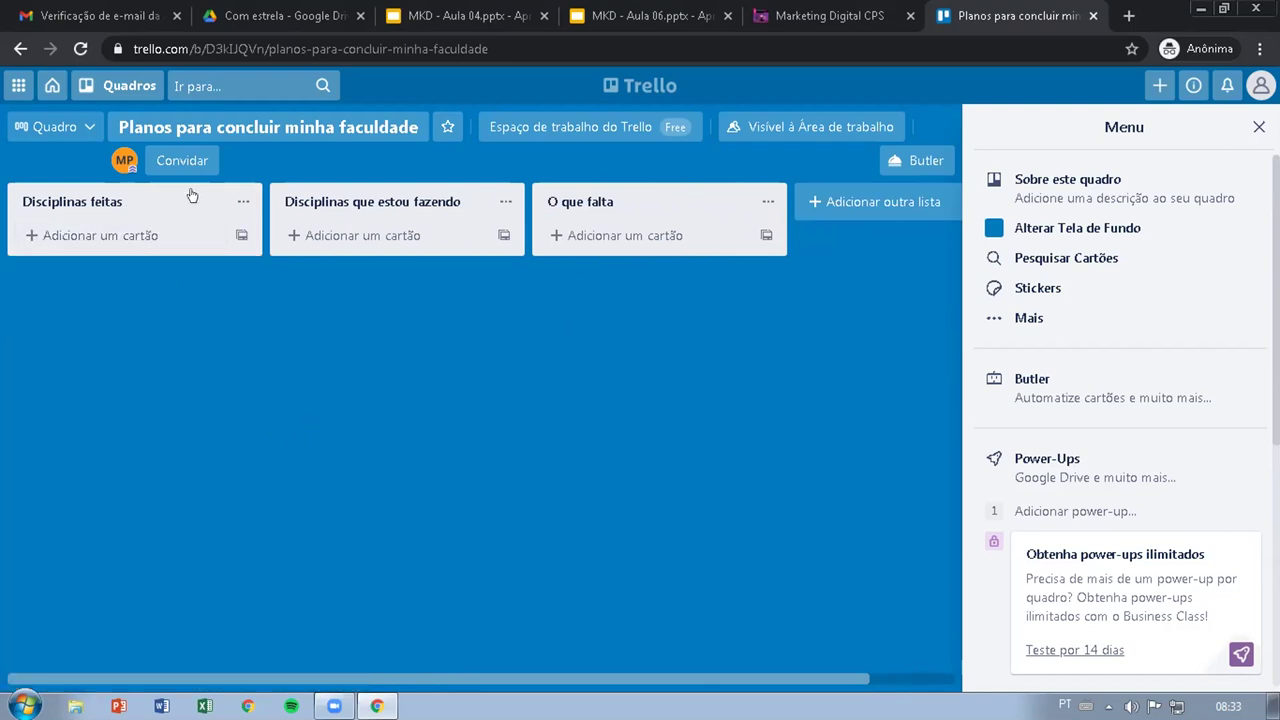
{"action": "left_click", "coordinate": [452, 10]}
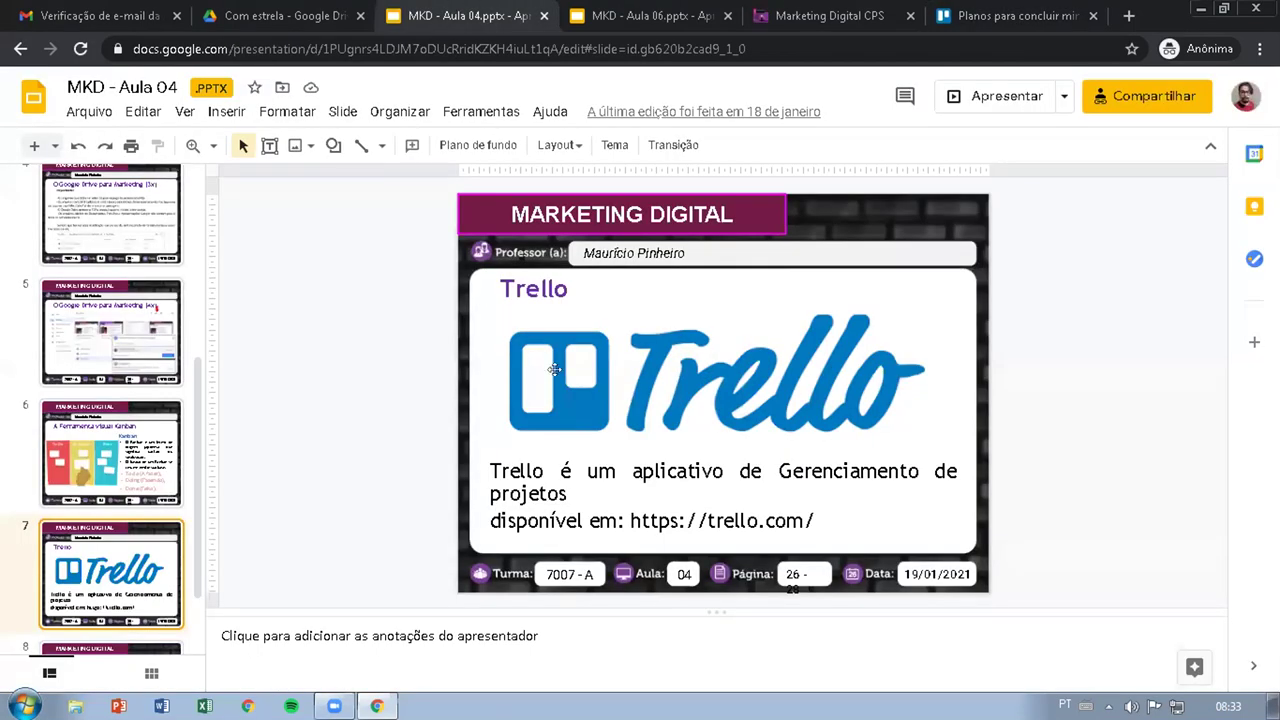
{"action": "left_click", "coordinate": [101, 455]}
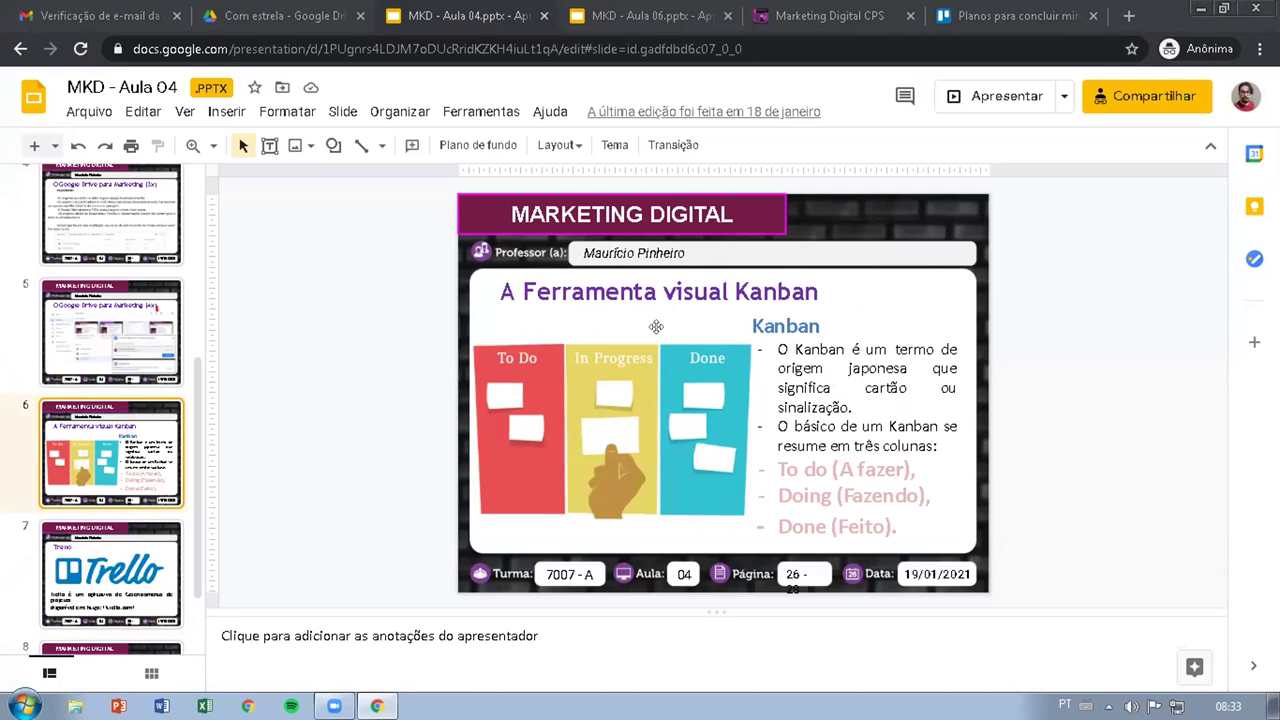
{"action": "key", "text": "ctrl+9"}
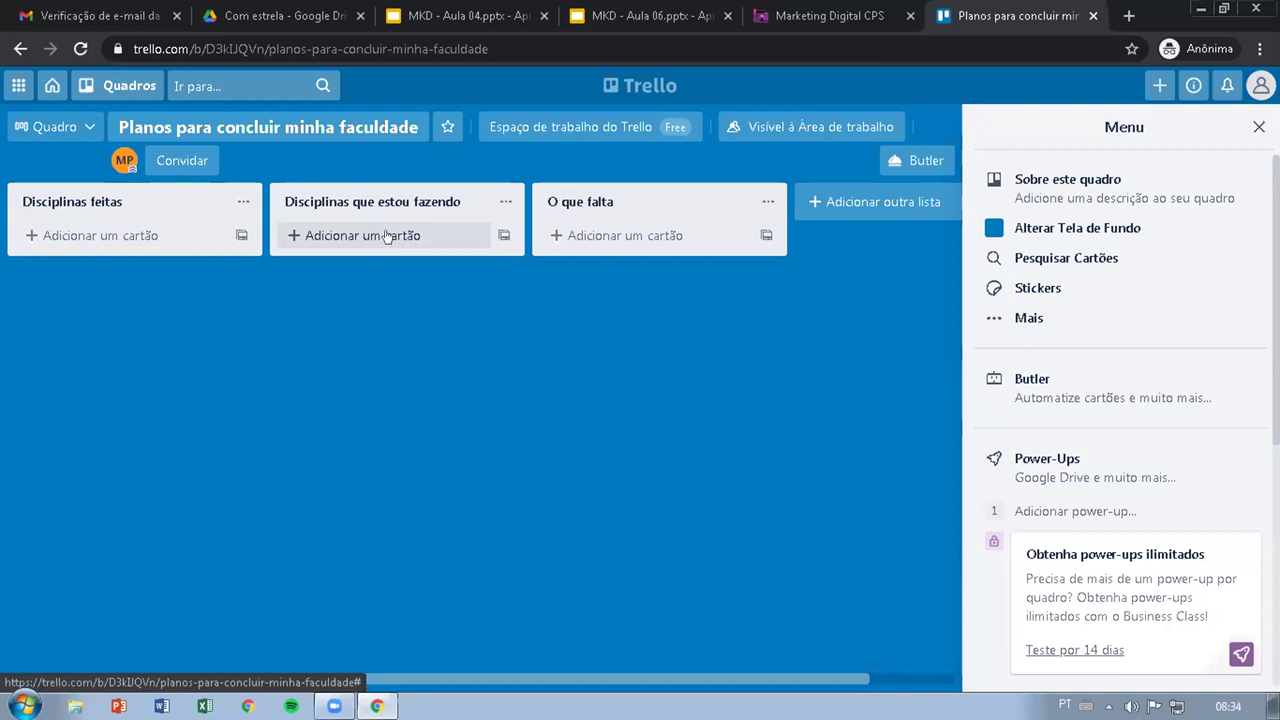
Step: Enter a card titled "36 disciplinas concluídas" in the Disciplinas feitas list
{"action": "left_click", "coordinate": [96, 235]}
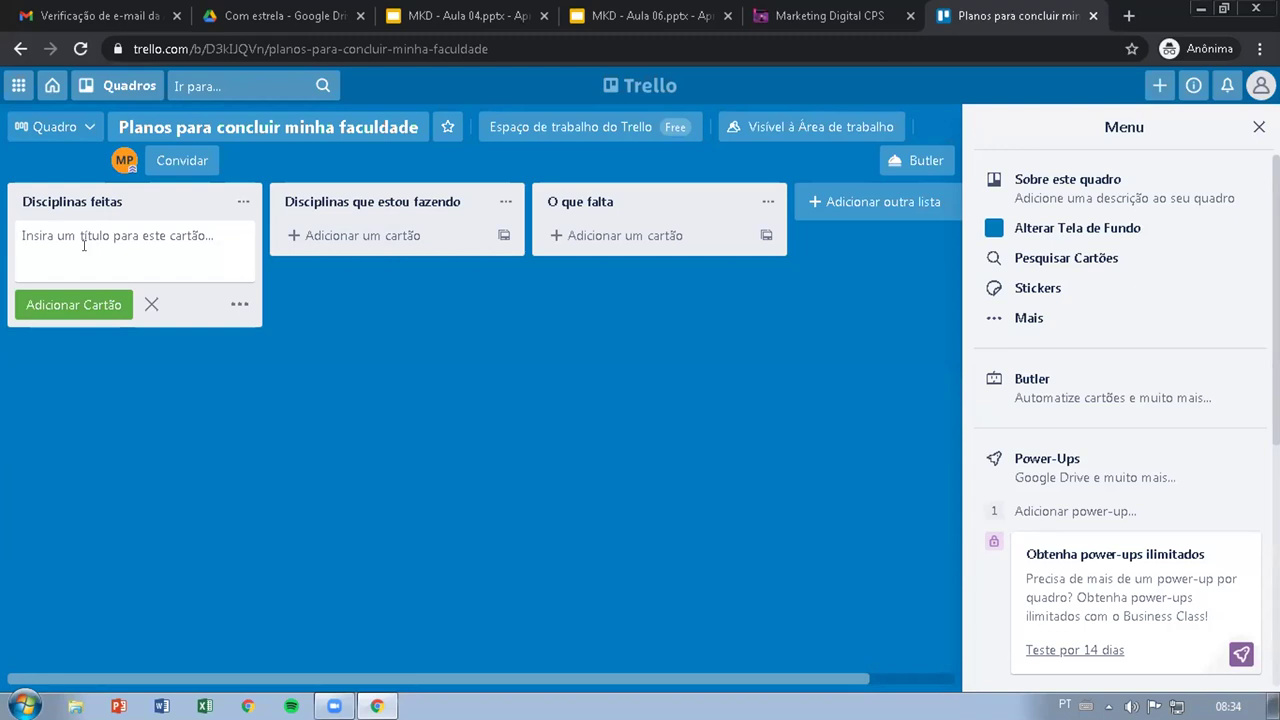
{"action": "type", "text": "3"}
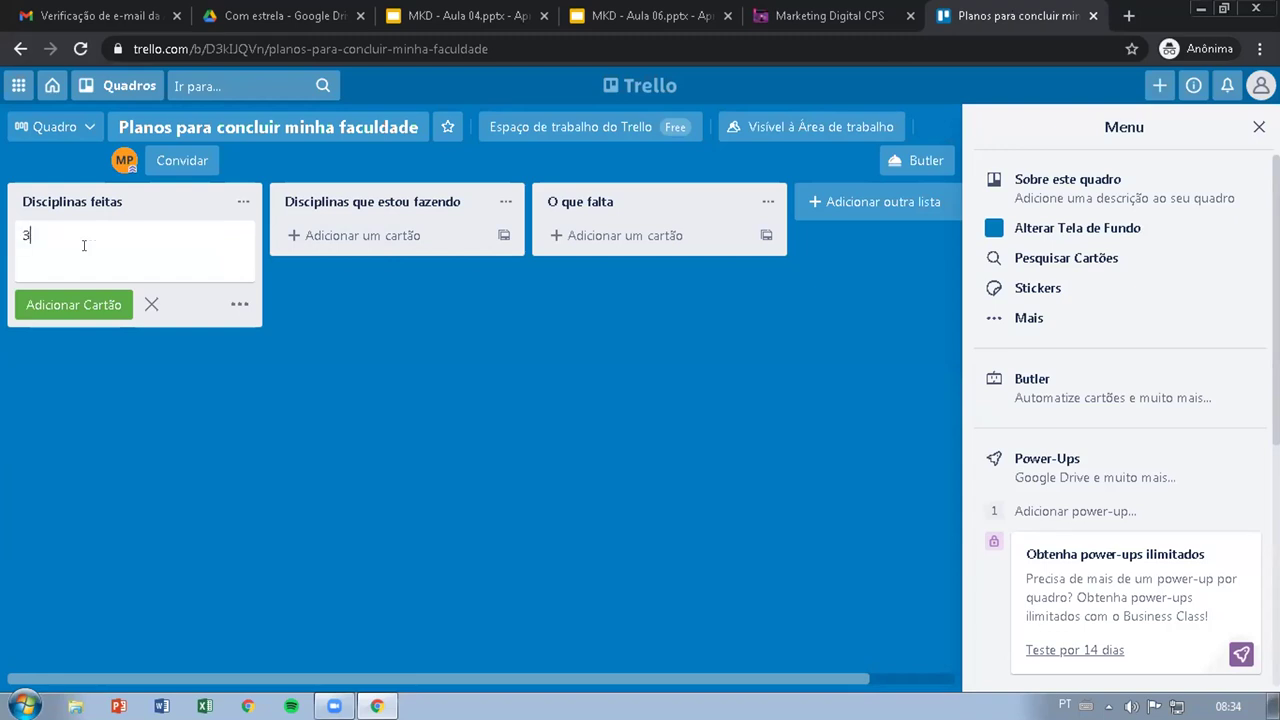
{"action": "type", "text": "6 disciplinas concluídas"}
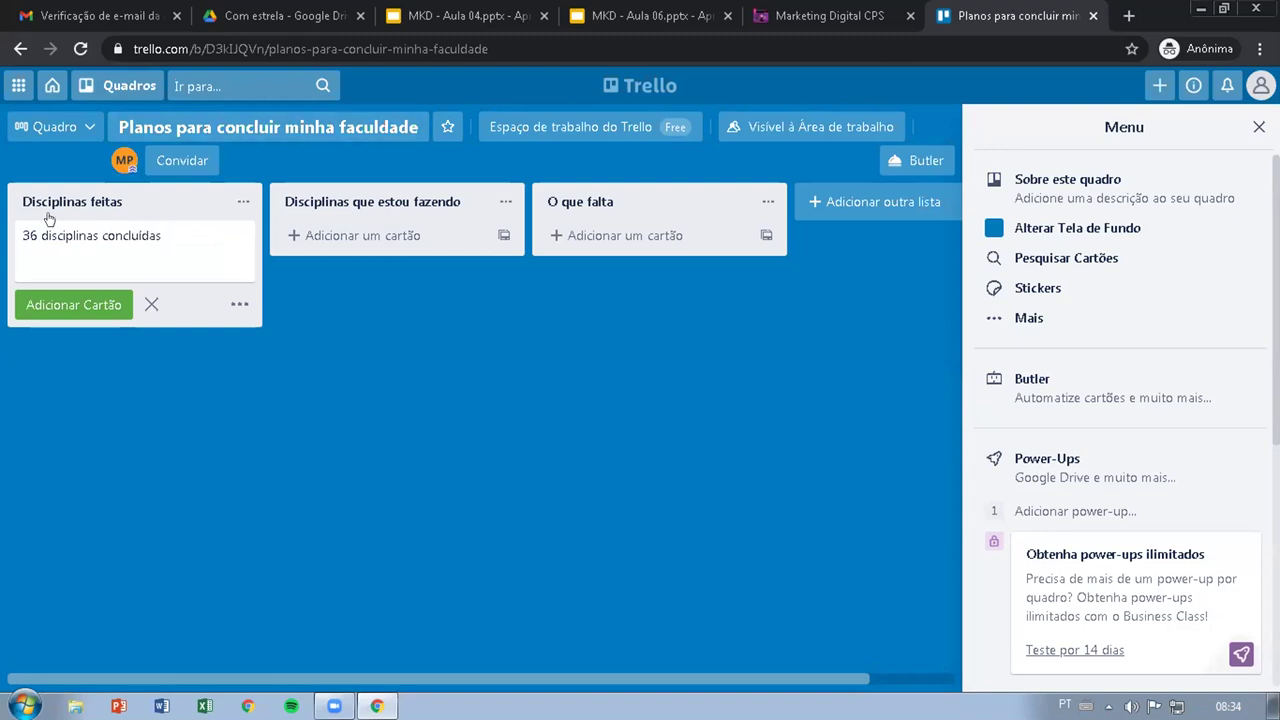
Step: Rename the Disciplinas feitas list as "Concluídos"
{"action": "left_click", "coordinate": [240, 201]}
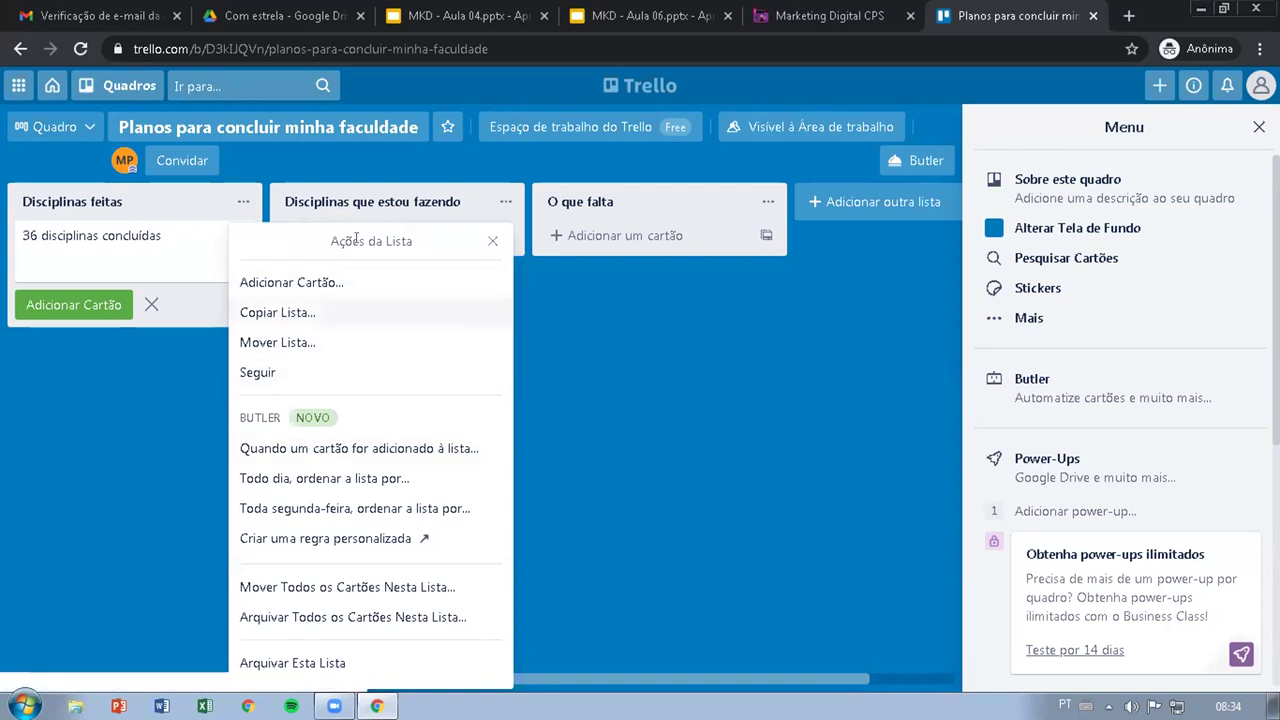
{"action": "left_click", "coordinate": [81, 203]}
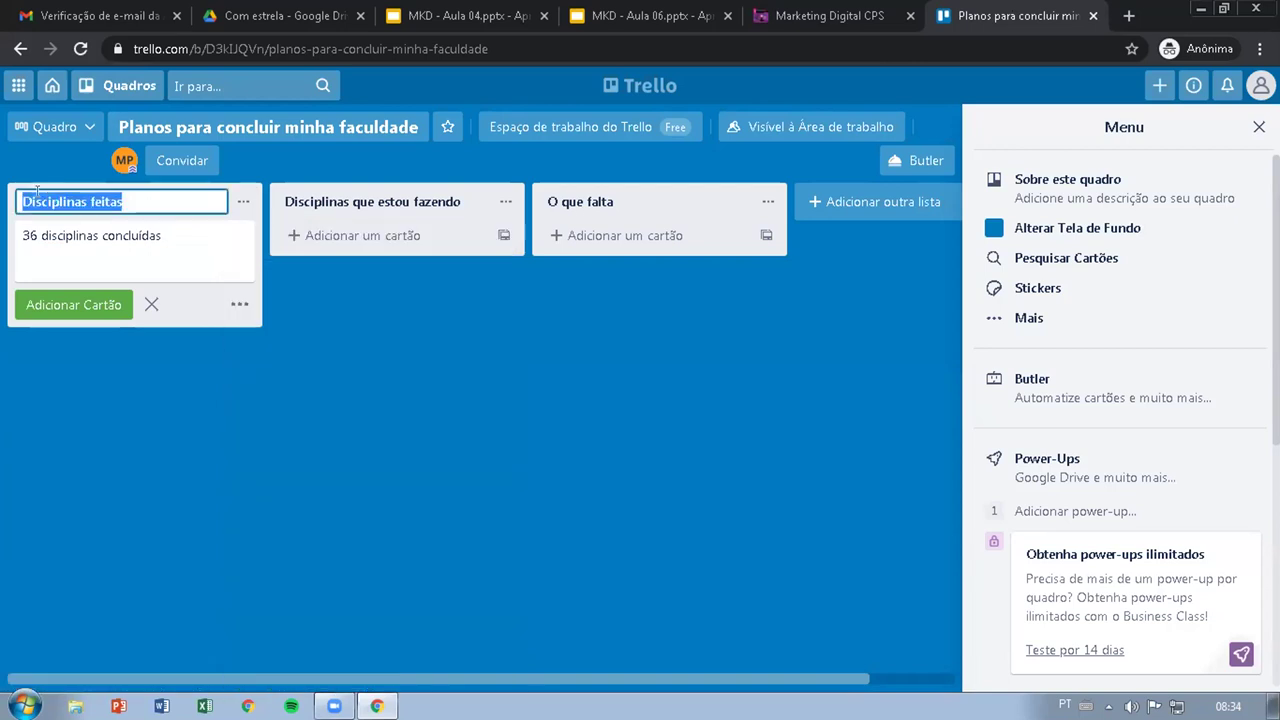
{"action": "left_click", "coordinate": [129, 197]}
{"action": "left_click", "coordinate": [14, 203]}
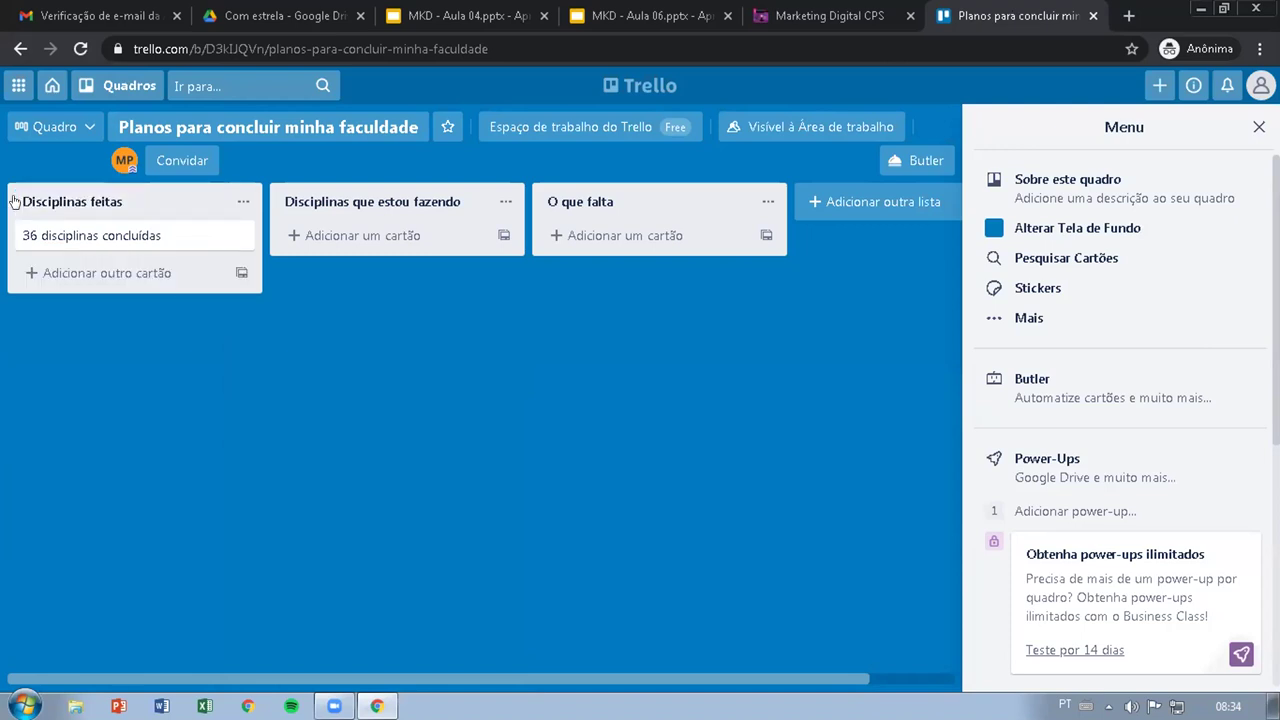
{"action": "left_click", "coordinate": [122, 201]}
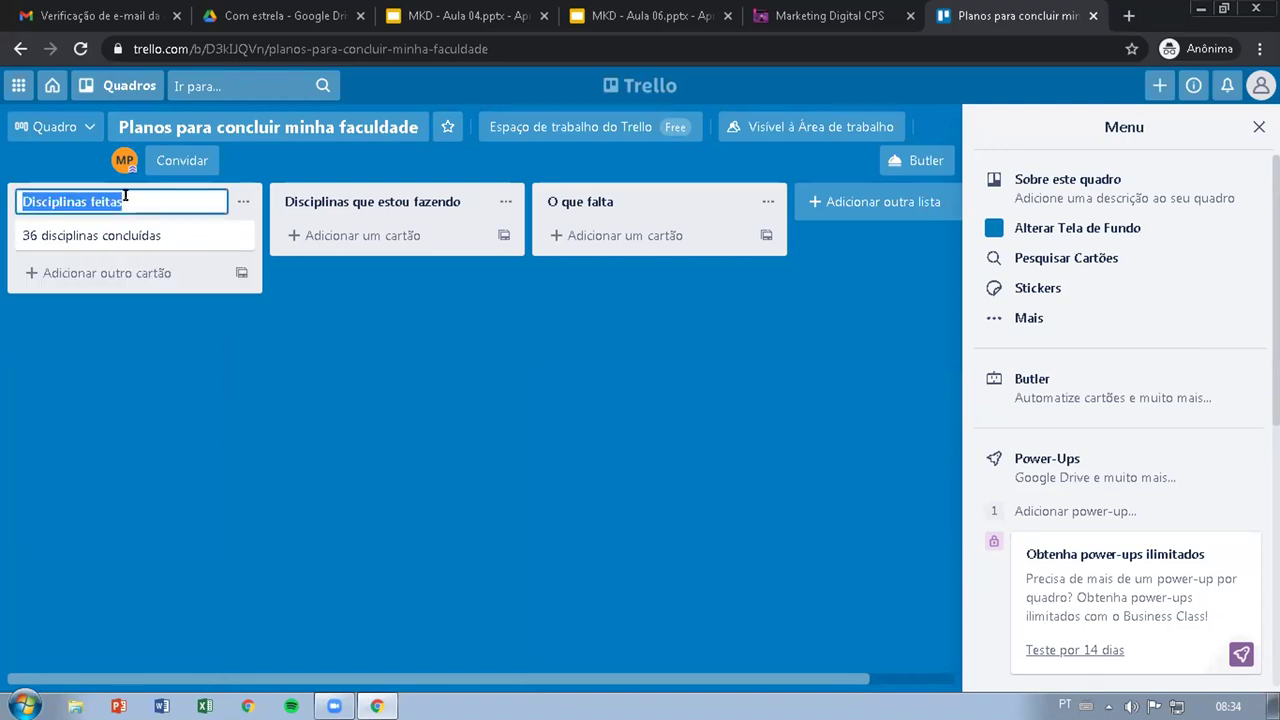
{"action": "type", "text": "Concluídos"}
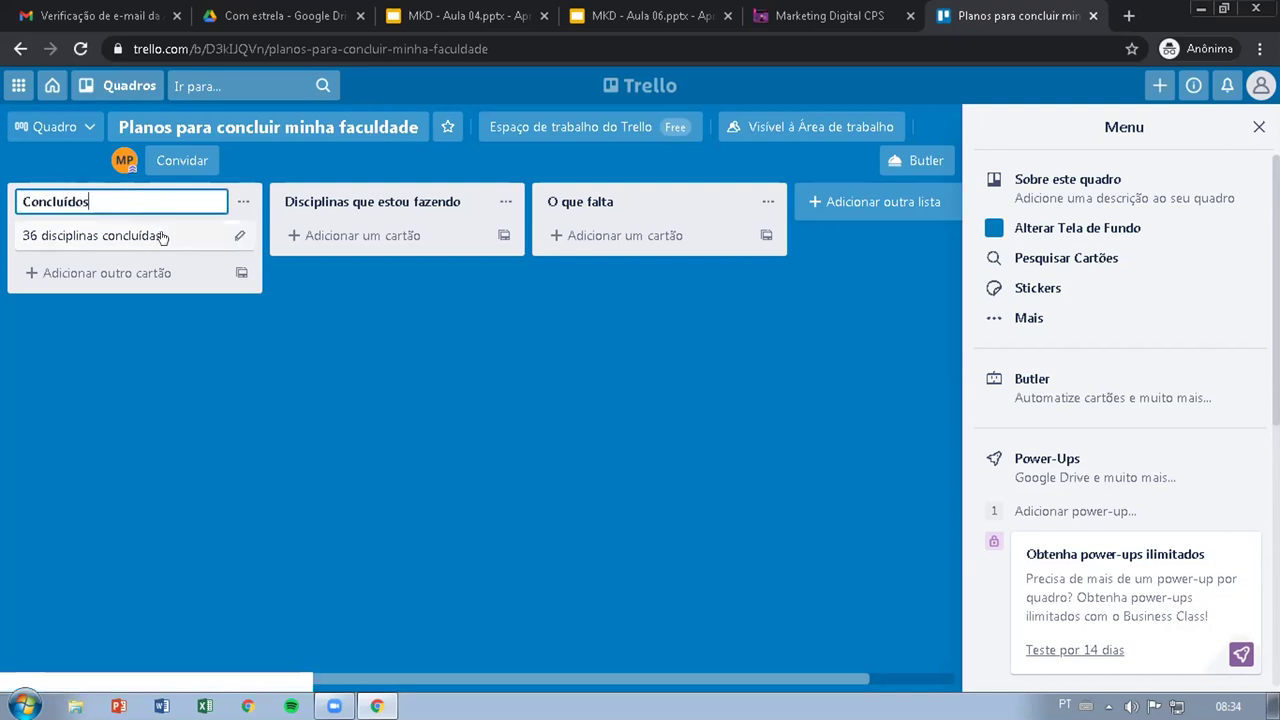
Step: Add a second card titled "2 semestres de estágio" to the Concluídos list
{"action": "left_click", "coordinate": [55, 268]}
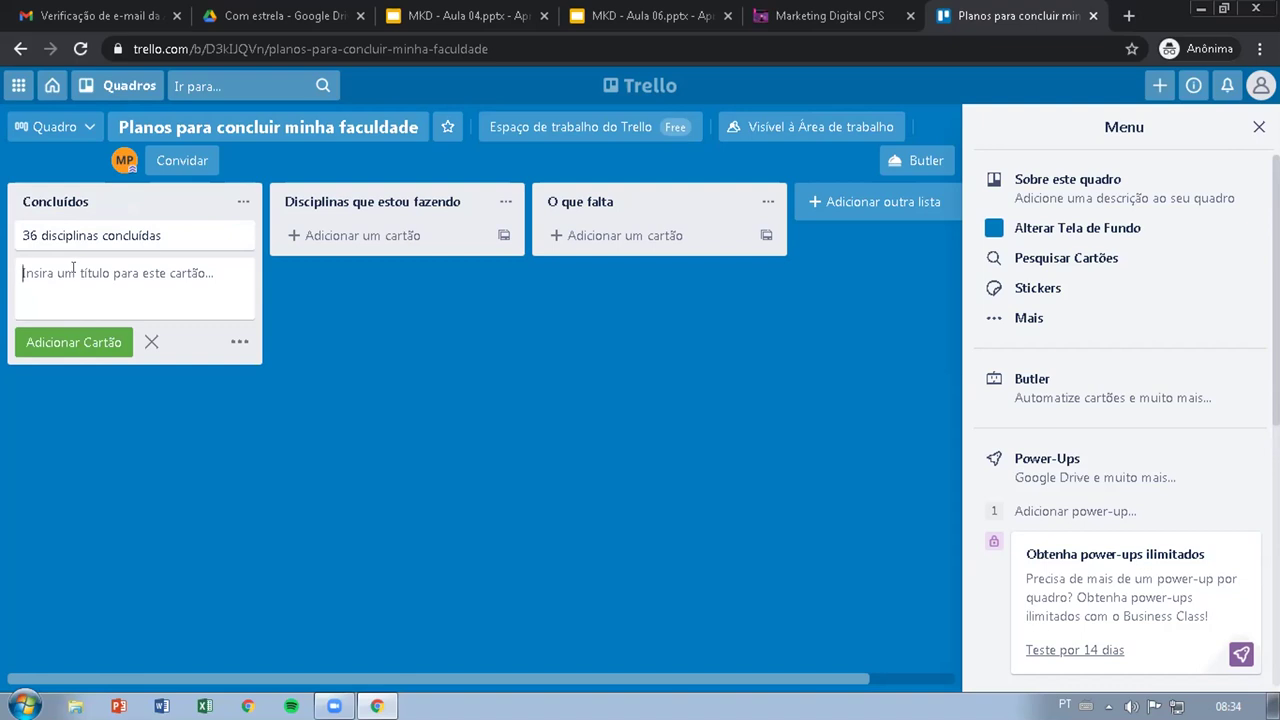
{"action": "type", "text": "2 senes"}
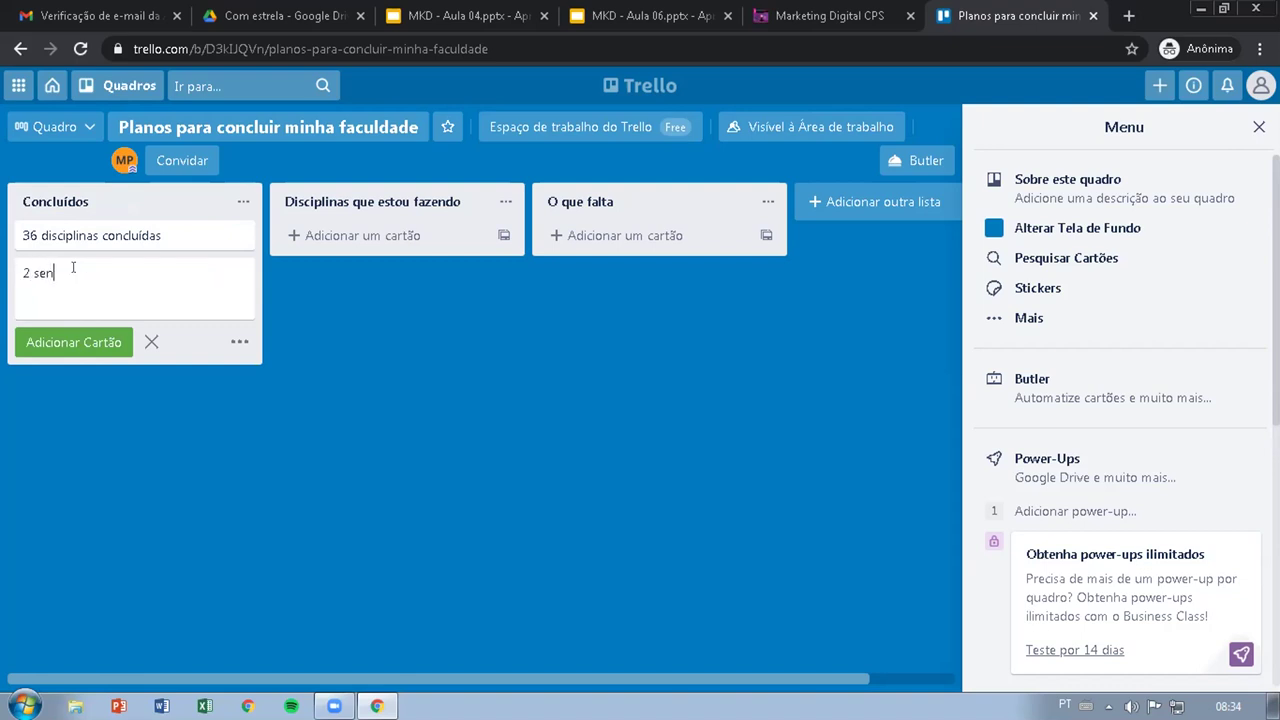
{"action": "key", "text": "BackSpace"}
{"action": "key", "text": "BackSpace"}
{"action": "key", "text": "BackSpace"}
{"action": "type", "text": "mestres de estágio"}
{"action": "left_click", "coordinate": [212, 409]}
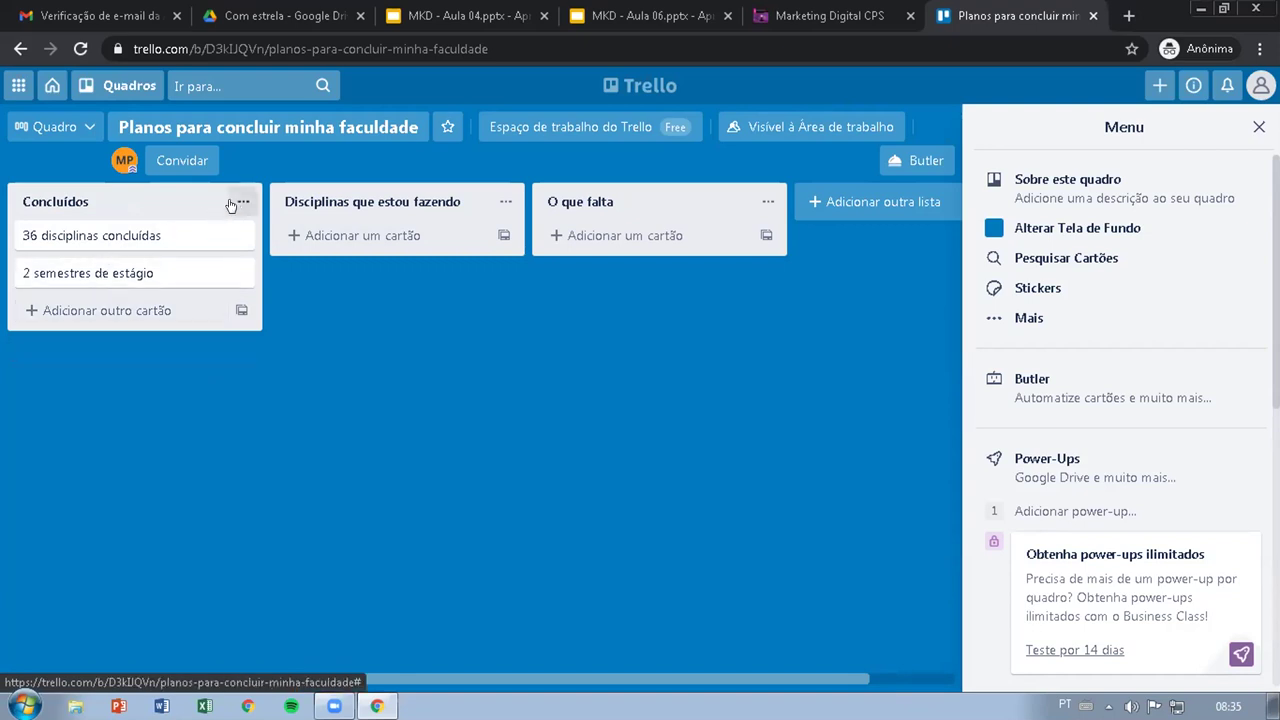
Step: Examine the edit options and details of the "36 disciplinas concluídas" card, plus the actions available for the Concluídos list
{"action": "left_click", "coordinate": [240, 236]}
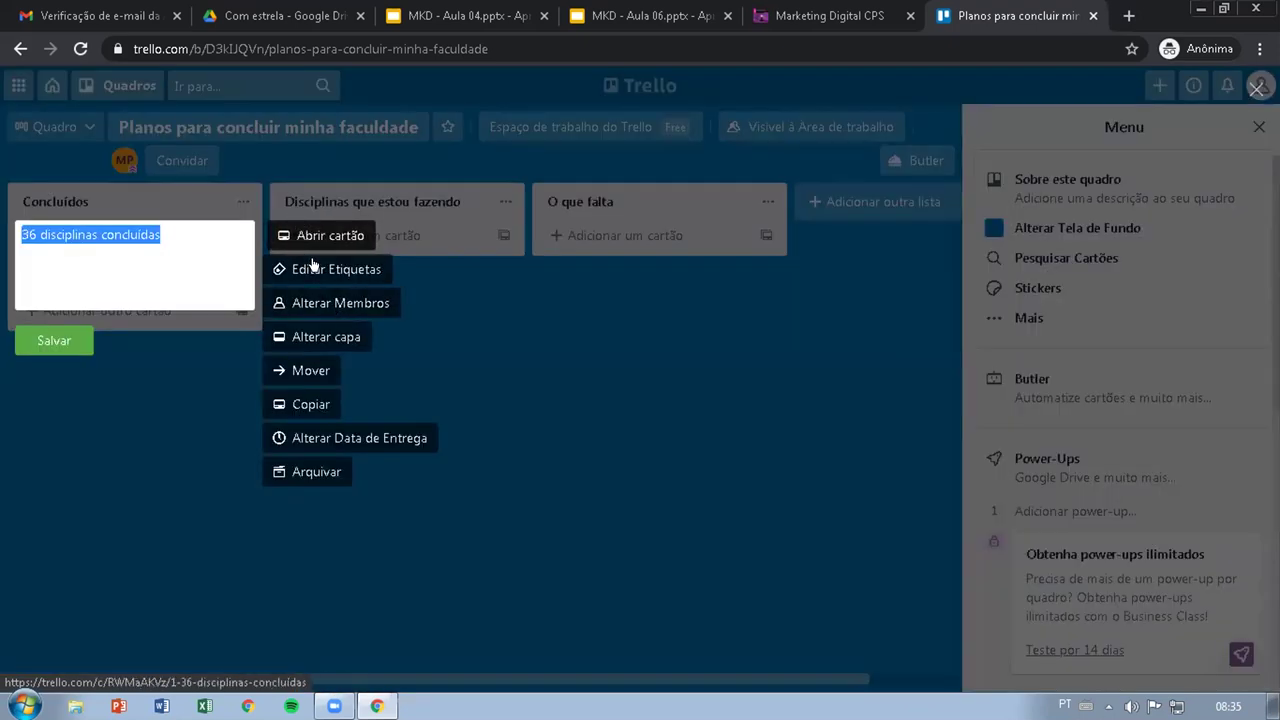
{"action": "left_click", "coordinate": [113, 369]}
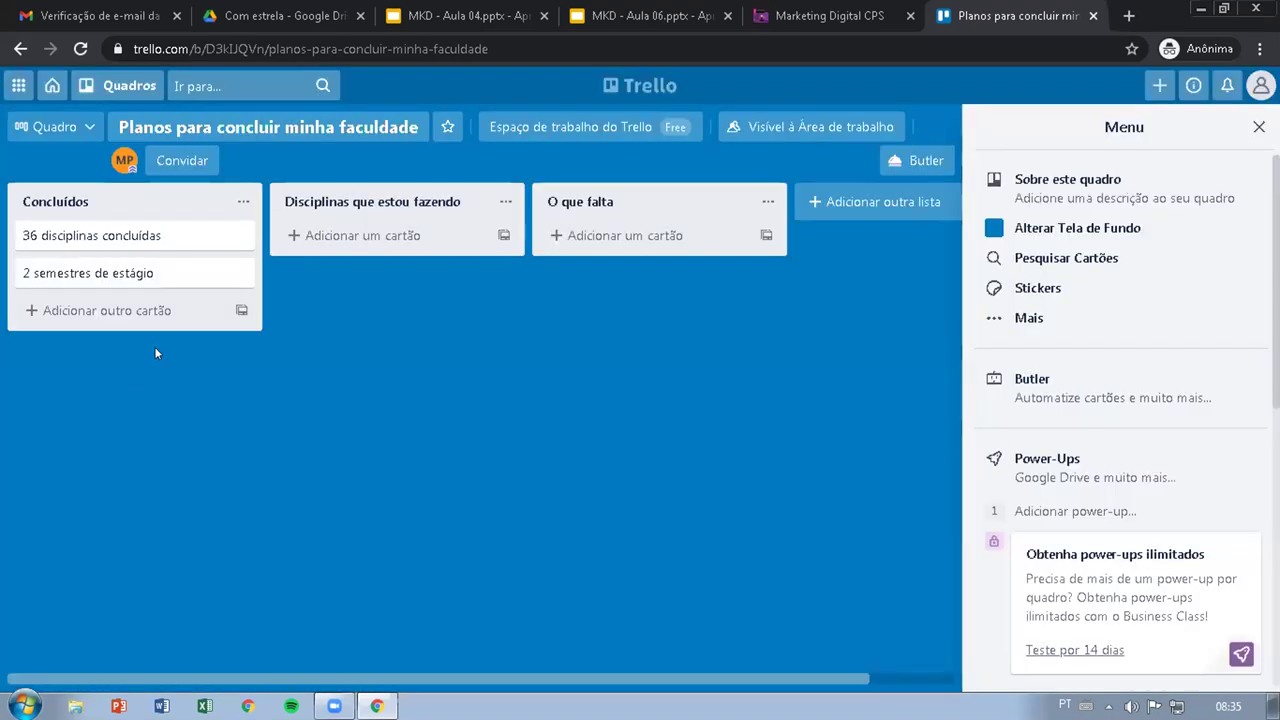
{"action": "left_click", "coordinate": [150, 237]}
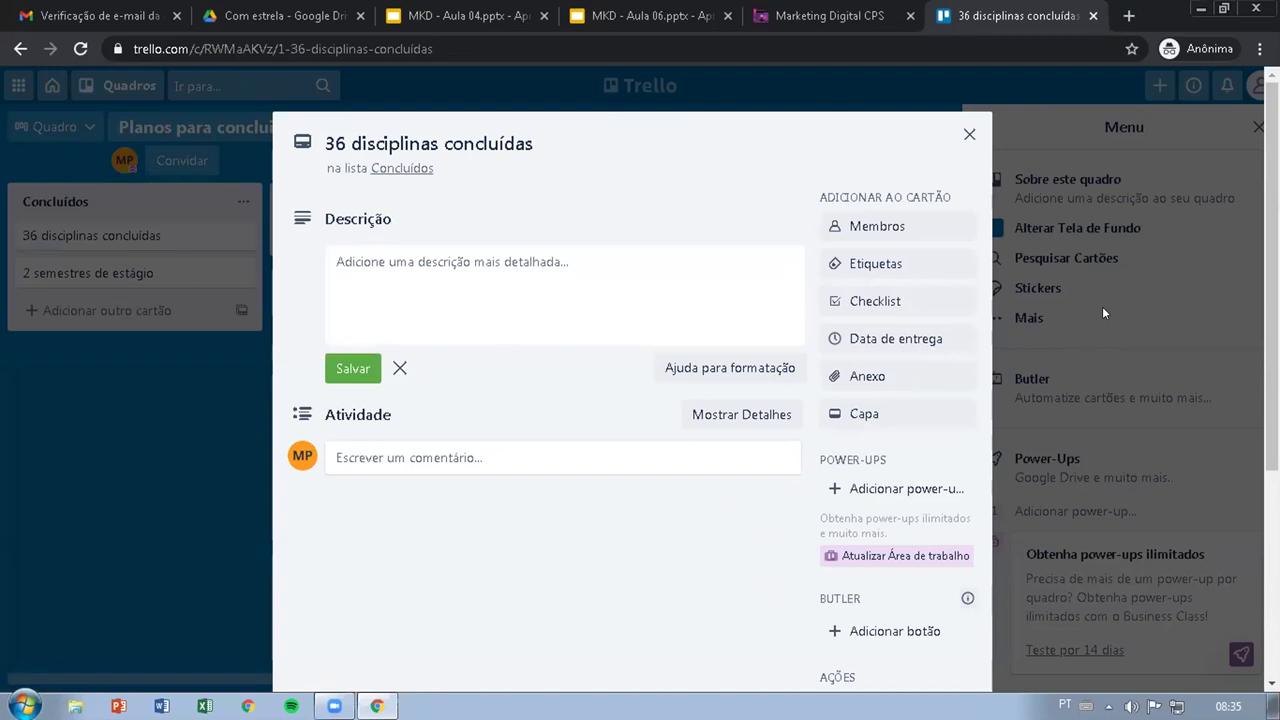
{"action": "left_click", "coordinate": [144, 273]}
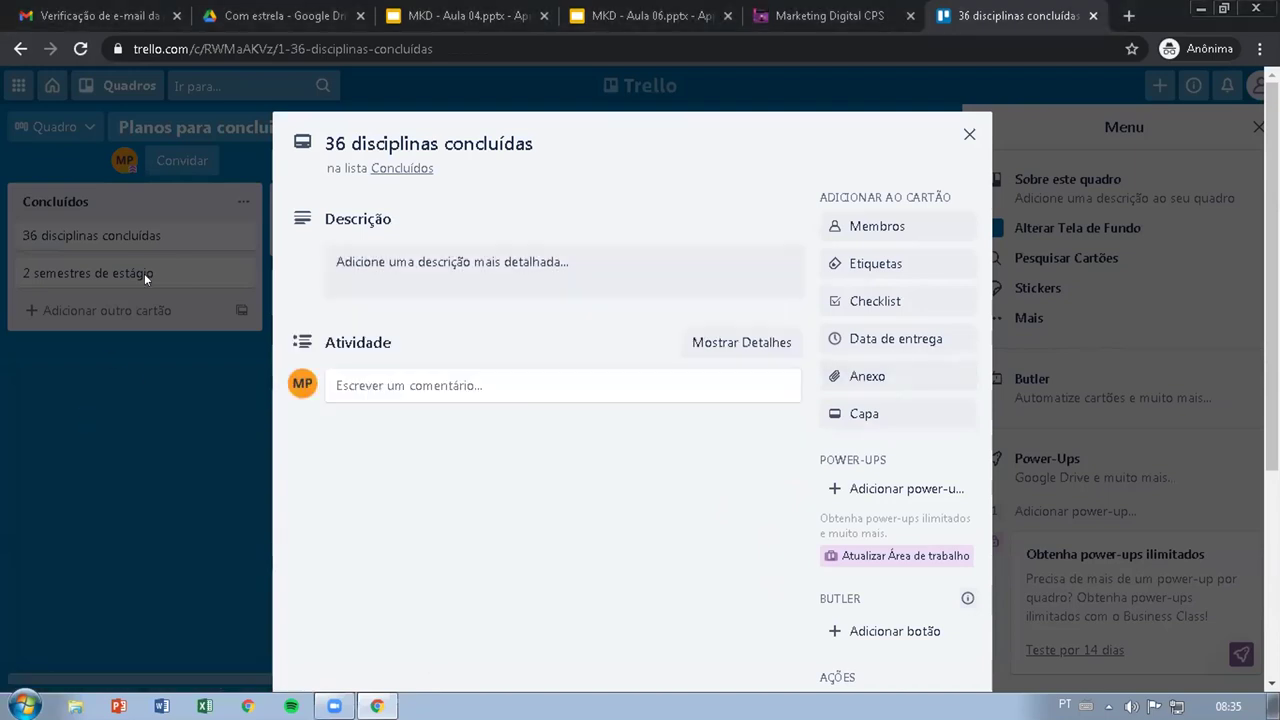
{"action": "left_click", "coordinate": [199, 509]}
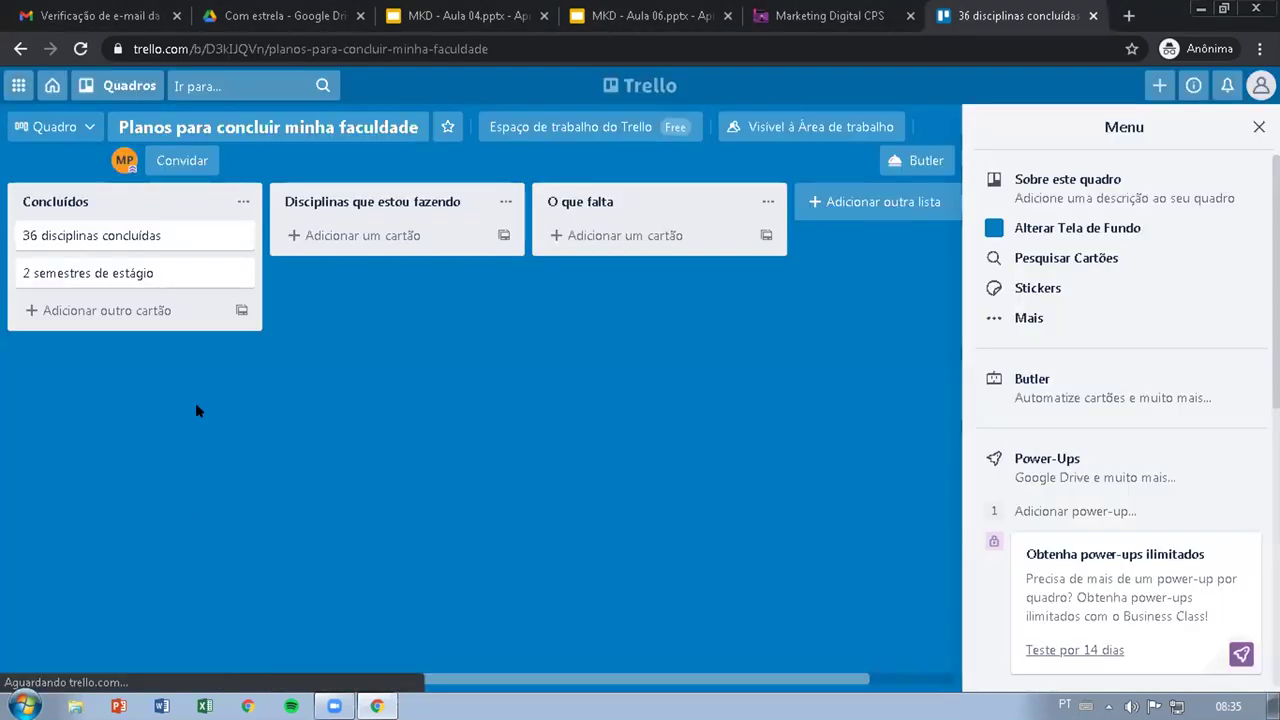
{"action": "left_click", "coordinate": [242, 237]}
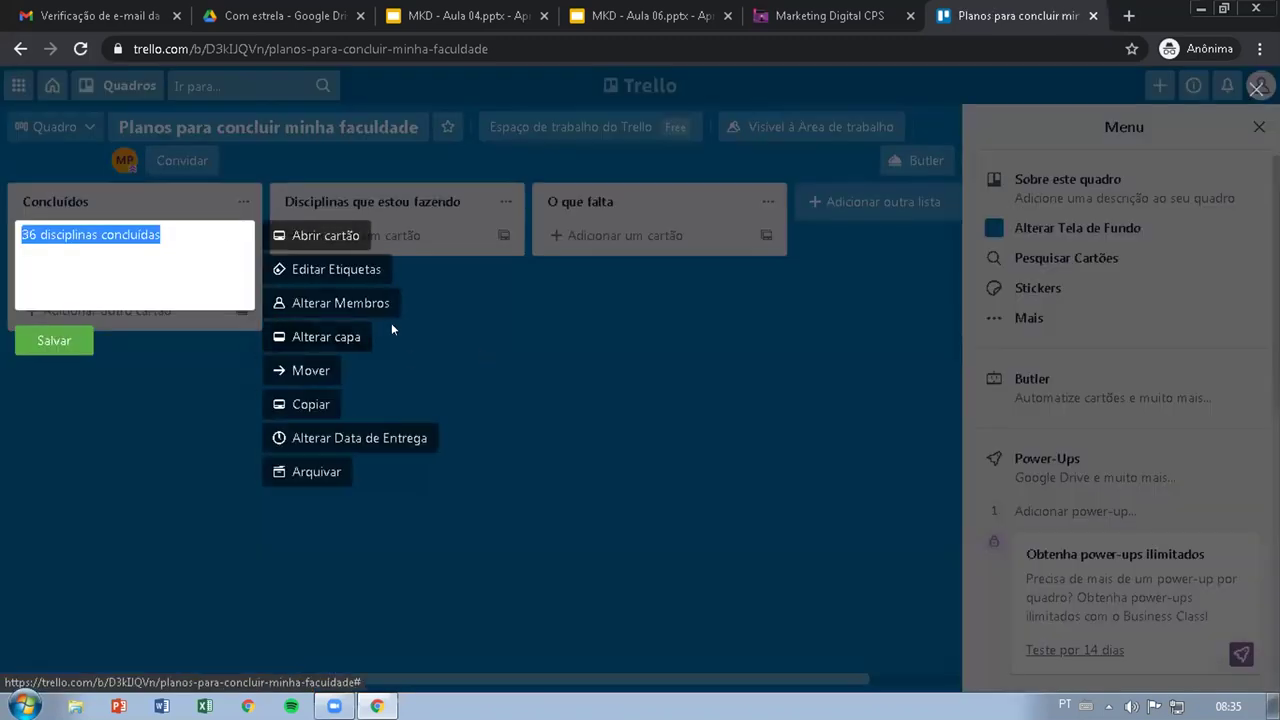
{"action": "left_click", "coordinate": [166, 399]}
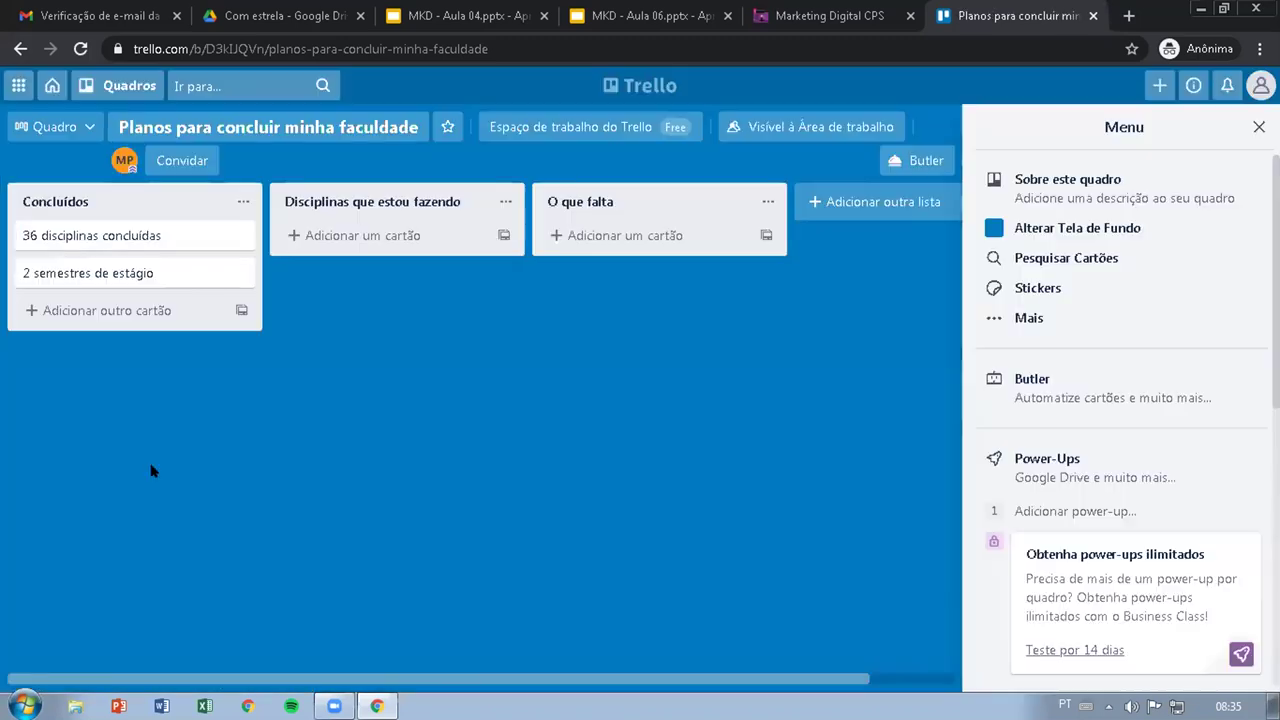
{"action": "left_click", "coordinate": [86, 236]}
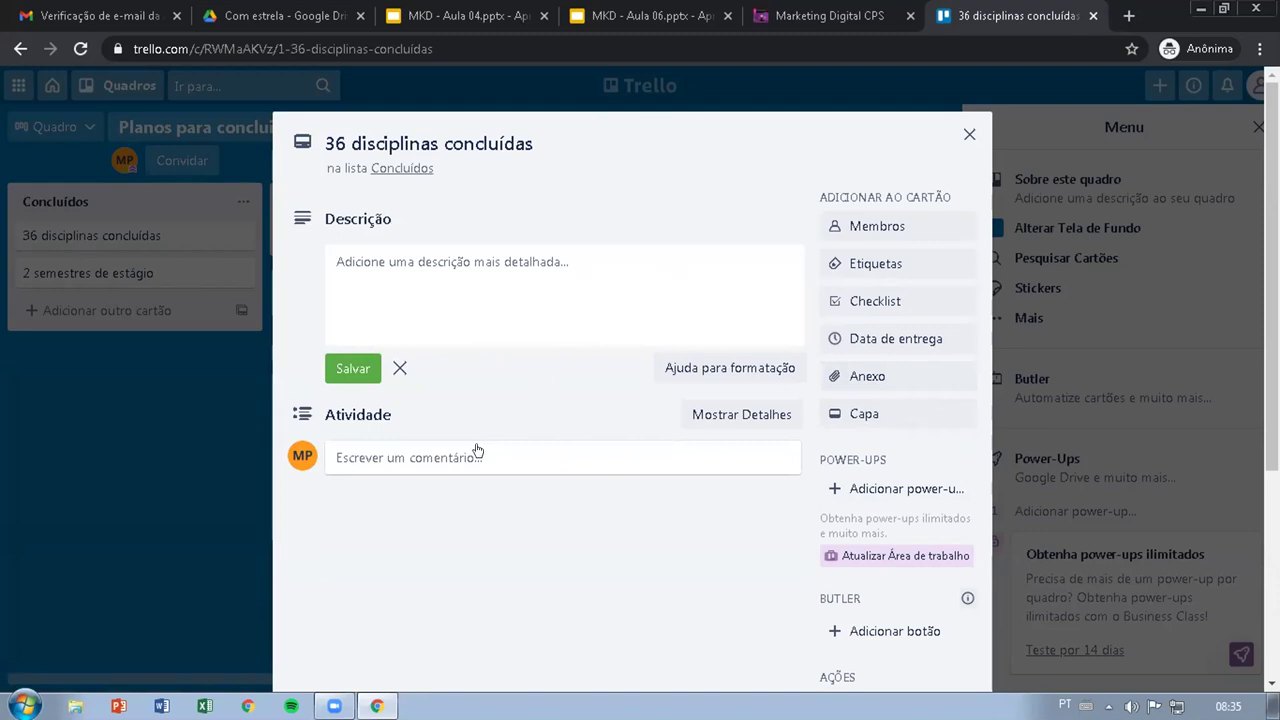
{"action": "left_click", "coordinate": [157, 448]}
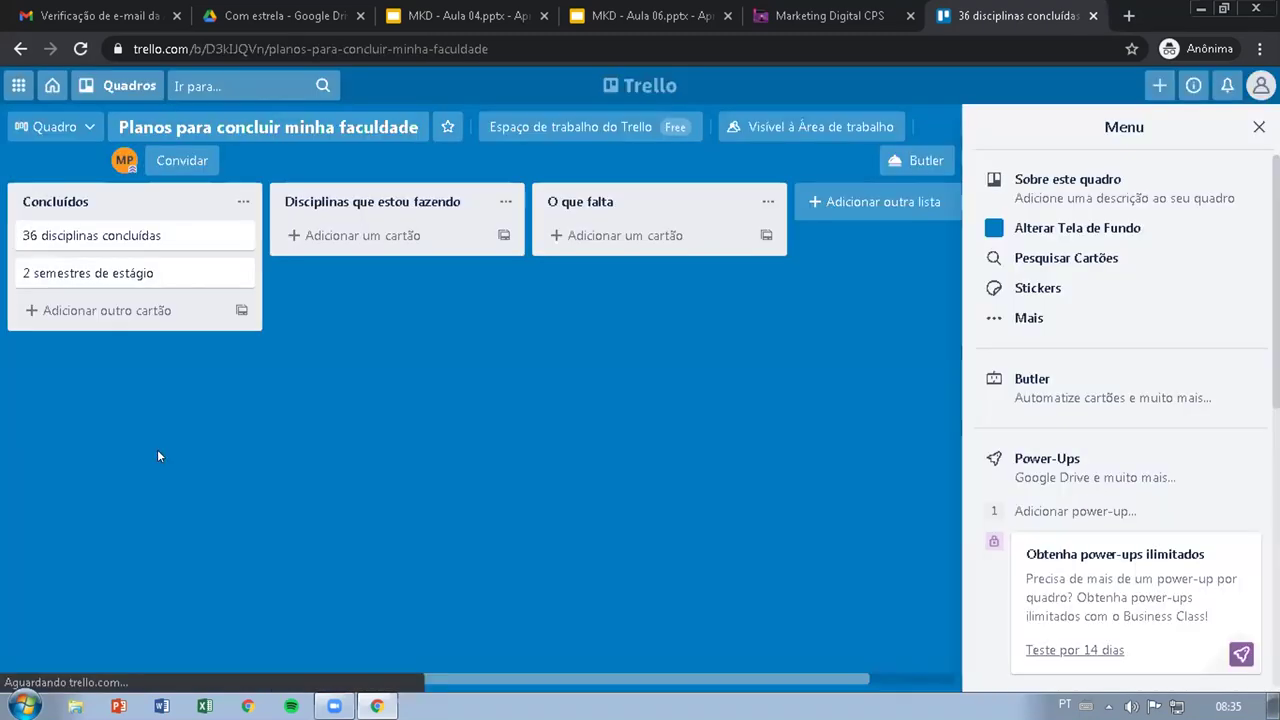
{"action": "left_click", "coordinate": [243, 204]}
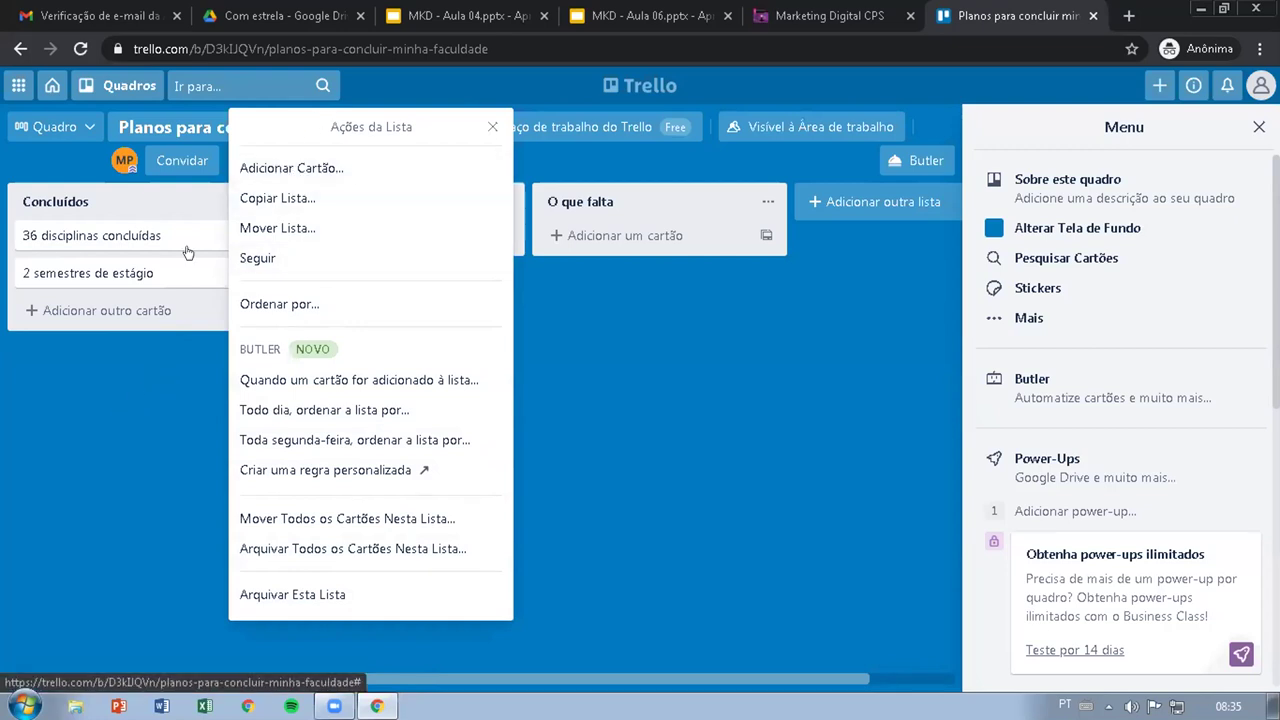
{"action": "left_click", "coordinate": [112, 385]}
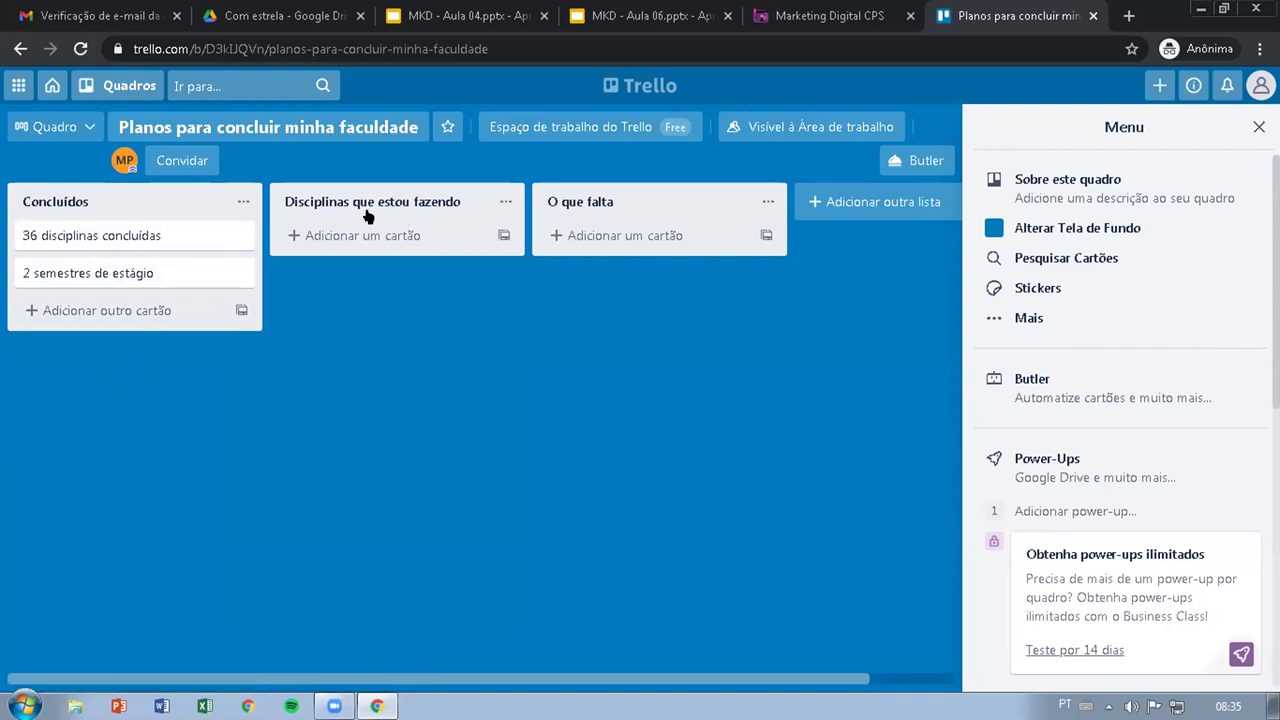
Step: Rename the "Disciplinas que estou fazendo" list as "O que estou fazendo"
{"action": "left_click", "coordinate": [338, 198]}
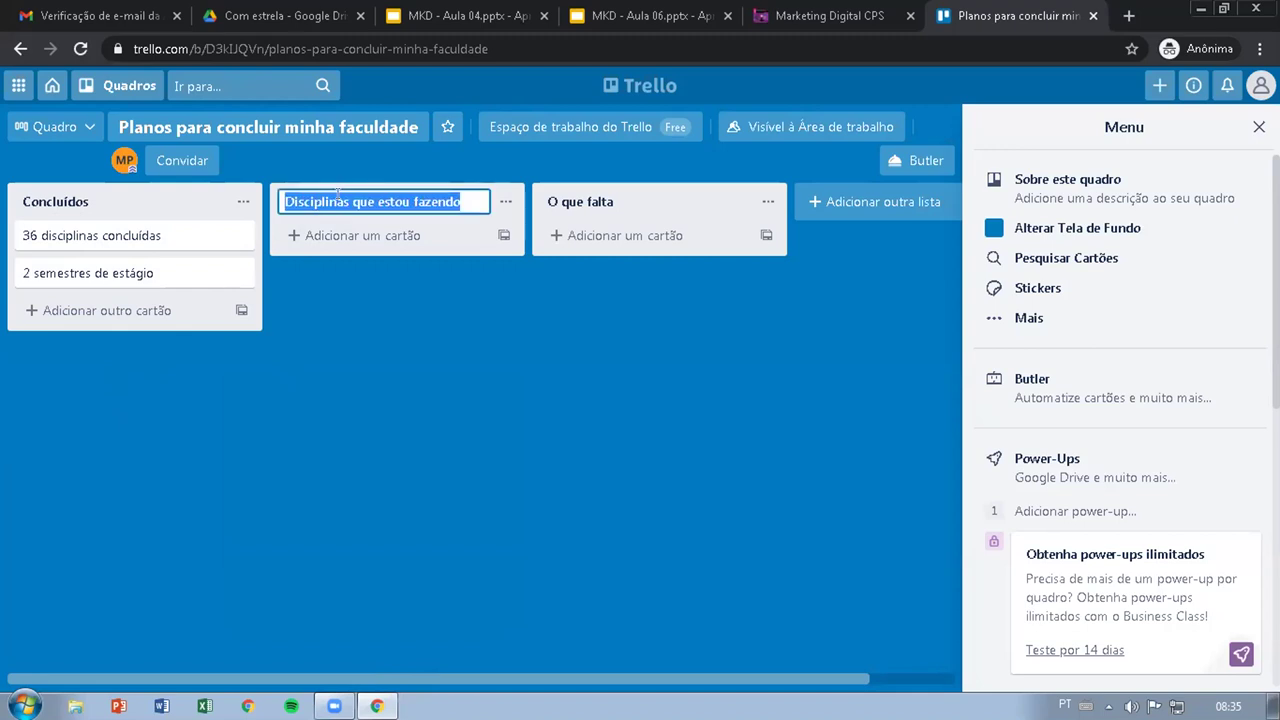
{"action": "left_click", "coordinate": [352, 200]}
{"action": "key", "text": "BackSpace"}
{"action": "key", "text": "BackSpace"}
{"action": "key", "text": "BackSpace"}
{"action": "key", "text": "BackSpace"}
{"action": "key", "text": "BackSpace"}
{"action": "key", "text": "BackSpace"}
{"action": "key", "text": "BackSpace"}
{"action": "key", "text": "BackSpace"}
{"action": "key", "text": "BackSpace"}
{"action": "key", "text": "BackSpace"}
{"action": "key", "text": "BackSpace"}
{"action": "key", "text": "BackSpace"}
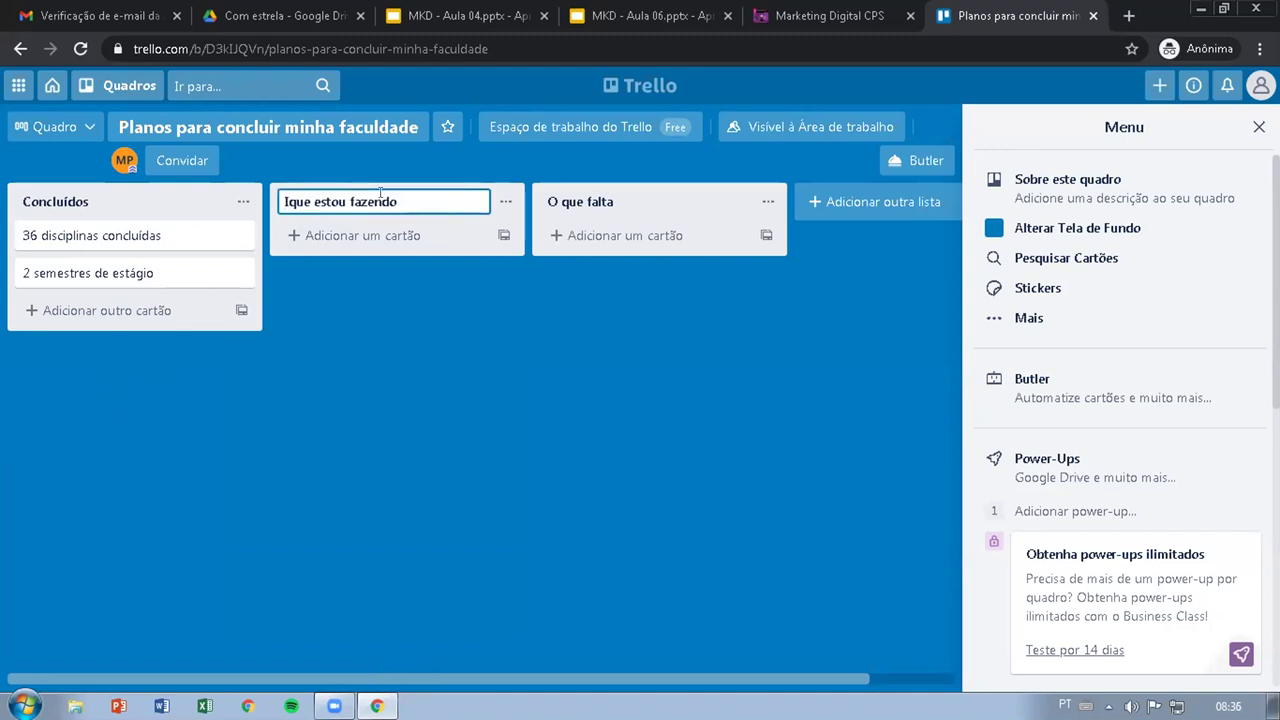
{"action": "type", "text": "o"}
{"action": "key", "text": "BackSpace"}
{"action": "type", "text": "O"}
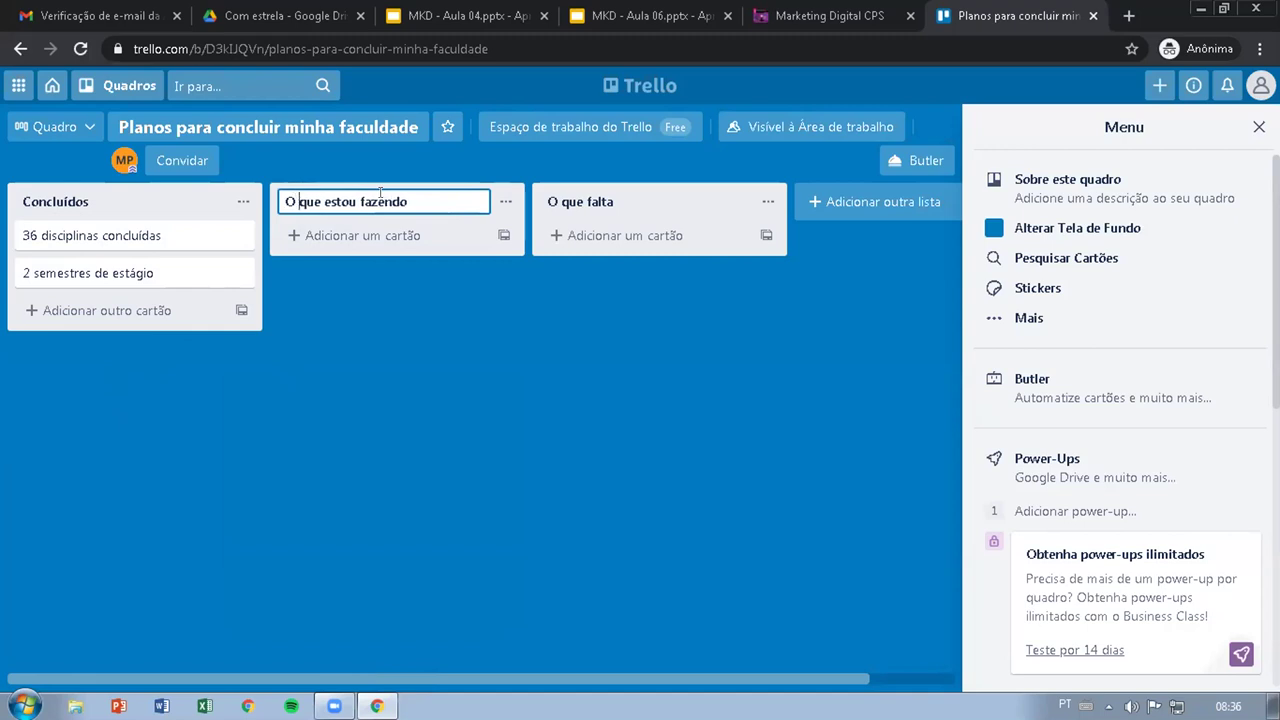
Step: Add a card titled "Políticas de Juventudes" to the "O que estou fazendo" list
{"action": "left_click", "coordinate": [366, 236]}
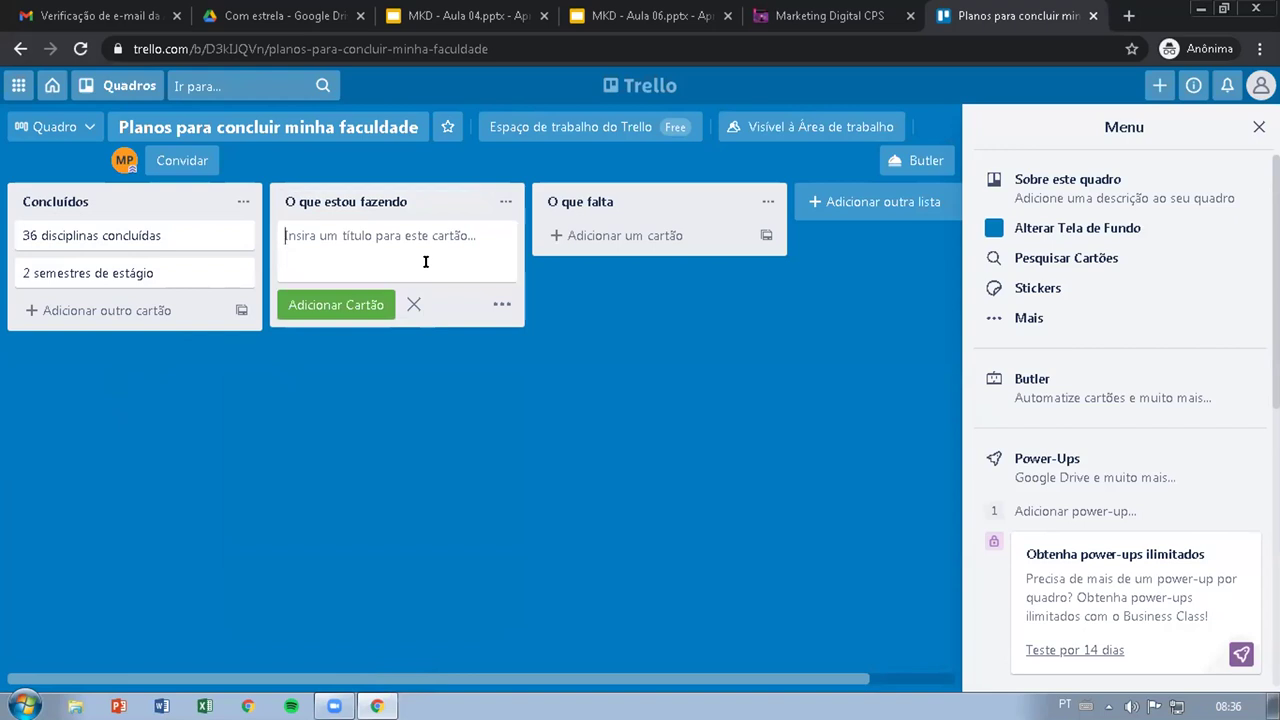
{"action": "type", "text": "p"}
{"action": "key", "text": "BackSpace"}
{"action": "type", "text": "Políticas de Juventudes"}
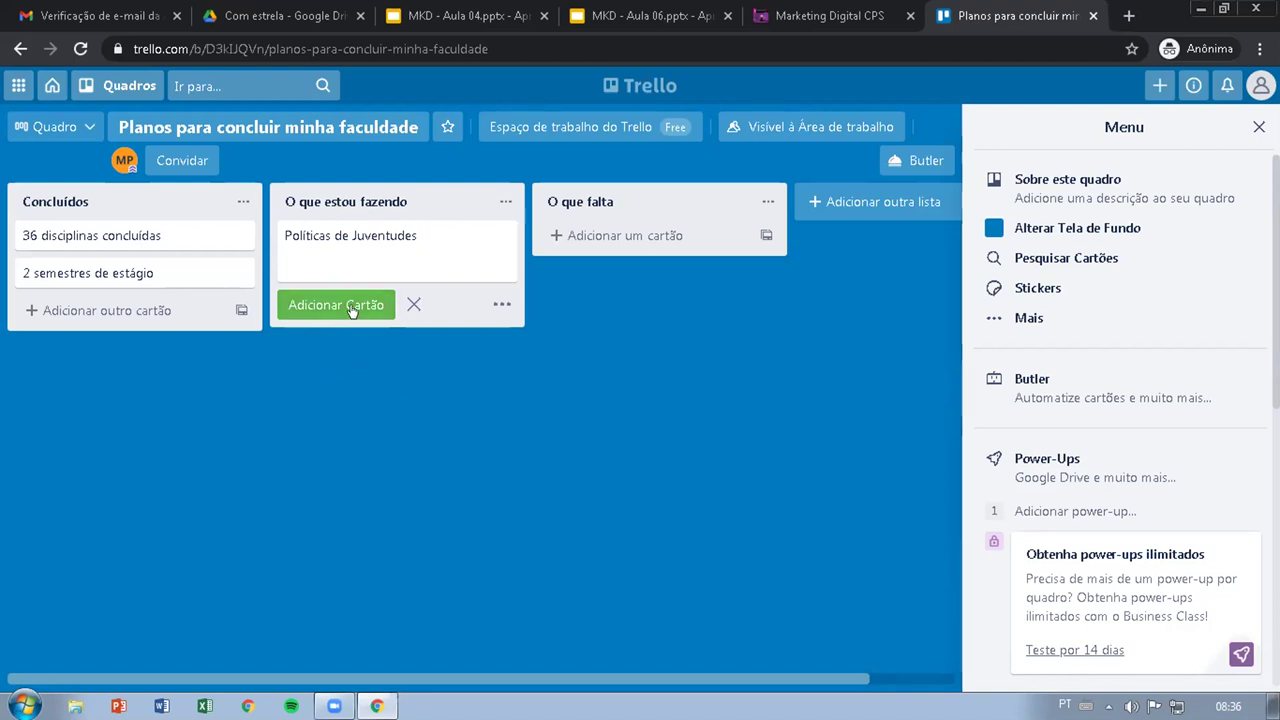
{"action": "left_click", "coordinate": [375, 363]}
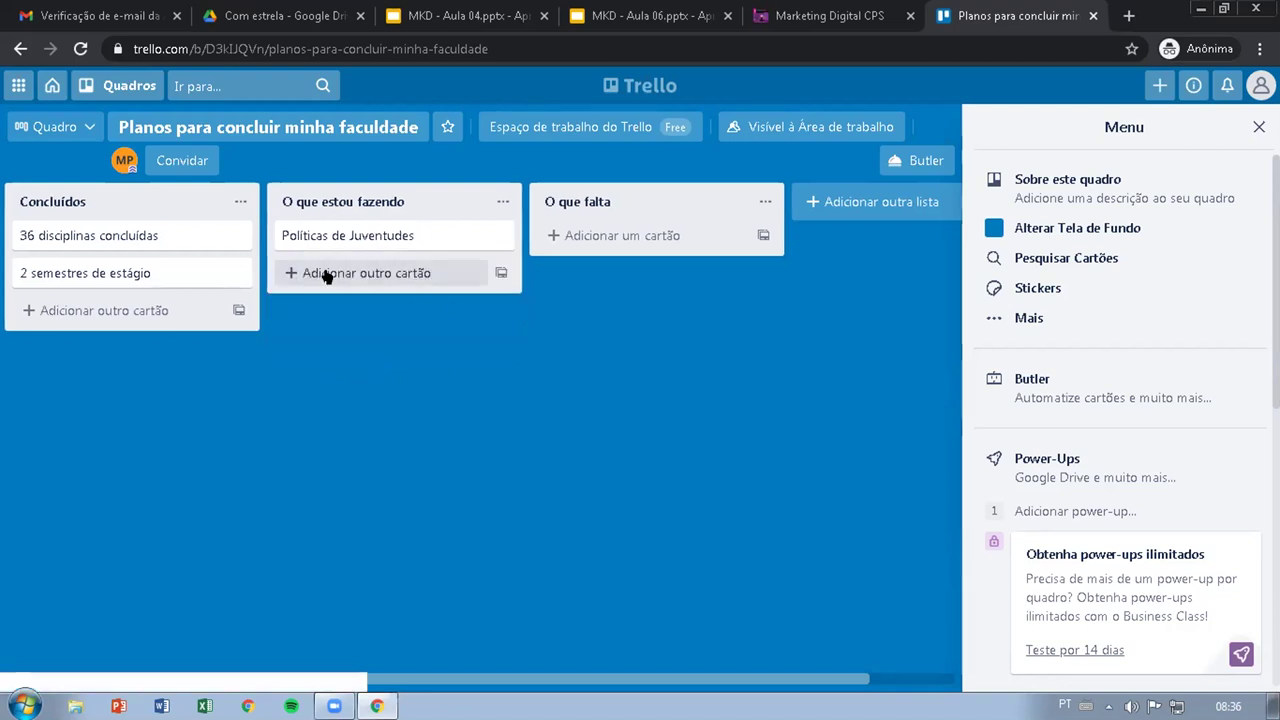
Step: Add a card titled "1 Semestre de estágio" to the "O que falta" list
{"action": "left_click", "coordinate": [583, 235]}
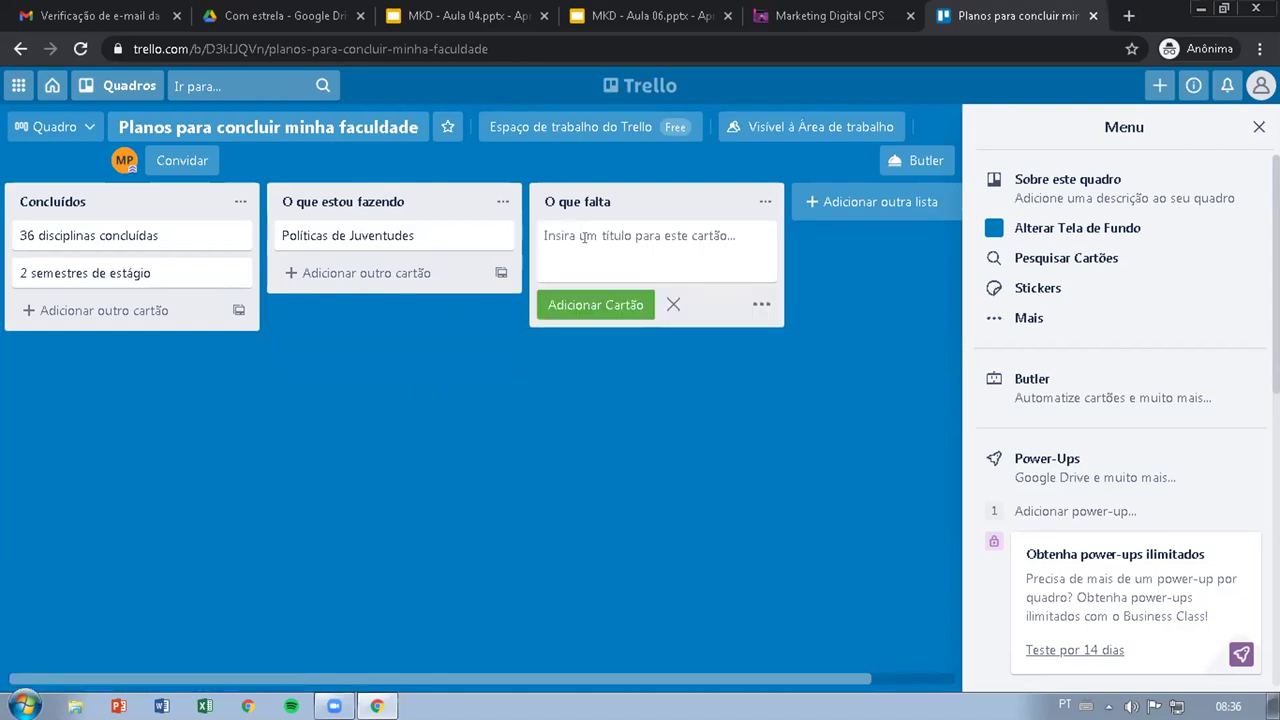
{"action": "type", "text": "1"}
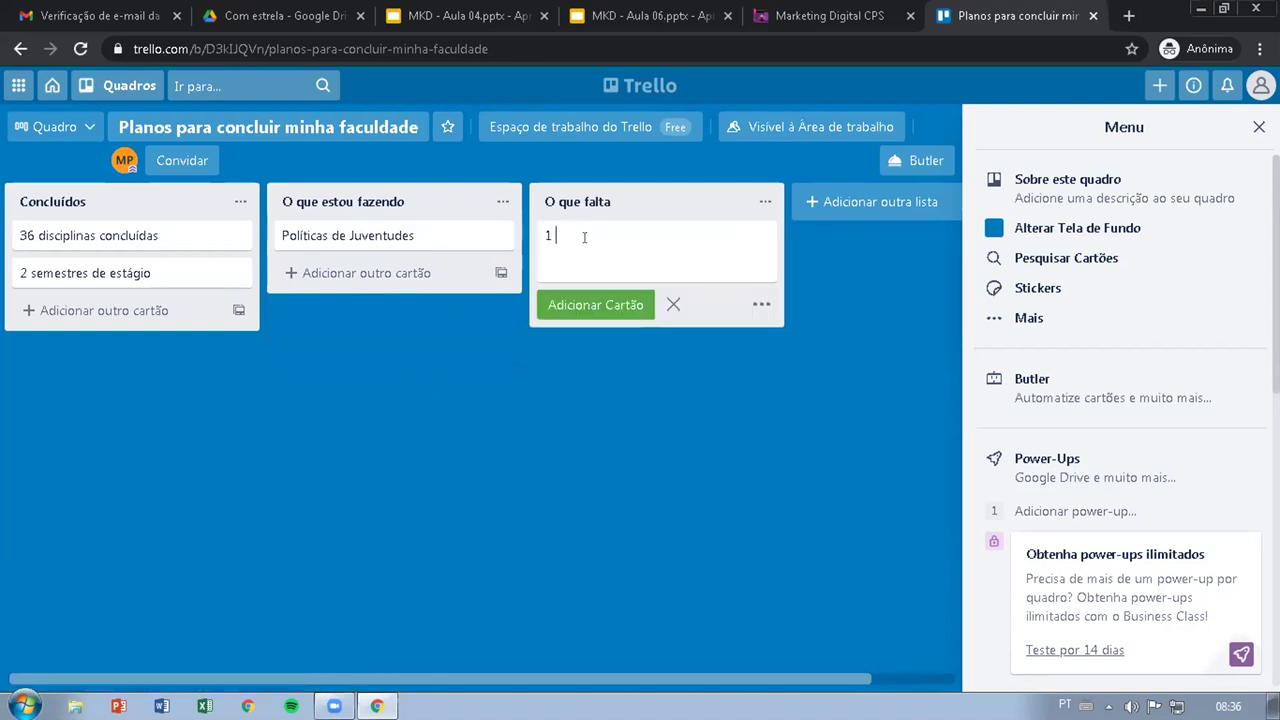
{"action": "type", "text": " Semest"}
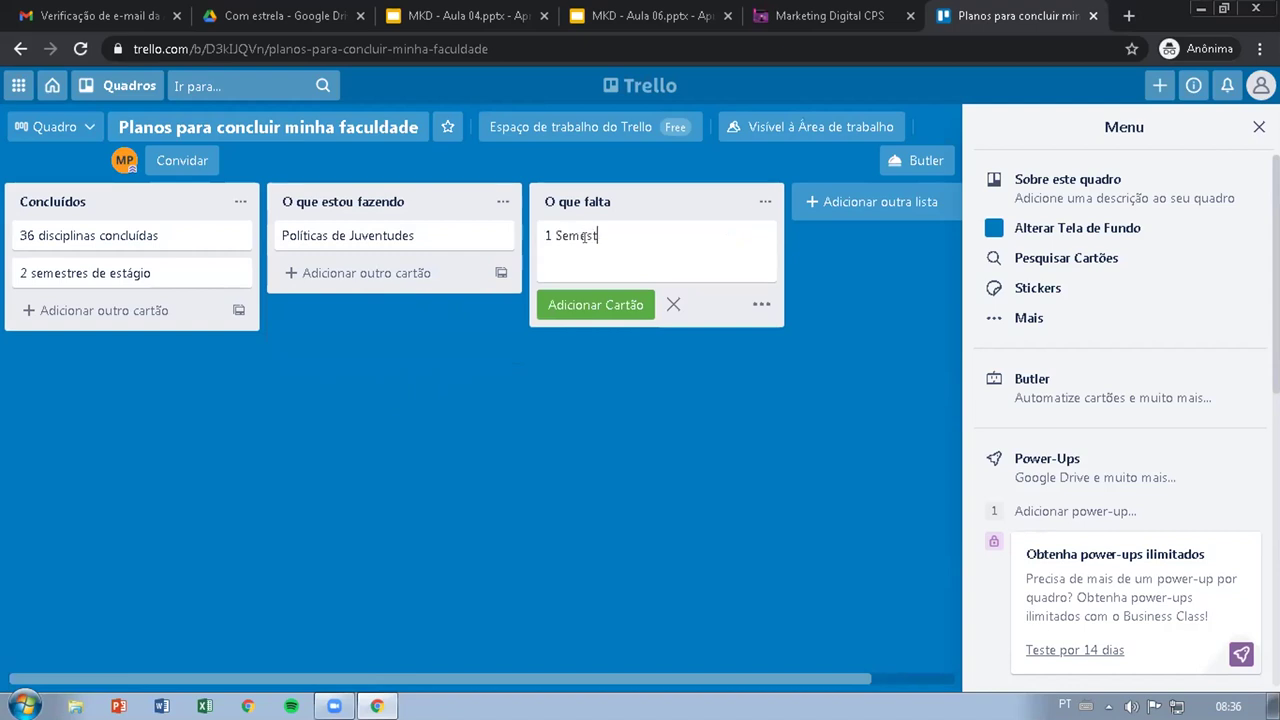
{"action": "type", "text": "re de estágio"}
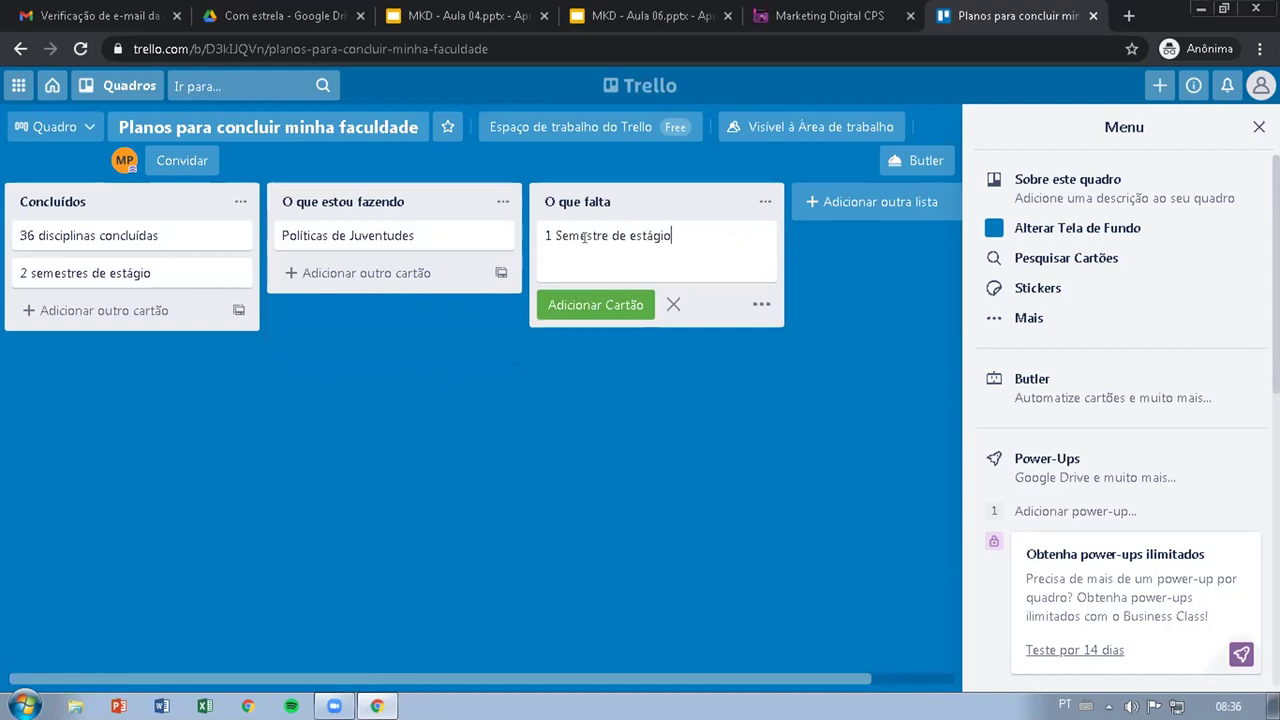
{"action": "left_click", "coordinate": [603, 310]}
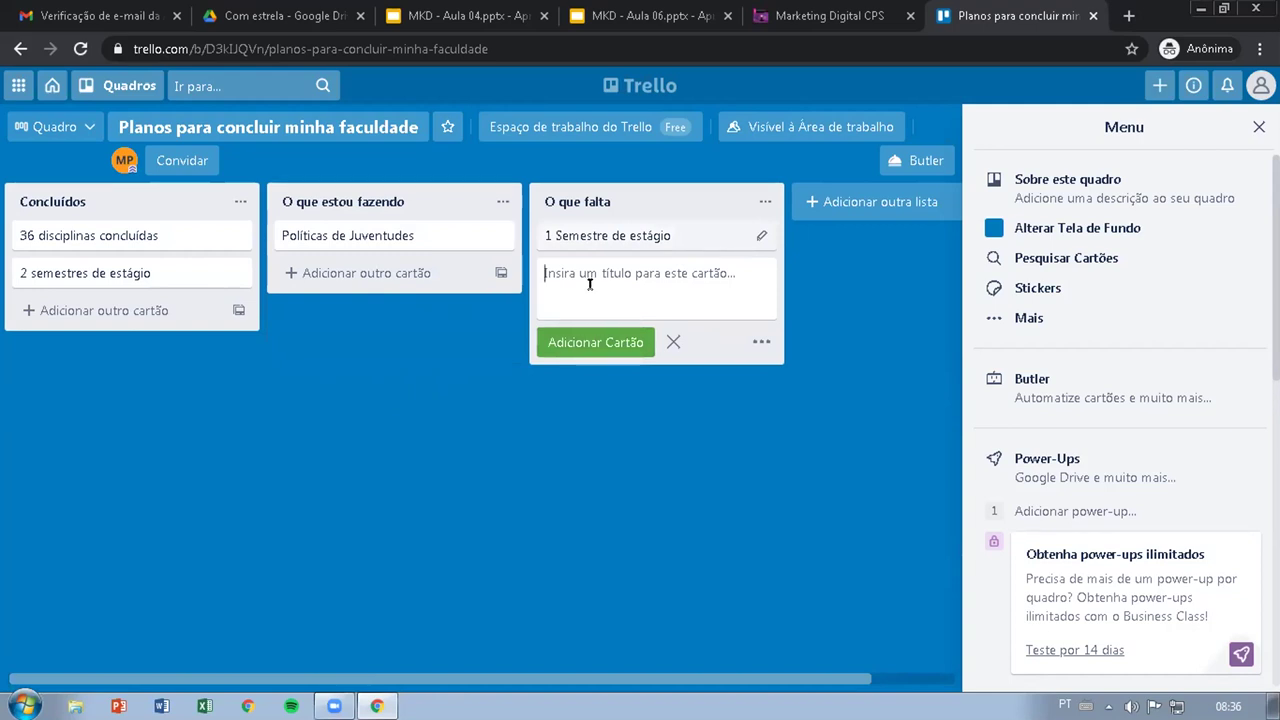
Step: Add two more cards to the "O que falta" list, titled "Monografia" and "Horas complementares"
{"action": "type", "text": "Monografia"}
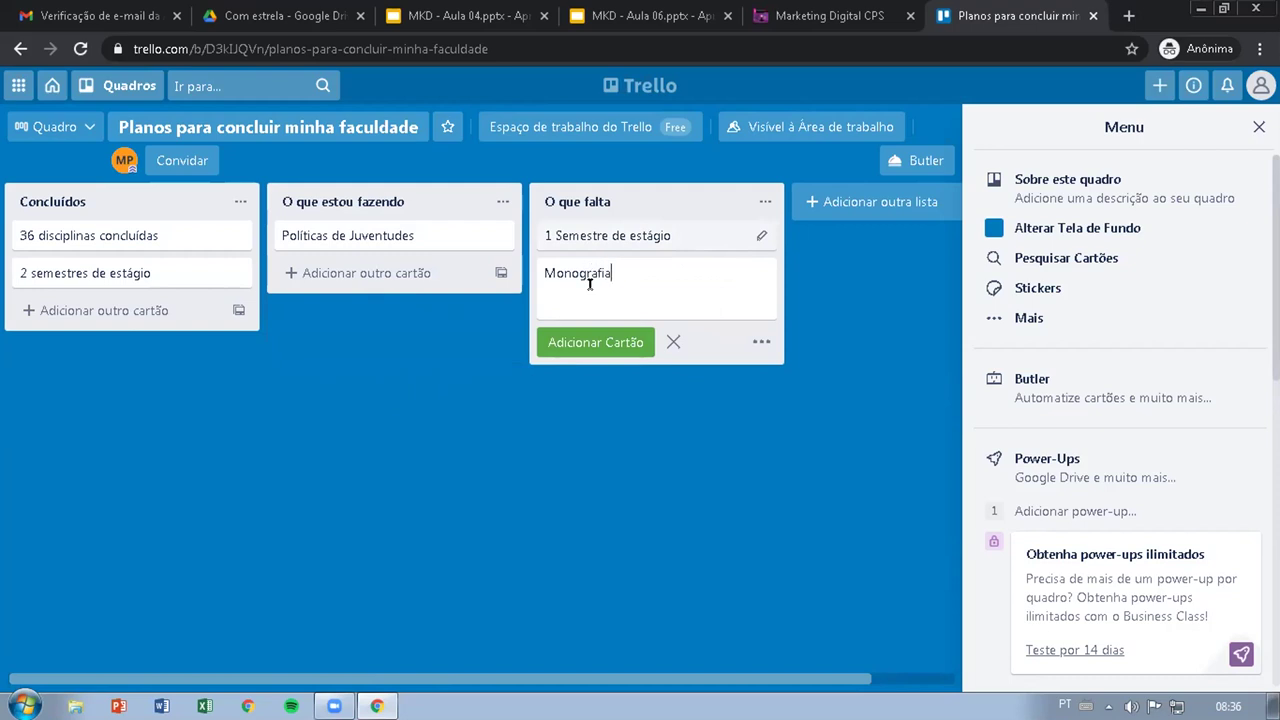
{"action": "left_click", "coordinate": [582, 342]}
{"action": "type", "text": "a"}
{"action": "key", "text": "BackSpace"}
{"action": "type", "text": "Horas complementares"}
{"action": "left_click", "coordinate": [450, 463]}
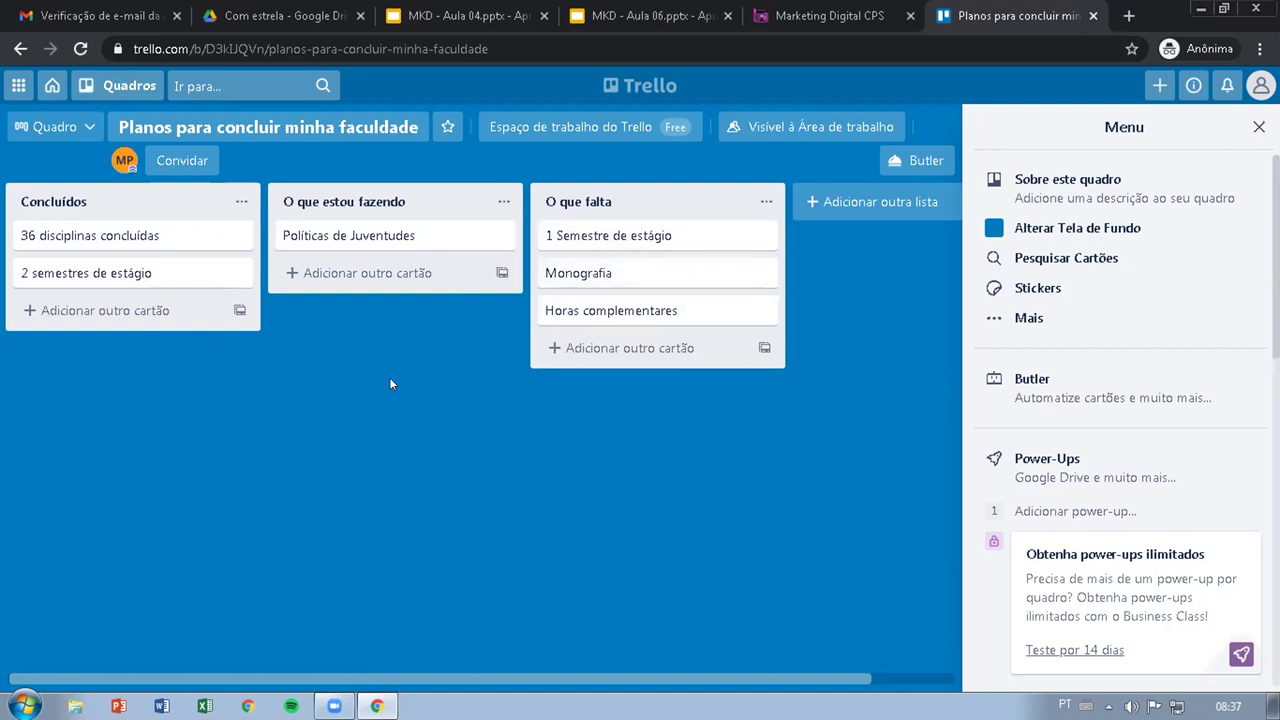
Step: Look over the details of the "36 disciplinas concluídas" card and assign it the green label
{"action": "left_click", "coordinate": [130, 238]}
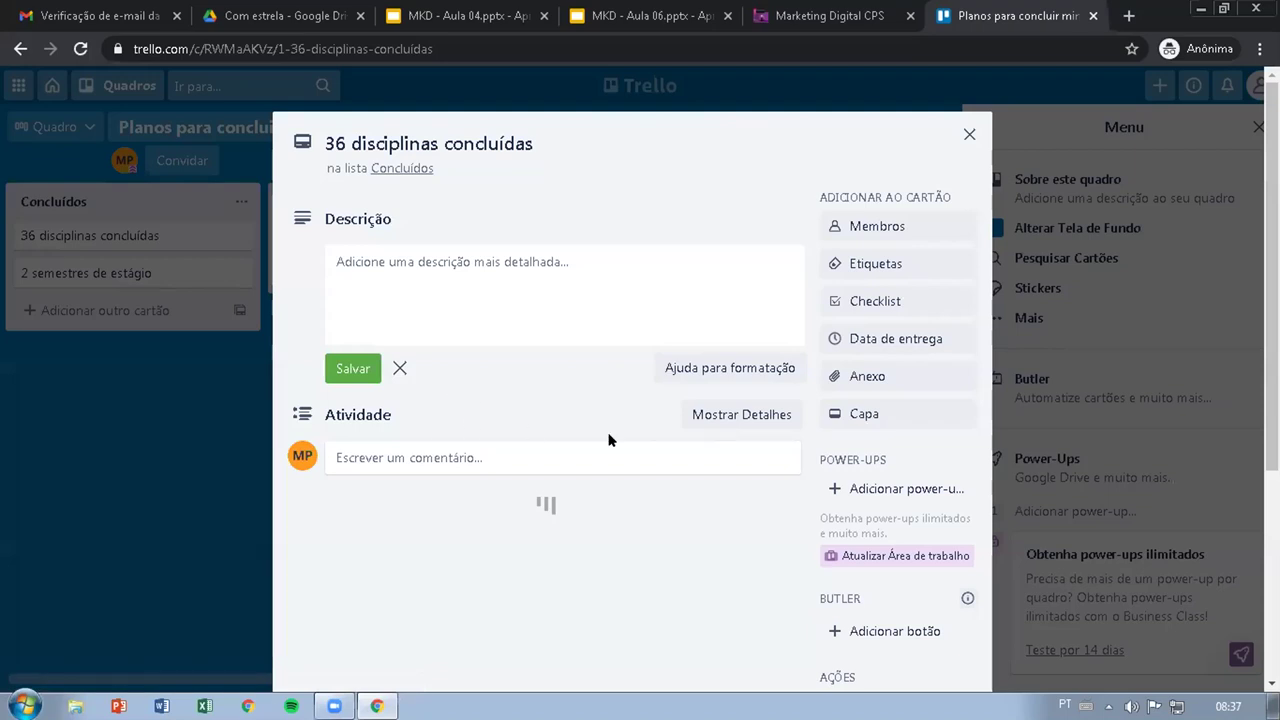
{"action": "scroll", "coordinate": [780, 462], "scroll_direction": "down", "scroll_amount": 3}
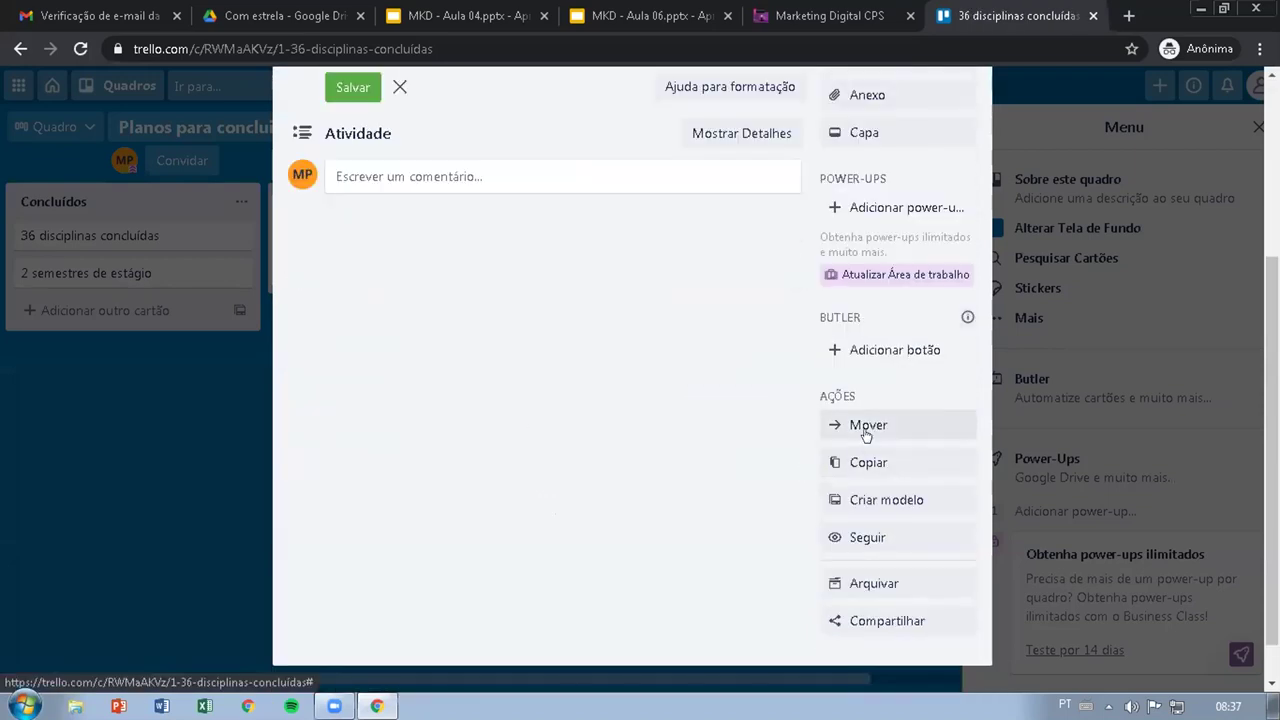
{"action": "scroll", "coordinate": [866, 429], "scroll_direction": "up", "scroll_amount": 3}
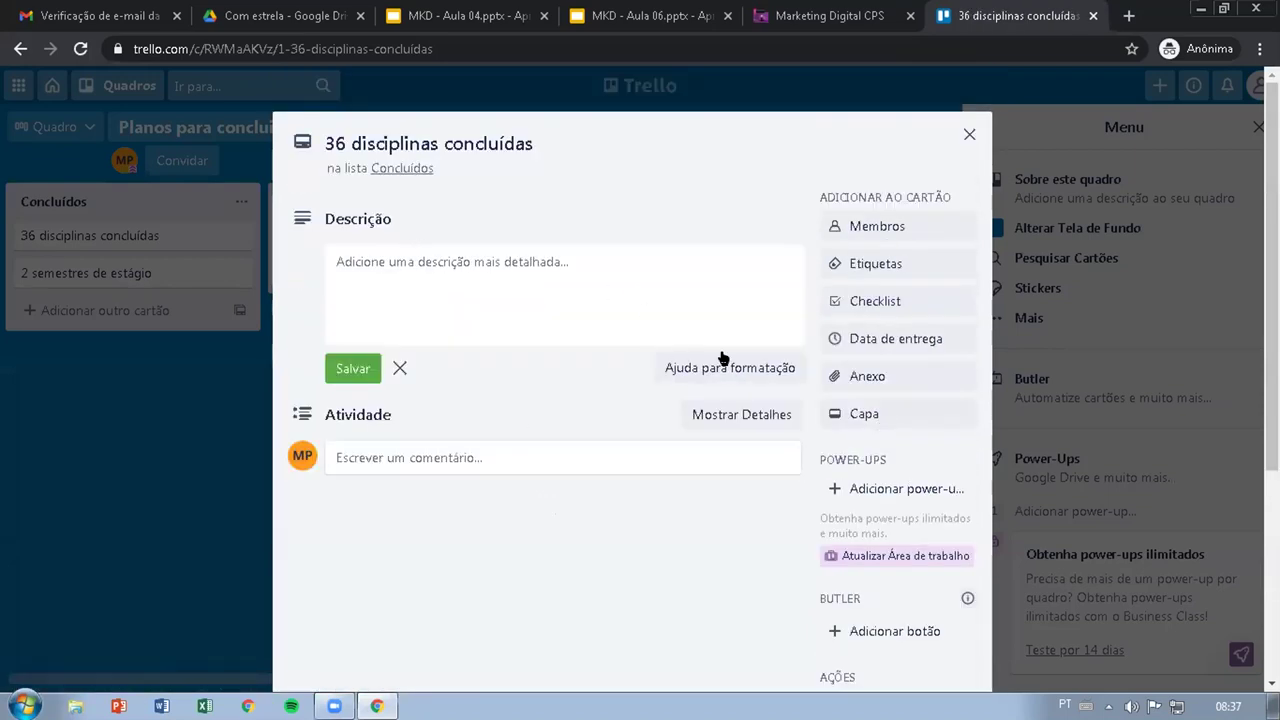
{"action": "left_click", "coordinate": [138, 411]}
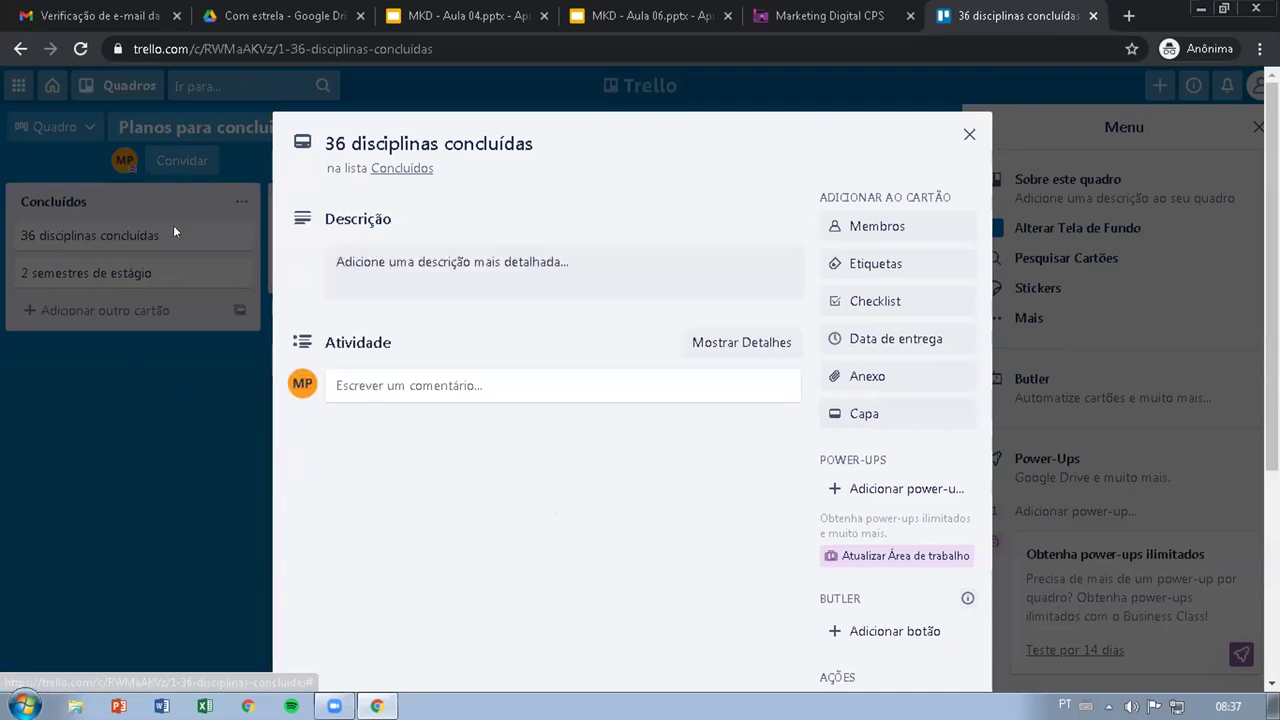
{"action": "left_click", "coordinate": [166, 432]}
{"action": "left_click", "coordinate": [243, 235]}
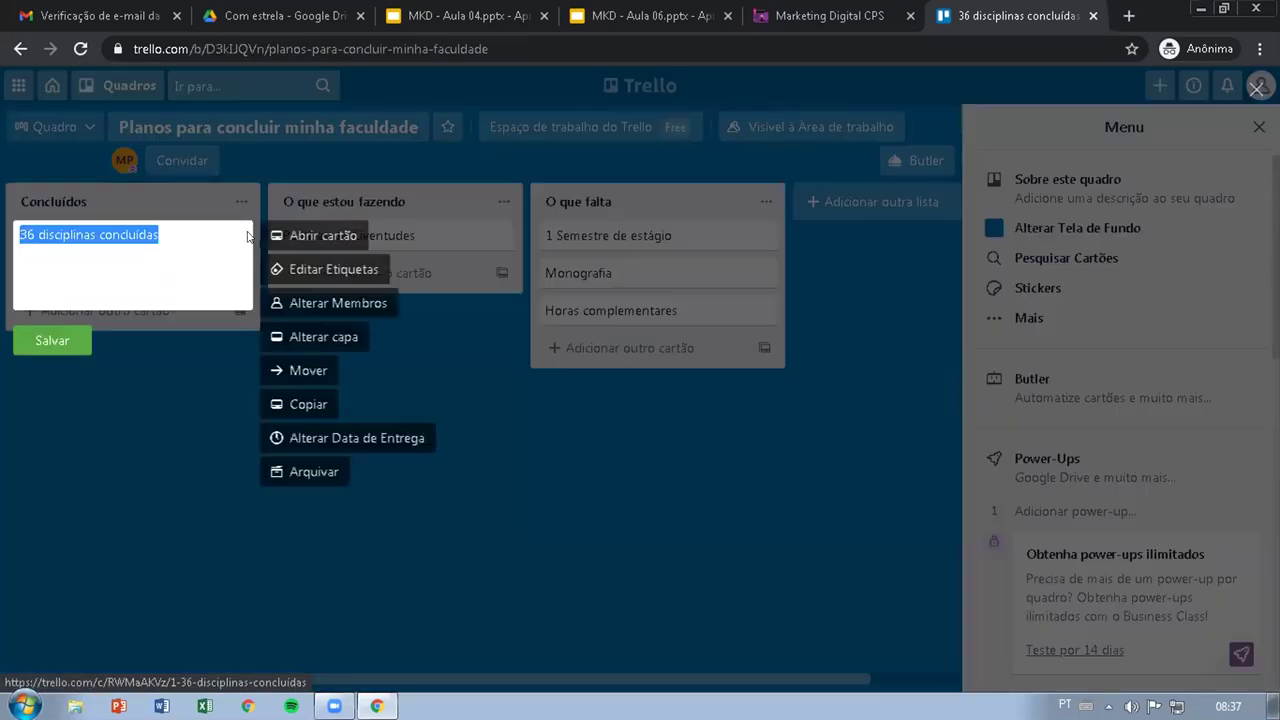
{"action": "left_click", "coordinate": [337, 267]}
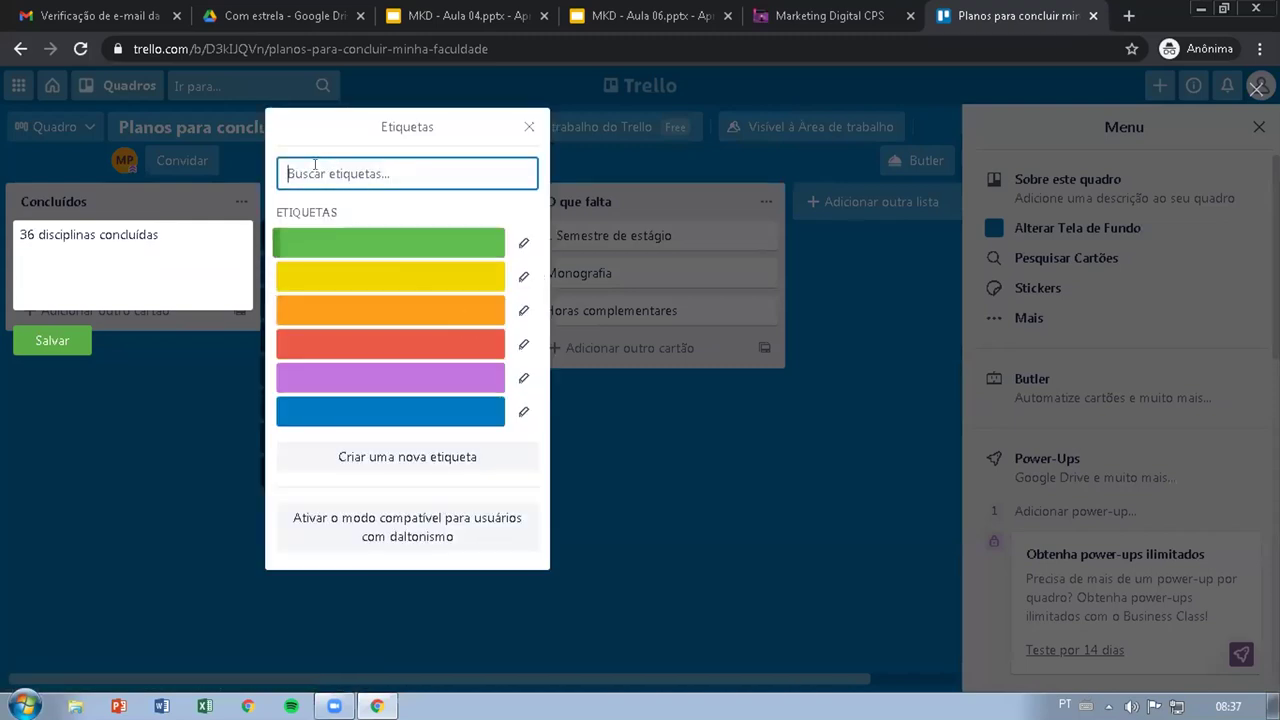
{"action": "left_click", "coordinate": [384, 249]}
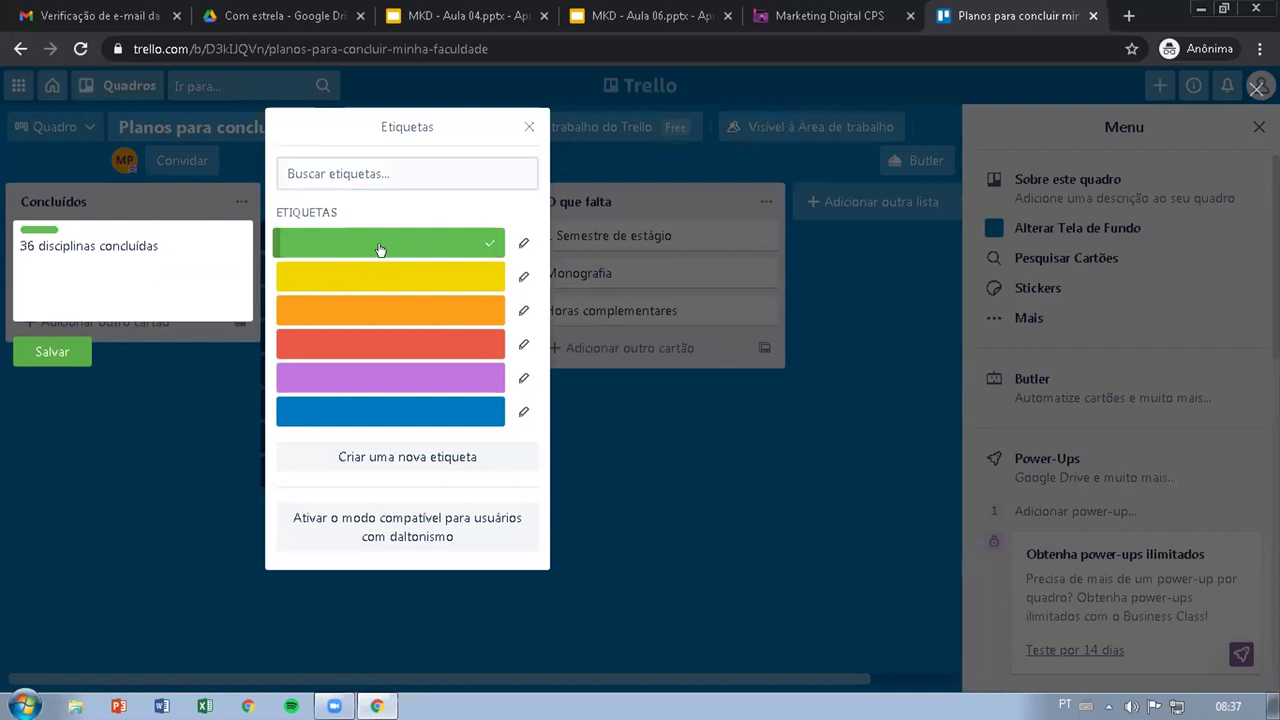
{"action": "left_click", "coordinate": [55, 350]}
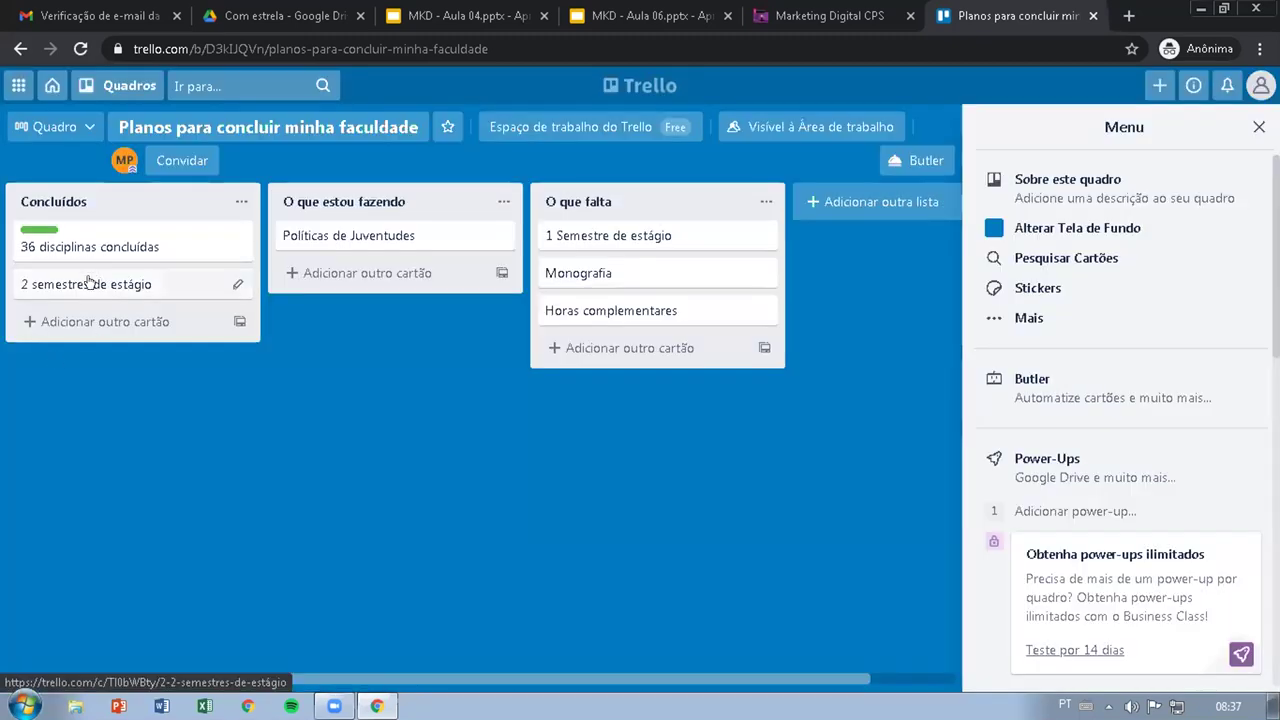
Step: Assign the green label to the "2 semestres de estágio" card in the Concluídos list
{"action": "left_click", "coordinate": [86, 282]}
{"action": "left_click", "coordinate": [216, 262]}
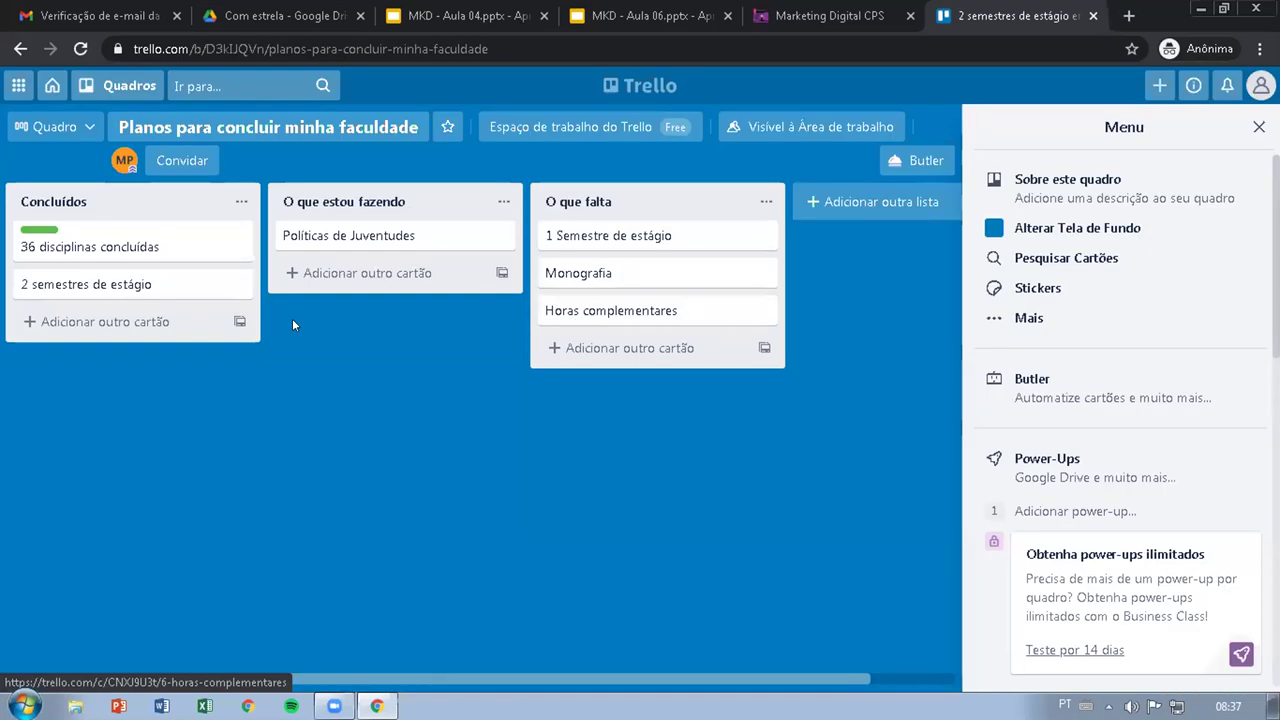
{"action": "left_click", "coordinate": [244, 284]}
{"action": "left_click", "coordinate": [306, 318]}
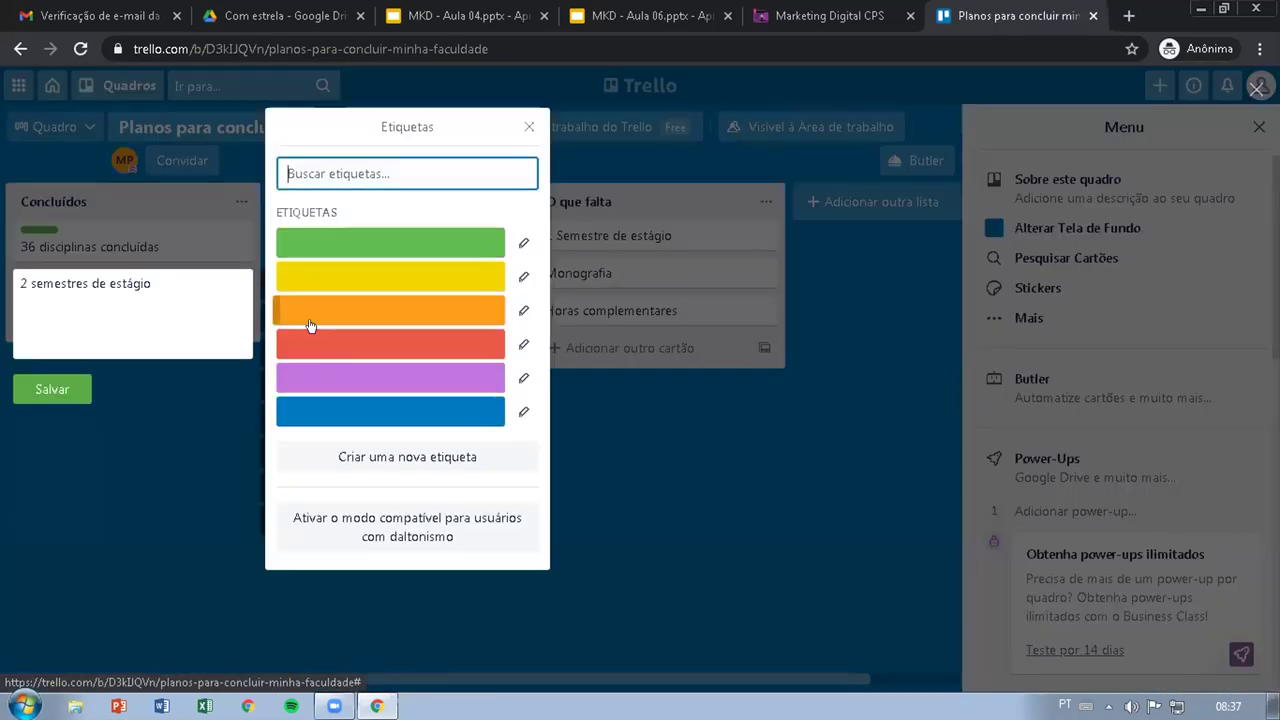
{"action": "left_click", "coordinate": [323, 243]}
{"action": "left_click", "coordinate": [50, 392]}
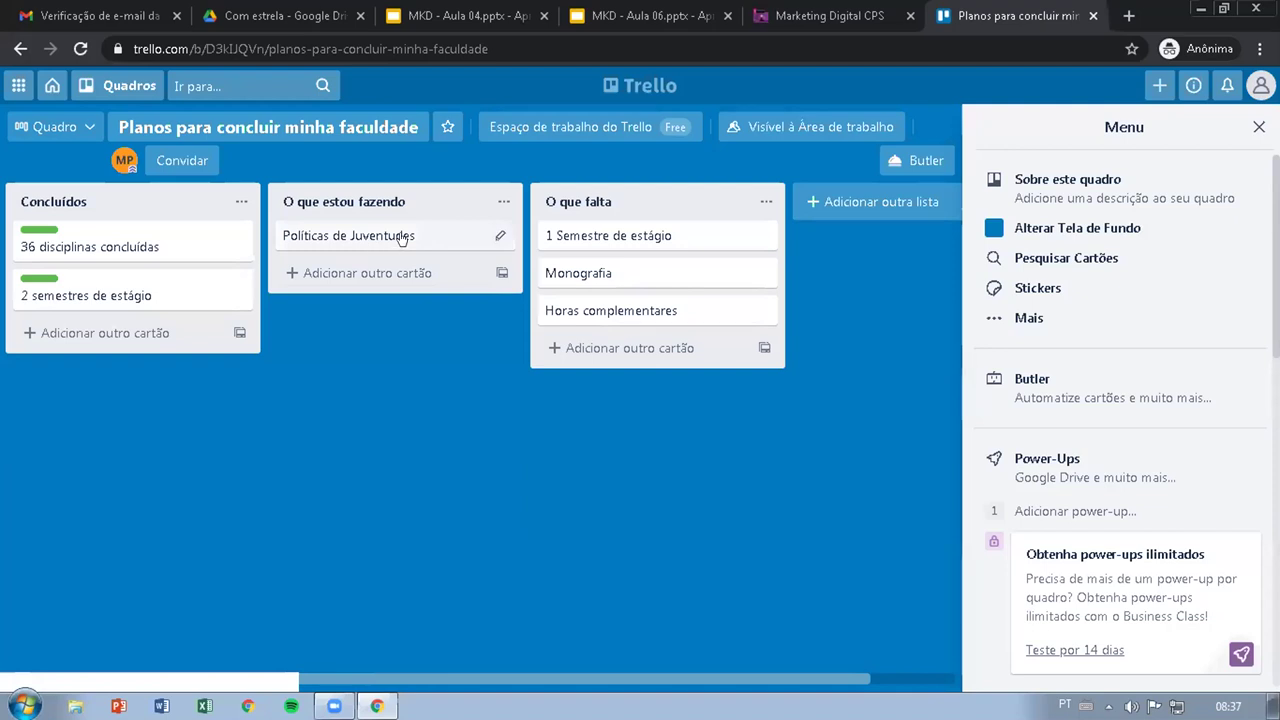
Step: Add the description "Disciplina quase concluída" to the "Políticas de Juventudes" card and return to the board
{"action": "left_click", "coordinate": [500, 235]}
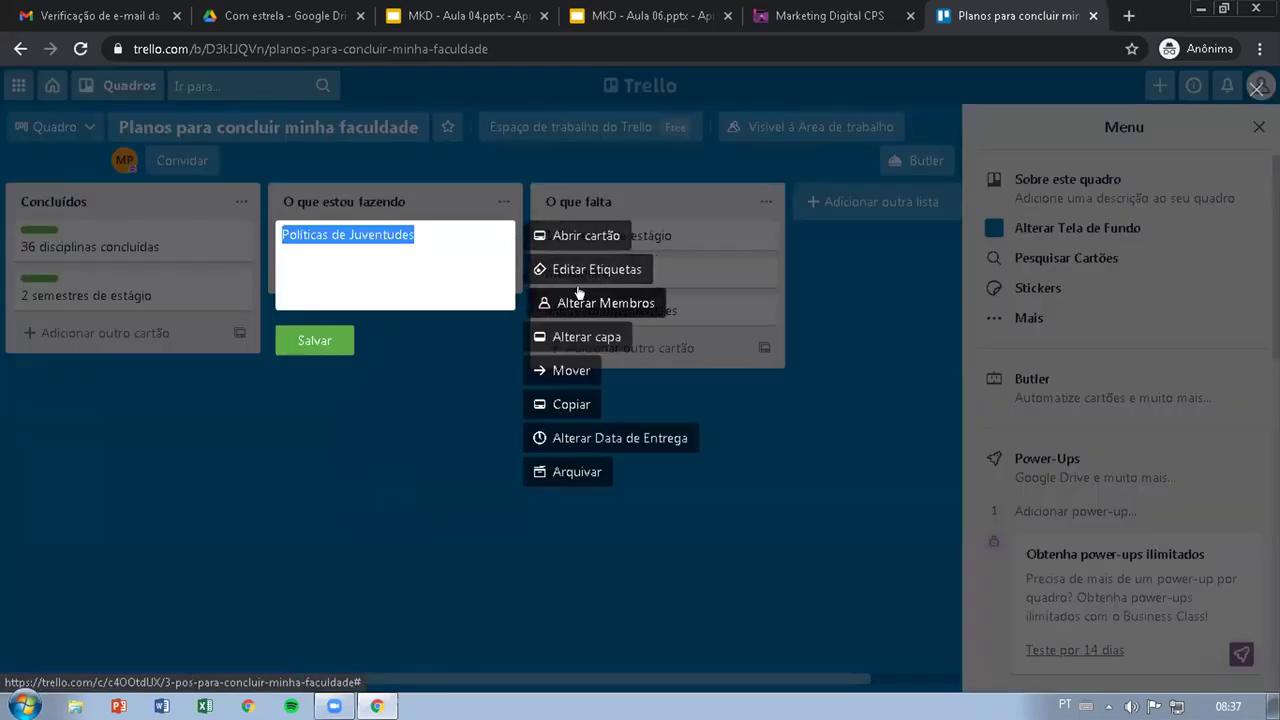
{"action": "left_click", "coordinate": [580, 237]}
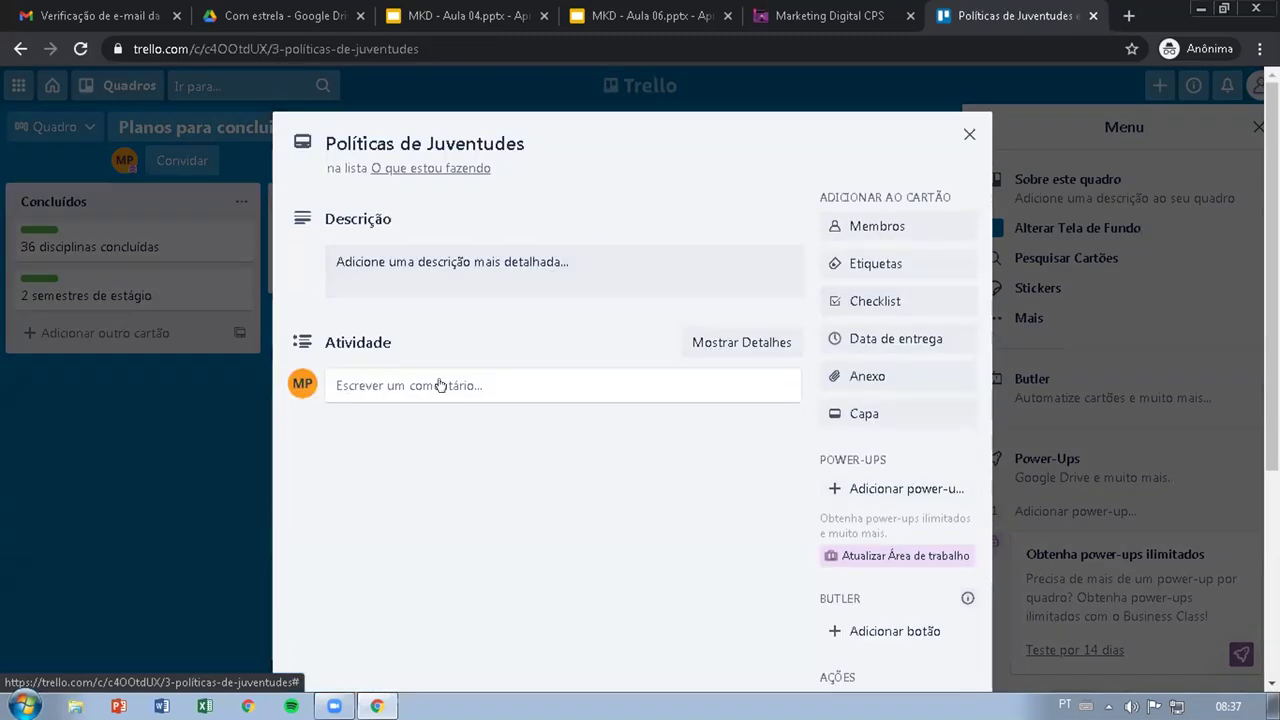
{"action": "left_click", "coordinate": [426, 261]}
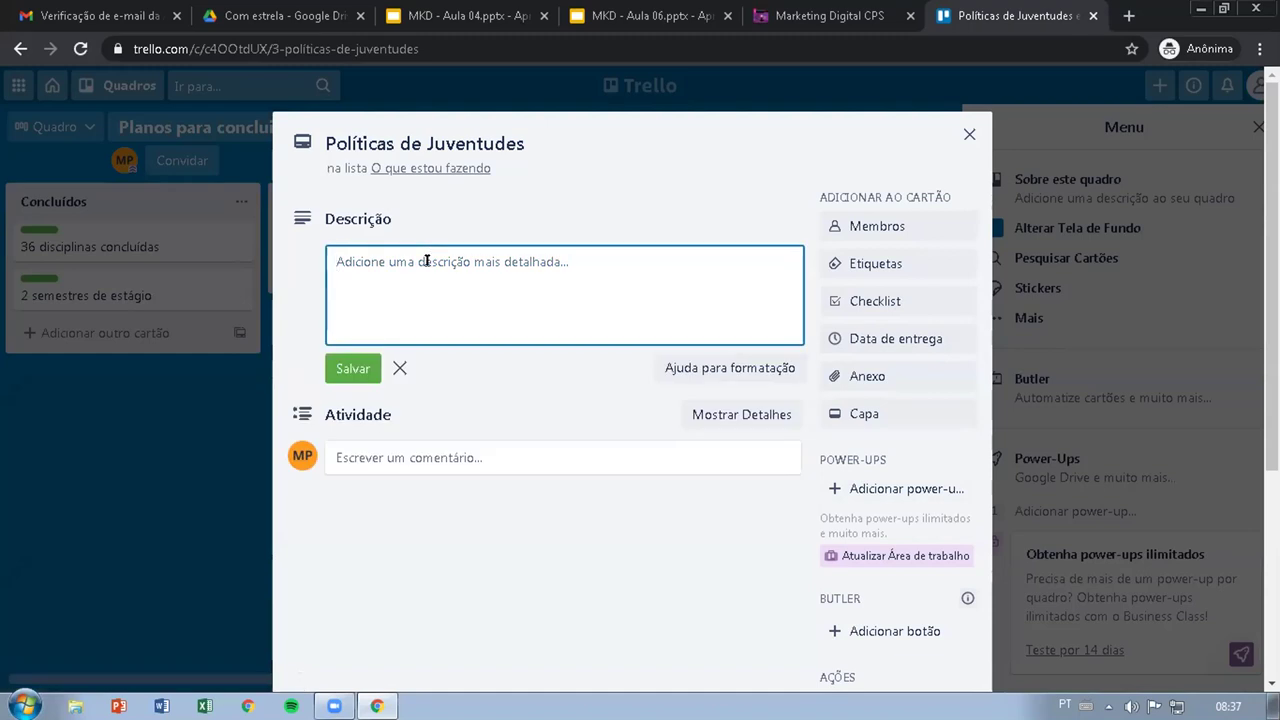
{"action": "type", "text": "Discip"}
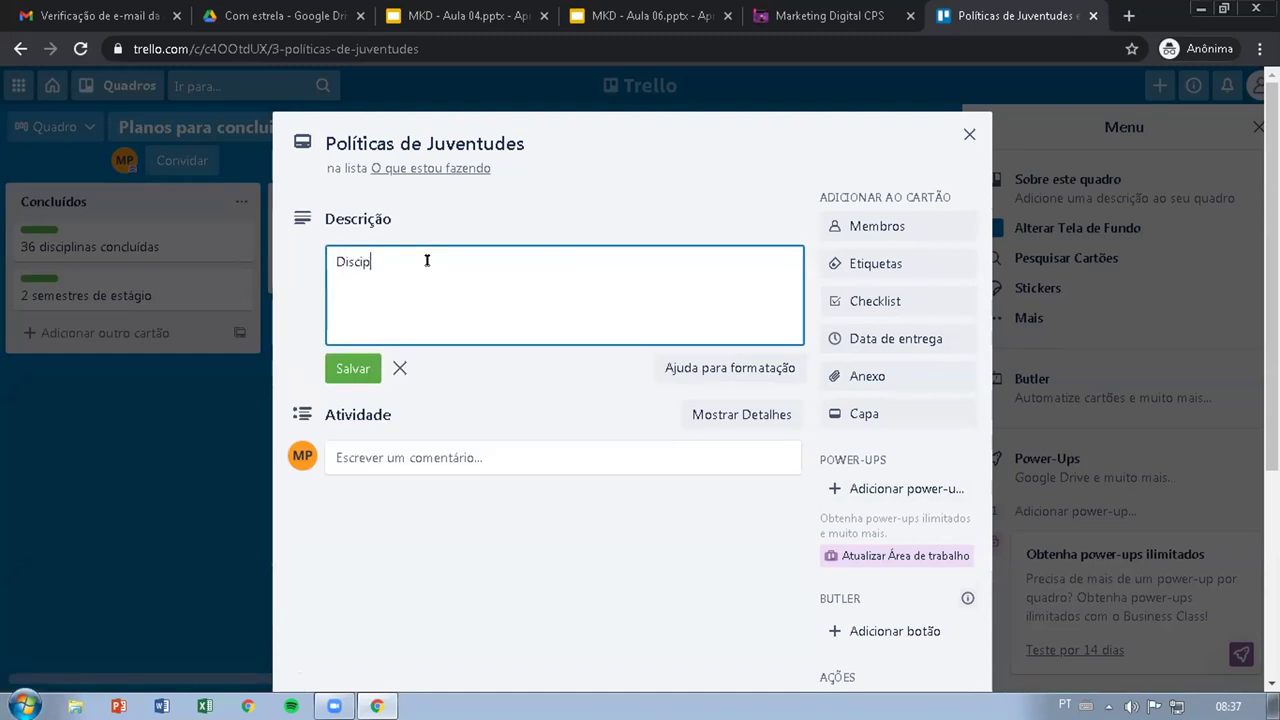
{"action": "type", "text": "lina quase concluída"}
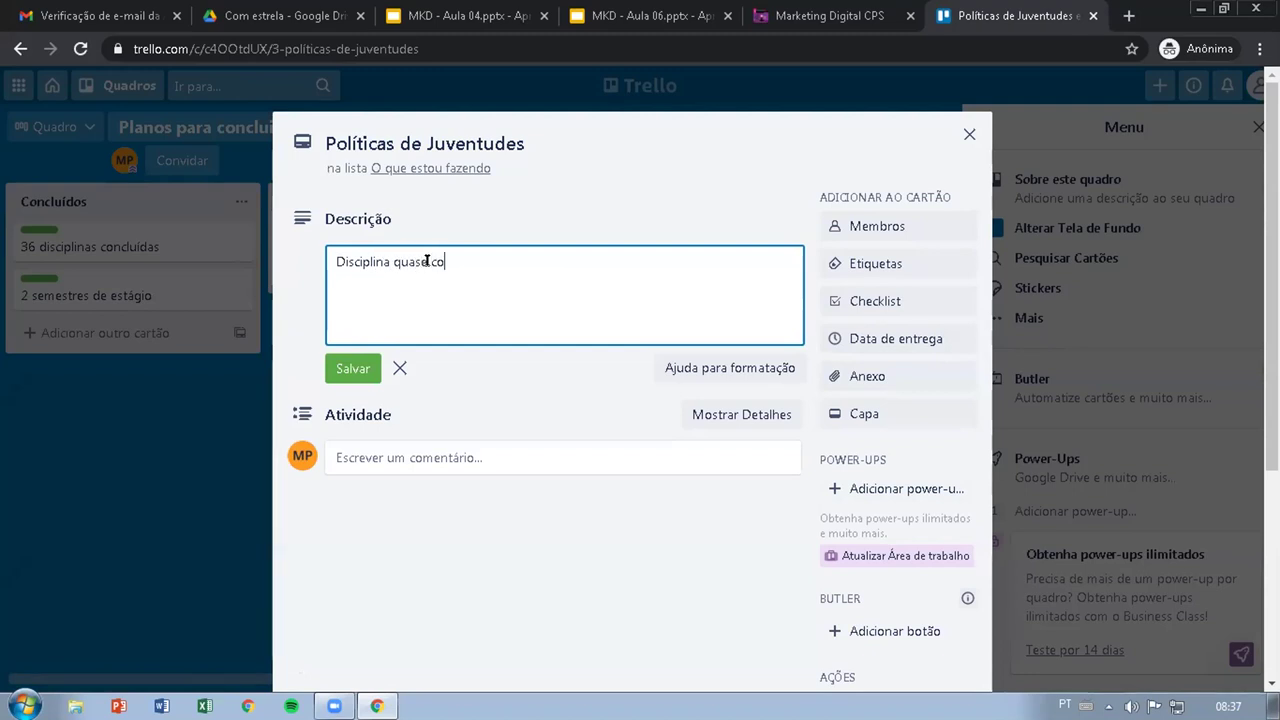
{"action": "left_click", "coordinate": [330, 370]}
{"action": "left_click", "coordinate": [159, 415]}
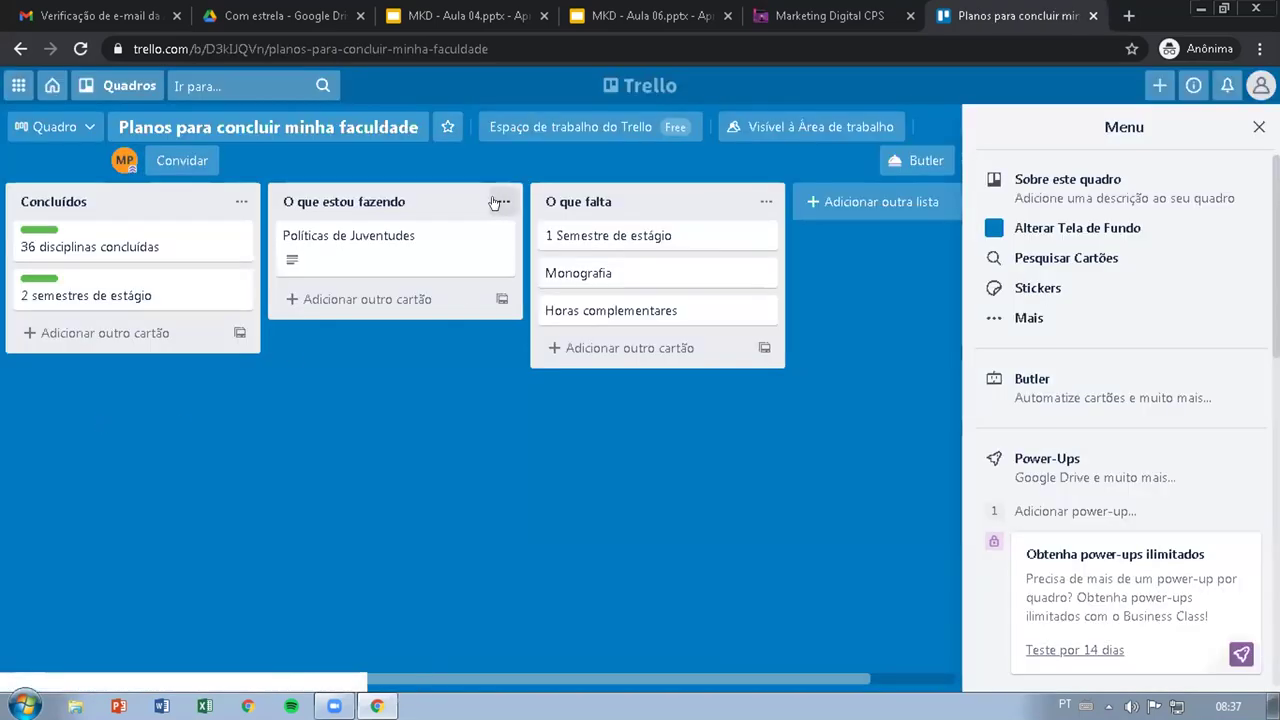
Step: Assign the blue label to the "Políticas de Juventudes" card in the "O que estou fazendo" list
{"action": "left_click", "coordinate": [501, 240]}
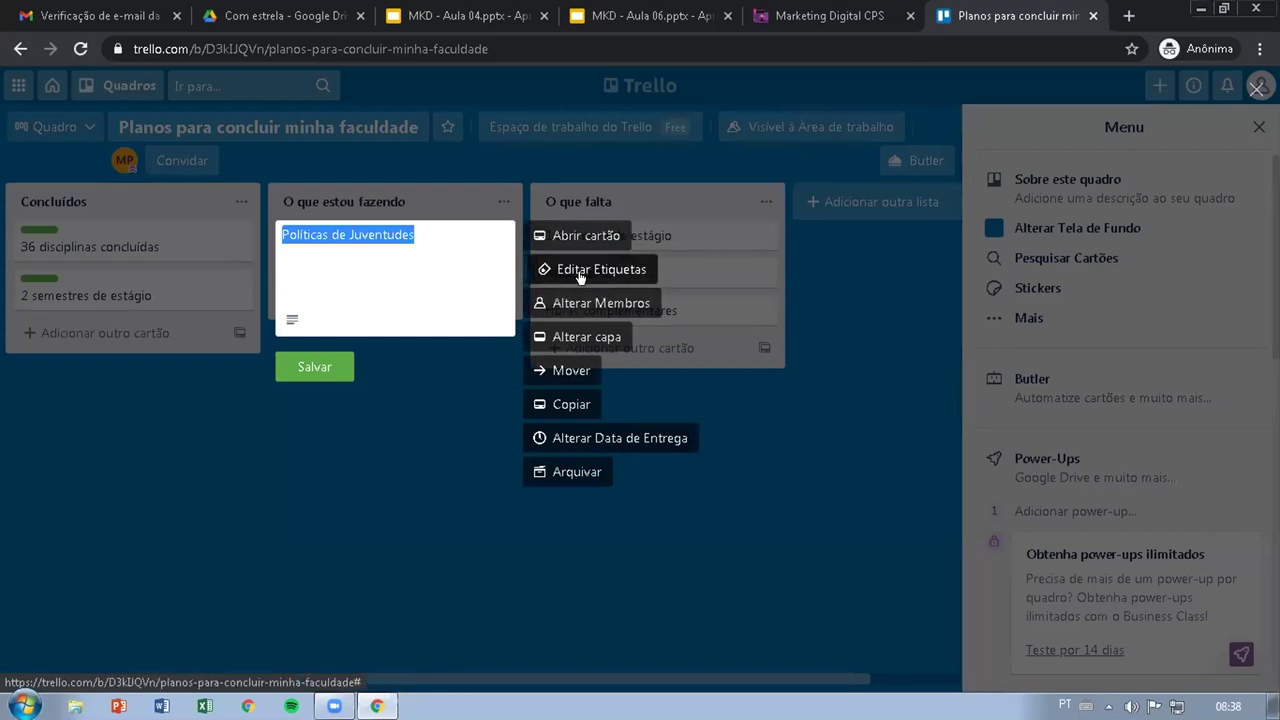
{"action": "left_click", "coordinate": [579, 272]}
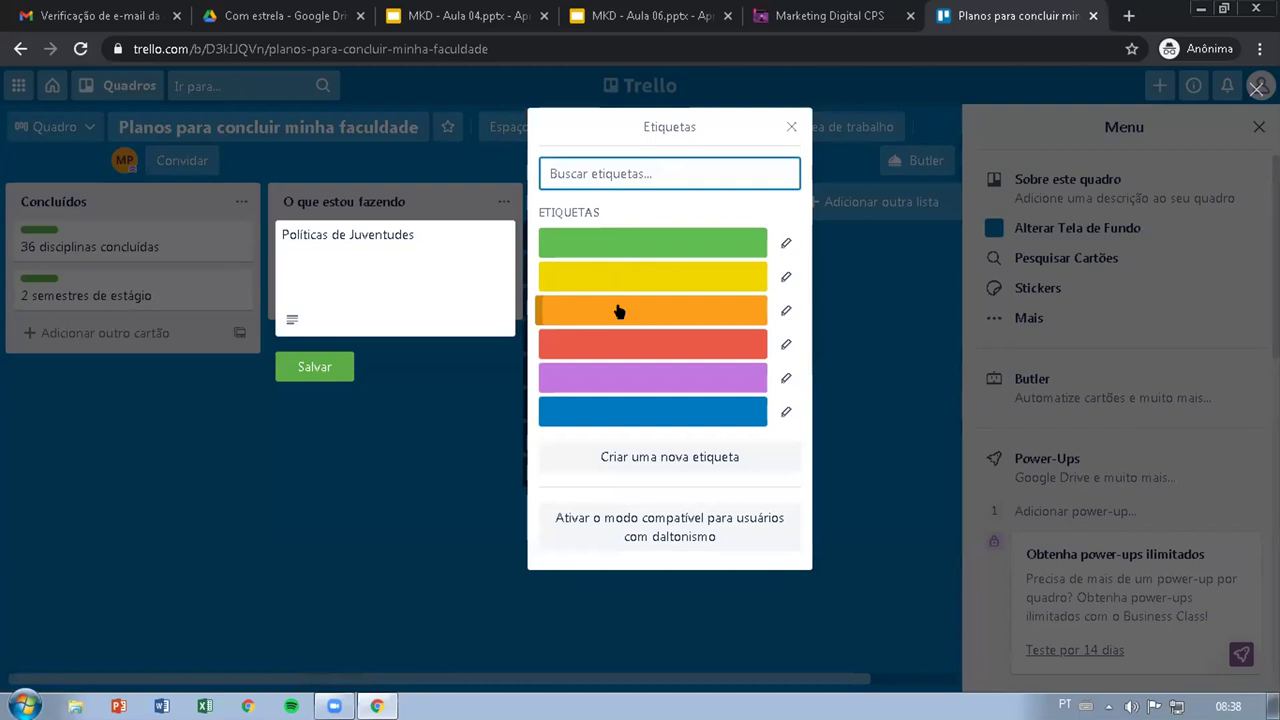
{"action": "left_click", "coordinate": [638, 414]}
{"action": "left_click", "coordinate": [336, 372]}
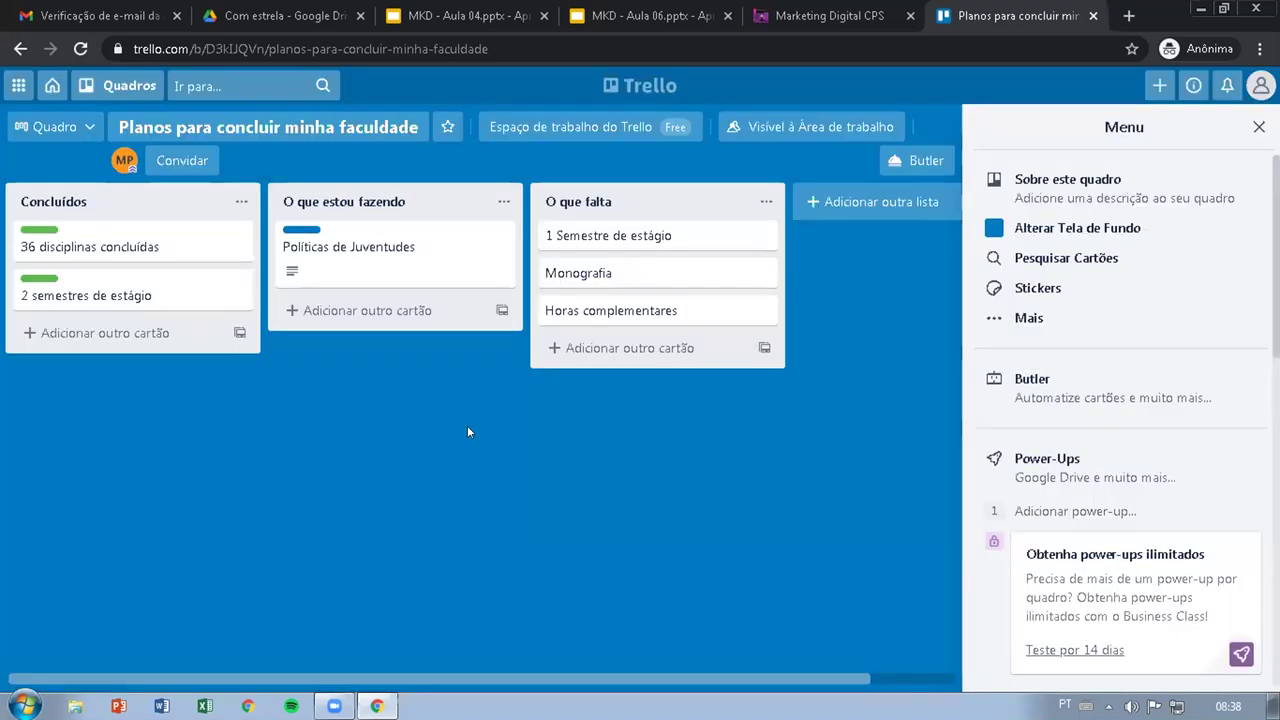
Step: Assign the orange label to the "1 Semestre de estágio" card in the "O que falta" list
{"action": "left_click", "coordinate": [767, 235]}
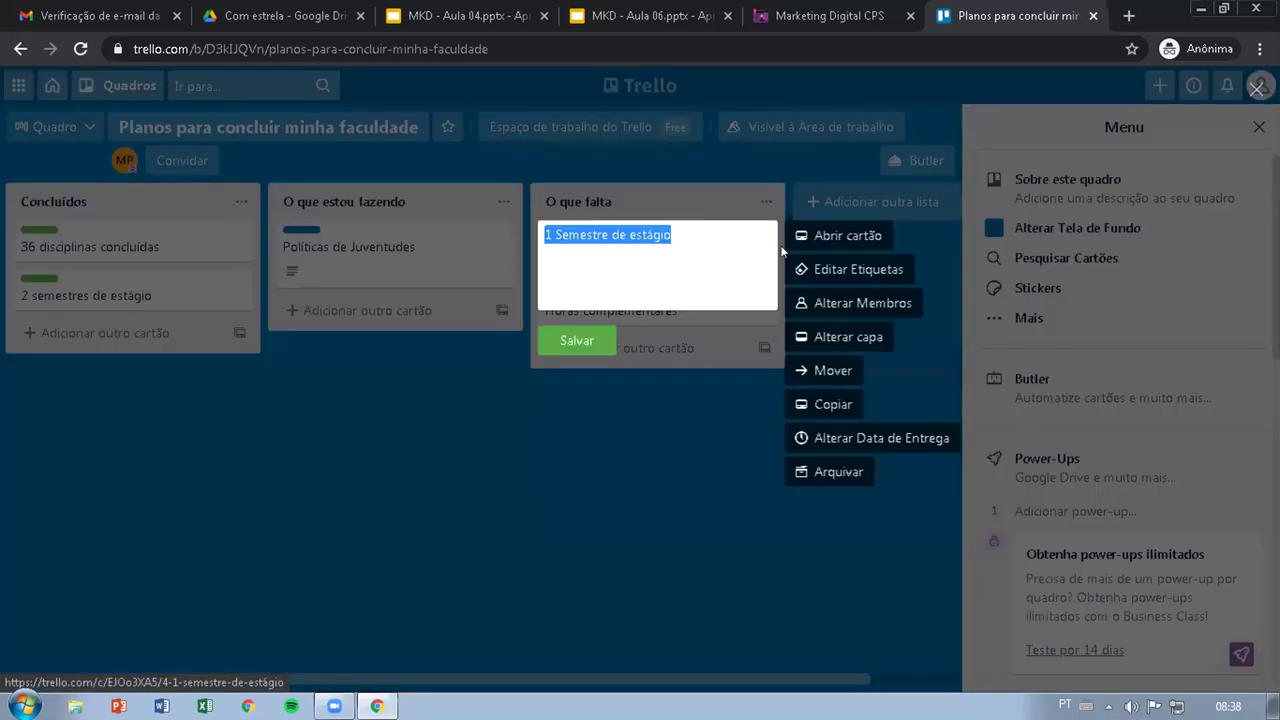
{"action": "left_click", "coordinate": [830, 269]}
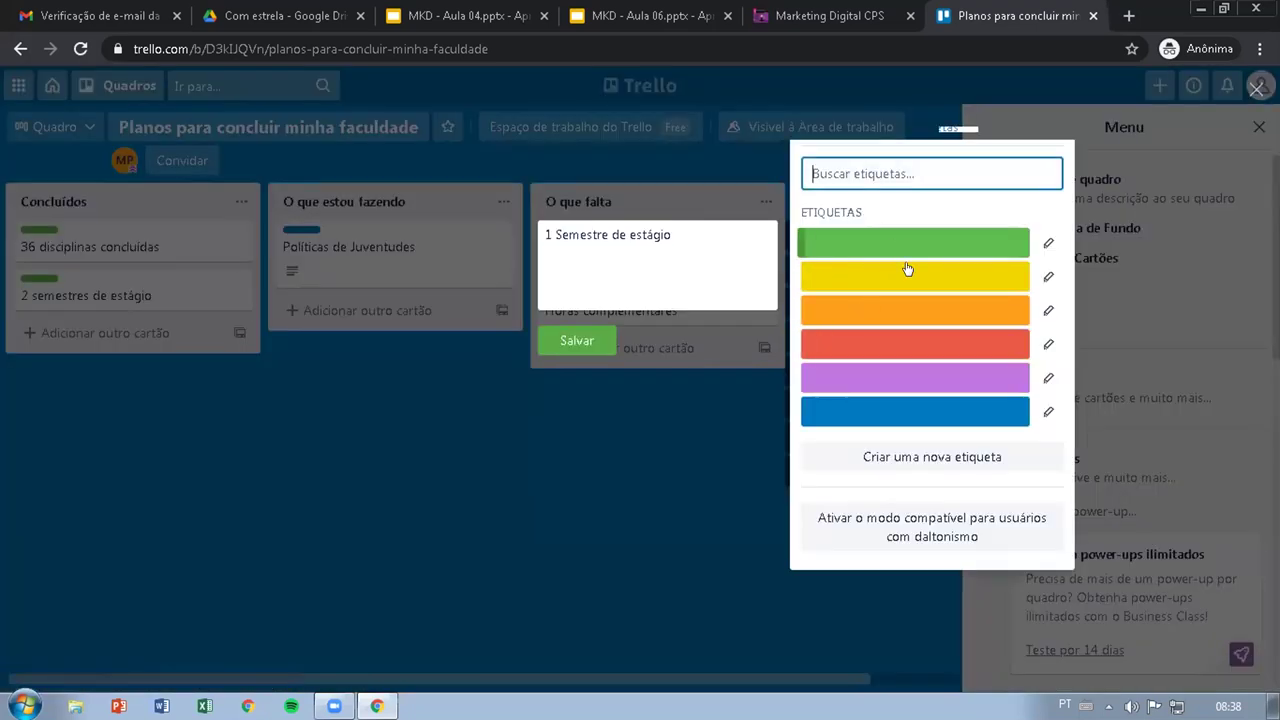
{"action": "left_click", "coordinate": [880, 312]}
{"action": "left_click", "coordinate": [578, 343]}
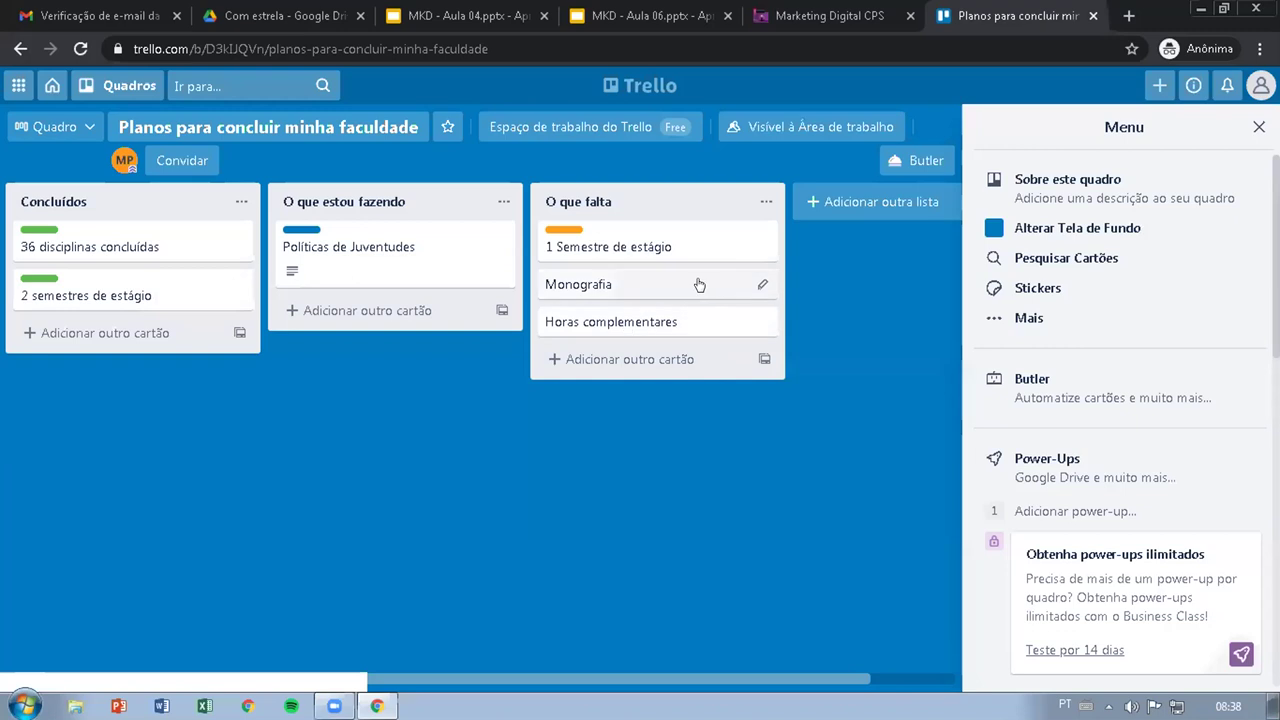
Step: Assign the orange label to the "Monografia" card in the "O que falta" list
{"action": "left_click", "coordinate": [762, 284]}
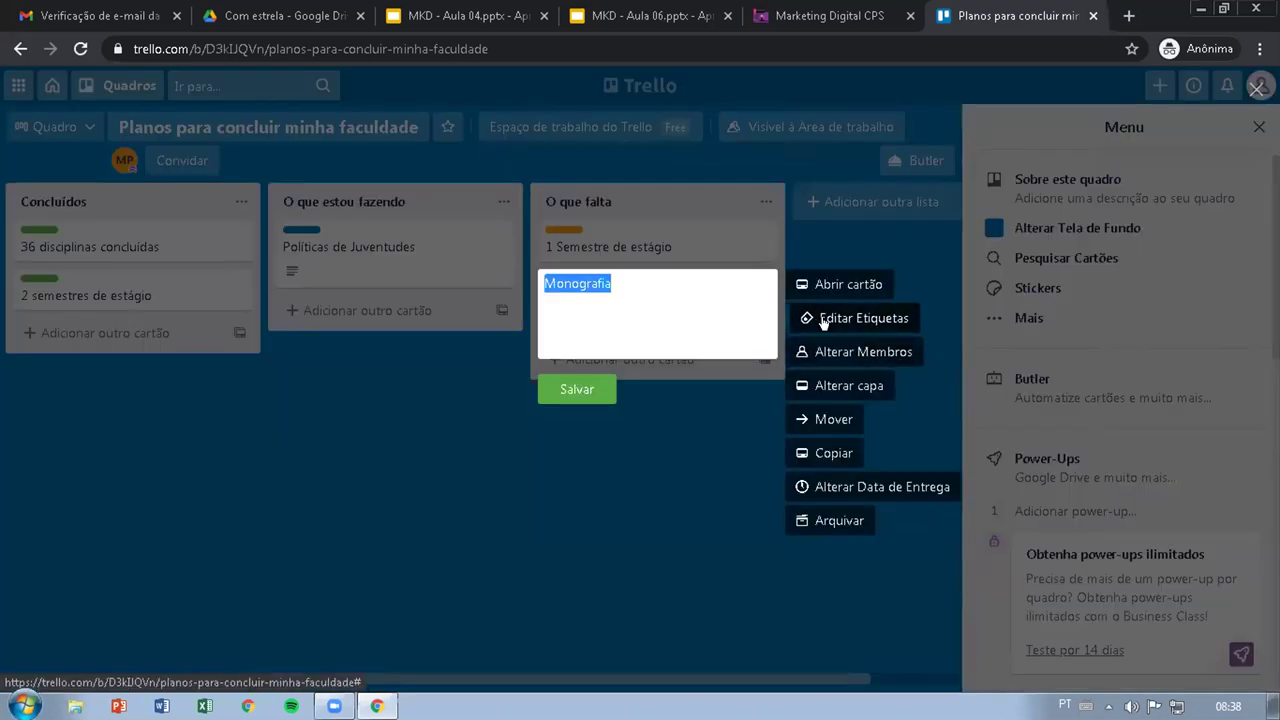
{"action": "left_click", "coordinate": [822, 319]}
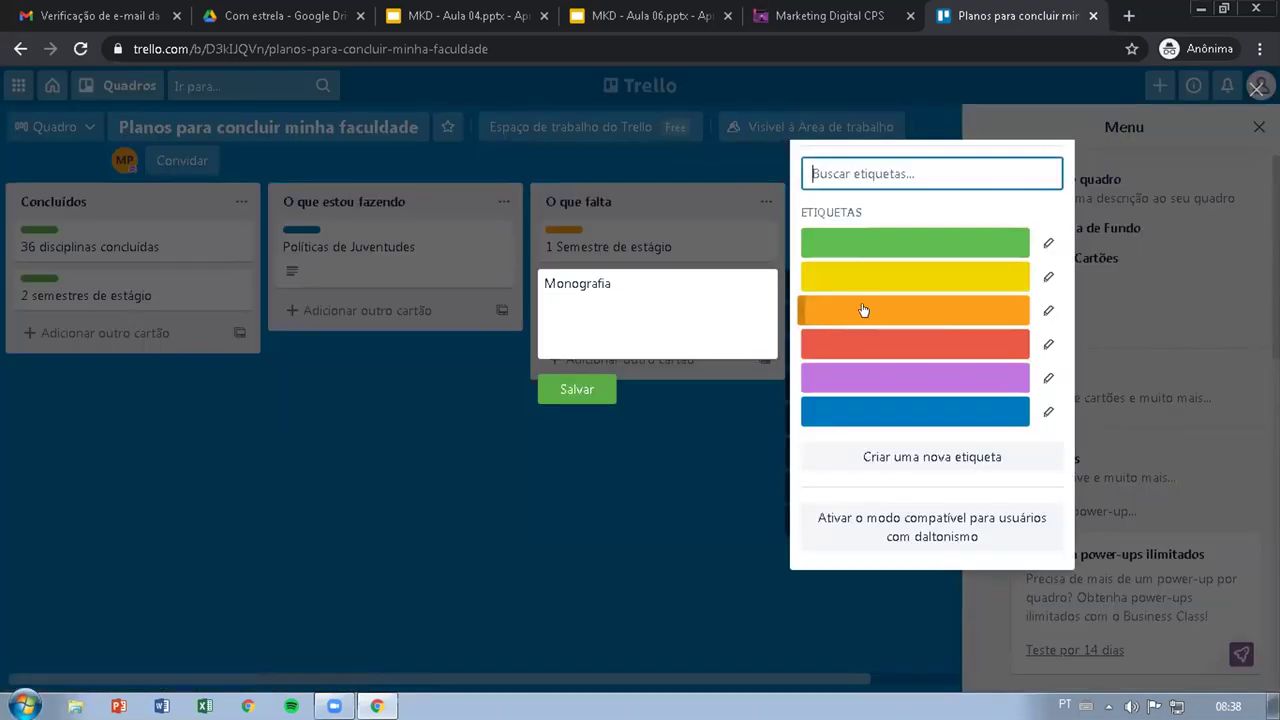
{"action": "left_click", "coordinate": [864, 310]}
{"action": "left_click", "coordinate": [586, 392]}
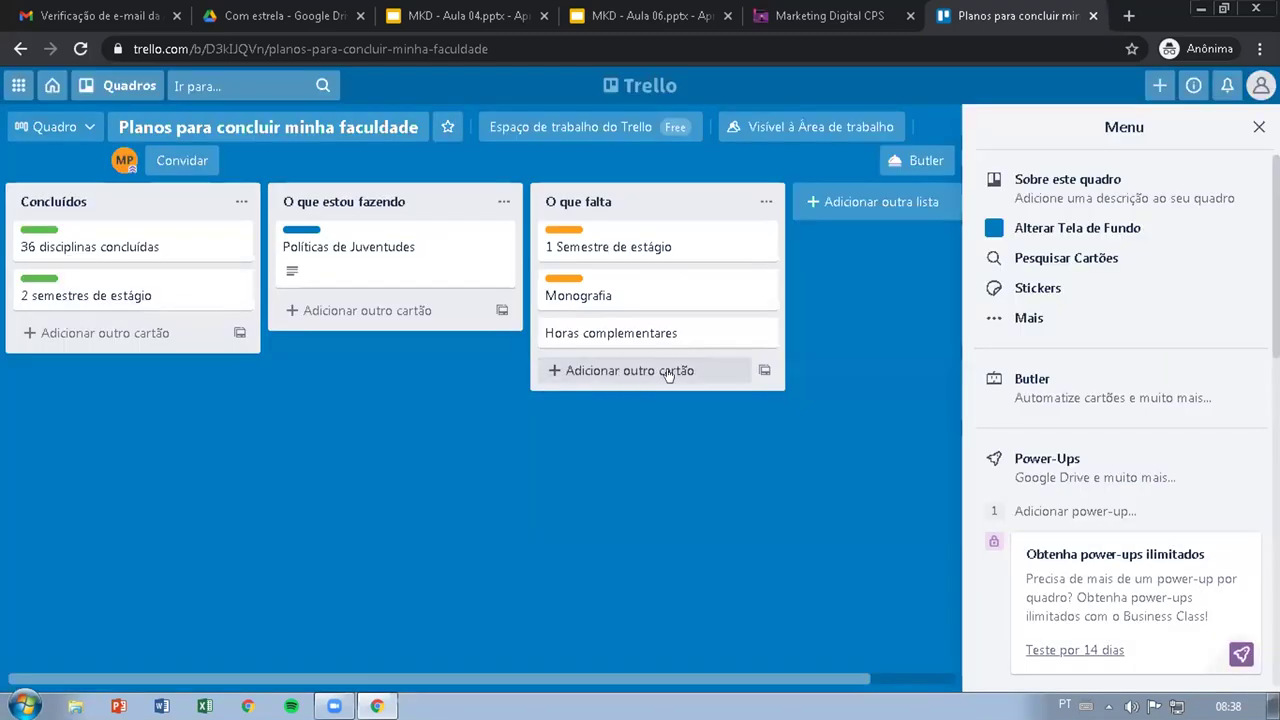
Step: Assign the orange label to the "Horas complementares" card in the "O que falta" list
{"action": "left_click", "coordinate": [760, 331]}
{"action": "left_click", "coordinate": [834, 369]}
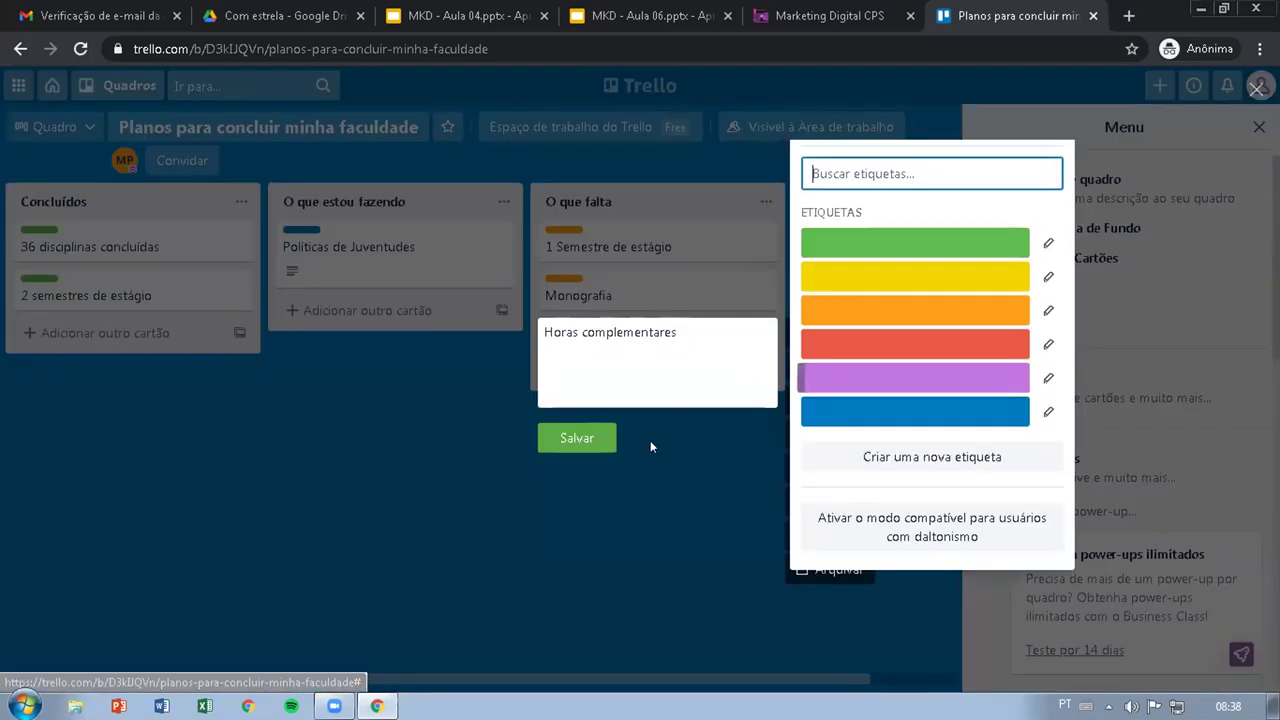
{"action": "left_click", "coordinate": [857, 310]}
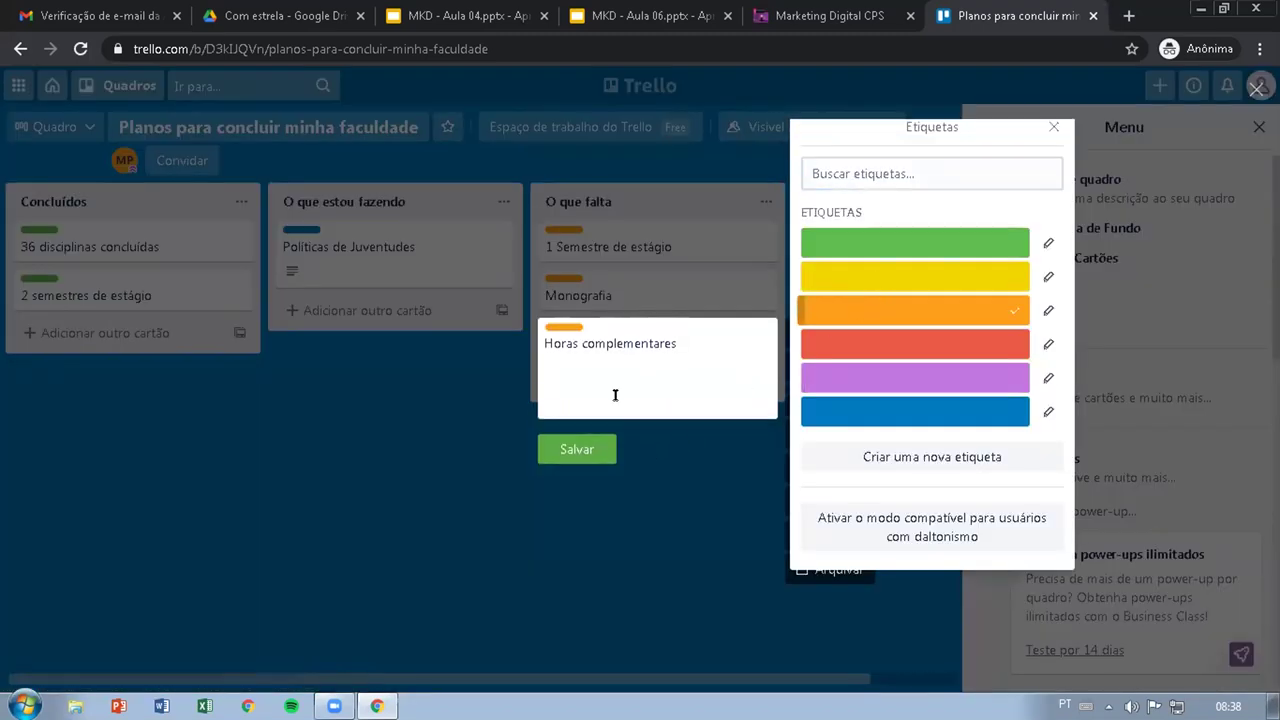
{"action": "left_click", "coordinate": [577, 440]}
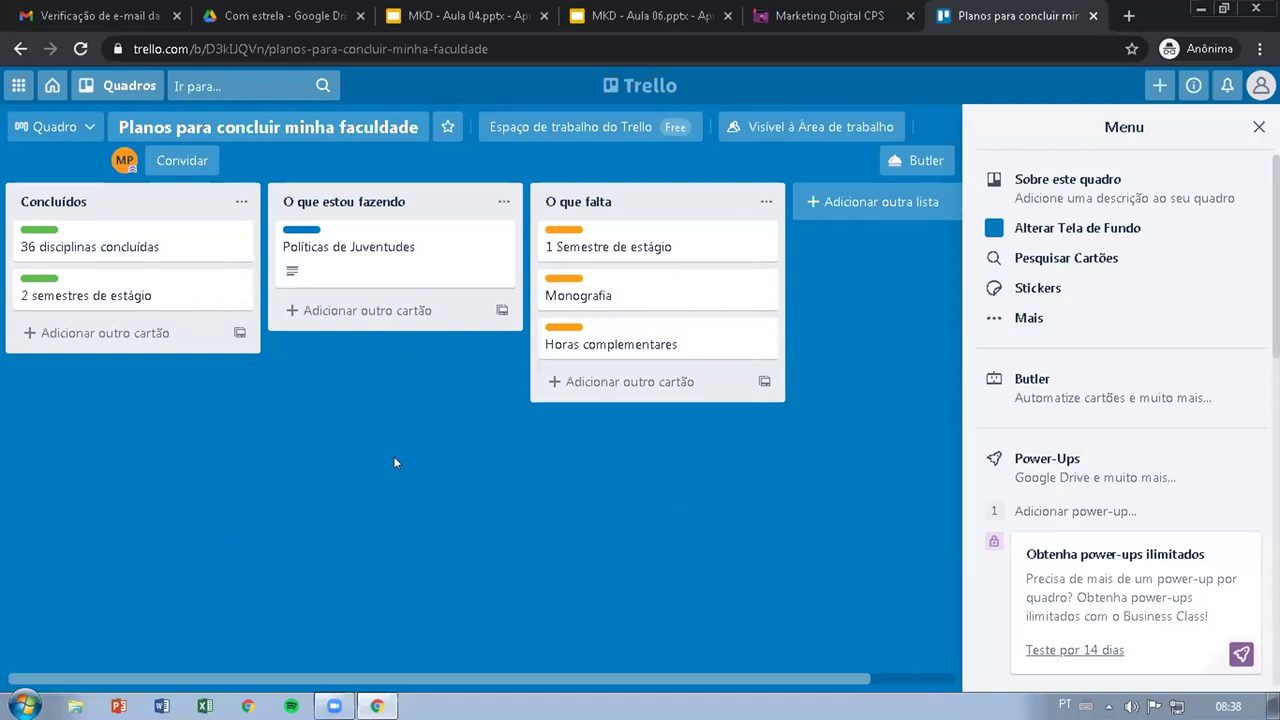
{"action": "left_click", "coordinate": [760, 241]}
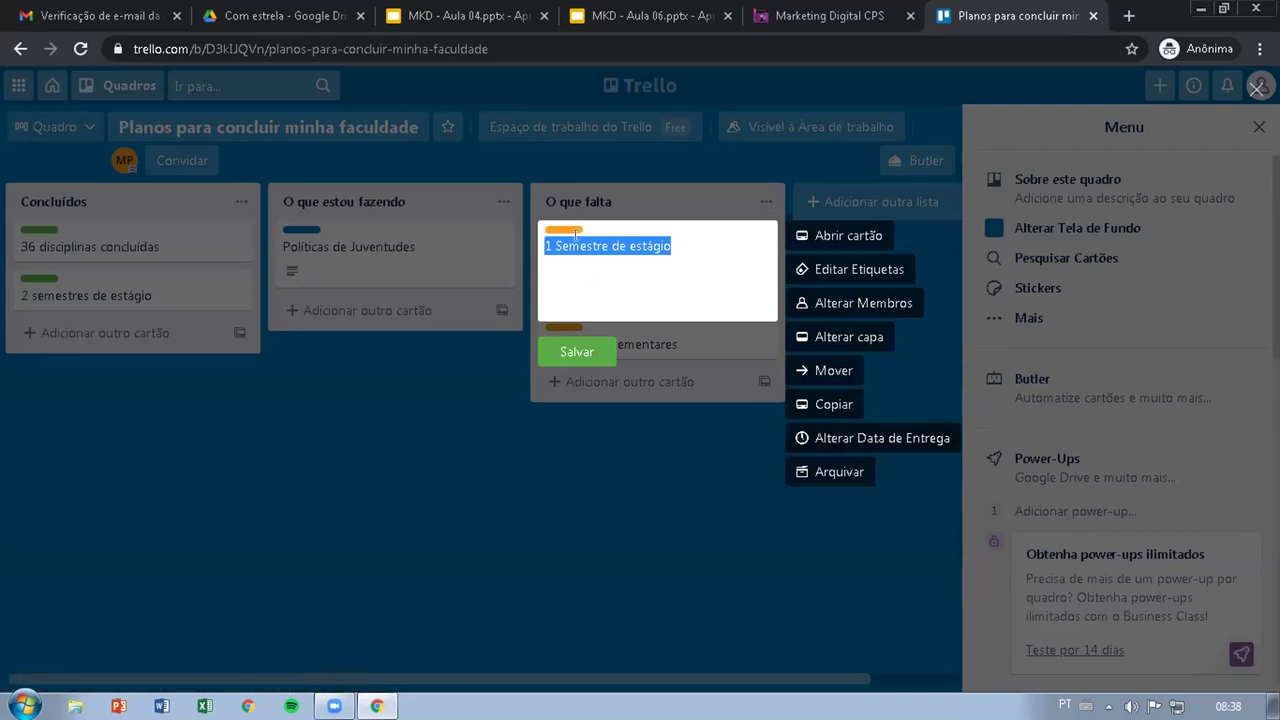
{"action": "left_click", "coordinate": [481, 474]}
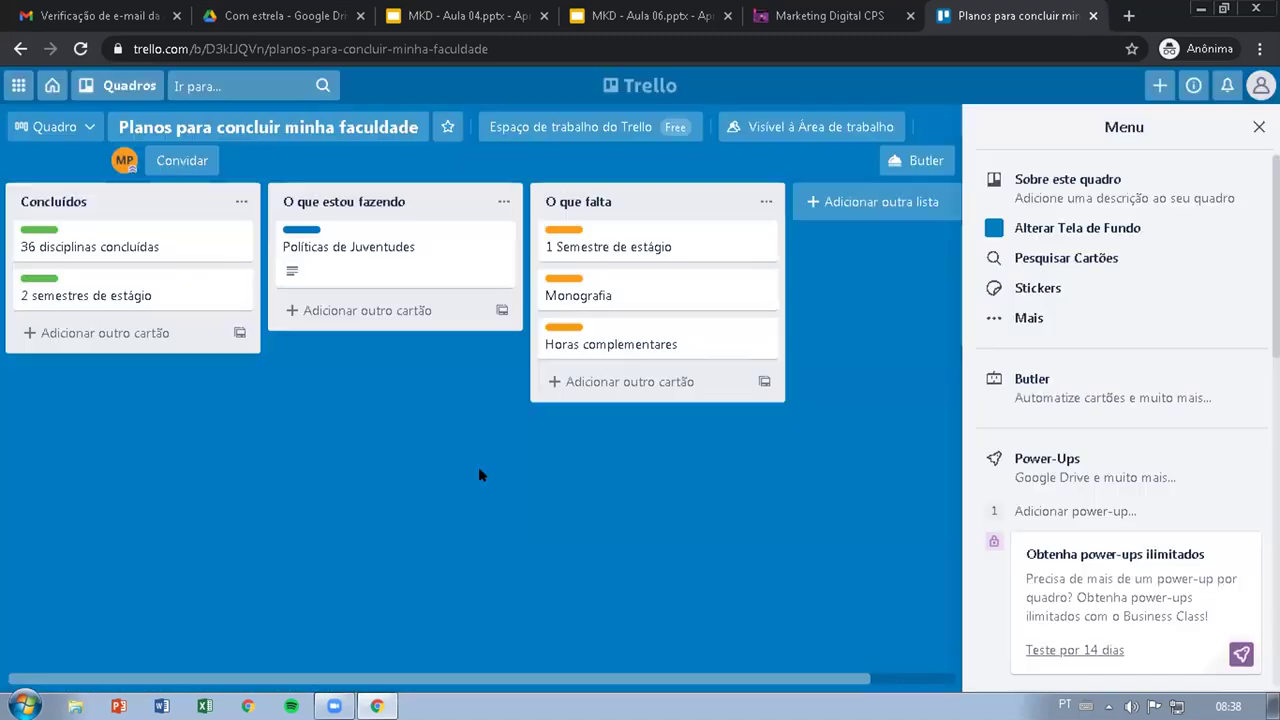
Step: Set the due date of the "36 disciplinas concluídas" card to 27/01/2021 and mark that date as complete
{"action": "left_click", "coordinate": [235, 236]}
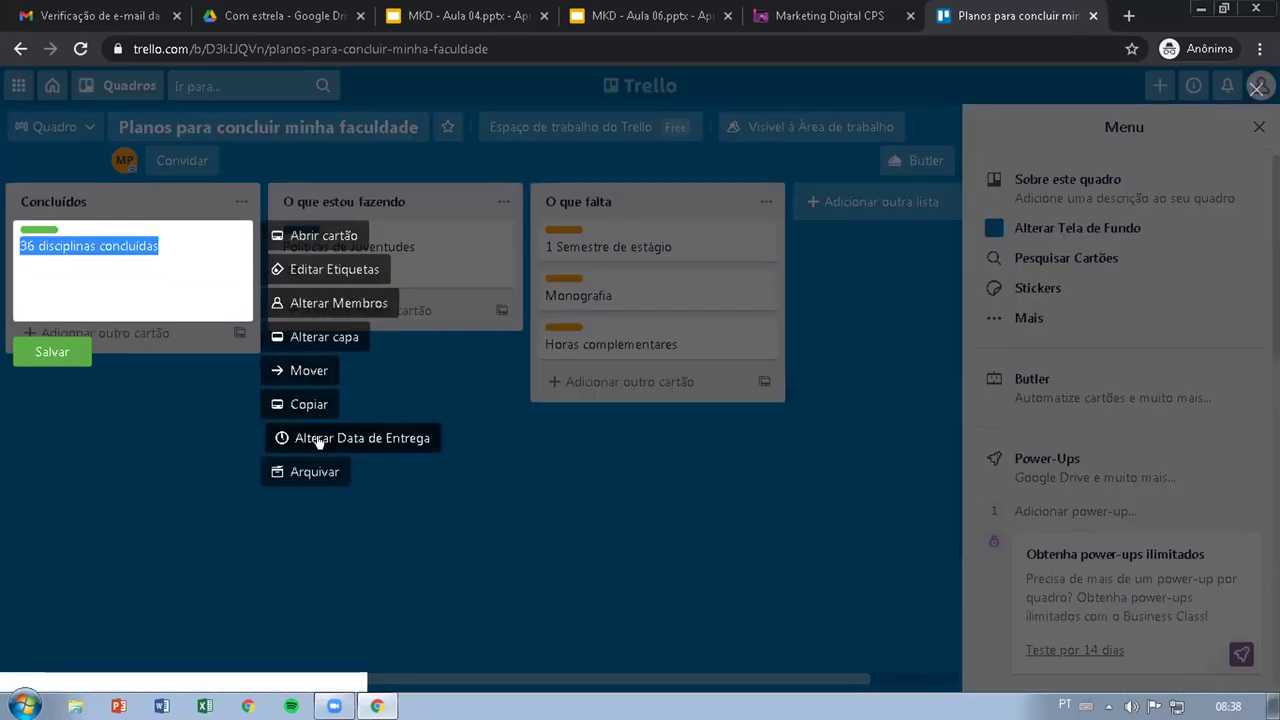
{"action": "left_click", "coordinate": [290, 519]}
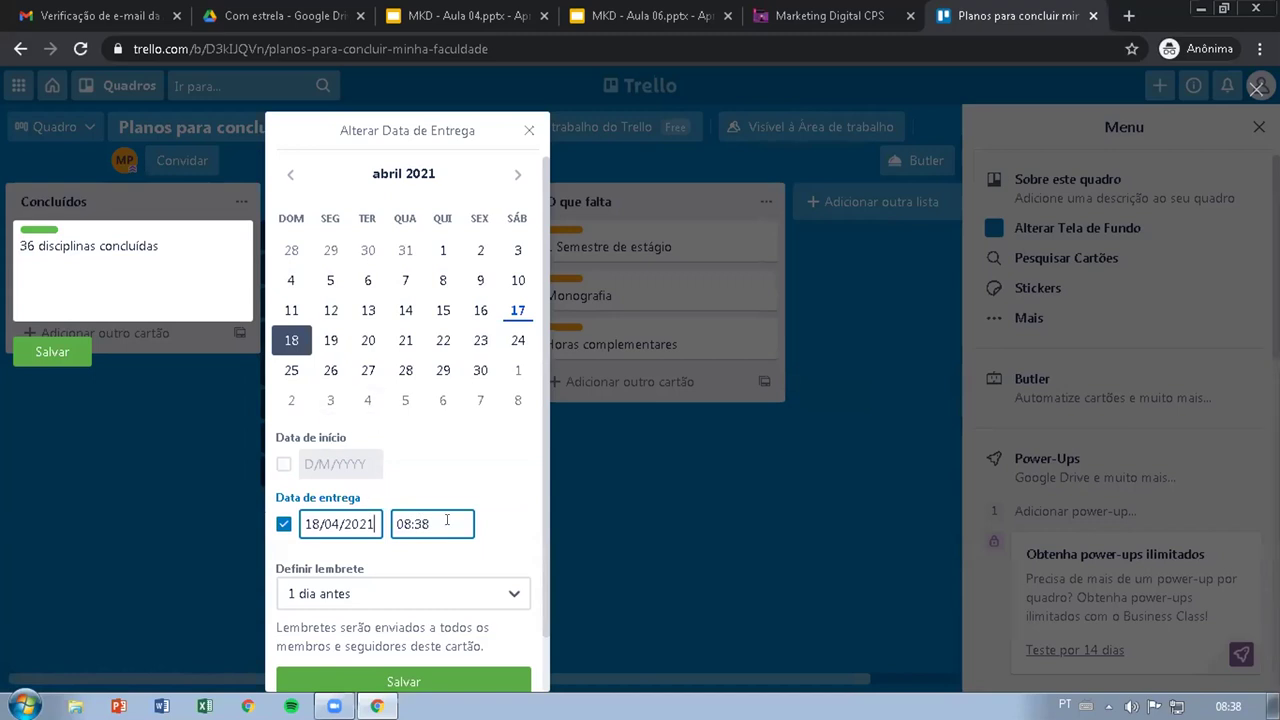
{"action": "scroll", "coordinate": [378, 418], "scroll_direction": "down", "scroll_amount": 1}
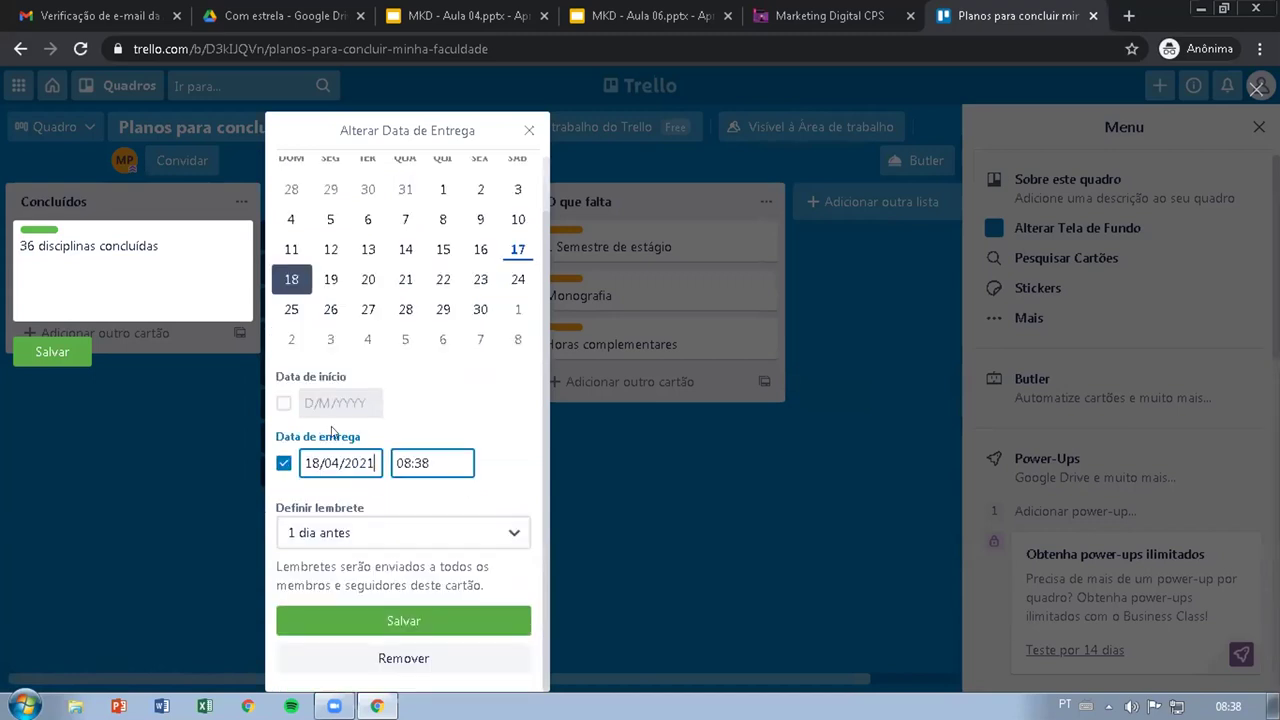
{"action": "scroll", "coordinate": [337, 370], "scroll_direction": "up", "scroll_amount": 1}
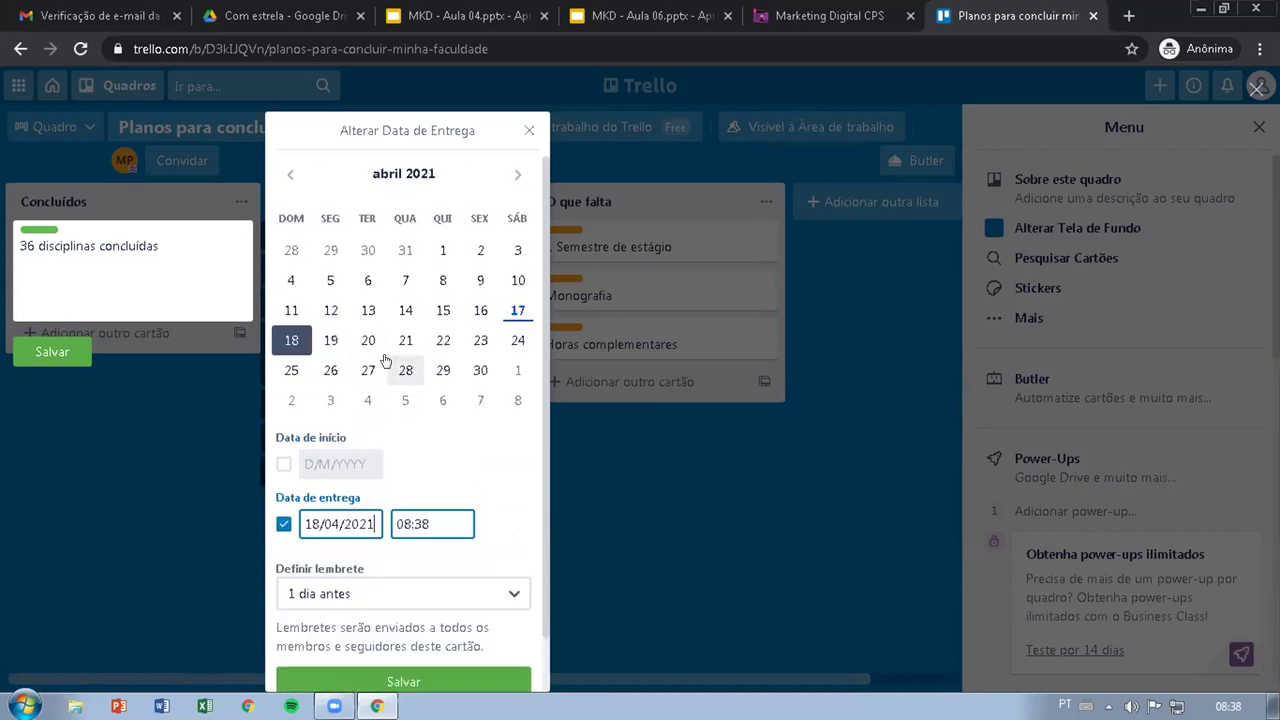
{"action": "left_click", "coordinate": [291, 176]}
{"action": "left_click", "coordinate": [291, 176]}
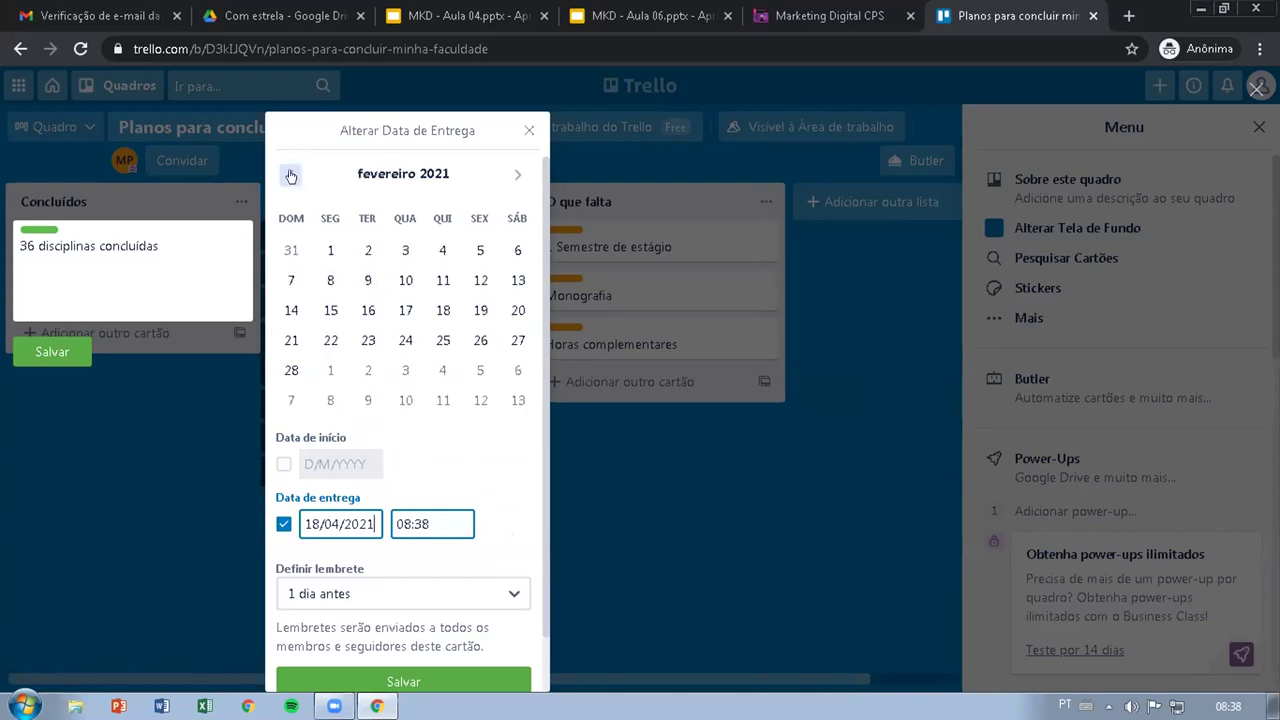
{"action": "left_click", "coordinate": [291, 176]}
{"action": "left_click", "coordinate": [403, 370]}
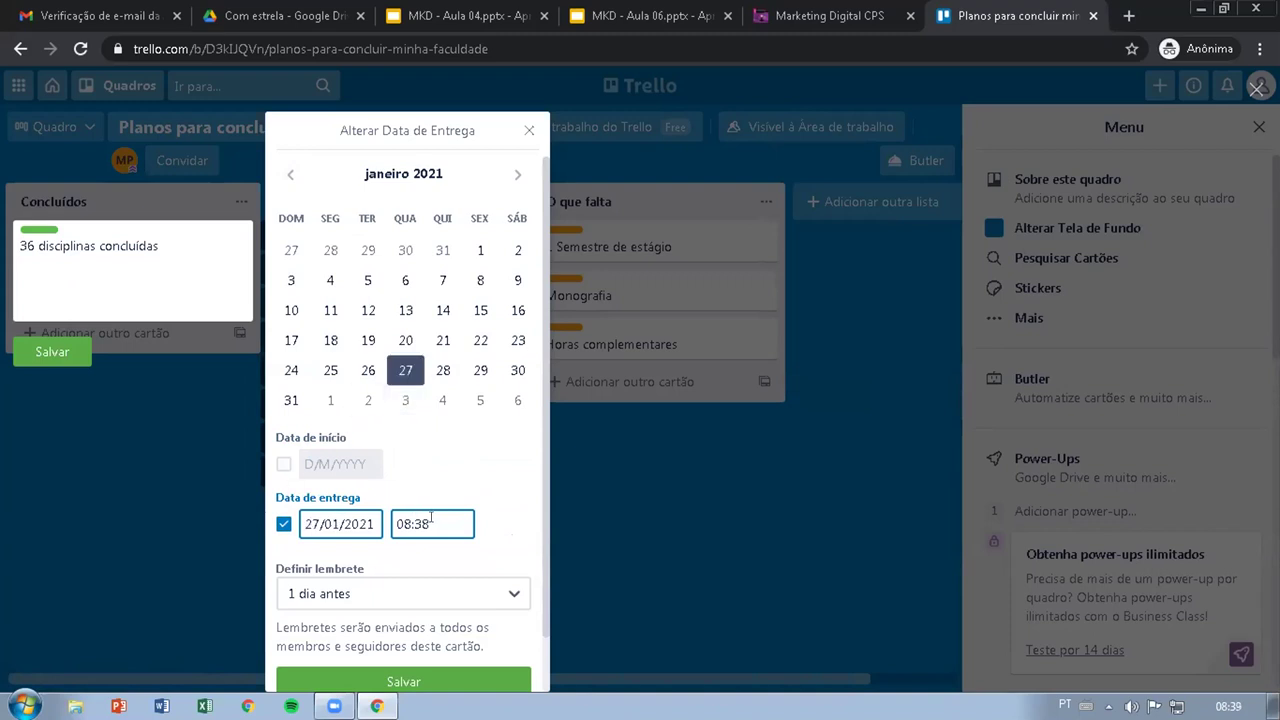
{"action": "scroll", "coordinate": [437, 454], "scroll_direction": "down", "scroll_amount": 1}
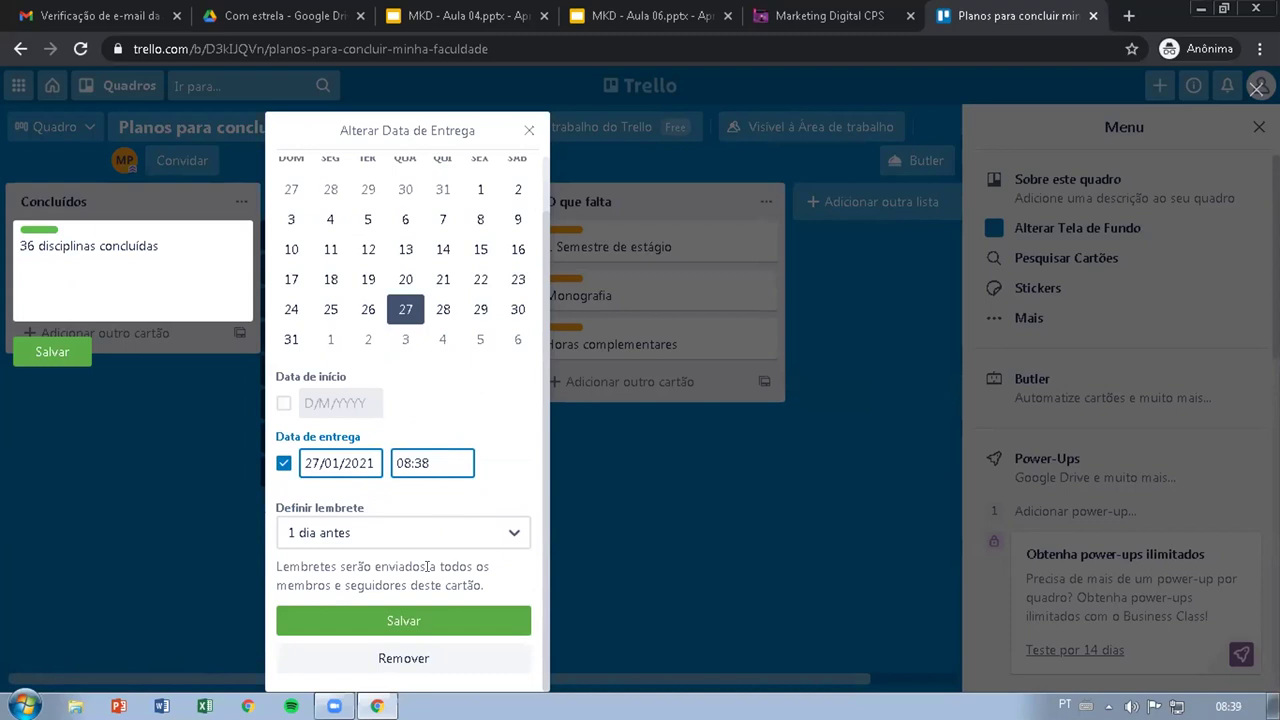
{"action": "left_click", "coordinate": [389, 622]}
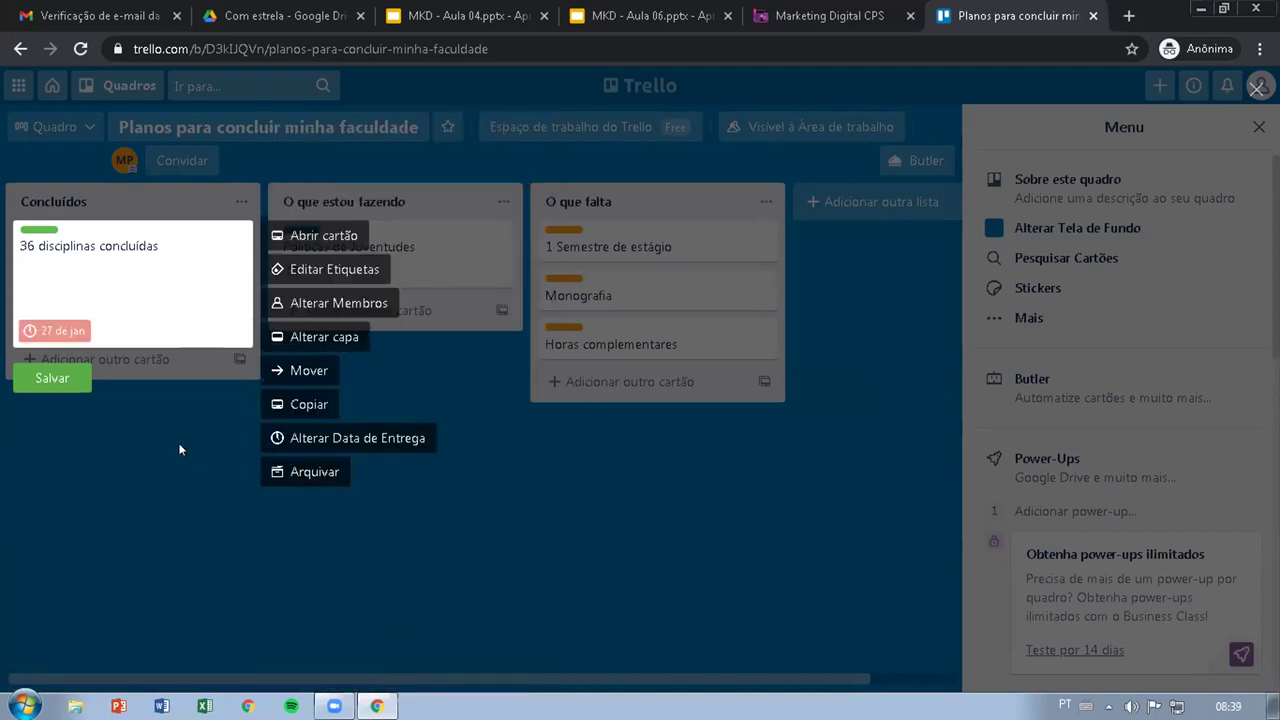
{"action": "left_click", "coordinate": [50, 374]}
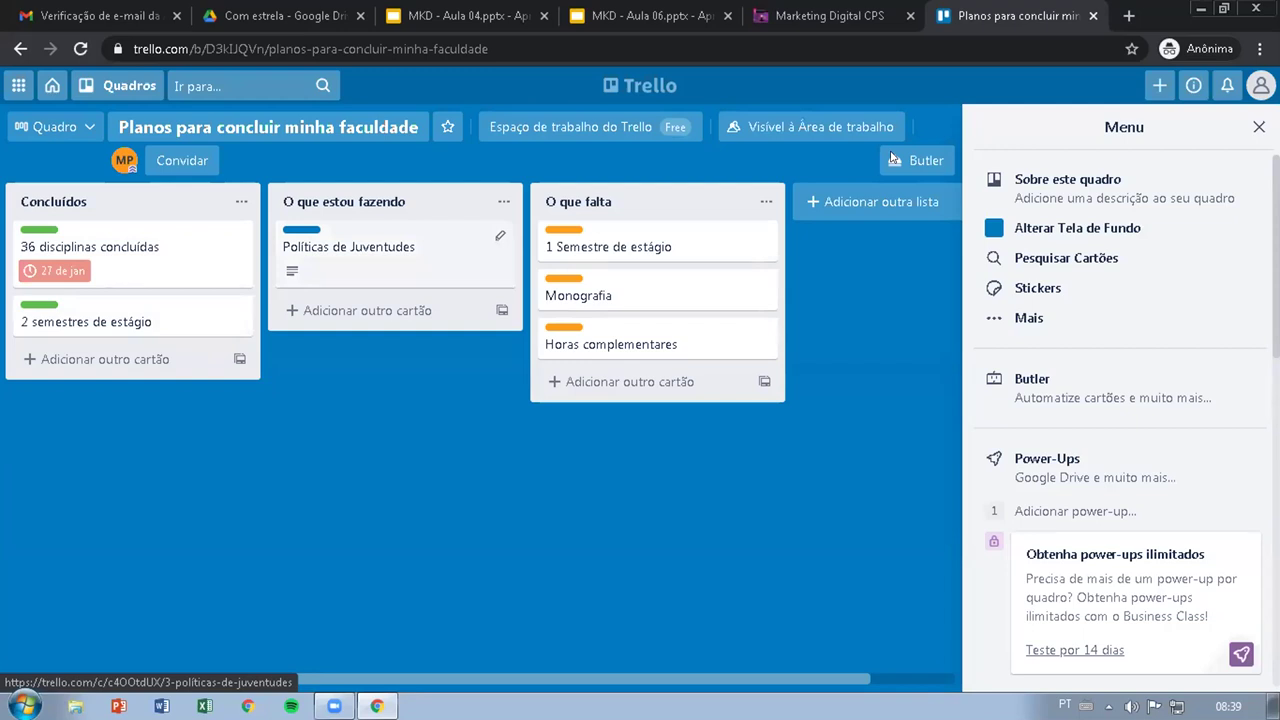
{"action": "left_click", "coordinate": [66, 268]}
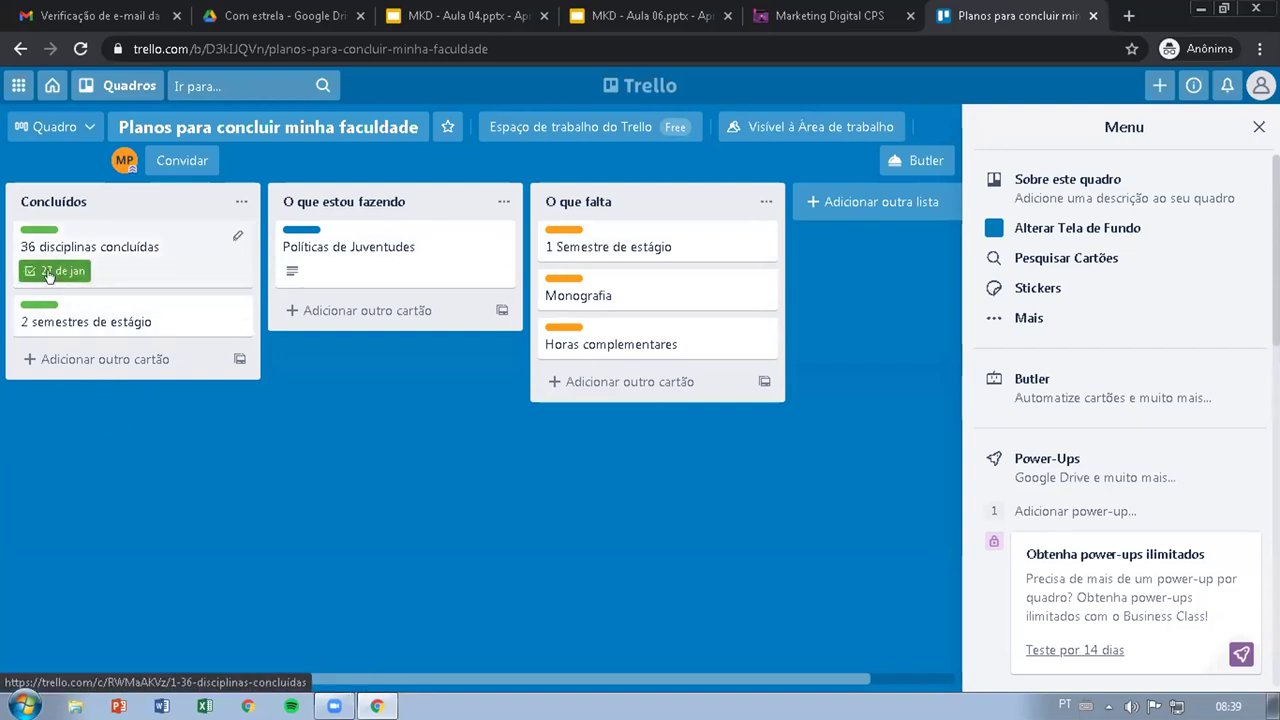
Step: Give the "2 semestres de estágio" card the due date 27/01/2021, mark it complete and save the card
{"action": "left_click", "coordinate": [238, 311]}
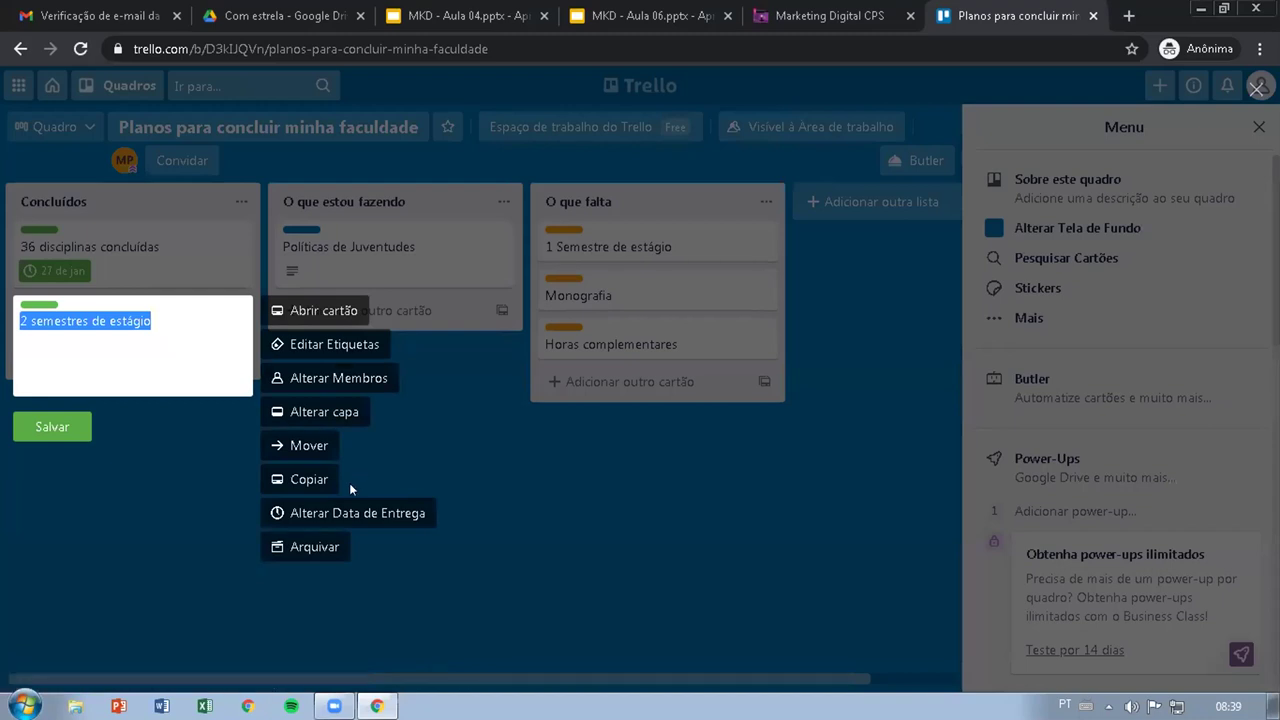
{"action": "left_click", "coordinate": [338, 511]}
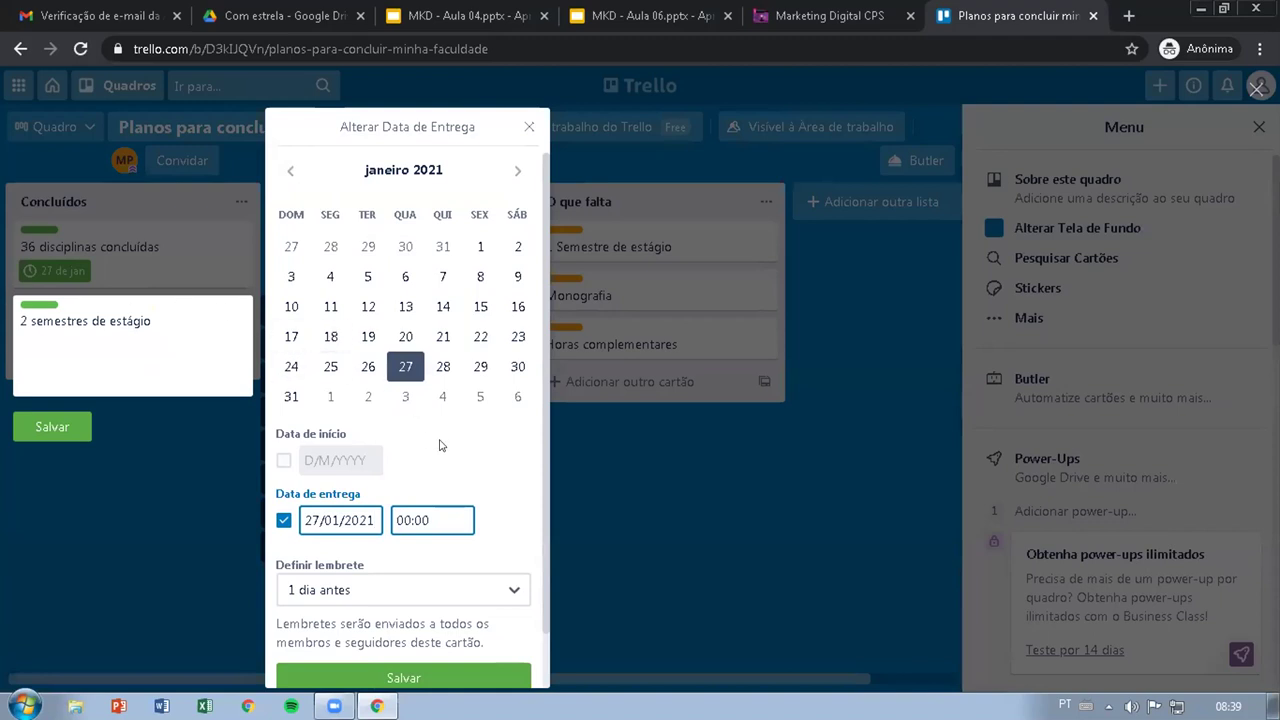
{"action": "scroll", "coordinate": [440, 445], "scroll_direction": "down", "scroll_amount": 1}
{"action": "left_click", "coordinate": [405, 616]}
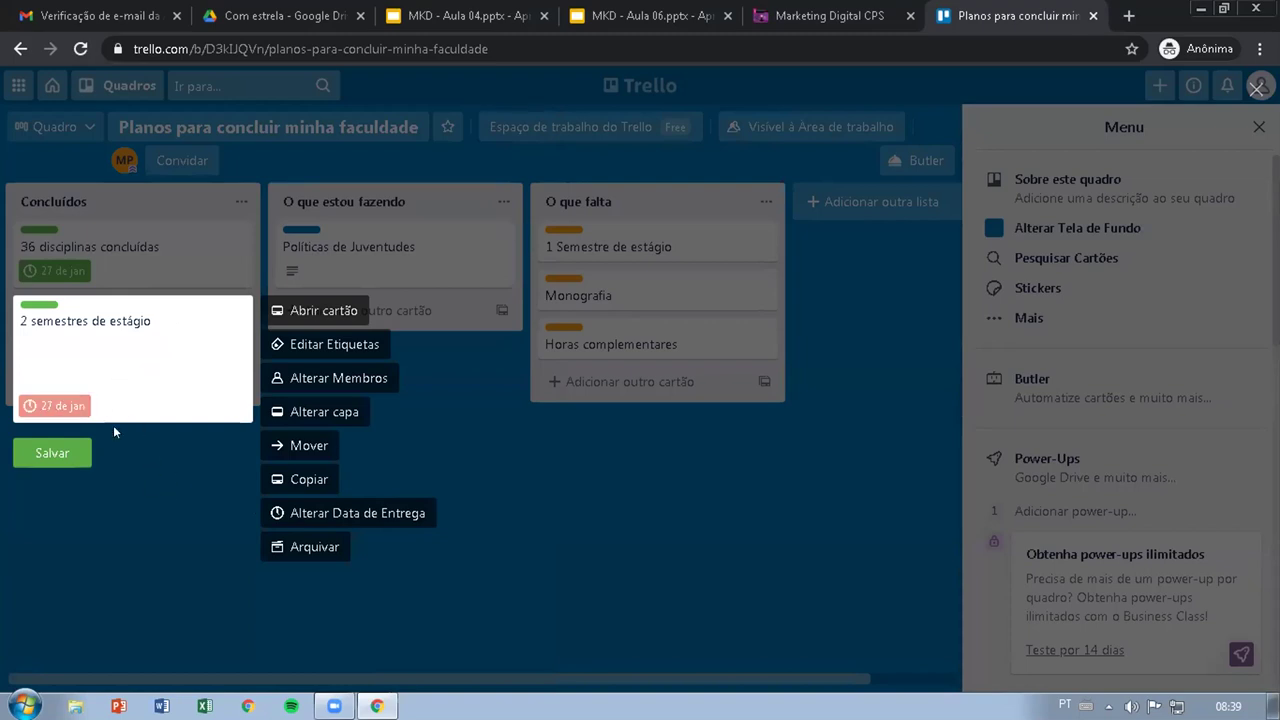
{"action": "left_click", "coordinate": [33, 404]}
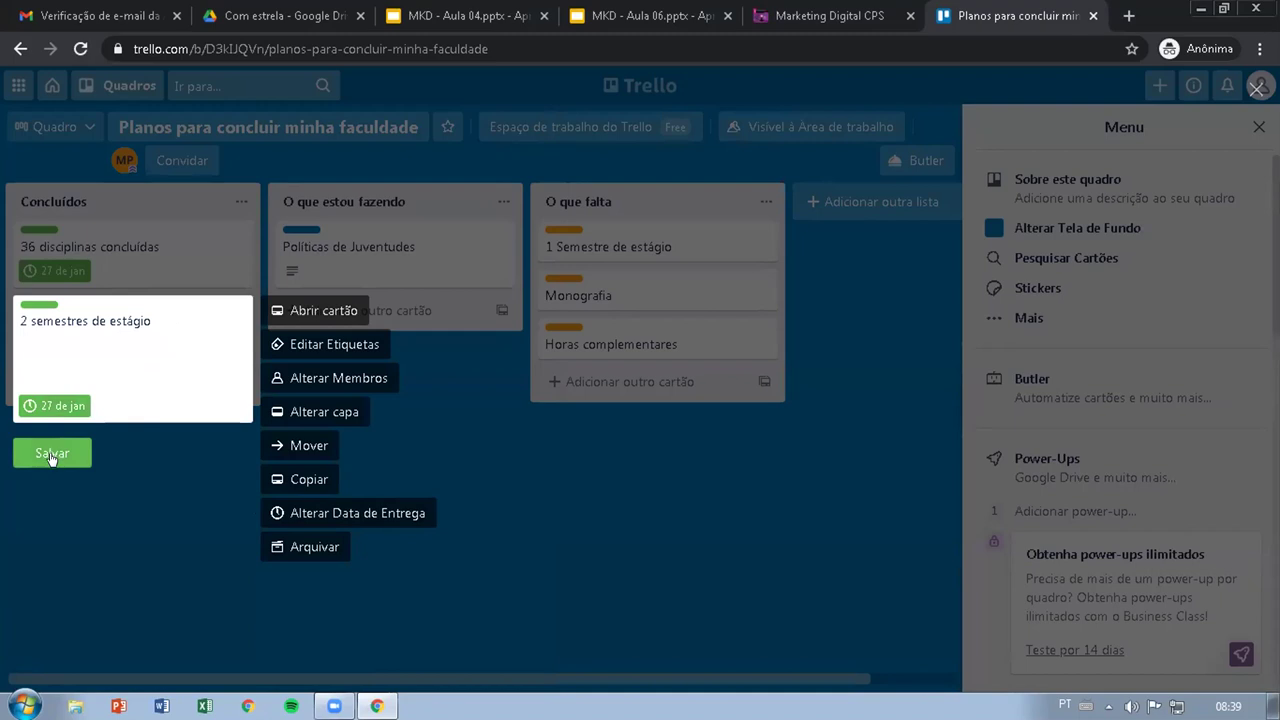
{"action": "left_click", "coordinate": [52, 454]}
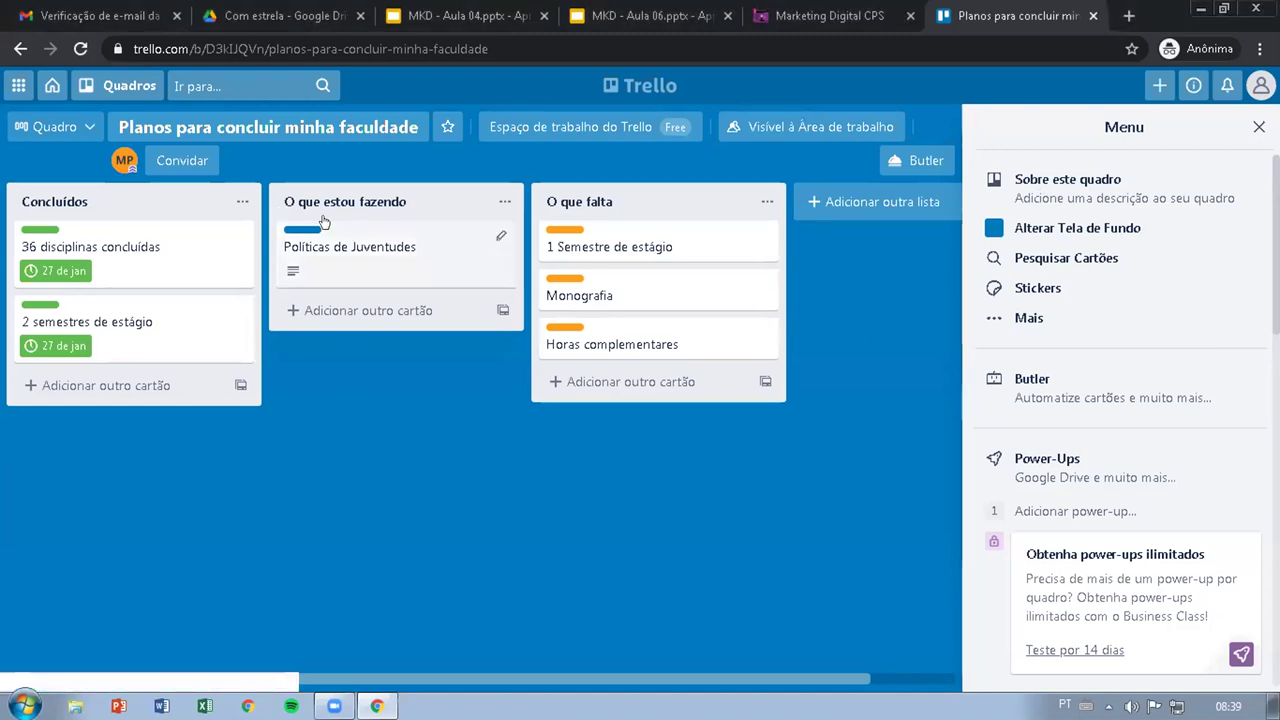
Step: Set the due date of the "Políticas de Juventudes" card to 19/04/2021 and save the card
{"action": "left_click", "coordinate": [500, 239]}
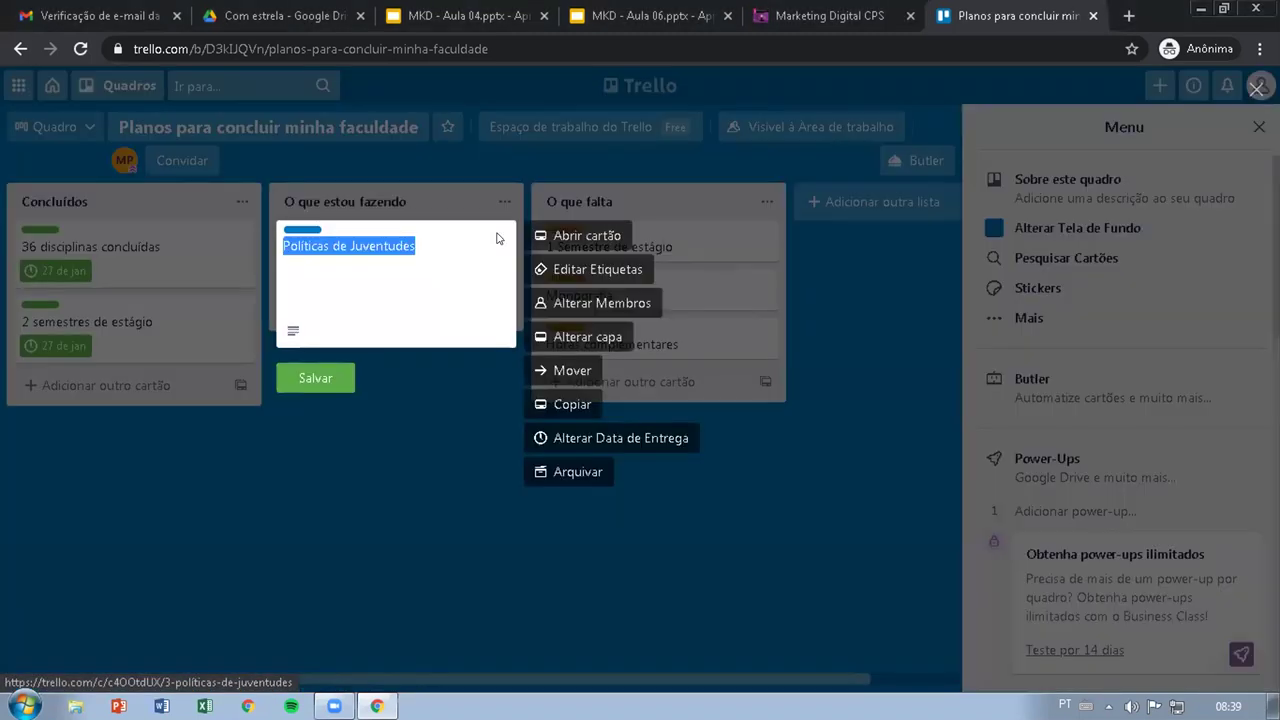
{"action": "left_click", "coordinate": [590, 440]}
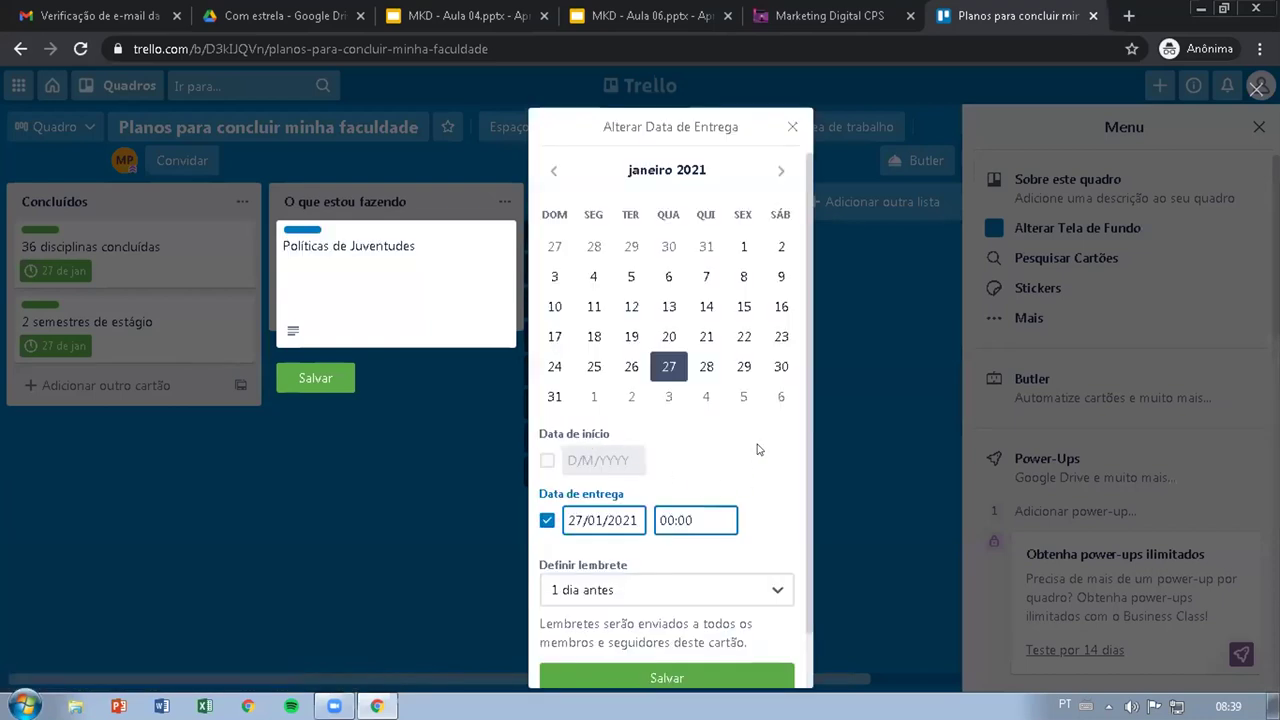
{"action": "left_click", "coordinate": [778, 172]}
{"action": "left_click", "coordinate": [778, 172]}
{"action": "left_click", "coordinate": [778, 172]}
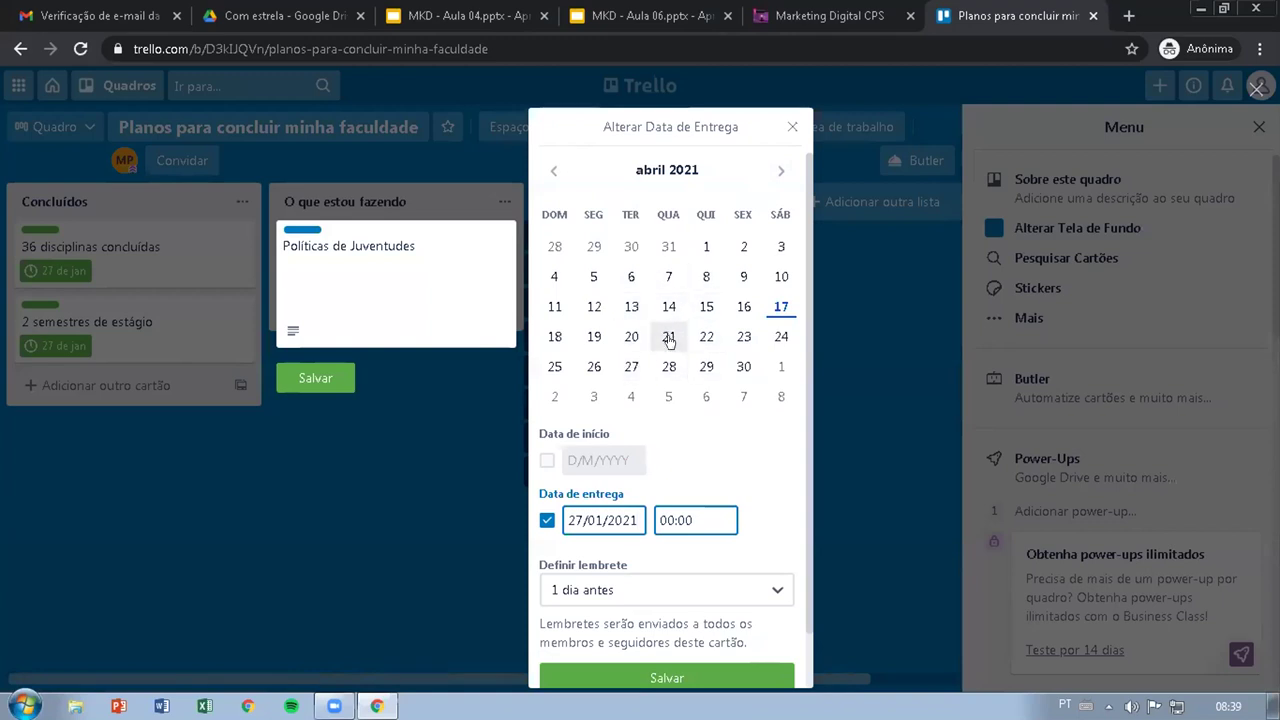
{"action": "left_click", "coordinate": [707, 307]}
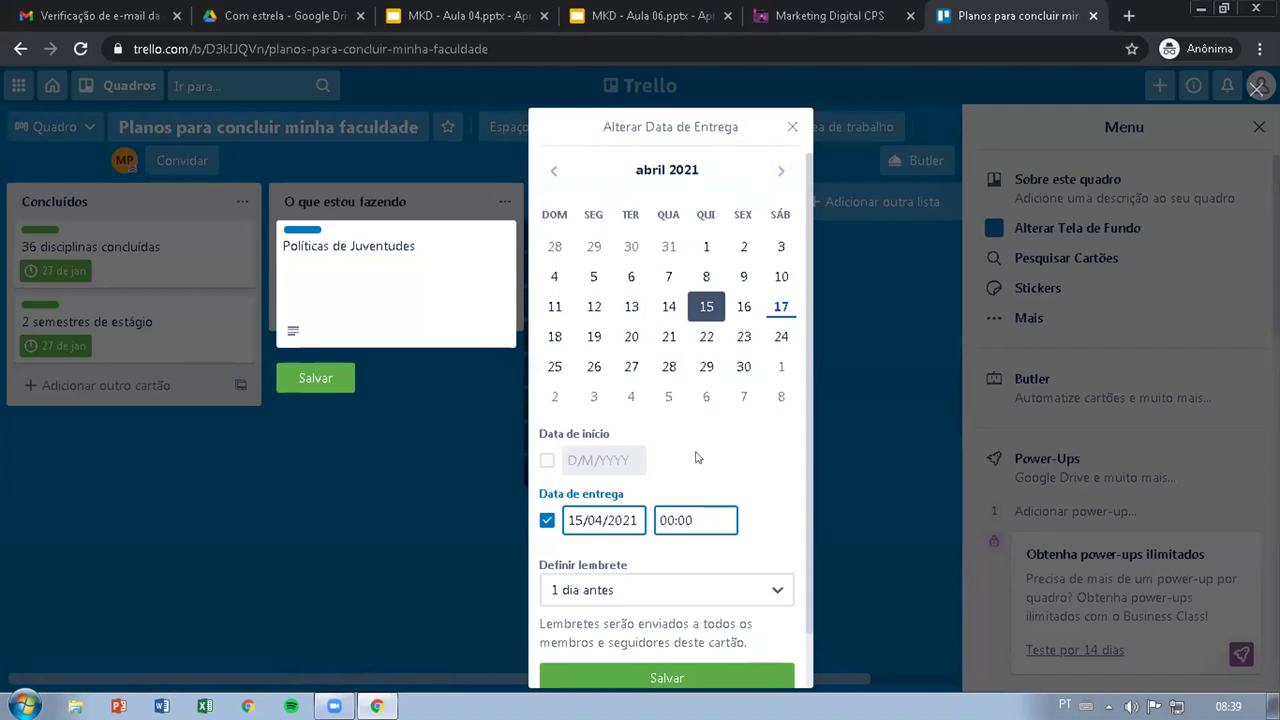
{"action": "scroll", "coordinate": [697, 457], "scroll_direction": "down", "scroll_amount": 1}
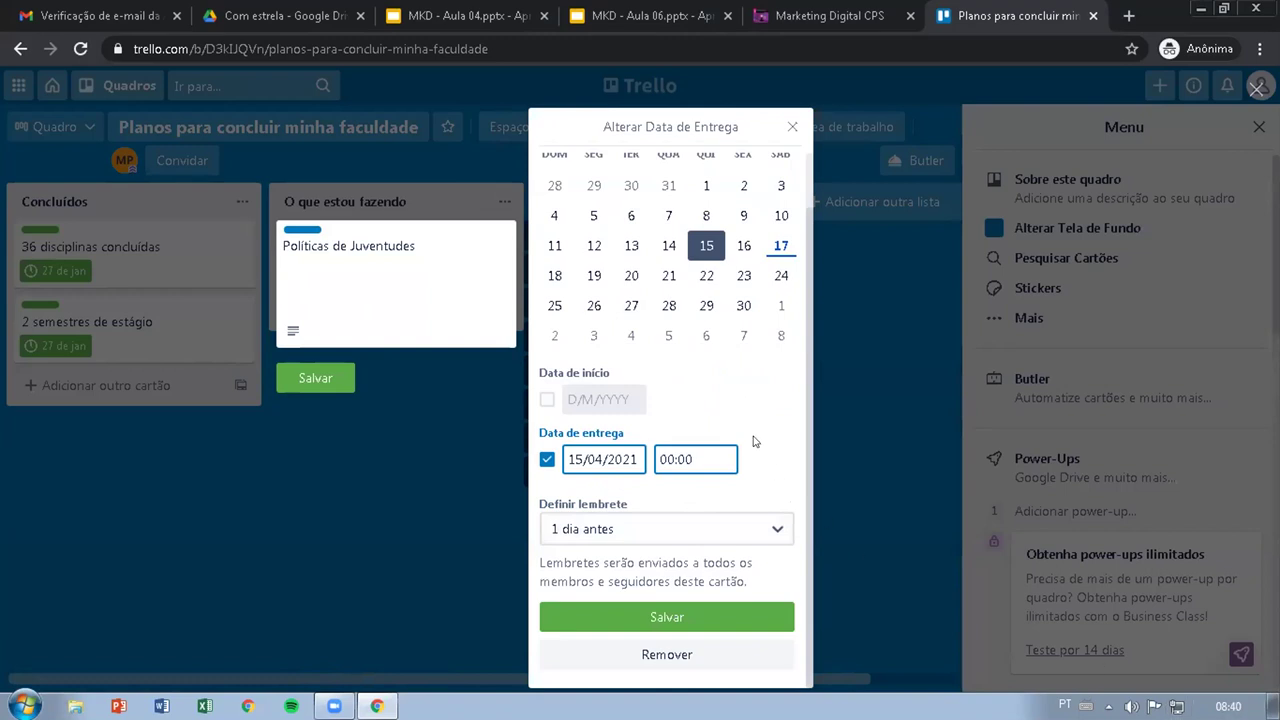
{"action": "left_click", "coordinate": [582, 278]}
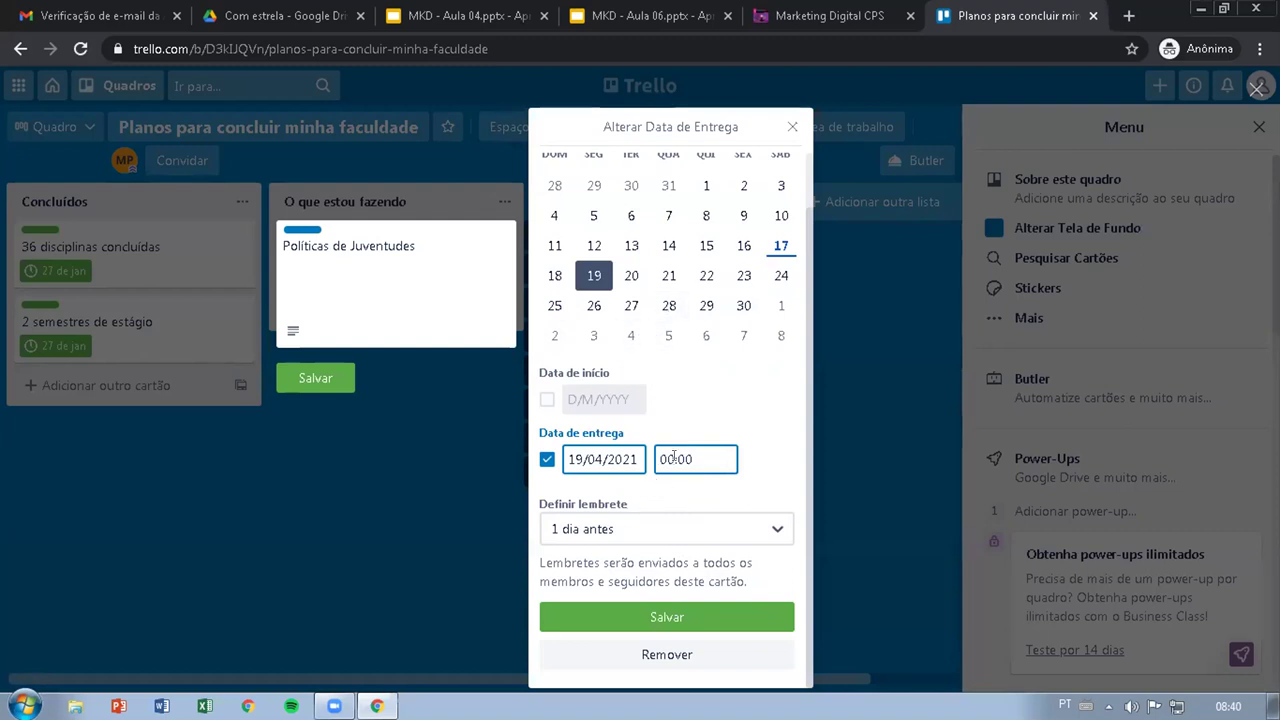
{"action": "left_click", "coordinate": [680, 620]}
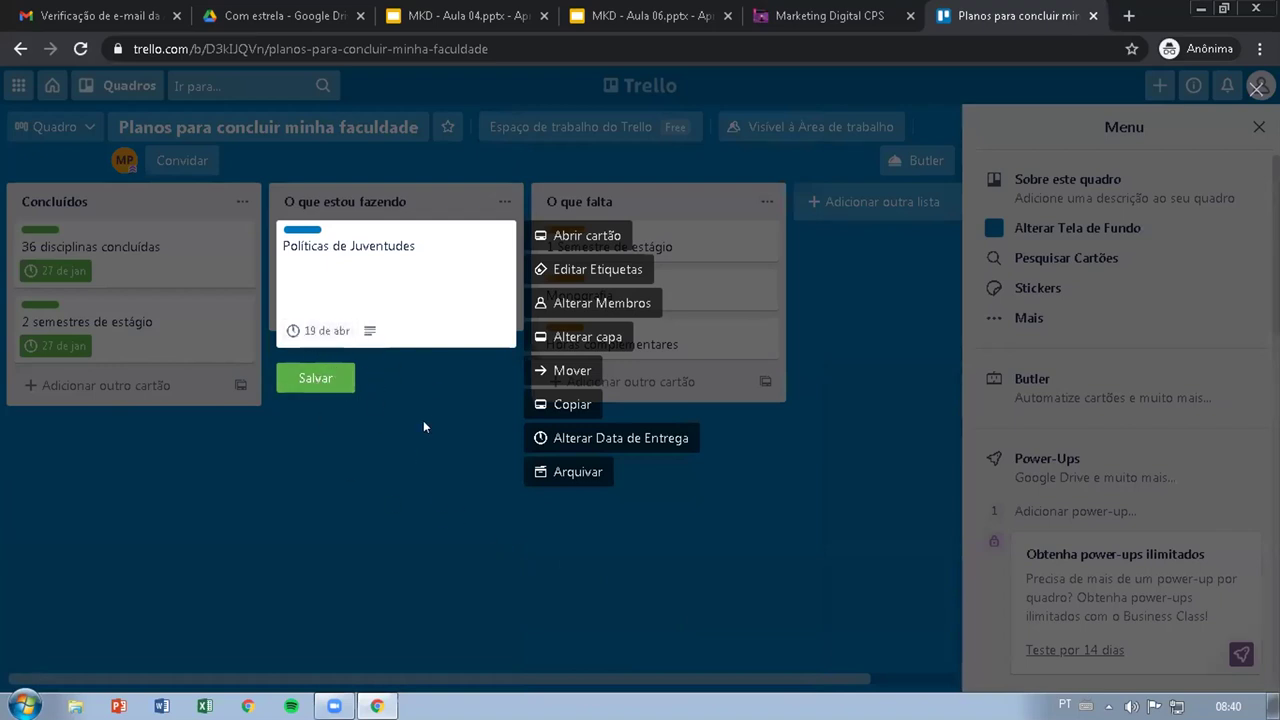
{"action": "left_click", "coordinate": [314, 379]}
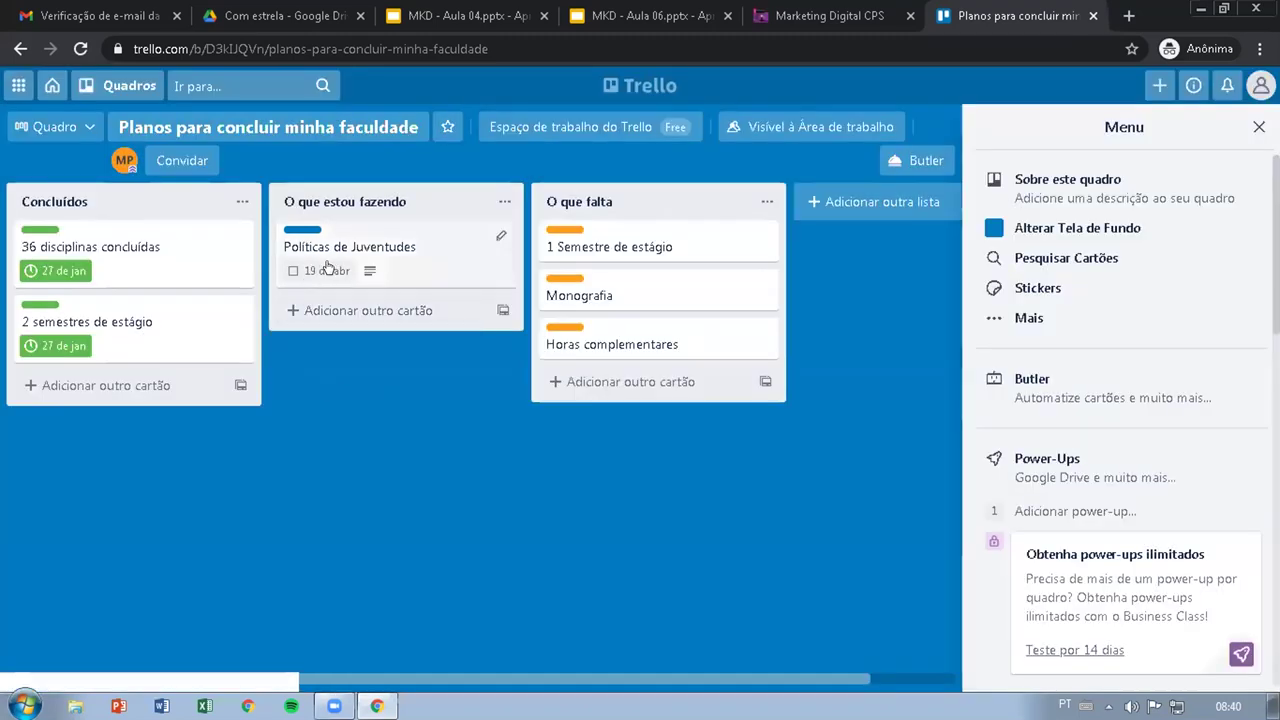
Step: Give the "1 Semestre de estágio" card the due date 25/08/2021 and save it
{"action": "left_click", "coordinate": [757, 237]}
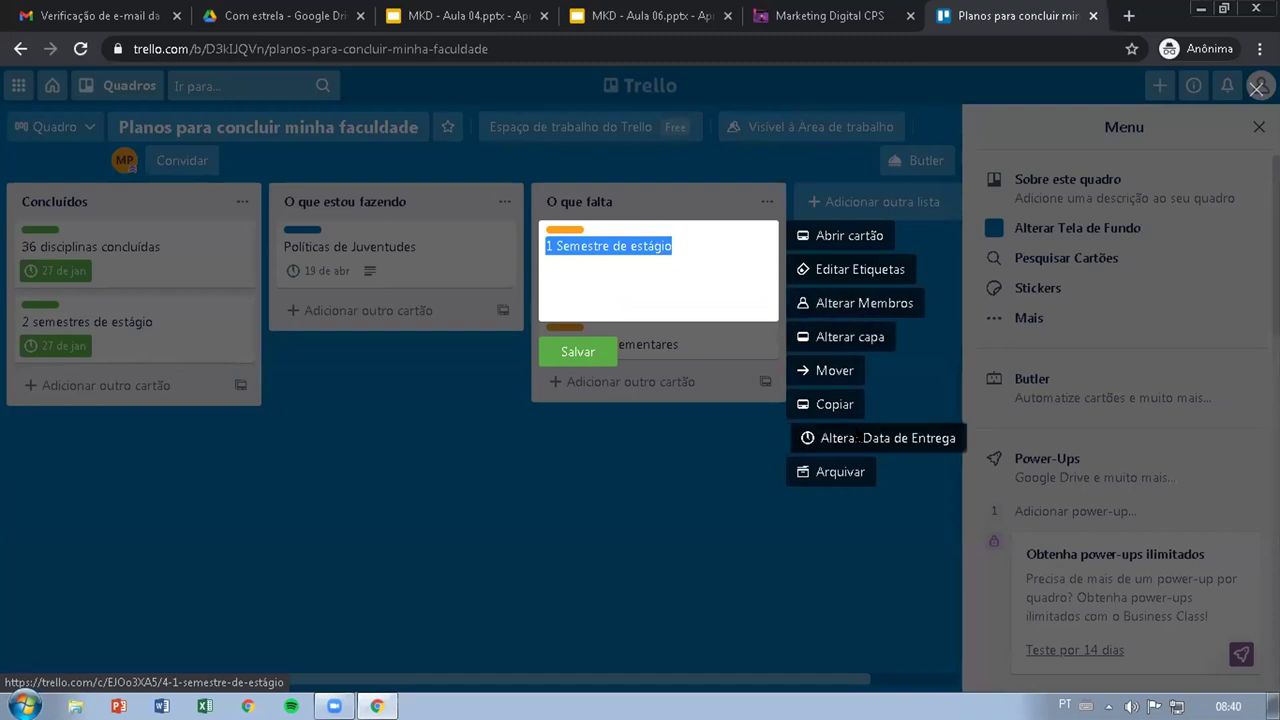
{"action": "left_click", "coordinate": [856, 436]}
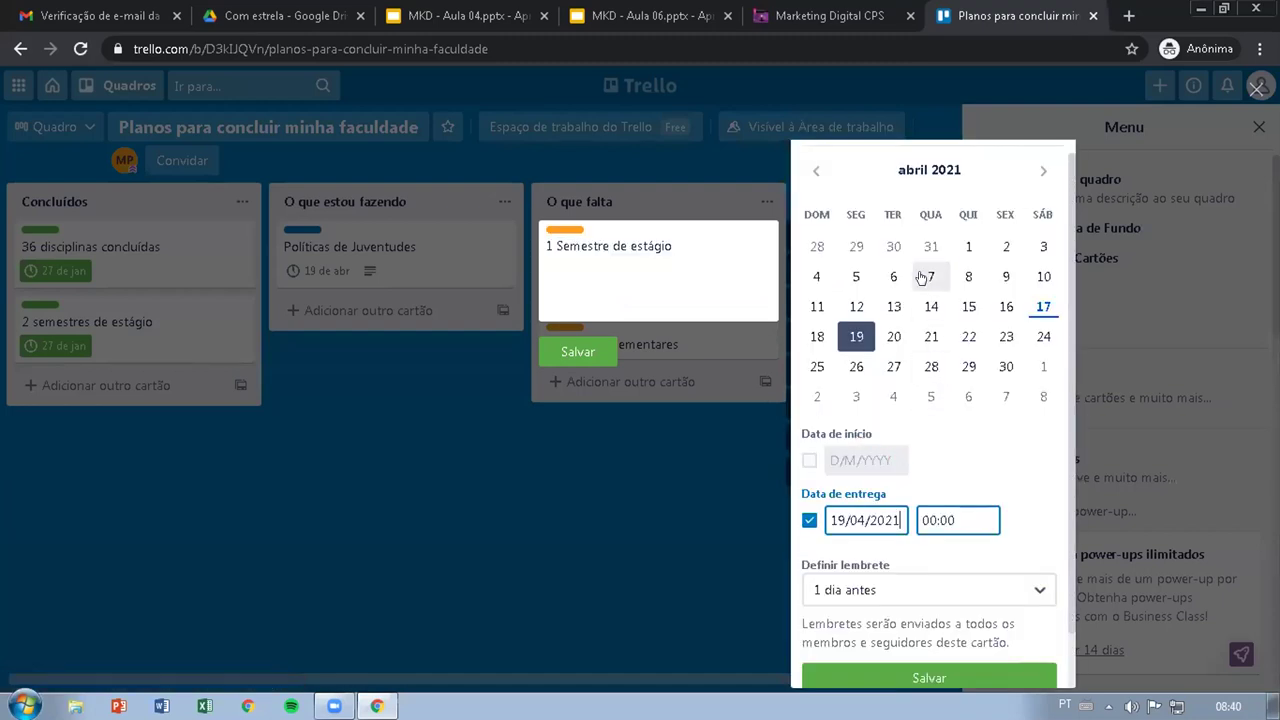
{"action": "left_click", "coordinate": [1043, 171]}
{"action": "left_click", "coordinate": [1043, 171]}
{"action": "left_click", "coordinate": [1043, 171]}
{"action": "left_click", "coordinate": [1043, 171]}
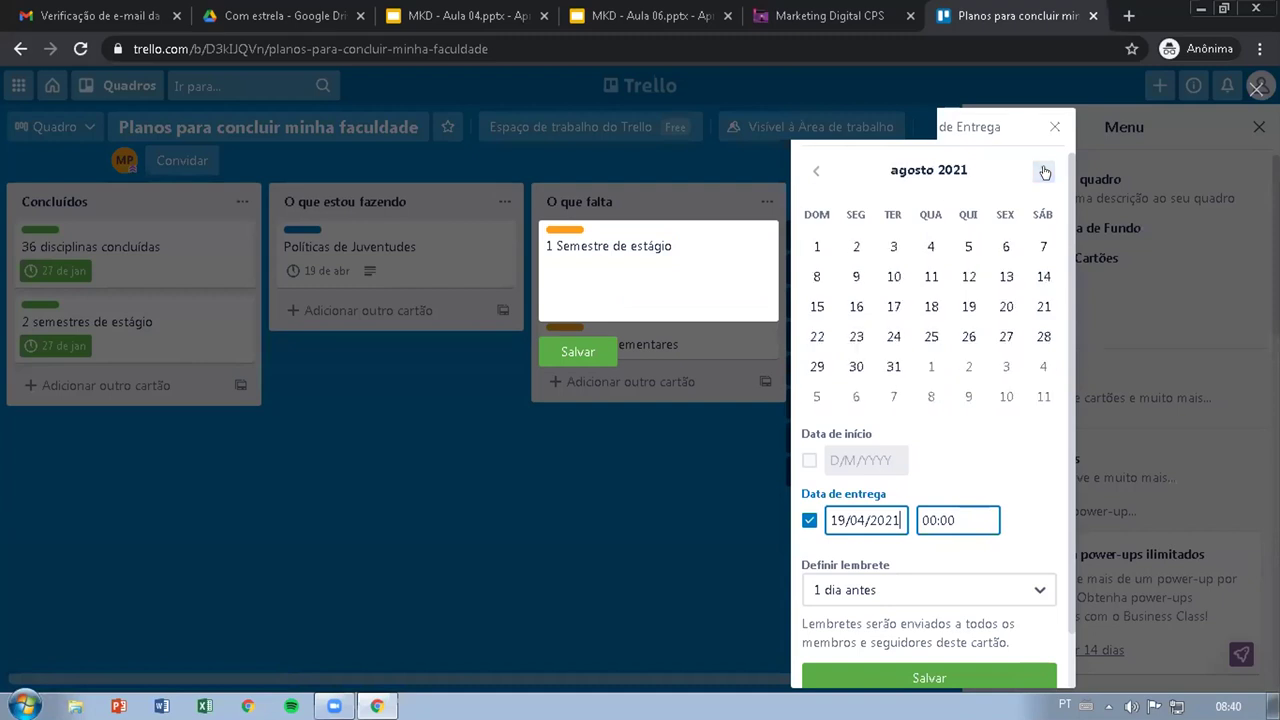
{"action": "left_click", "coordinate": [931, 338]}
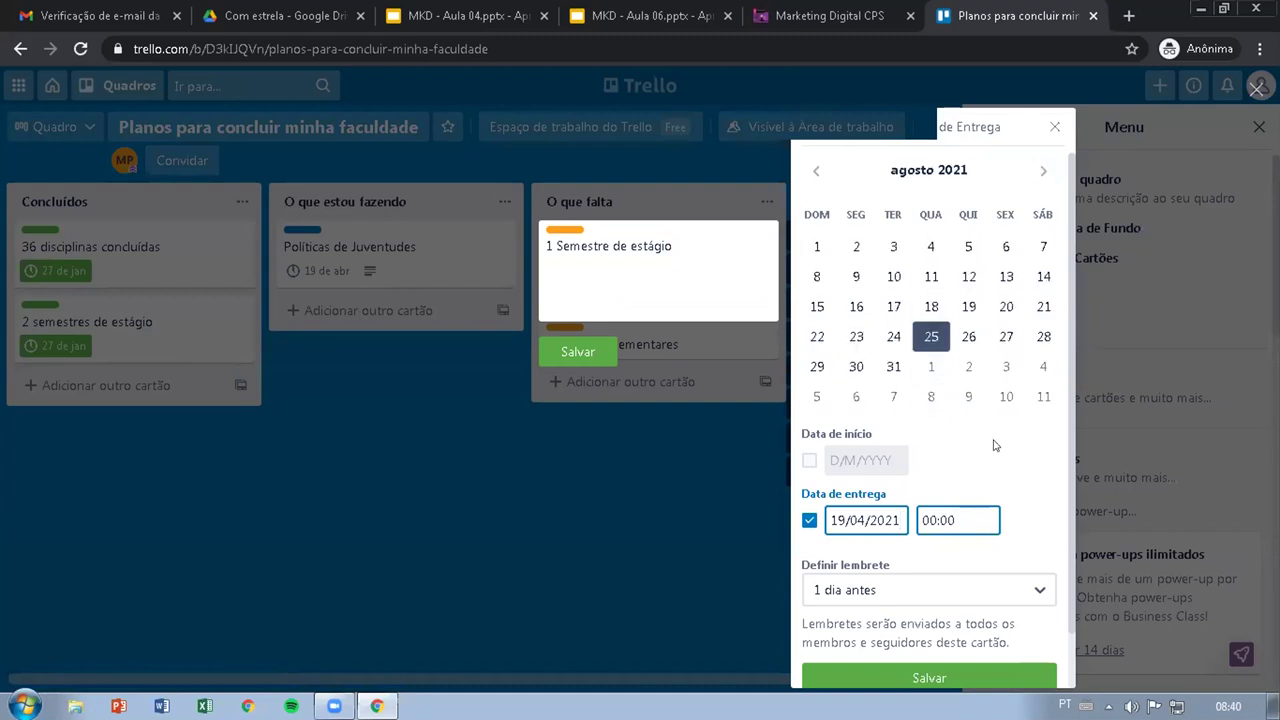
{"action": "left_click", "coordinate": [955, 679]}
{"action": "left_click", "coordinate": [580, 386]}
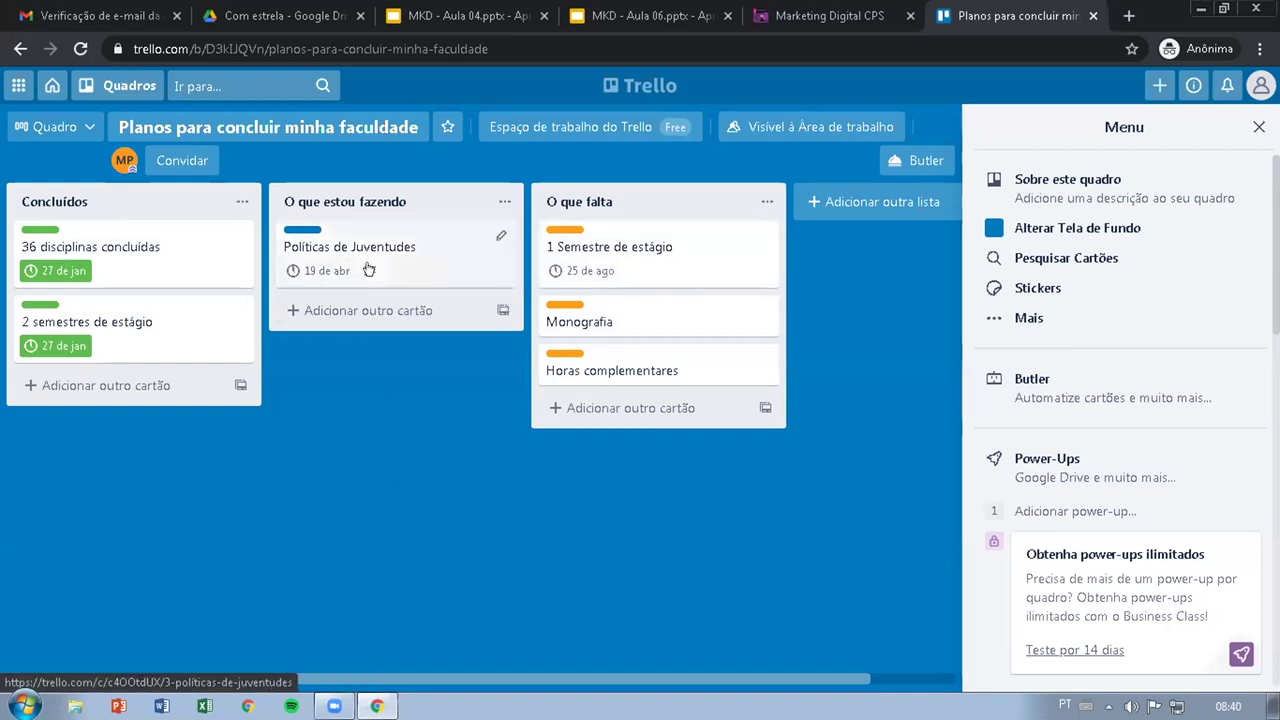
Step: Set 25/08/2021 as the due date of the "Monografia" card in the "O que falta" list and save the card
{"action": "left_click", "coordinate": [762, 311]}
{"action": "left_click", "coordinate": [846, 514]}
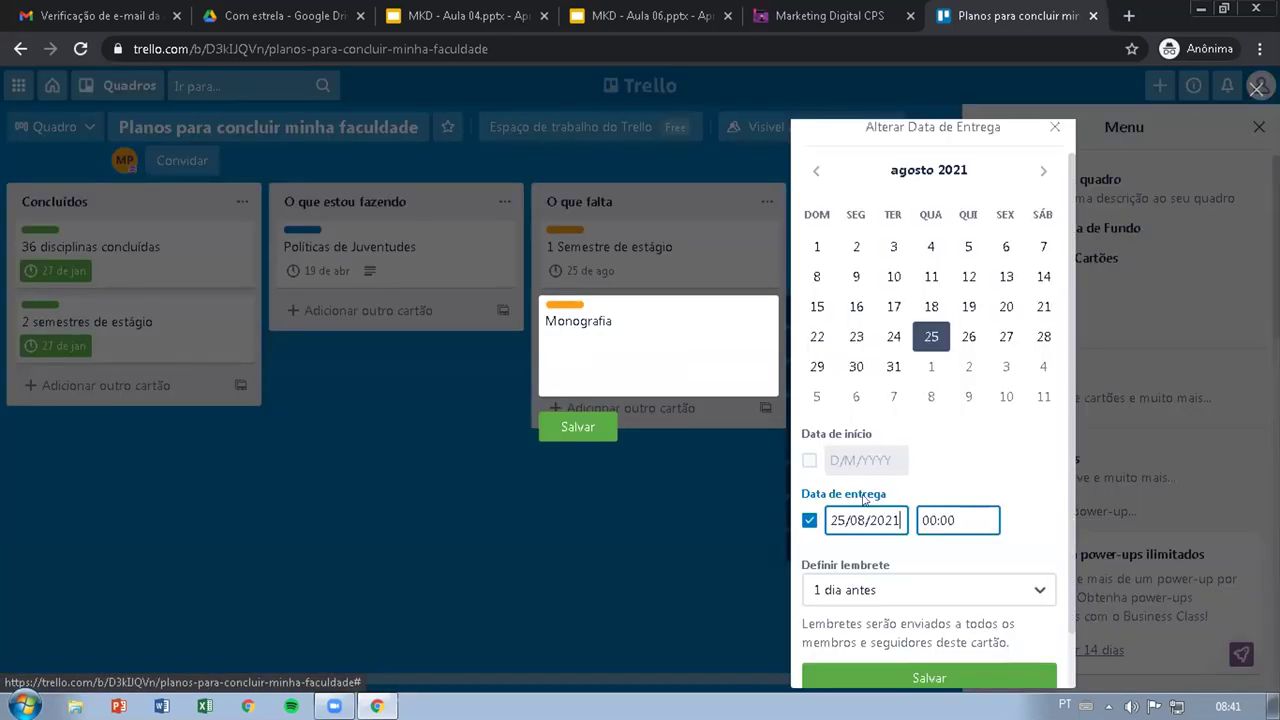
{"action": "left_click", "coordinate": [880, 678]}
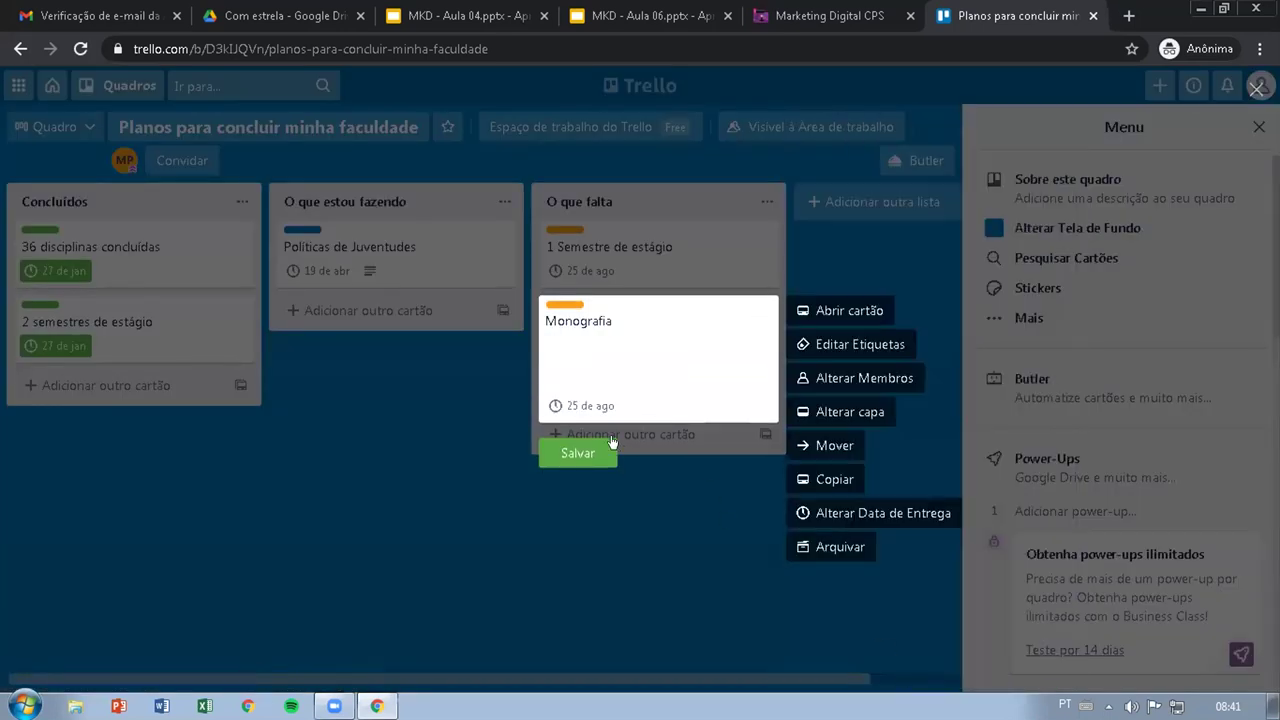
{"action": "left_click", "coordinate": [571, 452]}
Step: Give the "Horas complementares" card the due date 25/08/2021, save it and close the board's side menu
{"action": "left_click", "coordinate": [751, 380]}
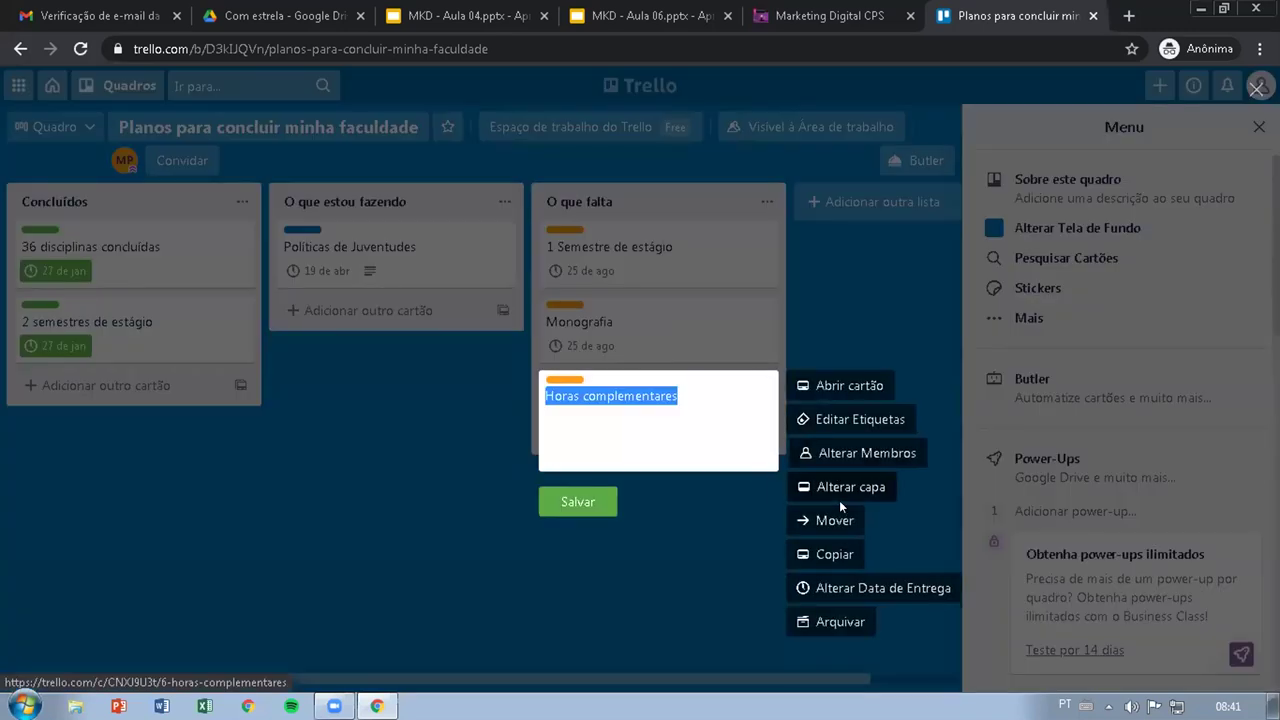
{"action": "left_click", "coordinate": [838, 585]}
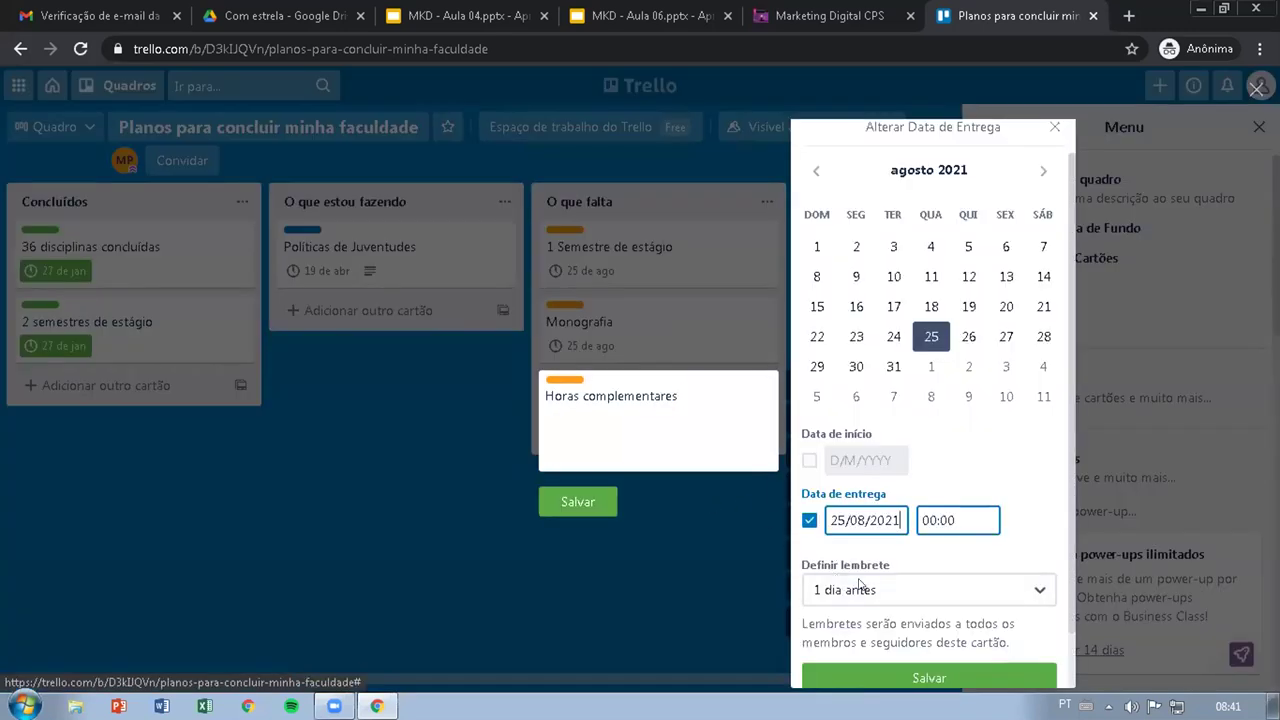
{"action": "left_click", "coordinate": [890, 676]}
{"action": "left_click", "coordinate": [578, 524]}
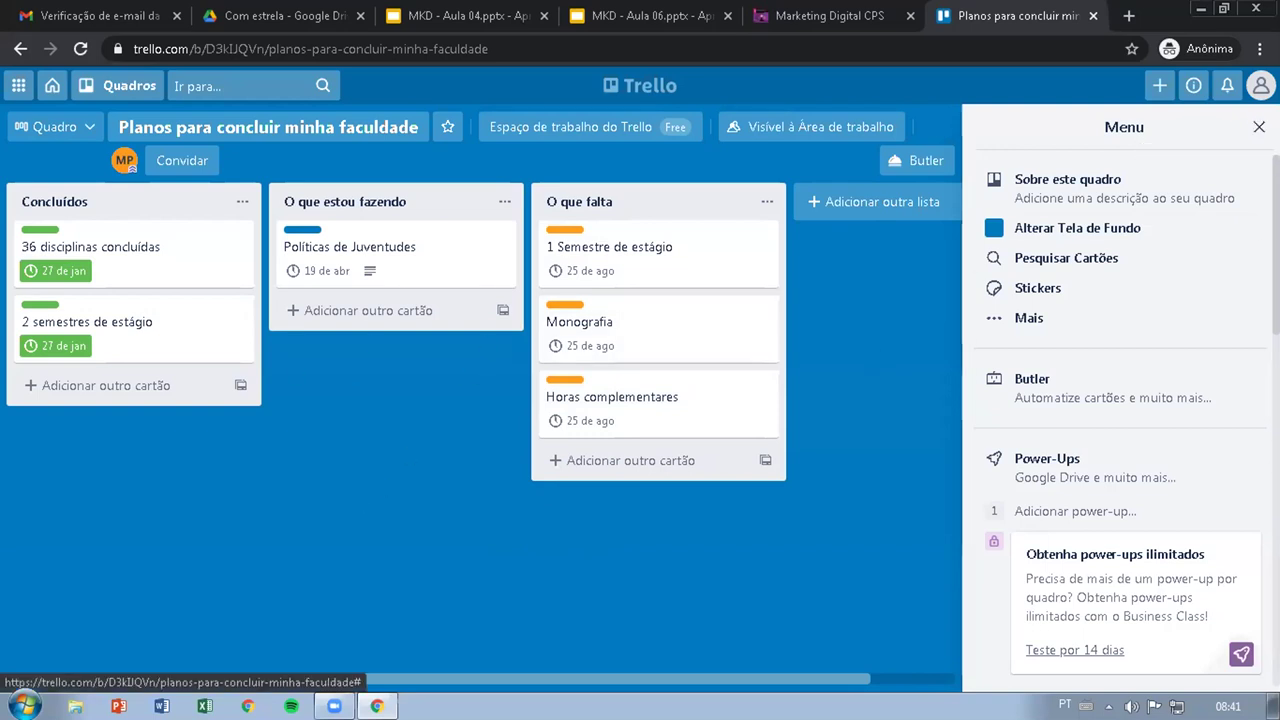
{"action": "left_click", "coordinate": [1258, 123]}
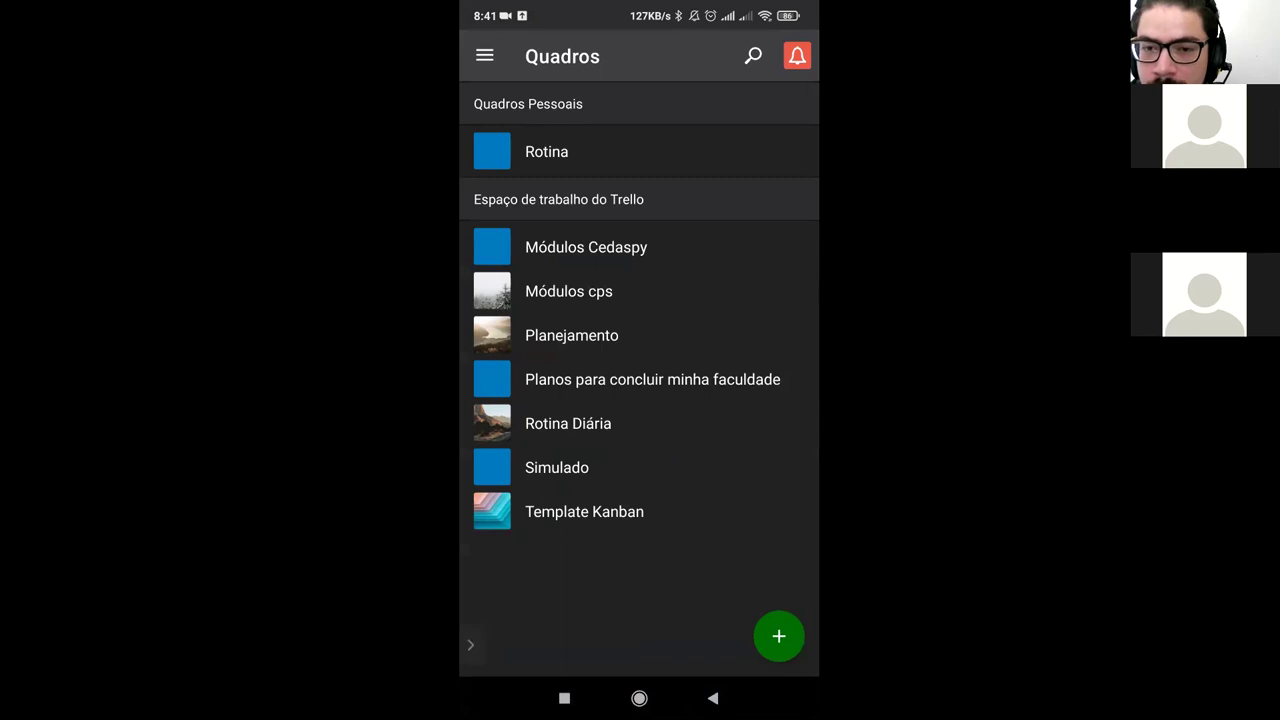
Step: In the Trello mobile app, review the lists and cards of the "Planos para concluir minha faculdade" board and return to the board overview
{"action": "left_click", "coordinate": [652, 379]}
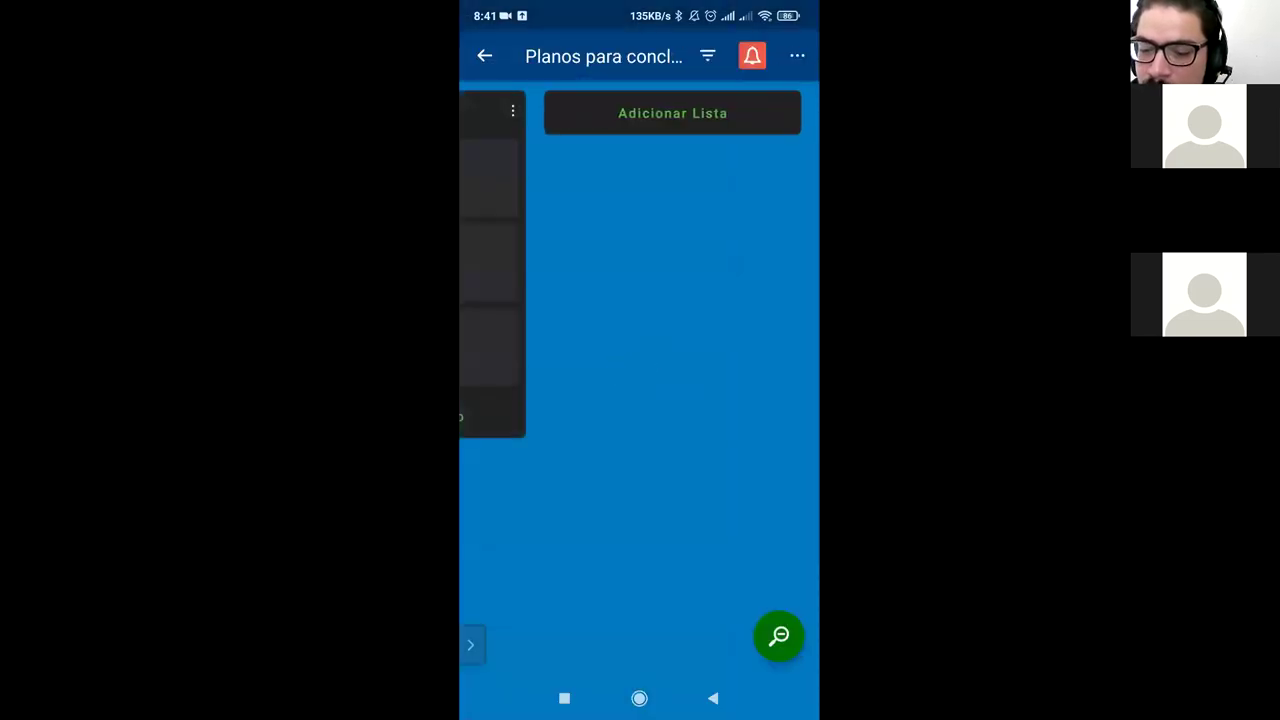
{"action": "scroll", "coordinate": [640, 265], "scroll_direction": "left", "scroll_amount": 5}
{"action": "scroll", "coordinate": [640, 265], "scroll_direction": "left", "scroll_amount": 5}
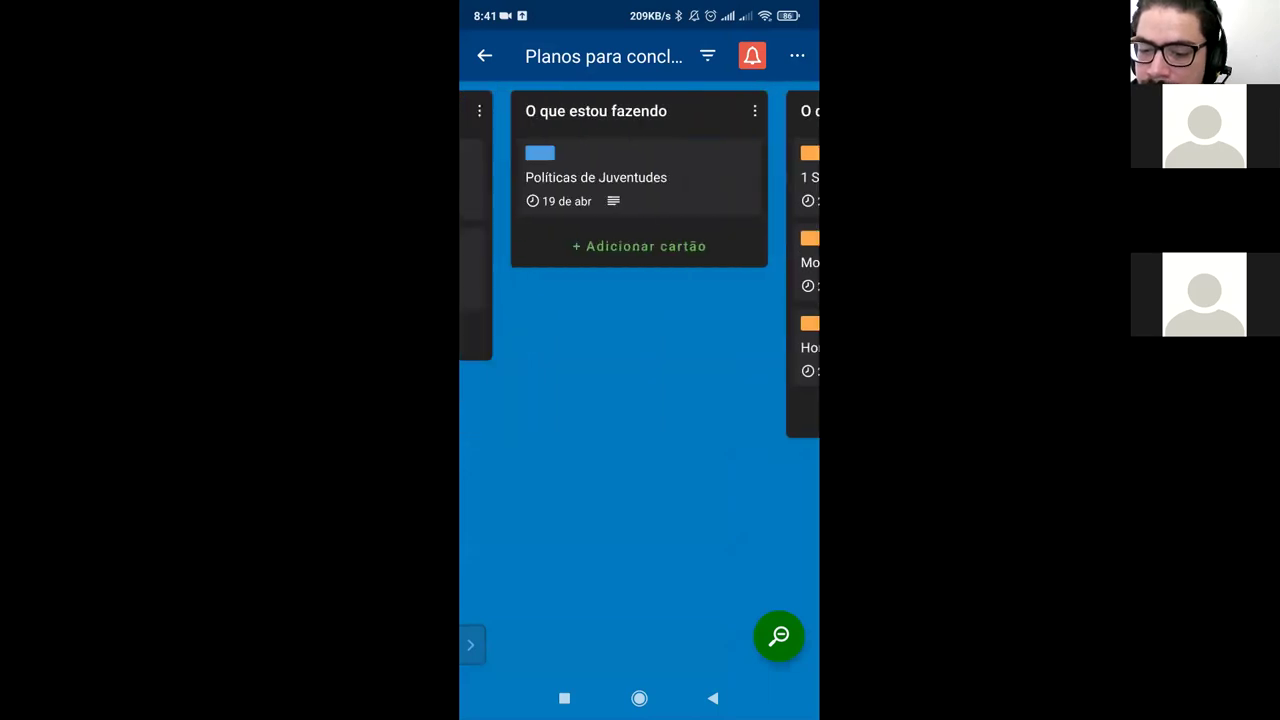
{"action": "scroll", "coordinate": [640, 265], "scroll_direction": "left", "scroll_amount": 5}
{"action": "scroll", "coordinate": [640, 225], "scroll_direction": "right", "scroll_amount": 3}
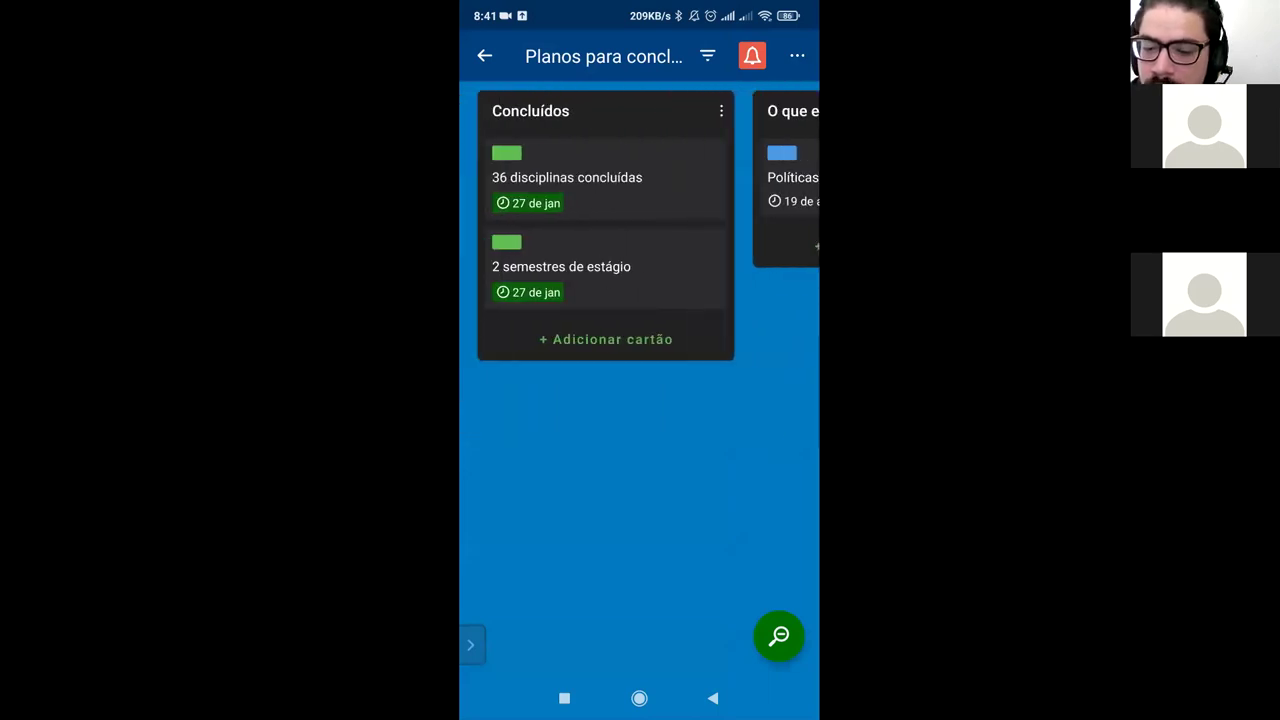
{"action": "scroll", "coordinate": [640, 225], "scroll_direction": "right", "scroll_amount": 5}
{"action": "scroll", "coordinate": [640, 265], "scroll_direction": "right", "scroll_amount": 5}
{"action": "scroll", "coordinate": [640, 265], "scroll_direction": "right", "scroll_amount": 3}
{"action": "scroll", "coordinate": [640, 265], "scroll_direction": "left", "scroll_amount": 5}
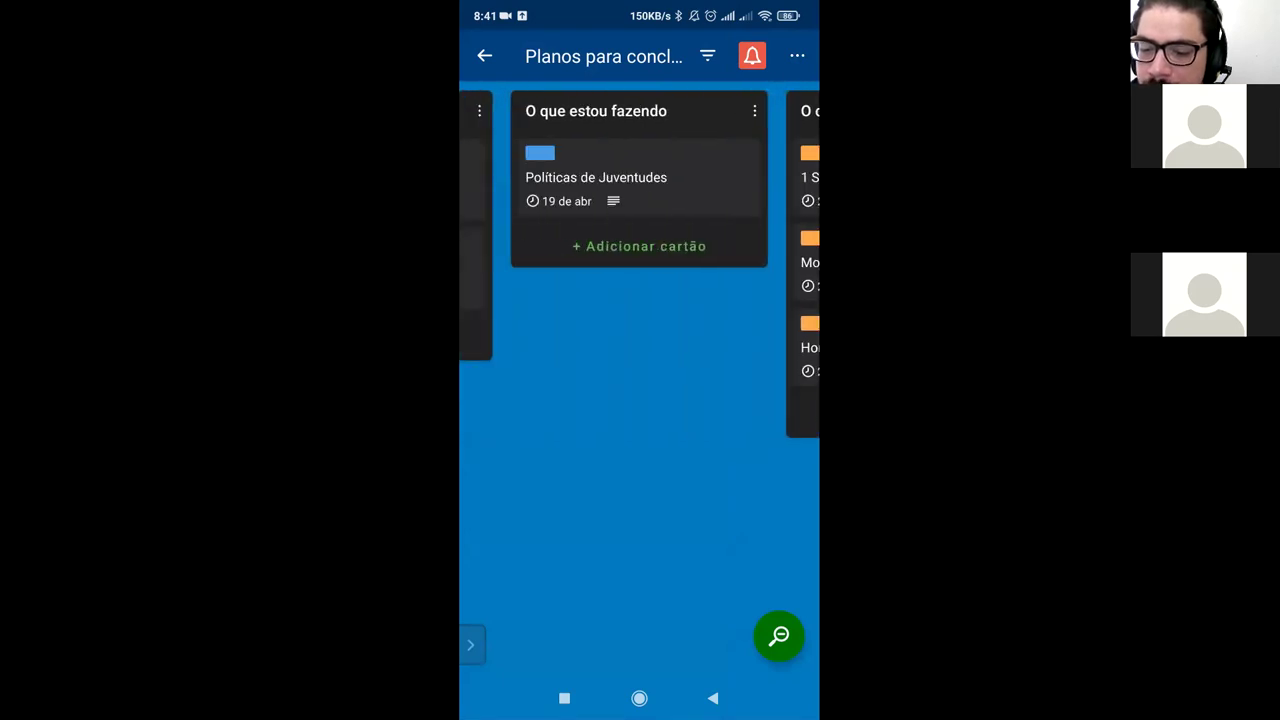
{"action": "scroll", "coordinate": [640, 225], "scroll_direction": "left", "scroll_amount": 5}
{"action": "left_click", "coordinate": [484, 56]}
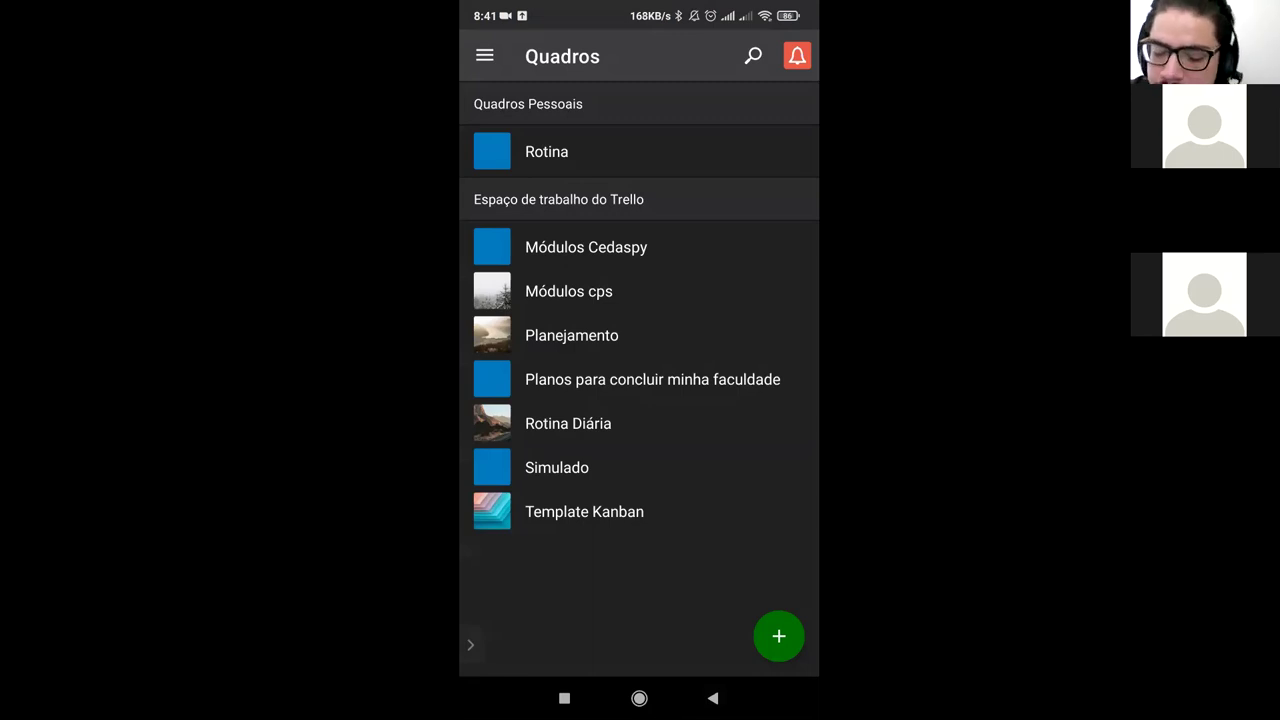
Step: Start creating a new board in the Trello mobile app
{"action": "left_click", "coordinate": [779, 636]}
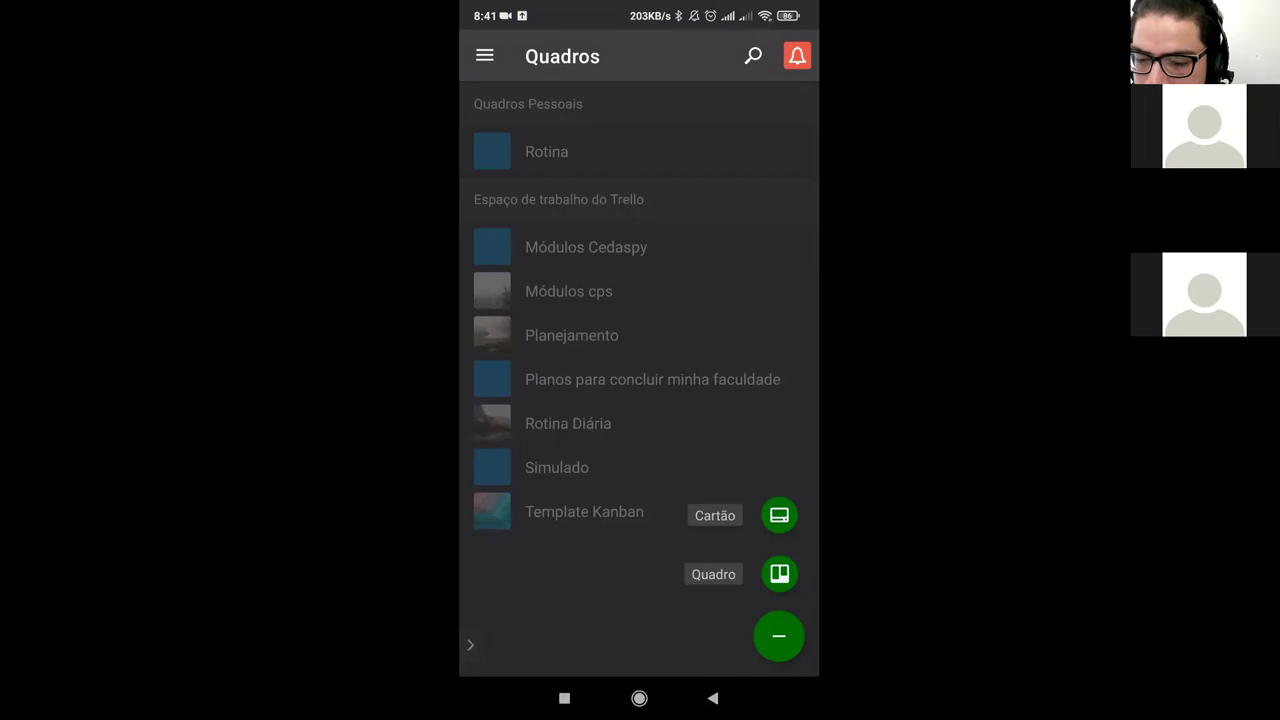
{"action": "left_click", "coordinate": [779, 573]}
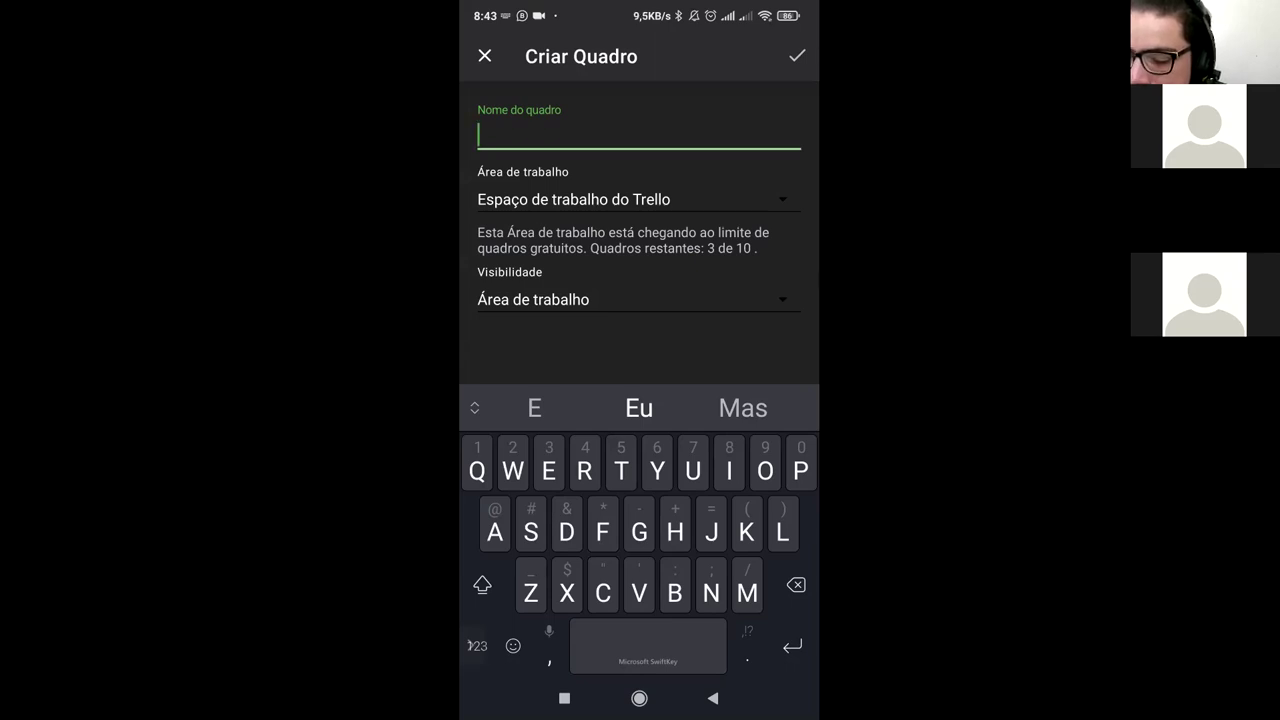
Step: Name the new board "Rotina do Sábado" and create it in the Trello workspace
{"action": "type", "text": "Rotina Do"}
{"action": "key", "text": "BackSpace"}
{"action": "key", "text": "BackSpace"}
{"action": "type", "text": "Do"}
{"action": "key", "text": "BackSpace"}
{"action": "key", "text": "BackSpace"}
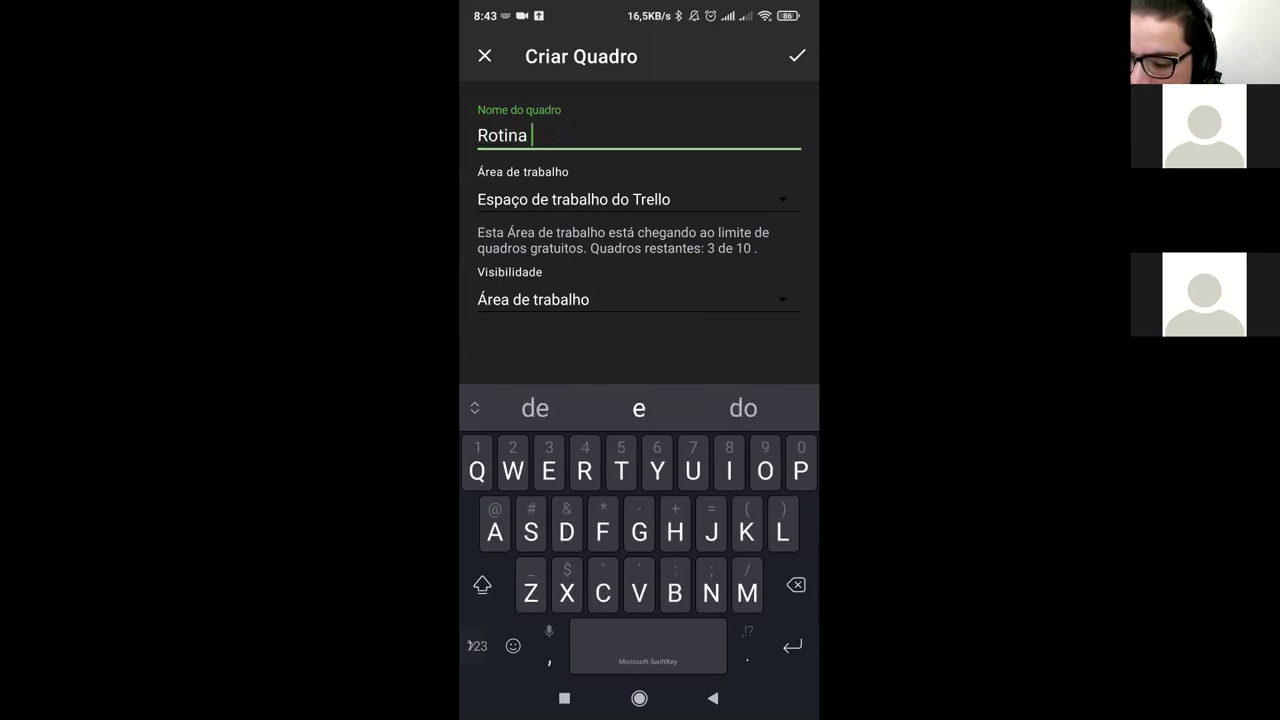
{"action": "type", "text": "do "}
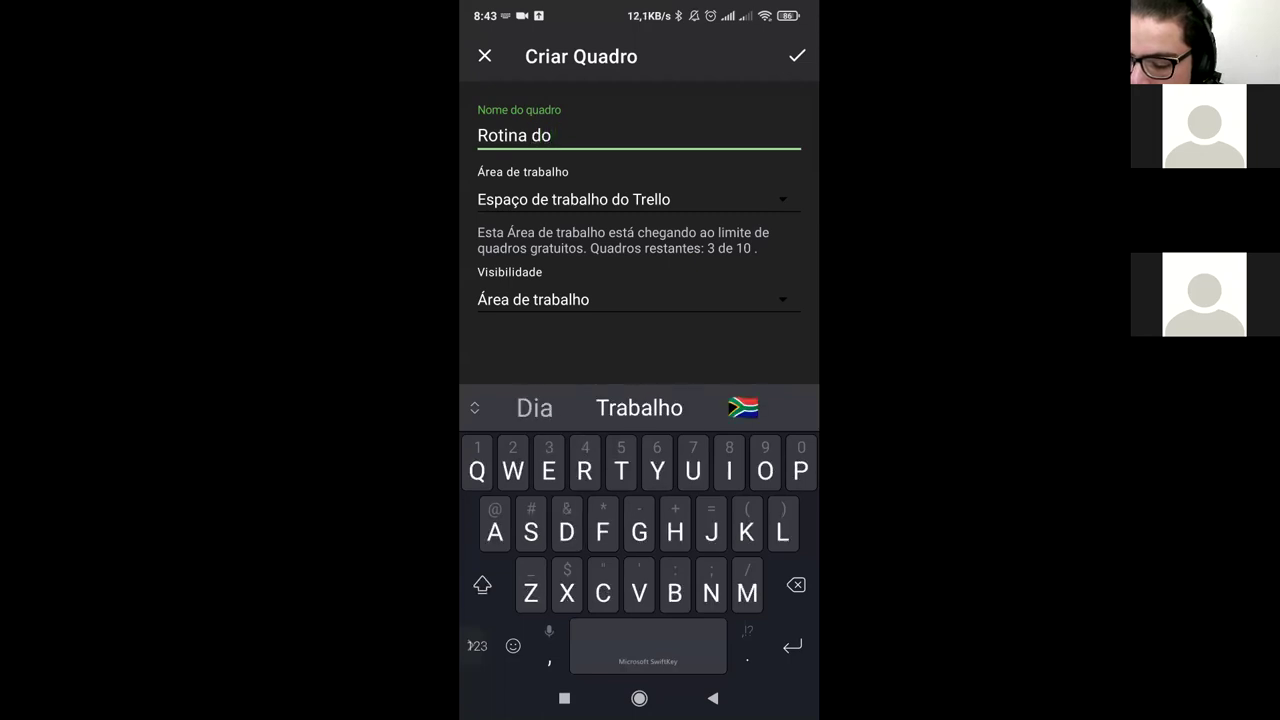
{"action": "type", "text": "Saba"}
{"action": "type", "text": "d"}
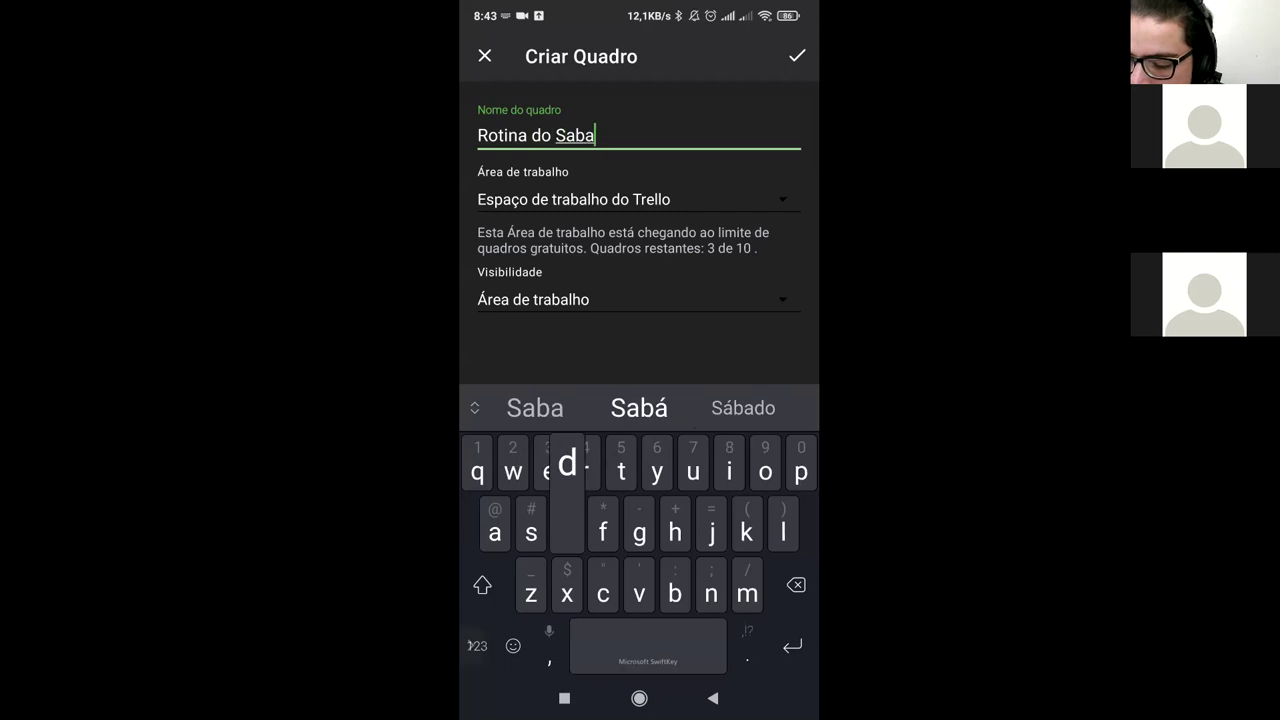
{"action": "left_click", "coordinate": [531, 407]}
{"action": "left_click", "coordinate": [797, 56]}
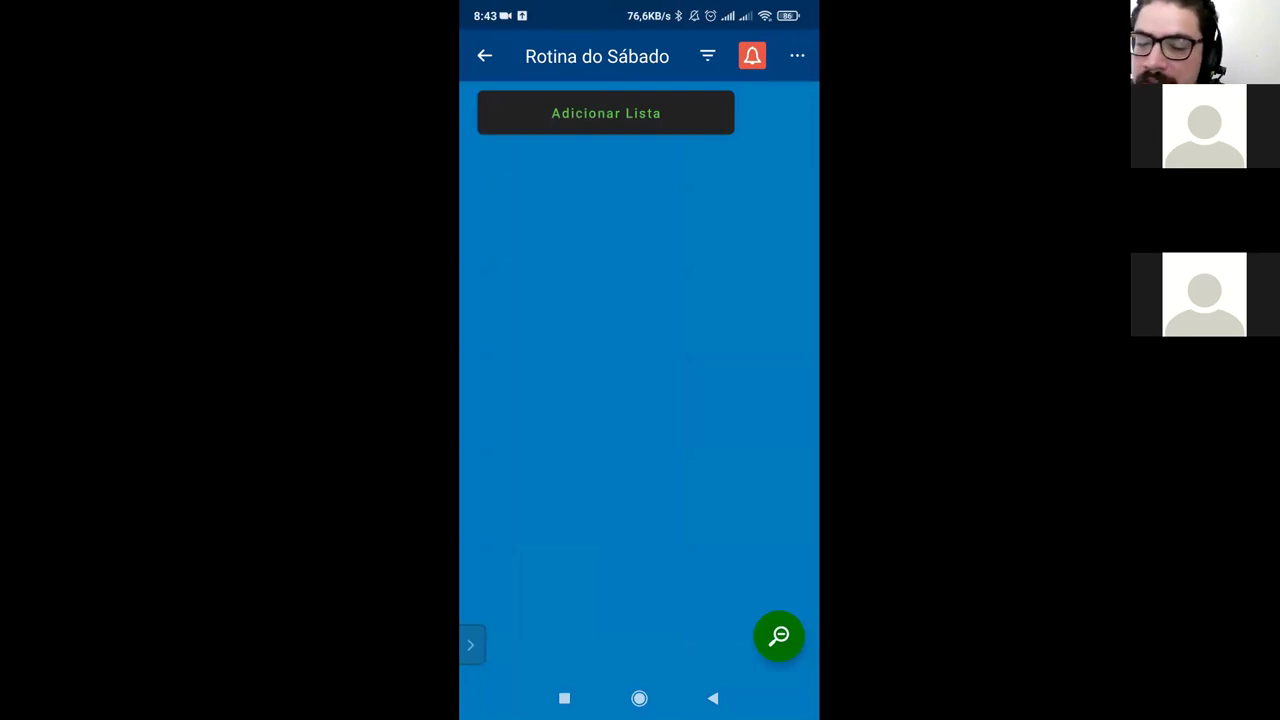
Step: Add a first list named "Feito" to the board
{"action": "left_click", "coordinate": [605, 113]}
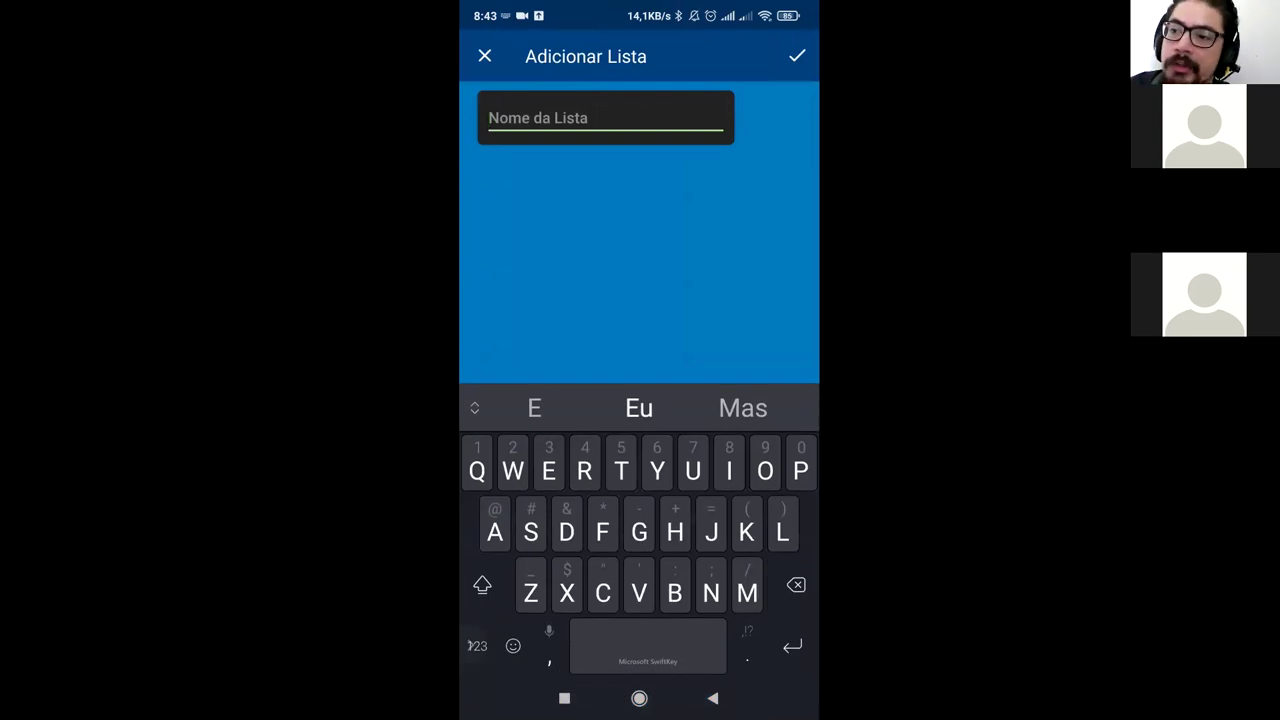
{"action": "type", "text": "F"}
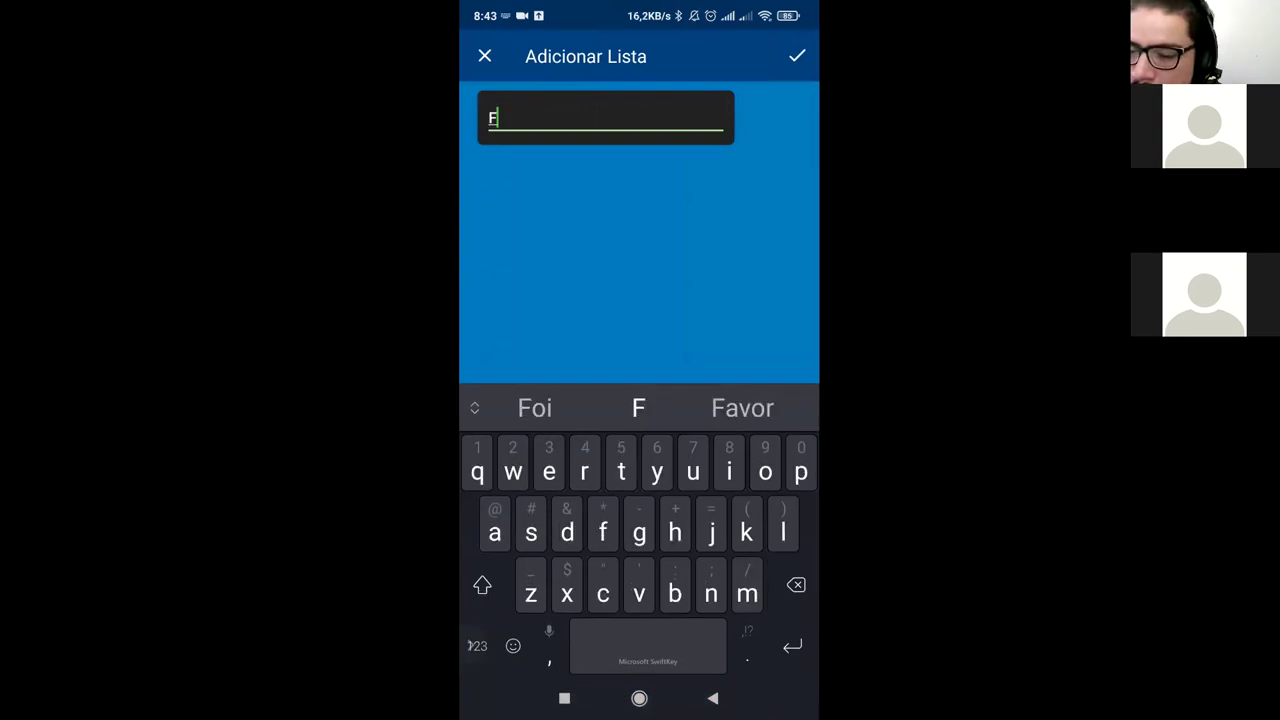
{"action": "type", "text": "eito"}
{"action": "left_click", "coordinate": [797, 56]}
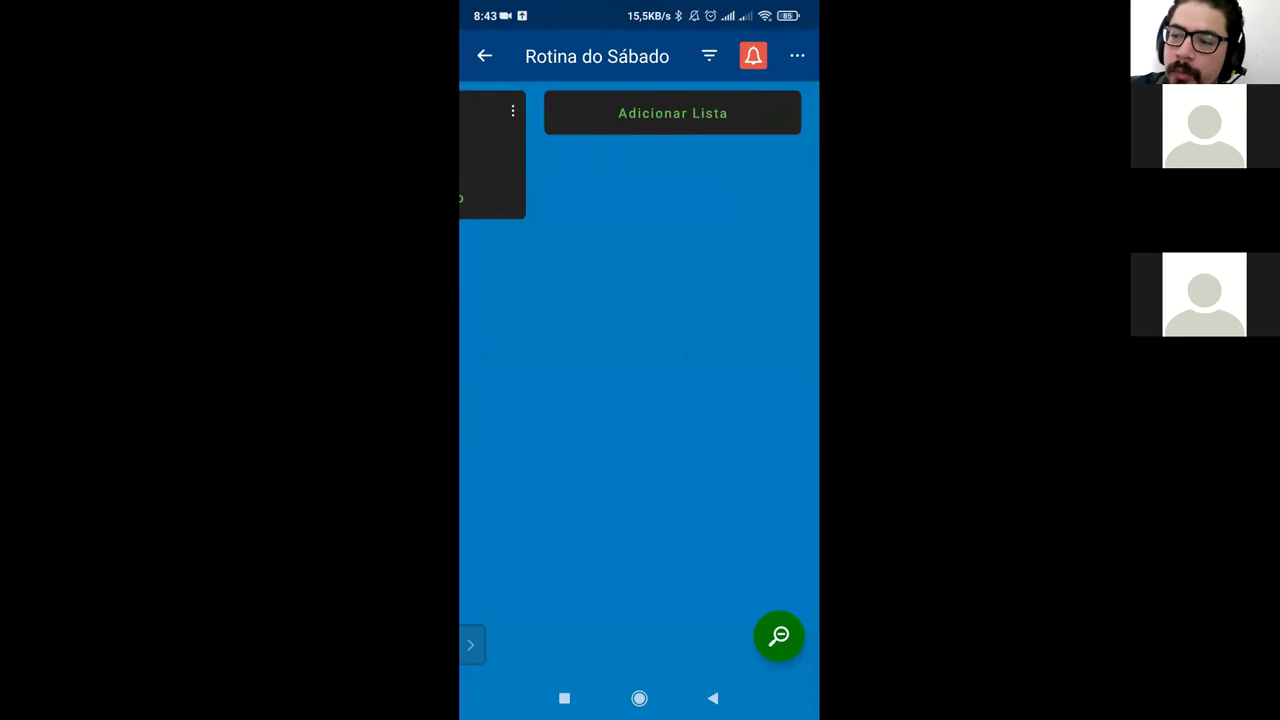
Step: Add a second list named "O que estou fazendo" to the board
{"action": "left_click", "coordinate": [672, 113]}
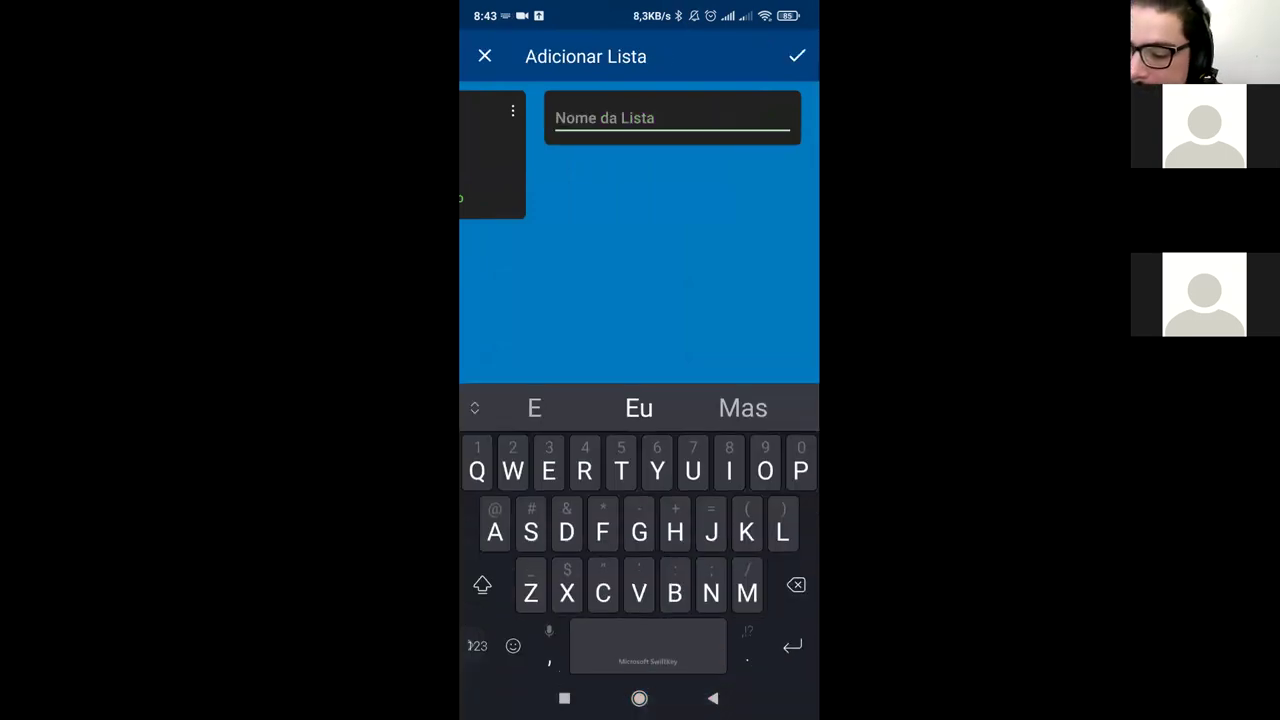
{"action": "type", "text": "o Qur"}
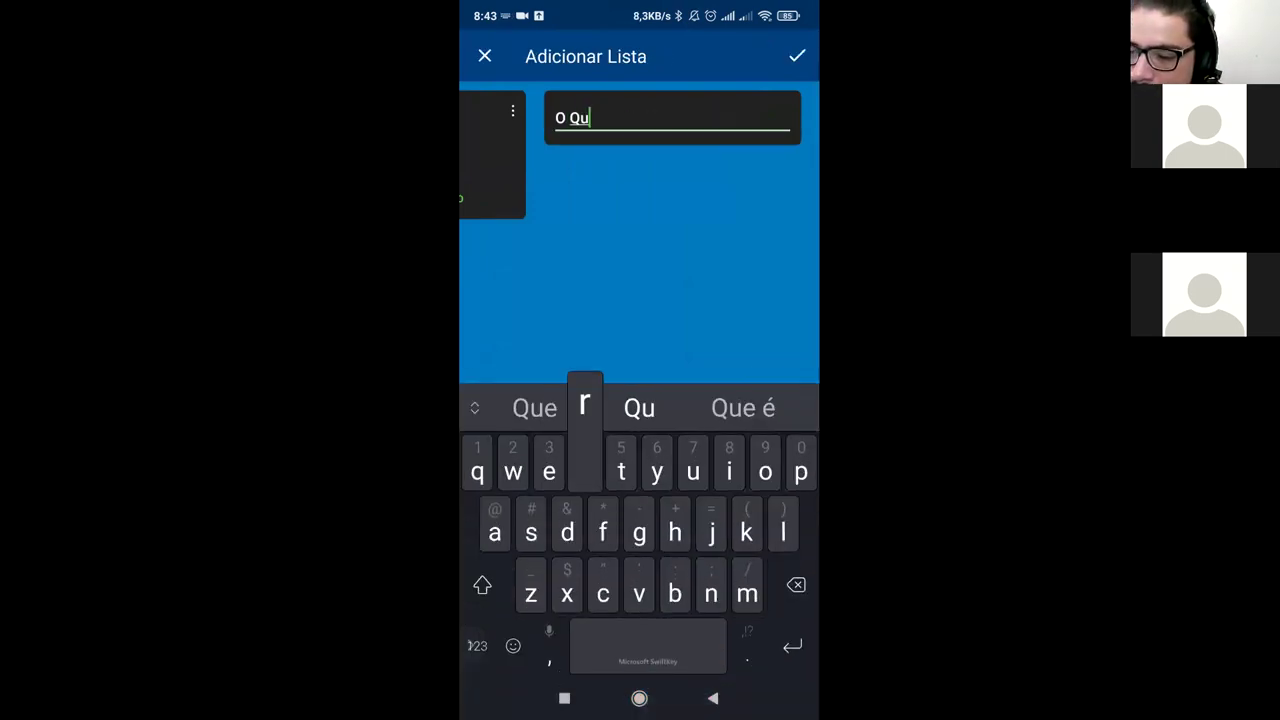
{"action": "key", "text": "BackSpace"}
{"action": "key", "text": "BackSpace"}
{"action": "key", "text": "BackSpace"}
{"action": "key", "text": "BackSpace"}
{"action": "key", "text": "shift"}
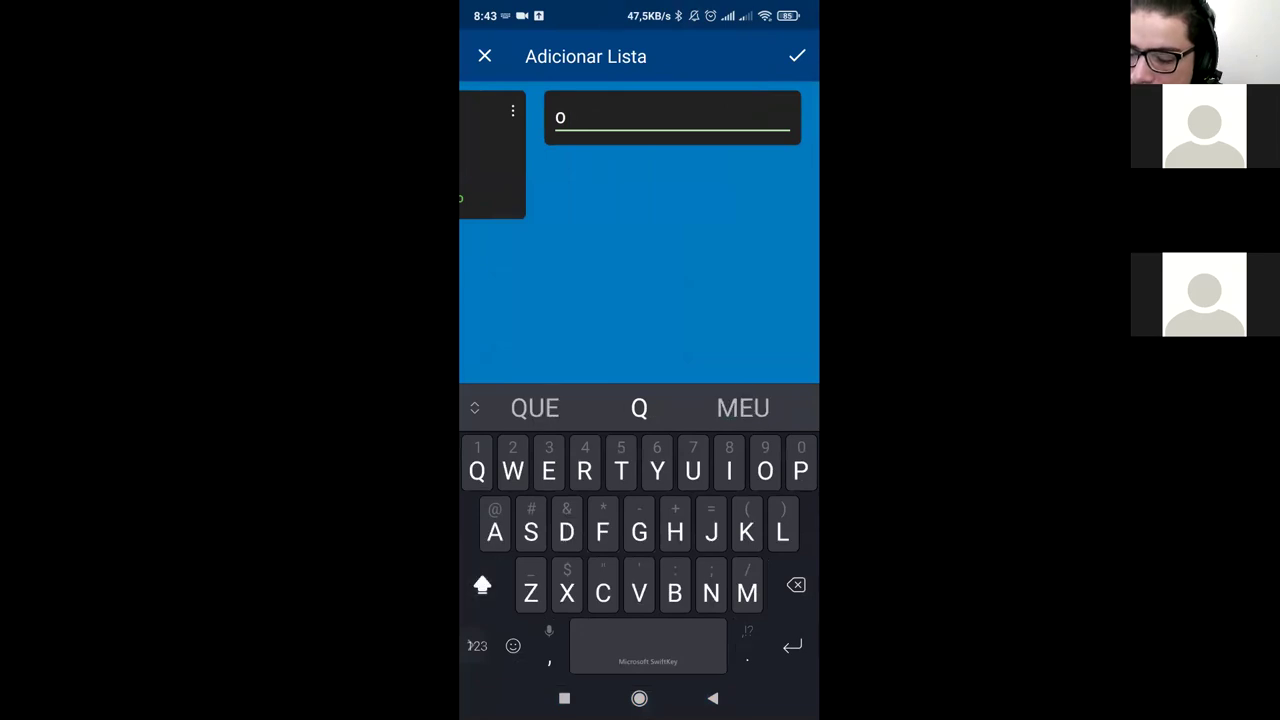
{"action": "key", "text": "shift"}
{"action": "type", "text": "que"}
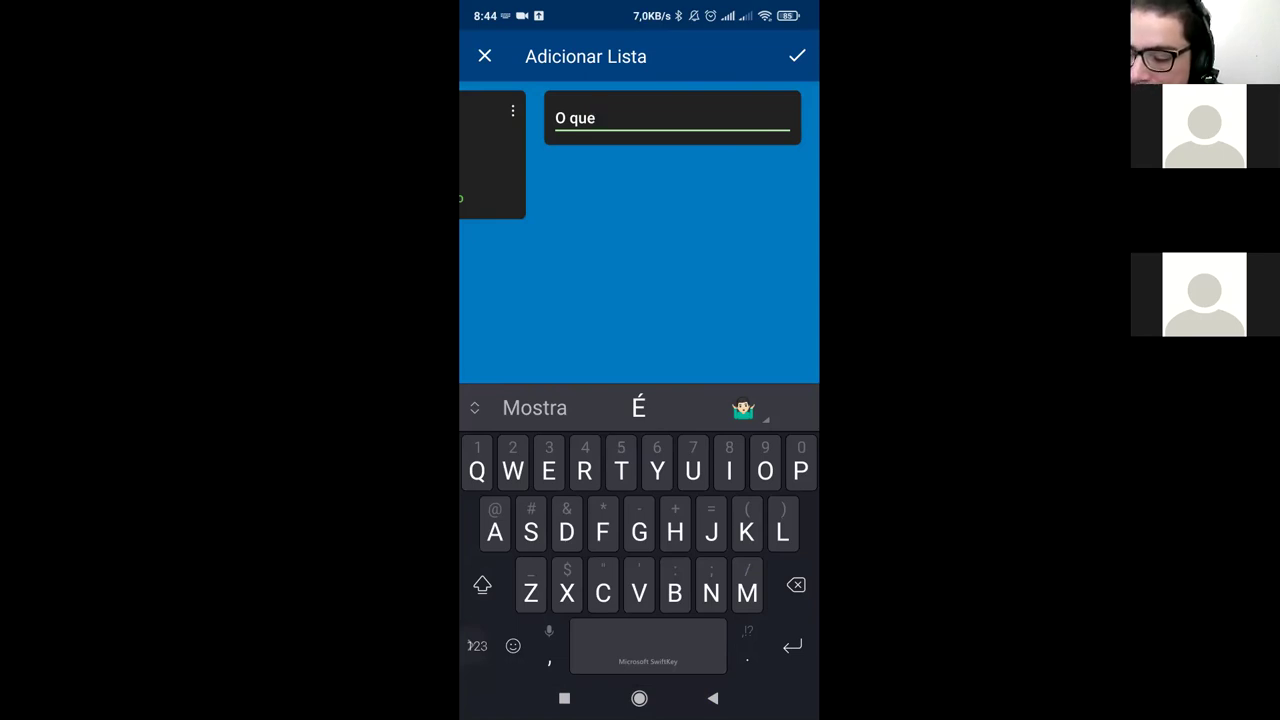
{"action": "type", "text": "estou"}
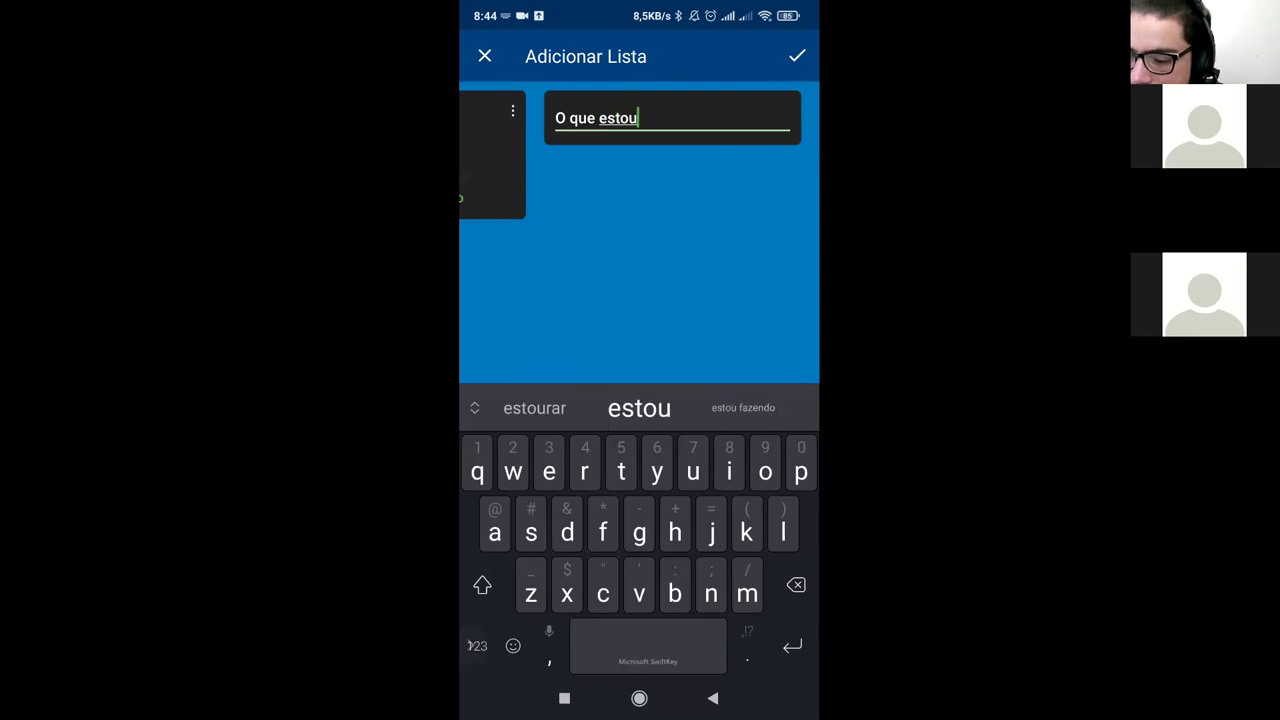
{"action": "left_click", "coordinate": [743, 407]}
{"action": "key", "text": "BackSpace"}
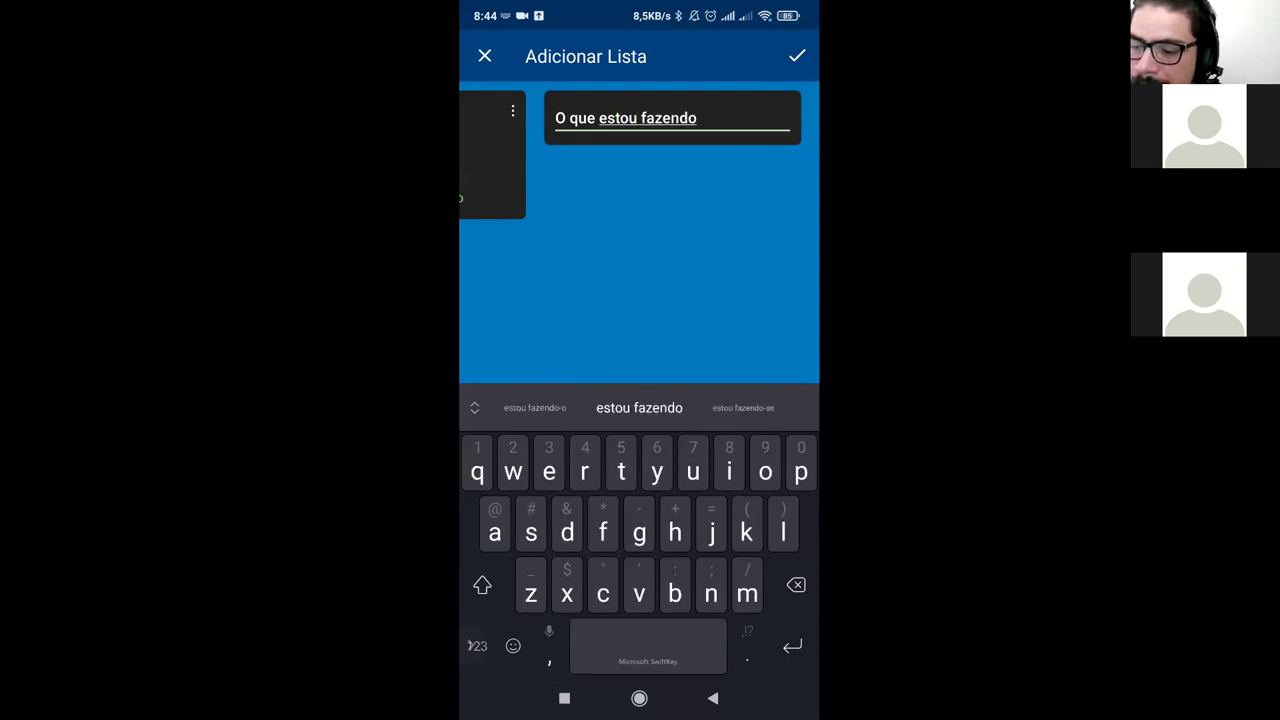
{"action": "key", "text": "Return"}
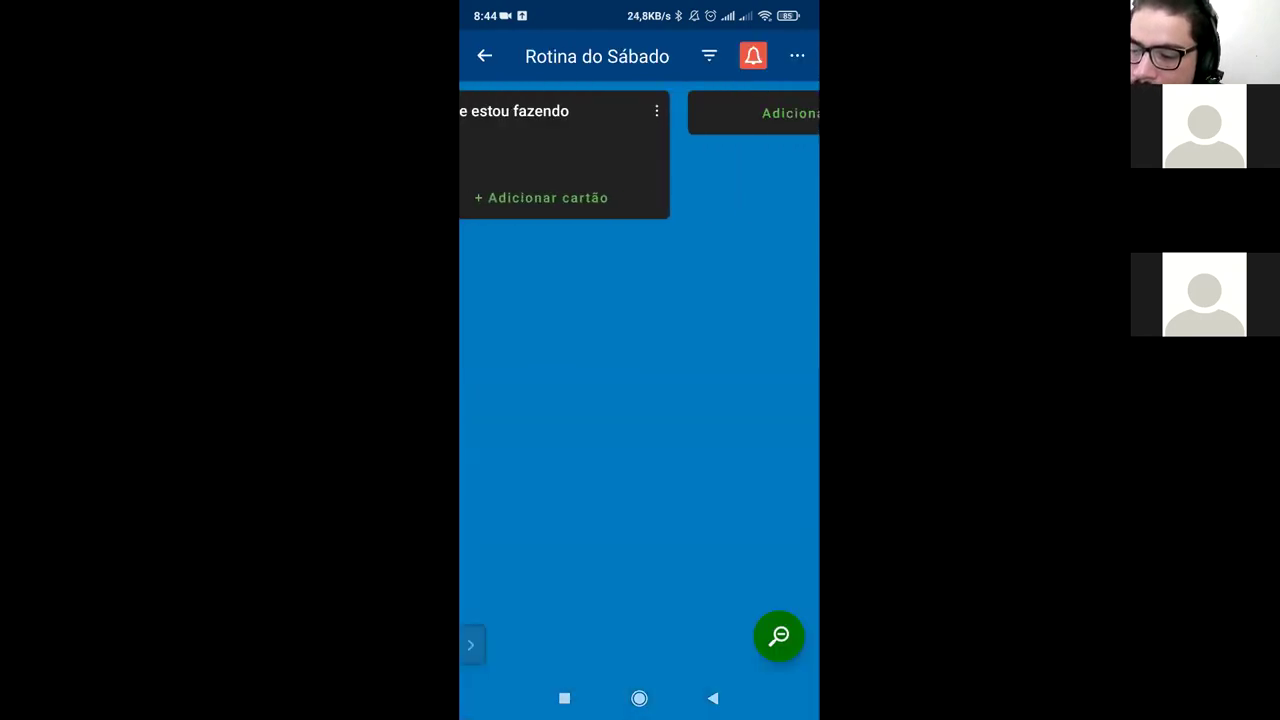
Step: Add a third list named "O que falta" to the board
{"action": "left_click", "coordinate": [672, 113]}
{"action": "type", "text": "O Qu"}
{"action": "key", "text": "BackSpace"}
{"action": "key", "text": "BackSpace"}
{"action": "left_click", "coordinate": [482, 585]}
{"action": "left_click", "coordinate": [482, 585]}
{"action": "type", "text": "que"}
{"action": "left_click", "coordinate": [482, 585]}
{"action": "left_click", "coordinate": [482, 585]}
{"action": "left_click", "coordinate": [482, 585]}
{"action": "left_click", "coordinate": [482, 585]}
{"action": "left_click", "coordinate": [482, 585]}
{"action": "type", "text": "falta"}
{"action": "left_click", "coordinate": [482, 585]}
{"action": "left_click", "coordinate": [482, 585]}
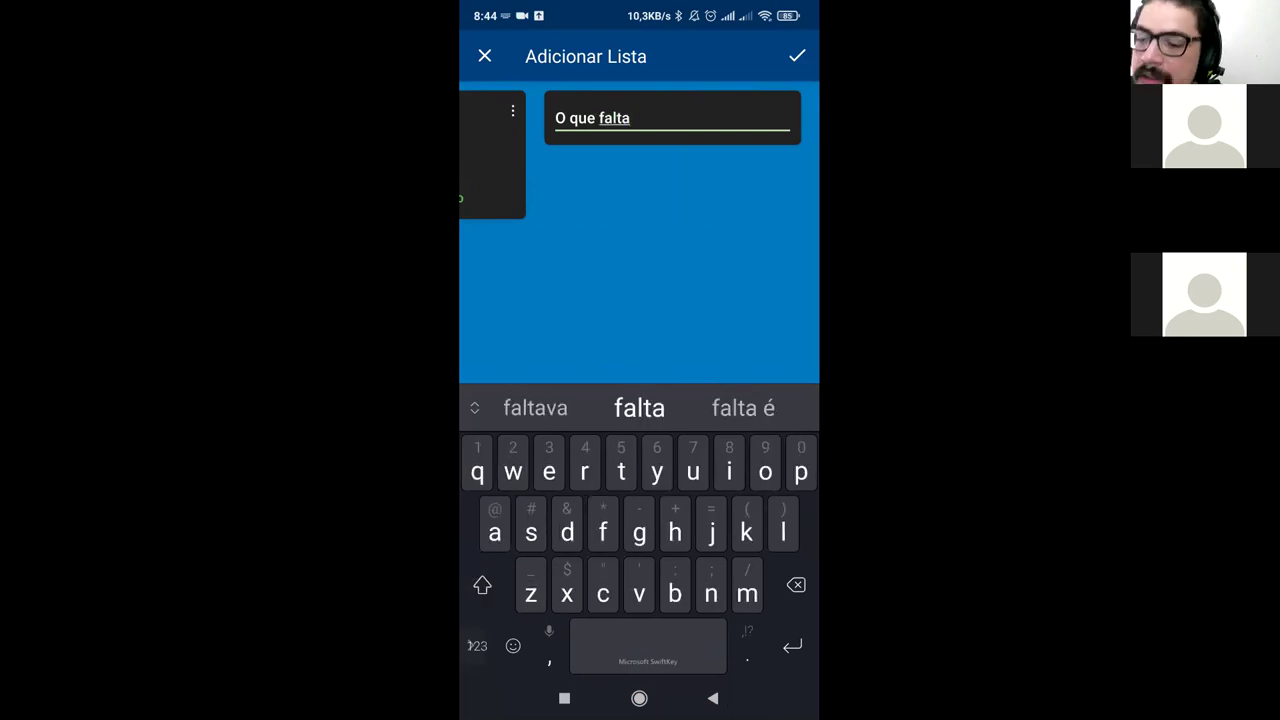
{"action": "key", "text": "Return"}
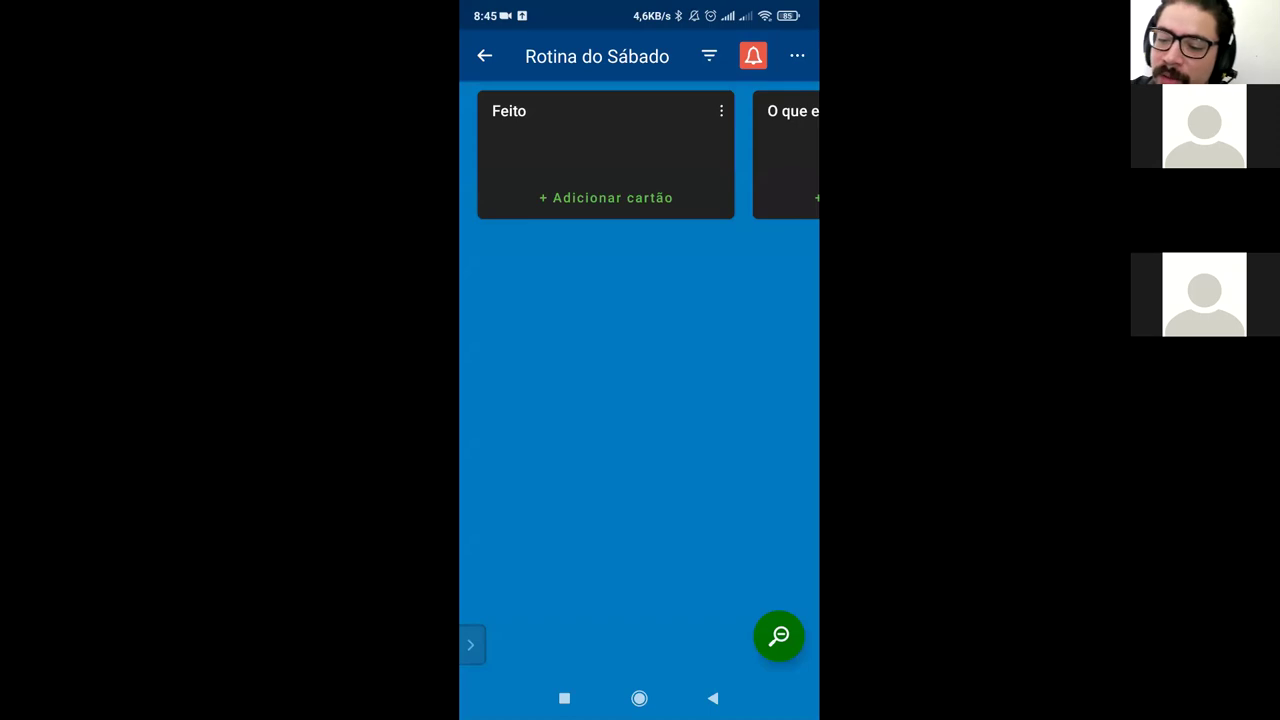
Step: Add a card named "Iniciar sessão no zoom" to the "Feito" list
{"action": "scroll", "coordinate": [639, 155], "scroll_direction": "right", "scroll_amount": 5}
{"action": "scroll", "coordinate": [639, 155], "scroll_direction": "left", "scroll_amount": 5}
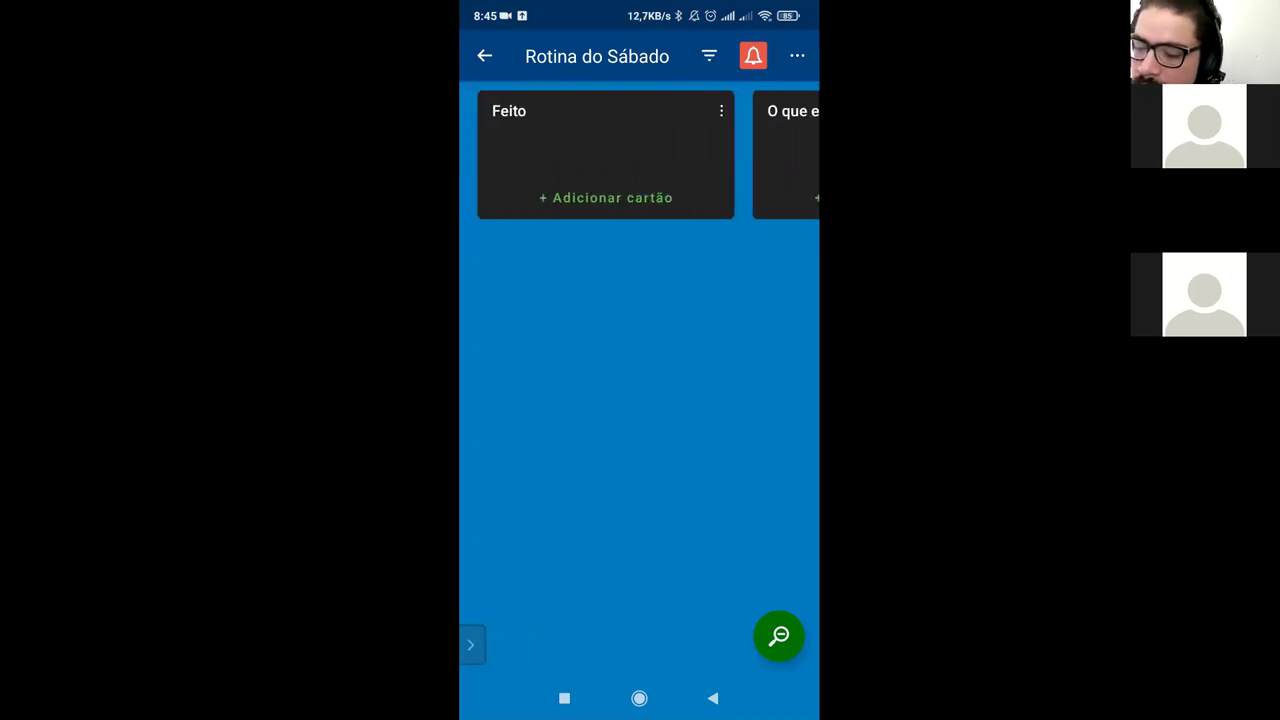
{"action": "left_click", "coordinate": [612, 197]}
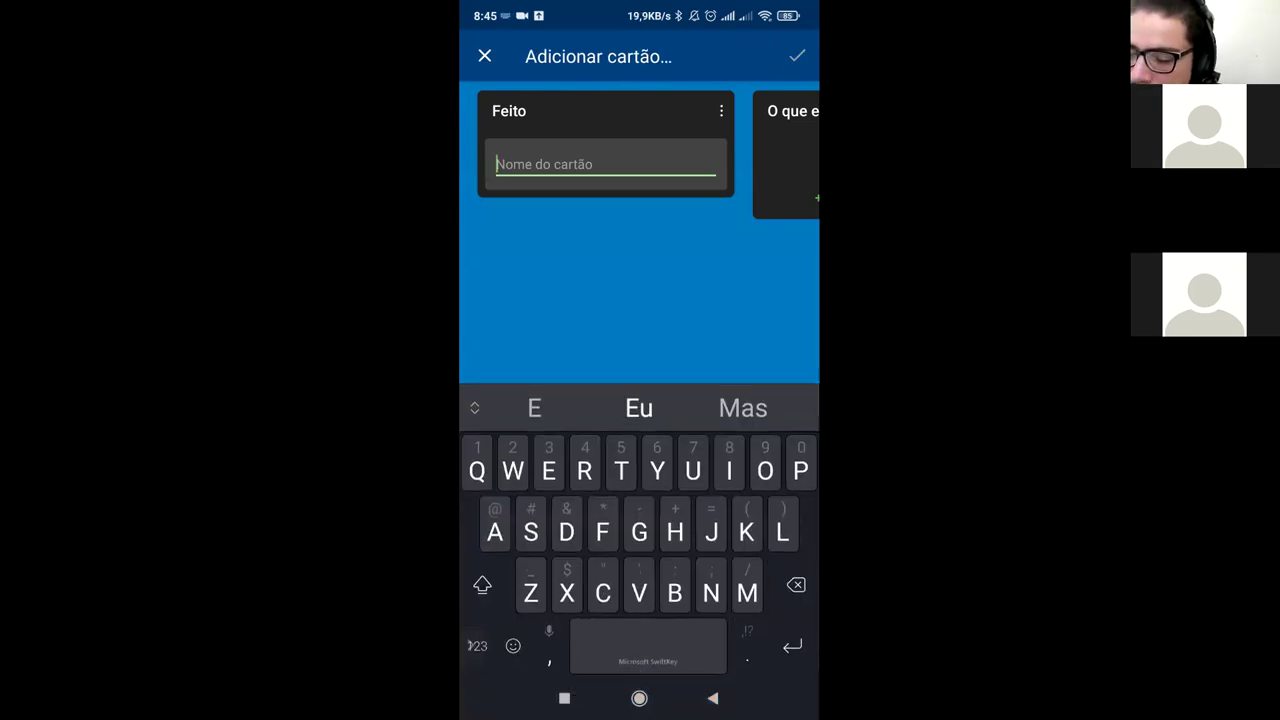
{"action": "type", "text": "Ini"}
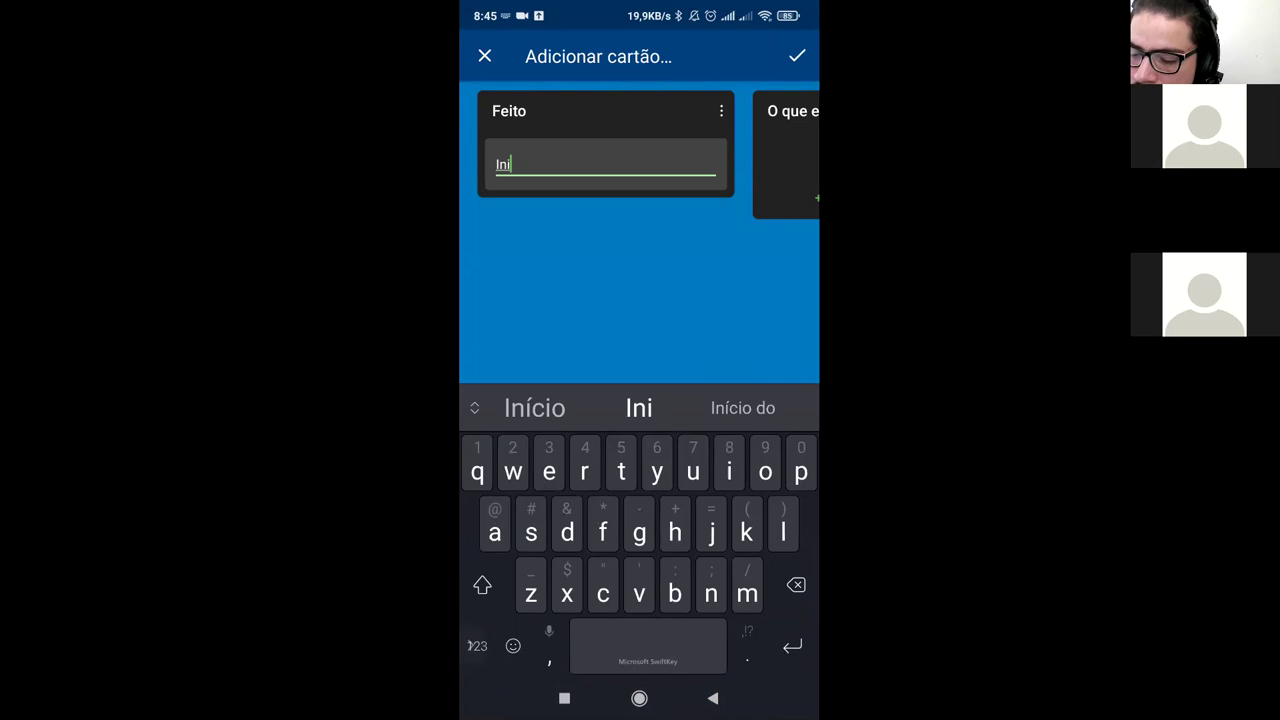
{"action": "type", "text": "ciar "}
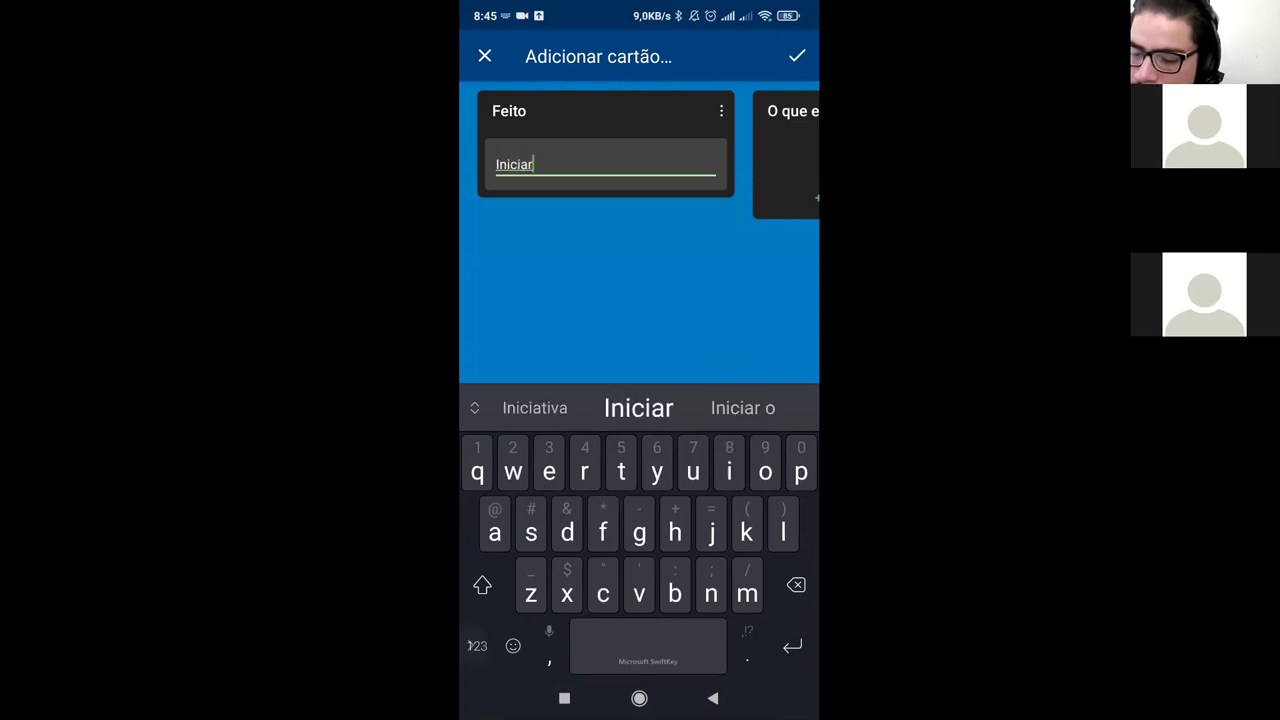
{"action": "type", "text": "sessão "}
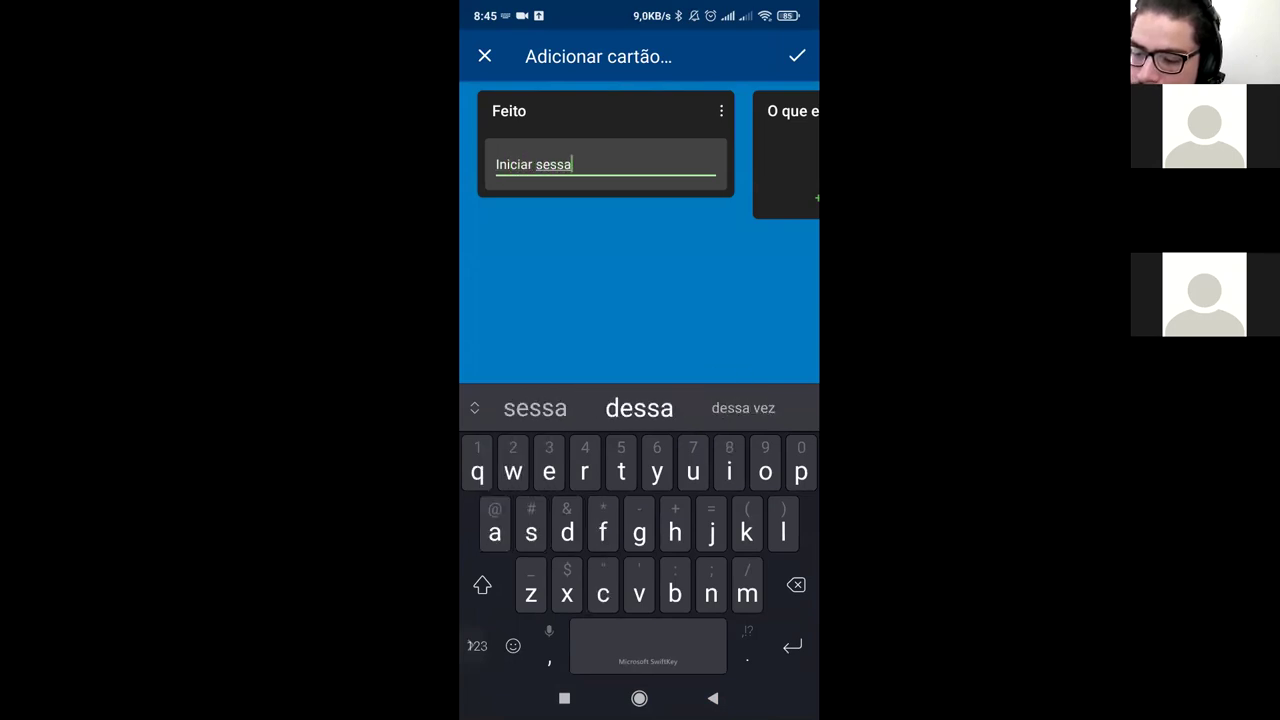
{"action": "type", "text": "no "}
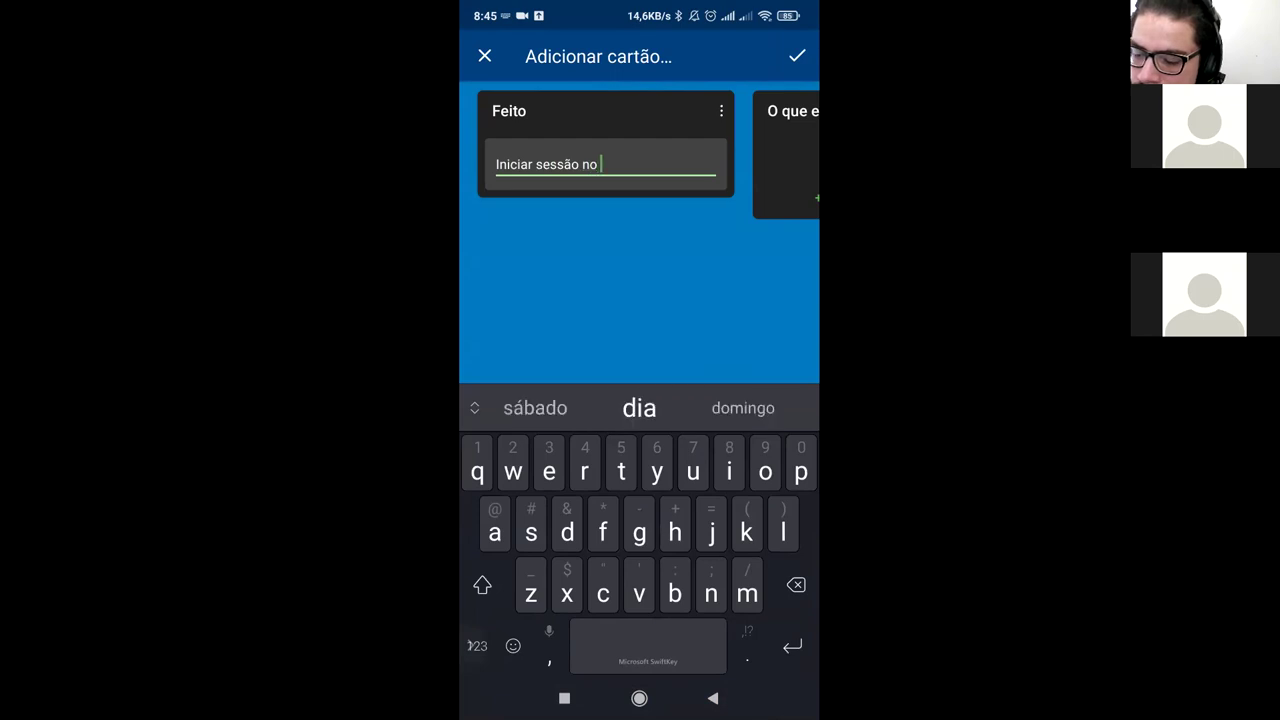
{"action": "type", "text": "zoom"}
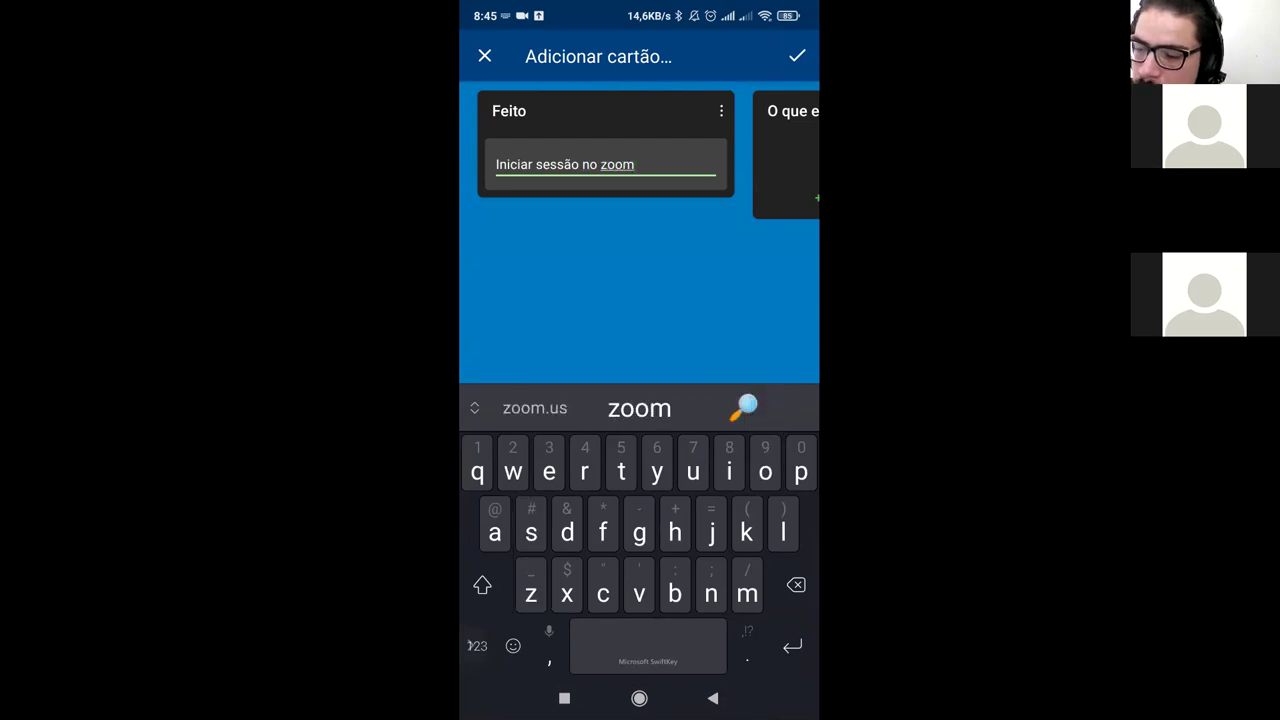
{"action": "key", "text": "Return"}
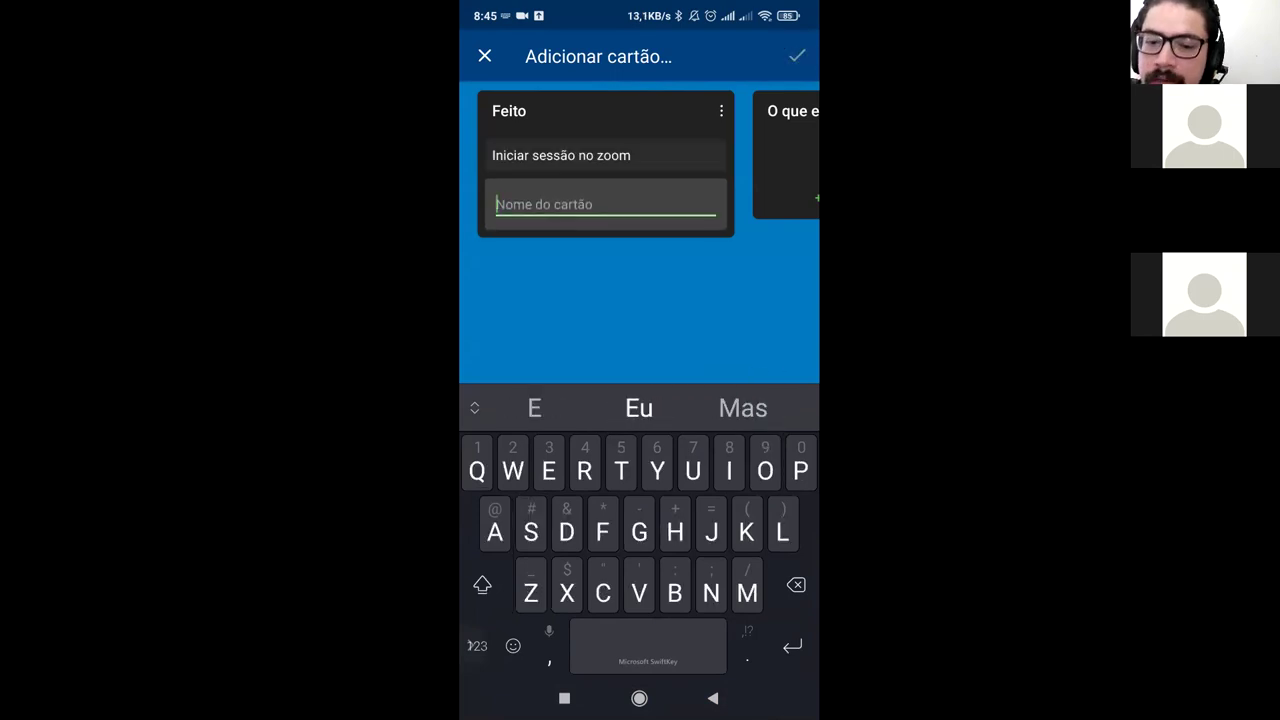
Step: Add a second card named "Aula de drive" to the "Feito" list
{"action": "type", "text": "Aula"}
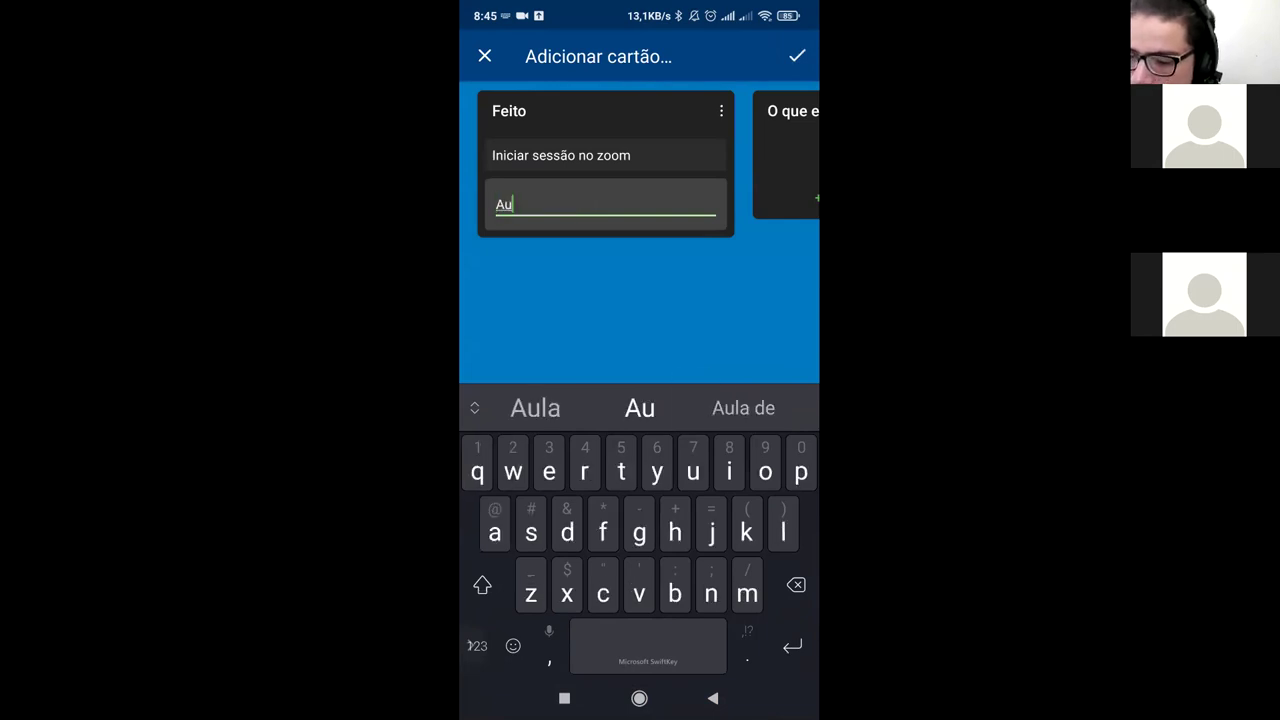
{"action": "left_click", "coordinate": [639, 408]}
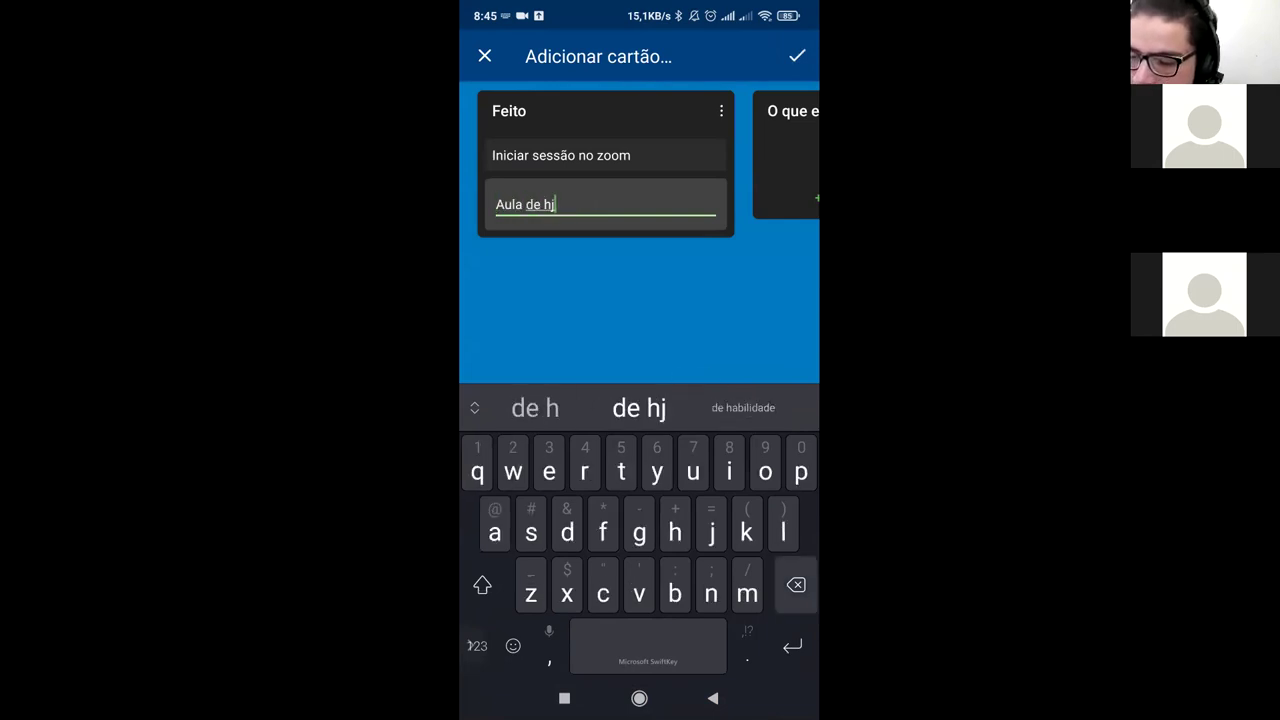
{"action": "key", "text": "BackSpace"}
{"action": "type", "text": "mkd"}
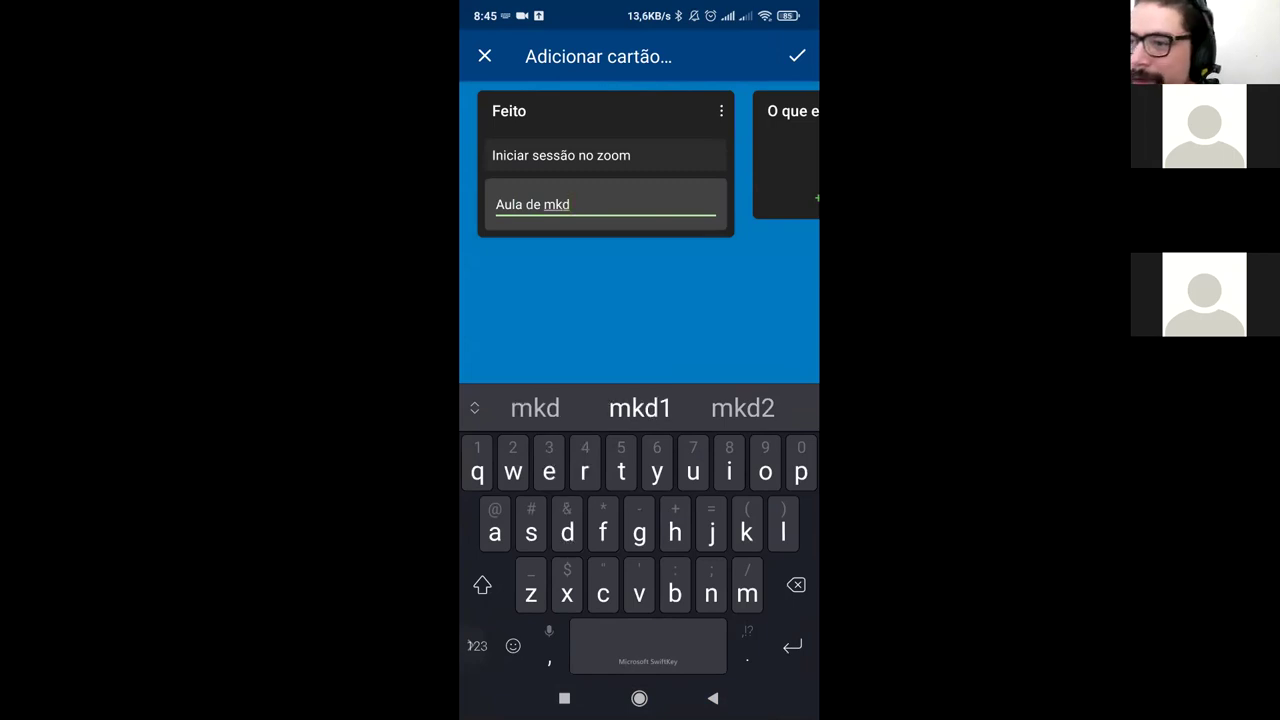
{"action": "key", "text": "BackSpace"}
{"action": "key", "text": "BackSpace"}
{"action": "key", "text": "BackSpace"}
{"action": "key", "text": "BackSpace"}
{"action": "key", "text": "BackSpace"}
{"action": "key", "text": "BackSpace"}
{"action": "key", "text": "BackSpace"}
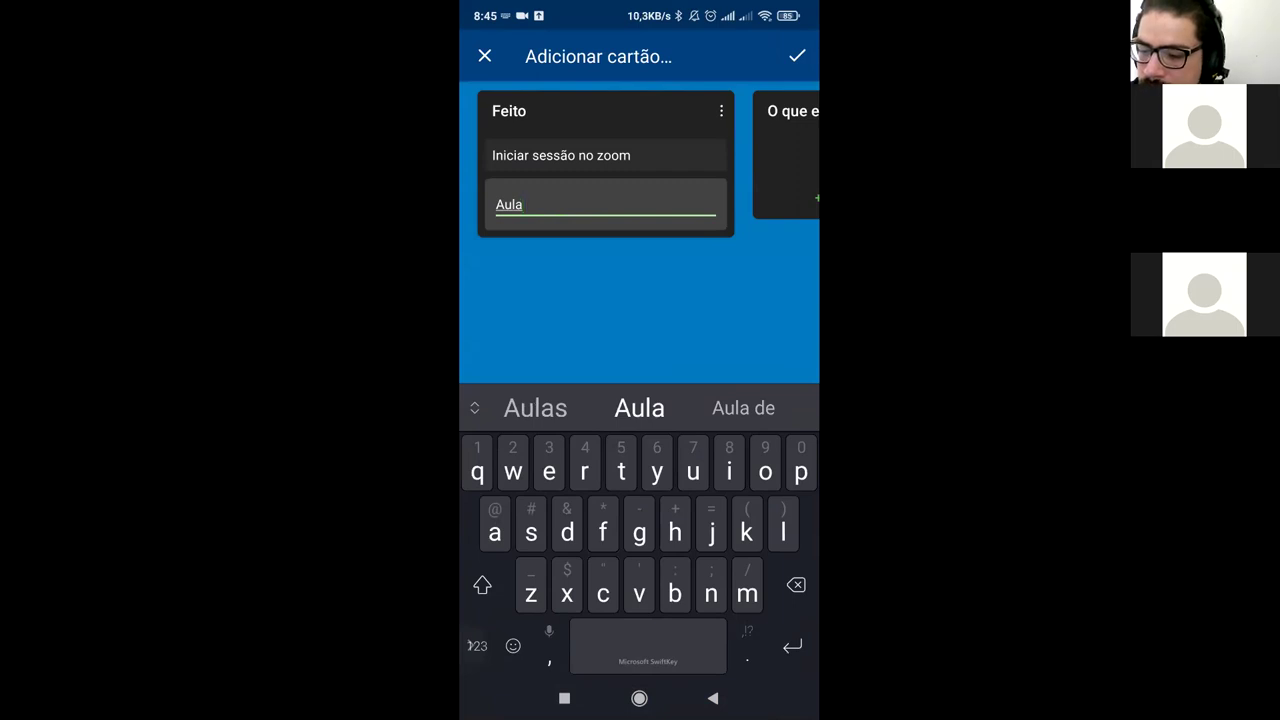
{"action": "type", "text": "de"}
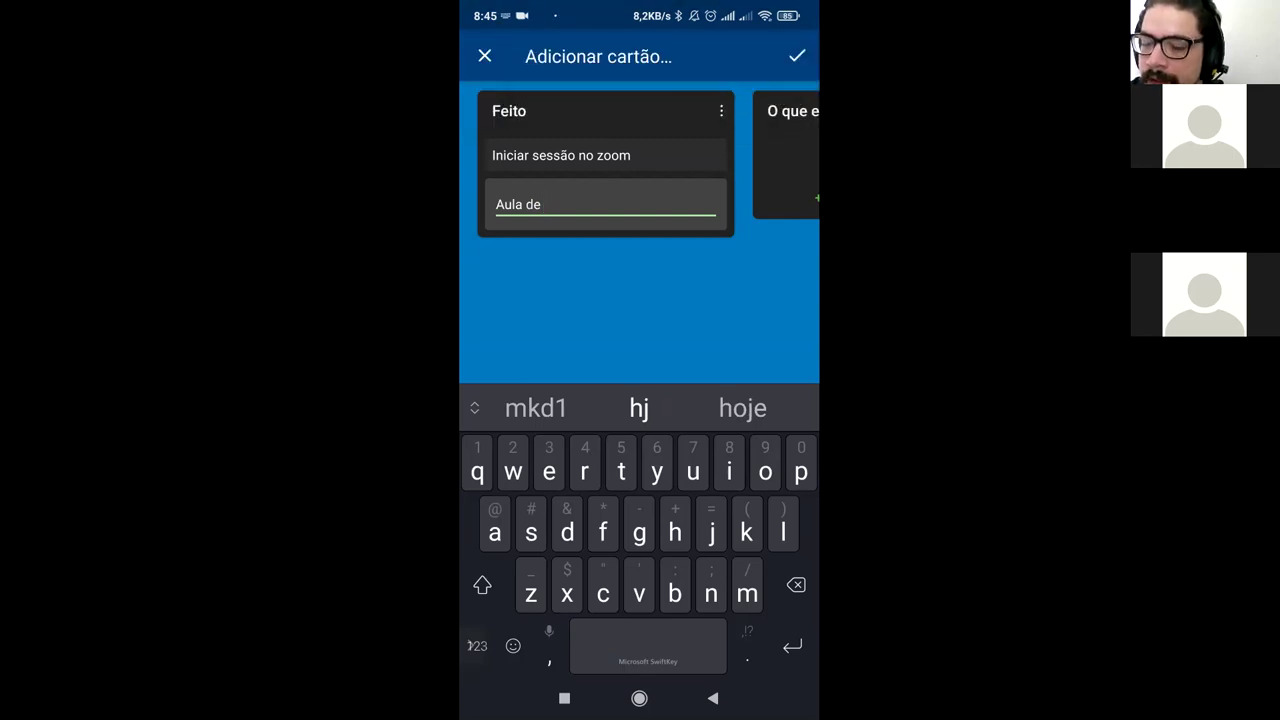
{"action": "type", "text": "drive"}
{"action": "key", "text": "Return"}
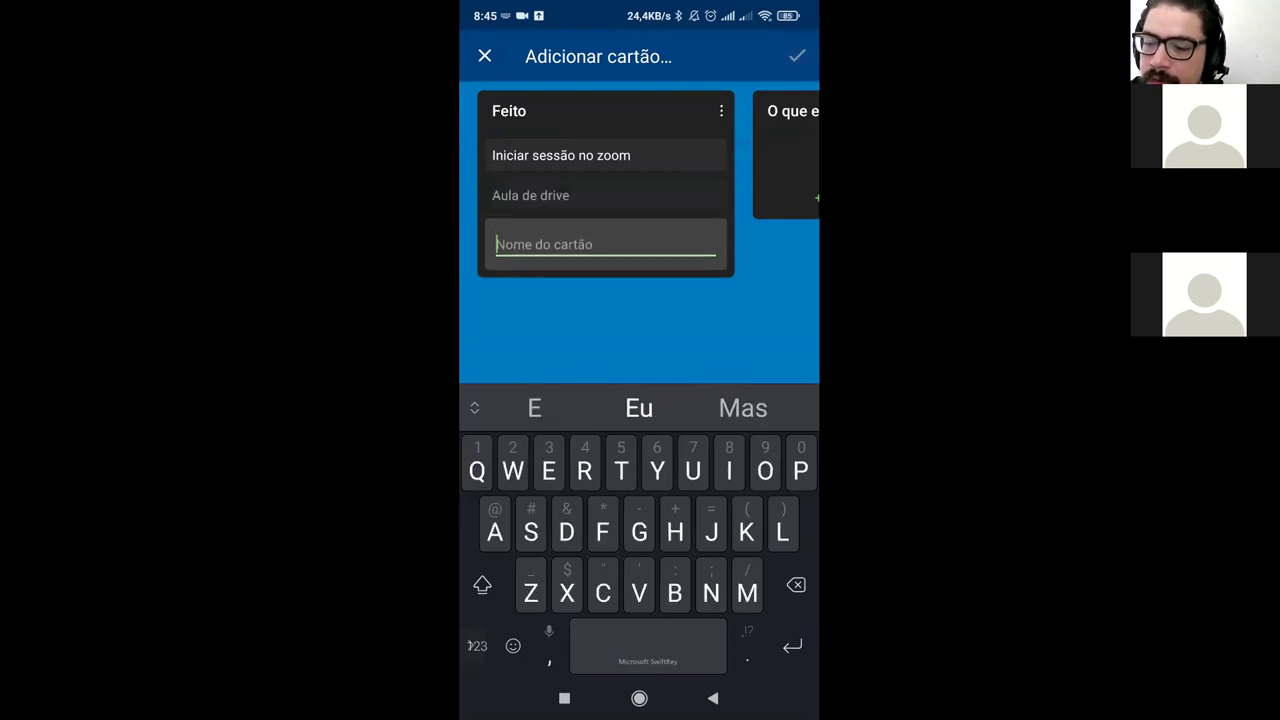
Step: Add the cards "Aula de trello" and "Reclamar da vida" to the "O que estou fazendo" list
{"action": "scroll", "coordinate": [640, 184], "scroll_direction": "right", "scroll_amount": 3}
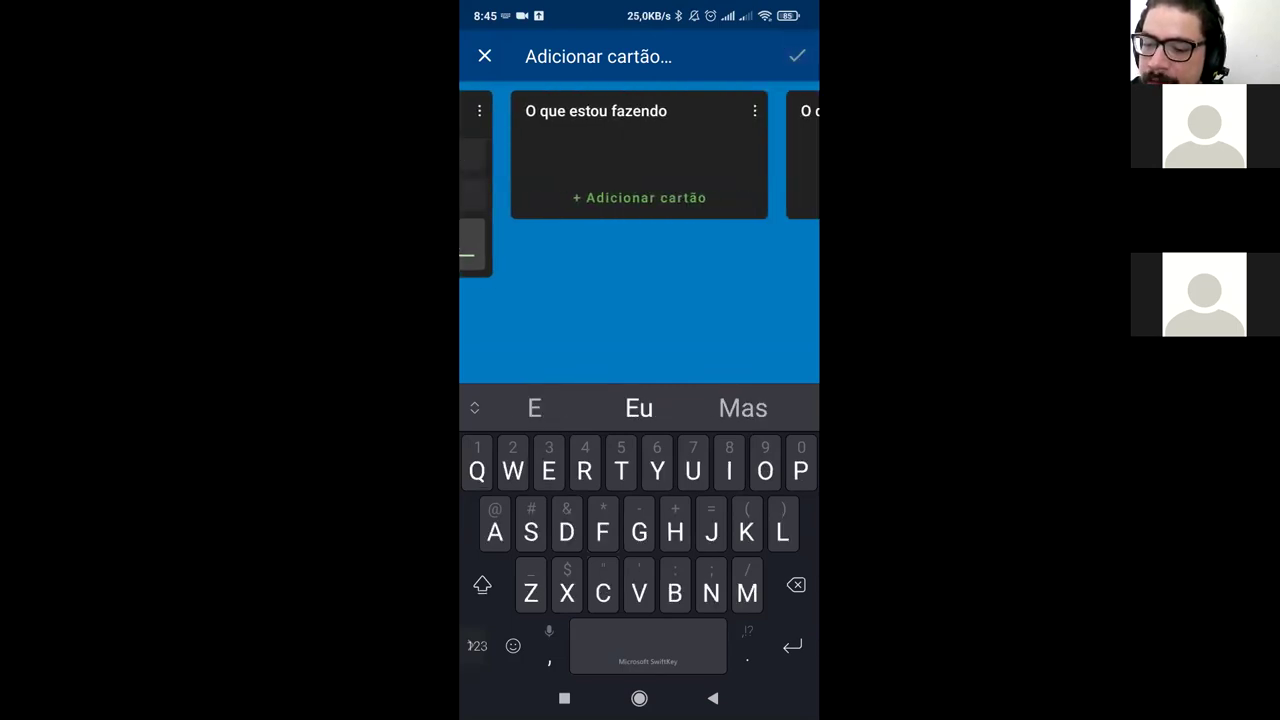
{"action": "left_click", "coordinate": [639, 197]}
{"action": "type", "text": "Aula de trello"}
{"action": "key", "text": "BackSpace"}
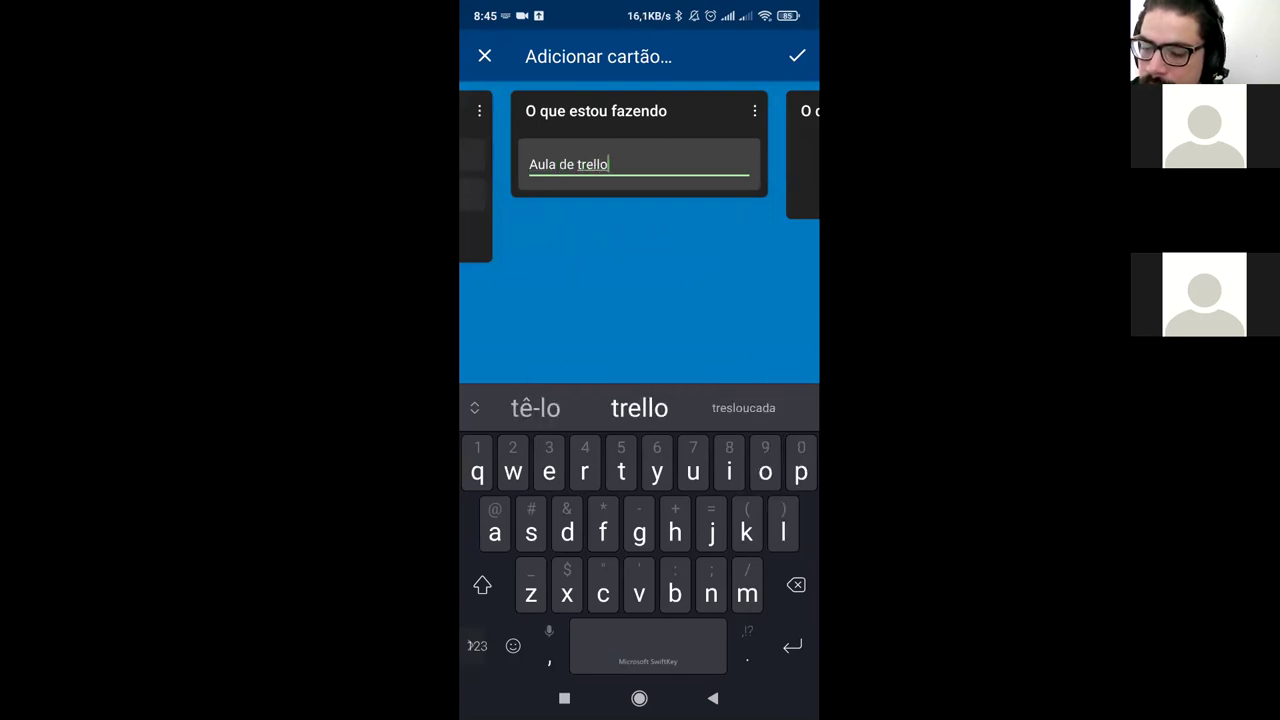
{"action": "key", "text": "Return"}
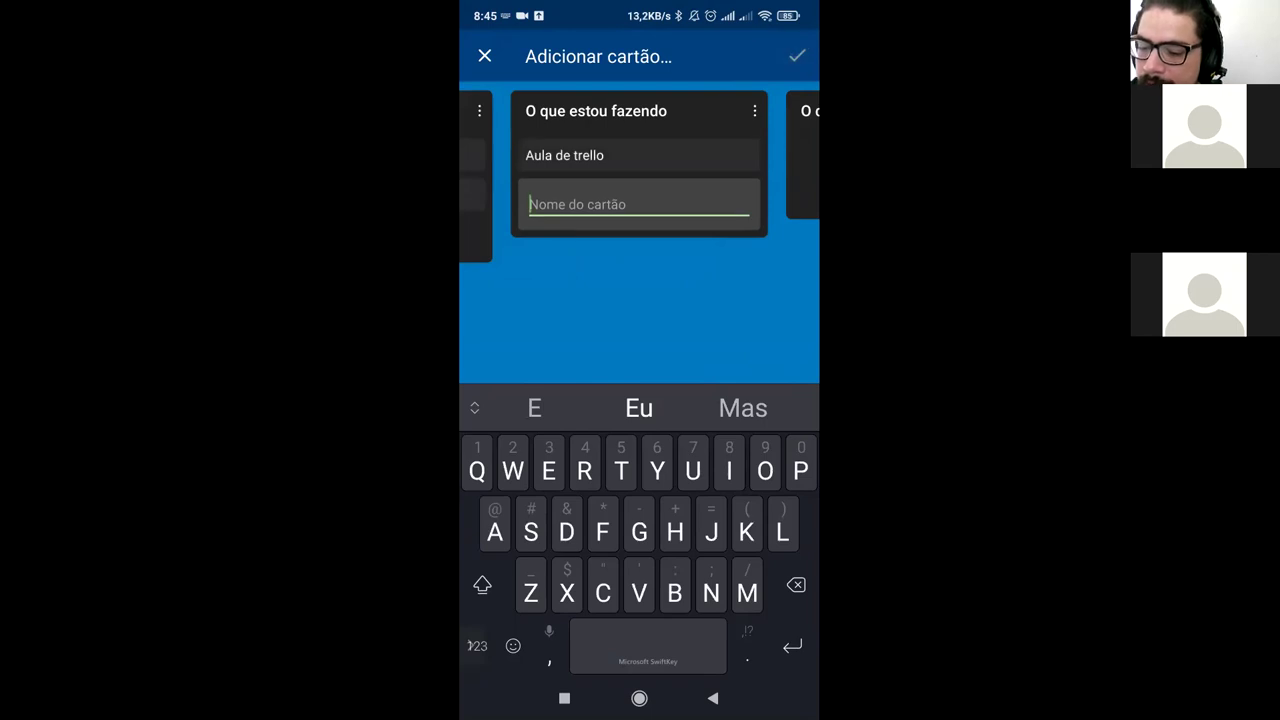
{"action": "type", "text": "Reclamar da vida"}
{"action": "key", "text": "Return"}
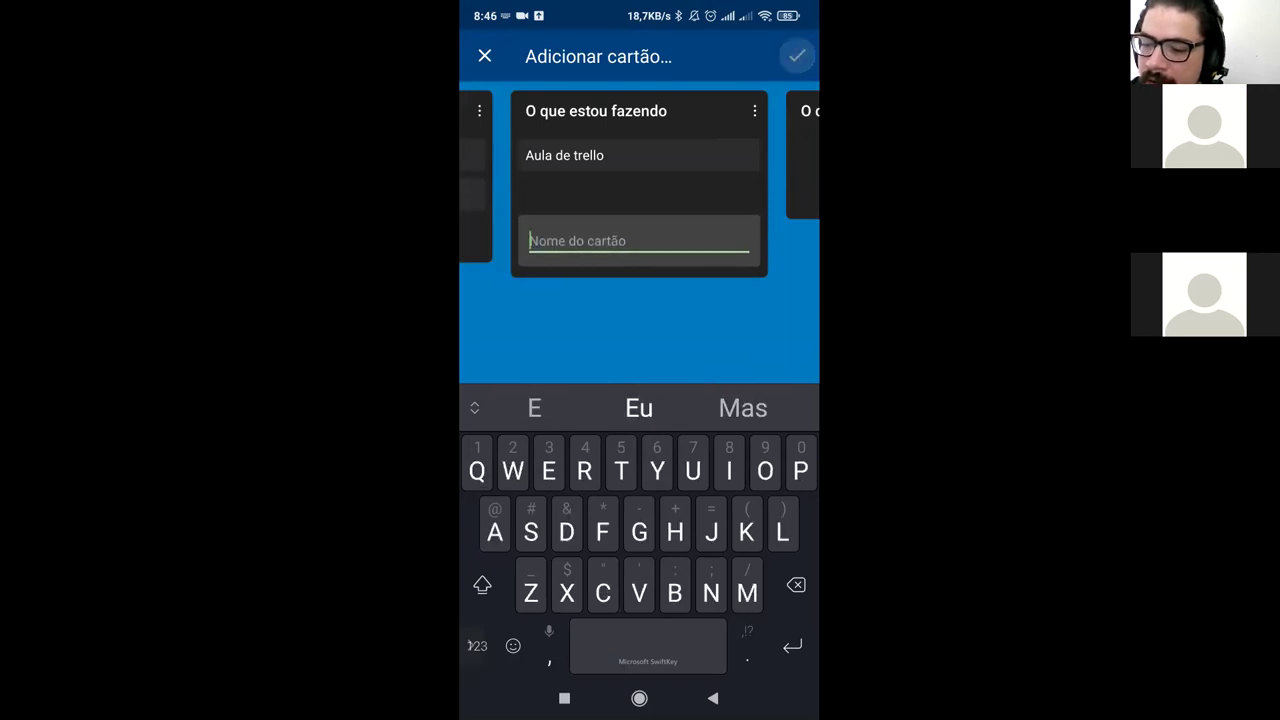
Step: Add a card named "Aniversário do sogro" to the "O que falta" list
{"action": "scroll", "coordinate": [639, 184], "scroll_direction": "right", "scroll_amount": 5}
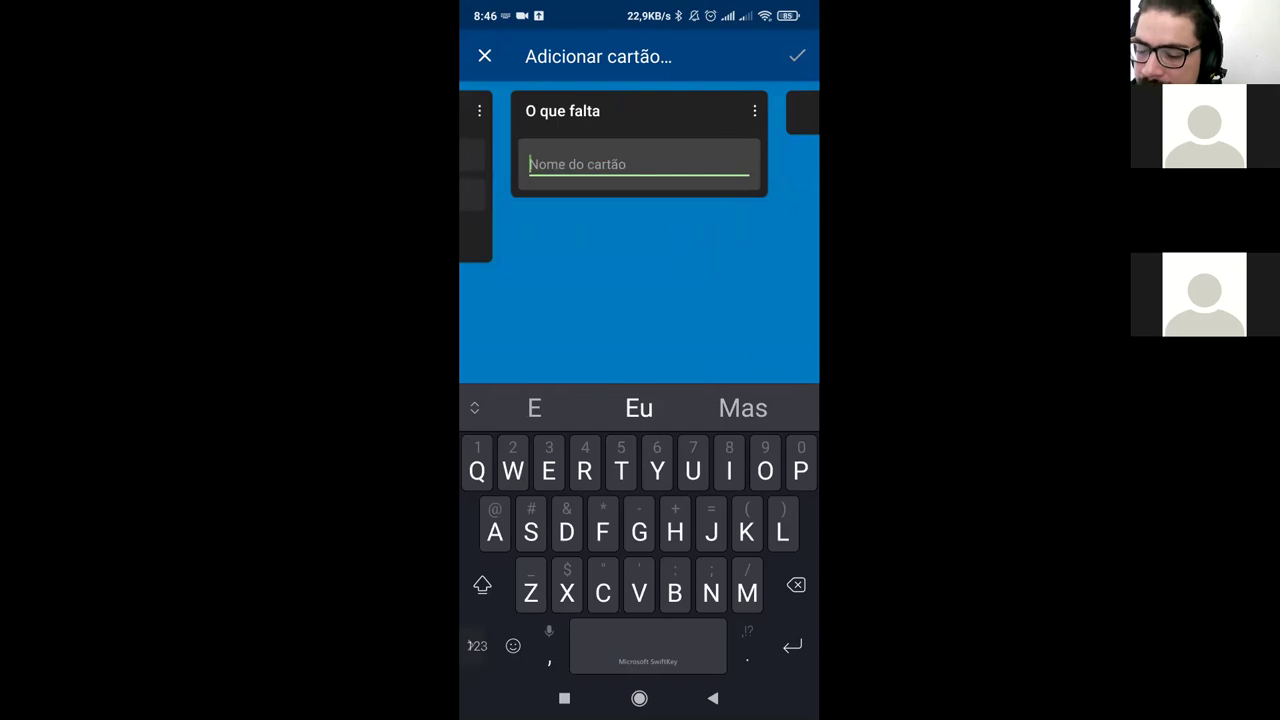
{"action": "type", "text": "Ani"}
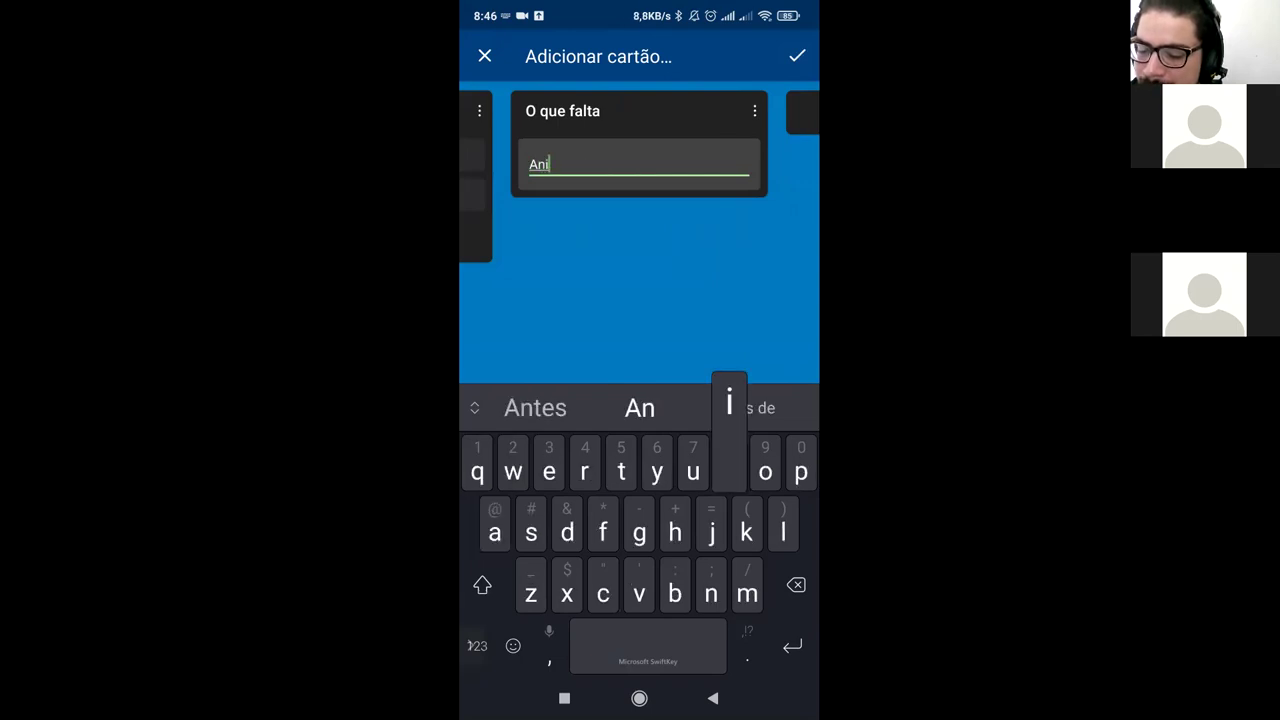
{"action": "type", "text": "versário d"}
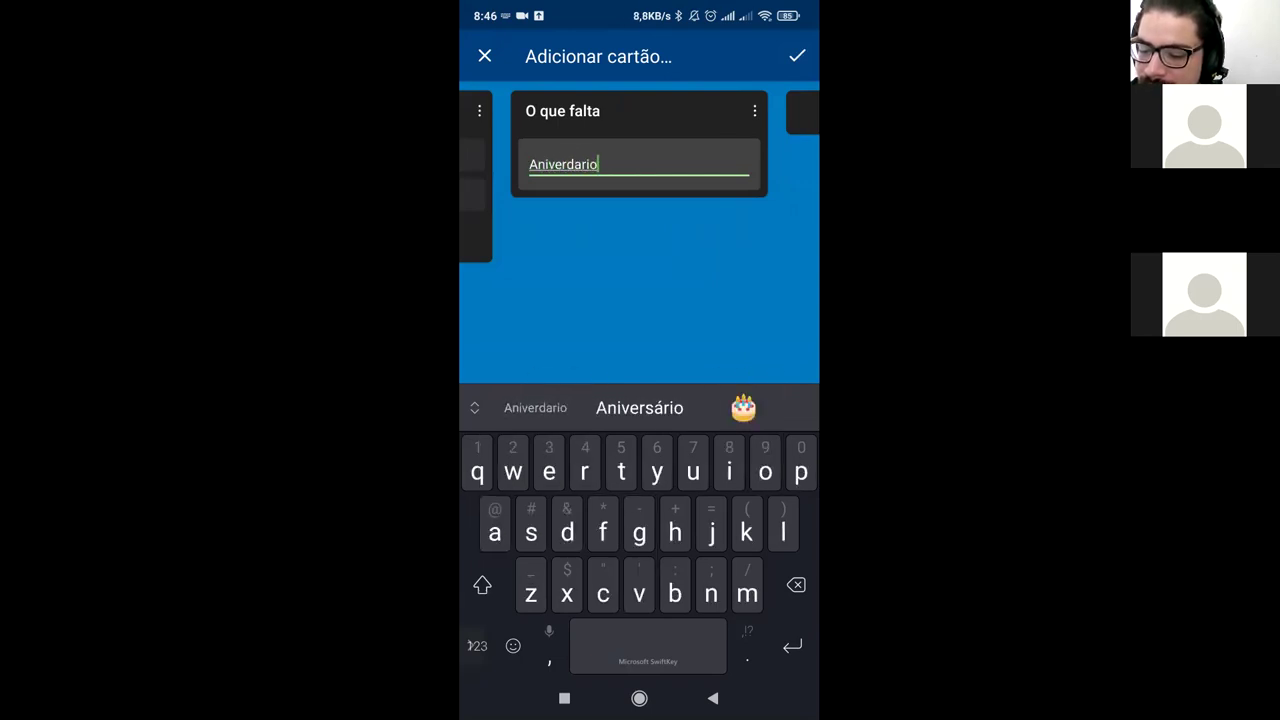
{"action": "type", "text": "o sogro"}
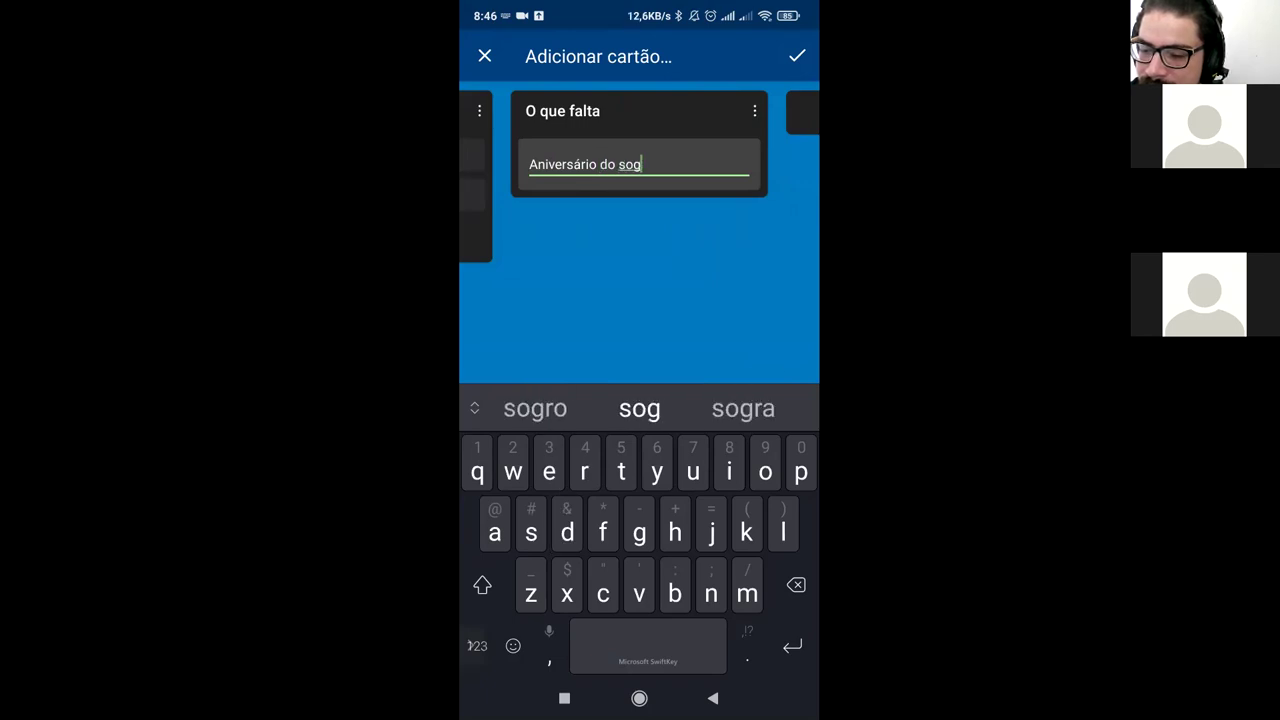
{"action": "left_click", "coordinate": [797, 56]}
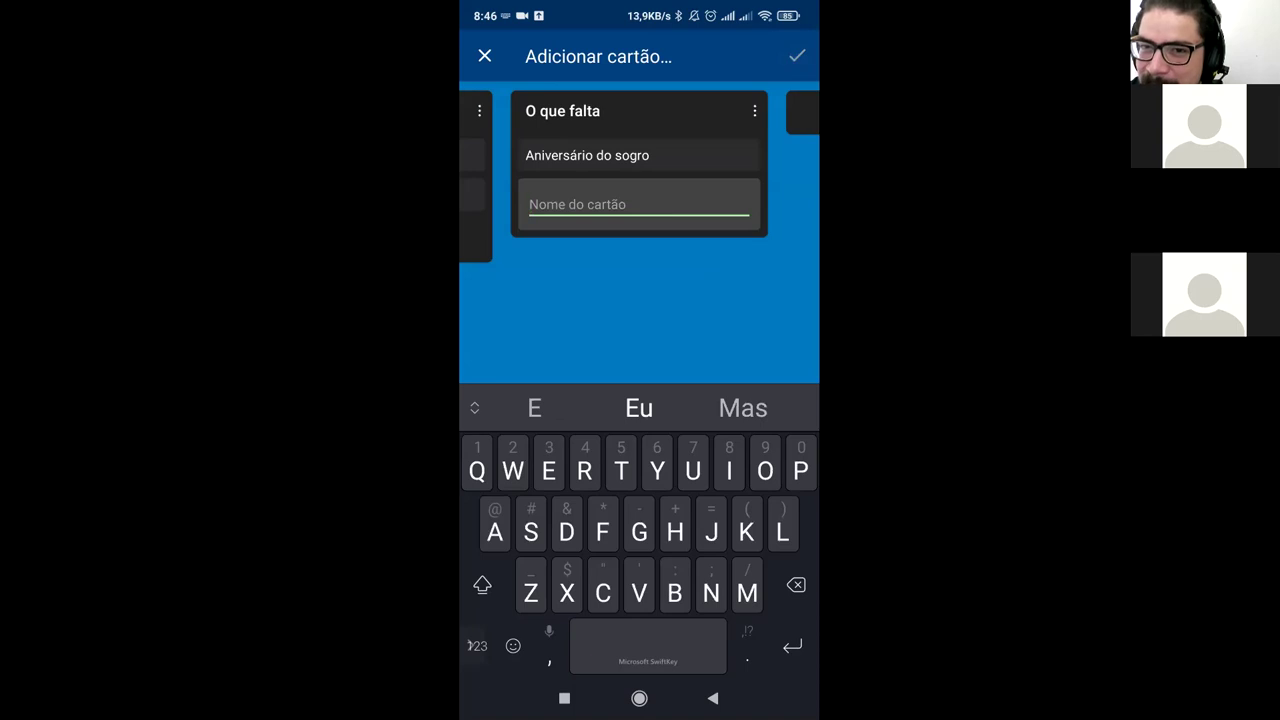
Step: Add a second card named "Aula de gms" to the "O que falta" list
{"action": "type", "text": "Au"}
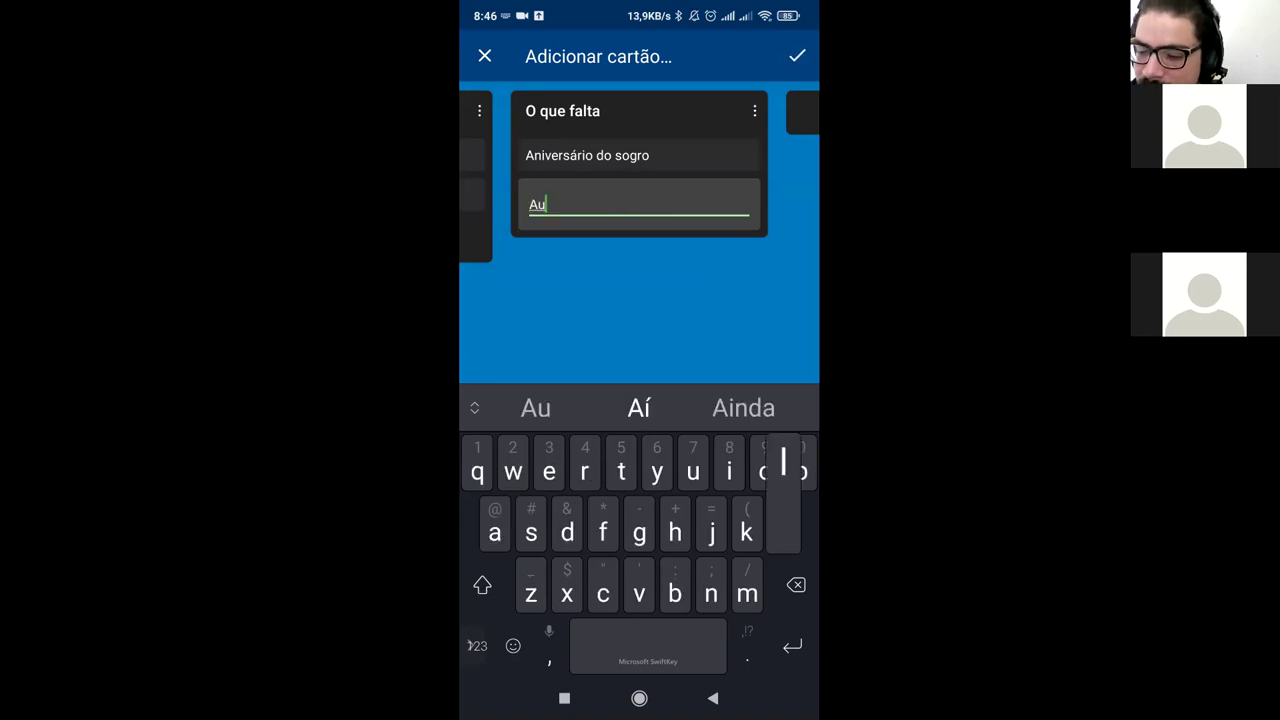
{"action": "type", "text": "la "}
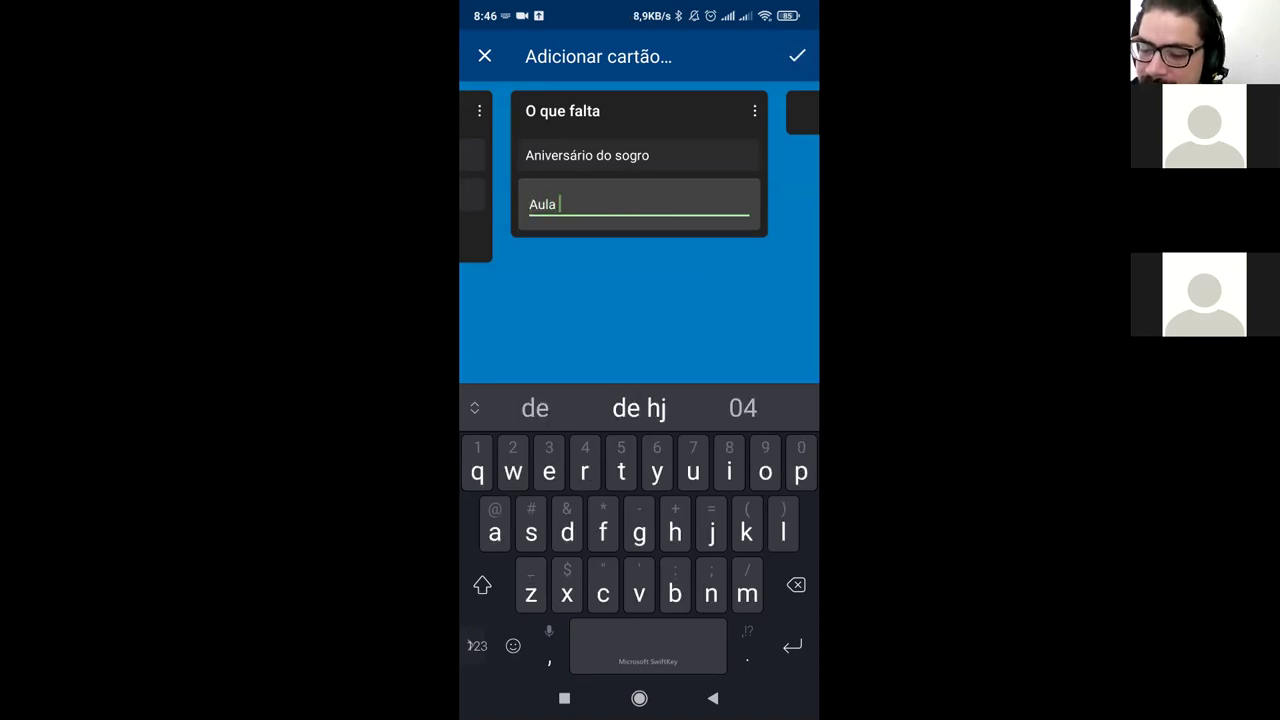
{"action": "type", "text": "de gms"}
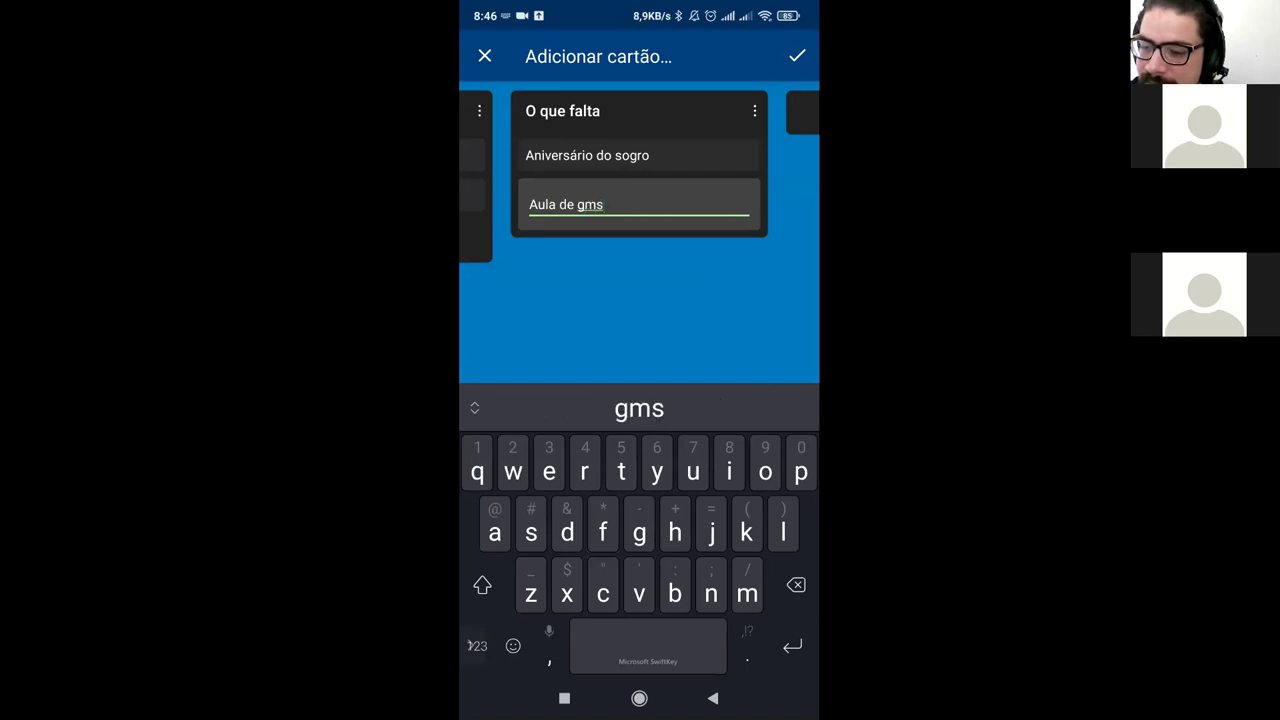
{"action": "key", "text": "Return"}
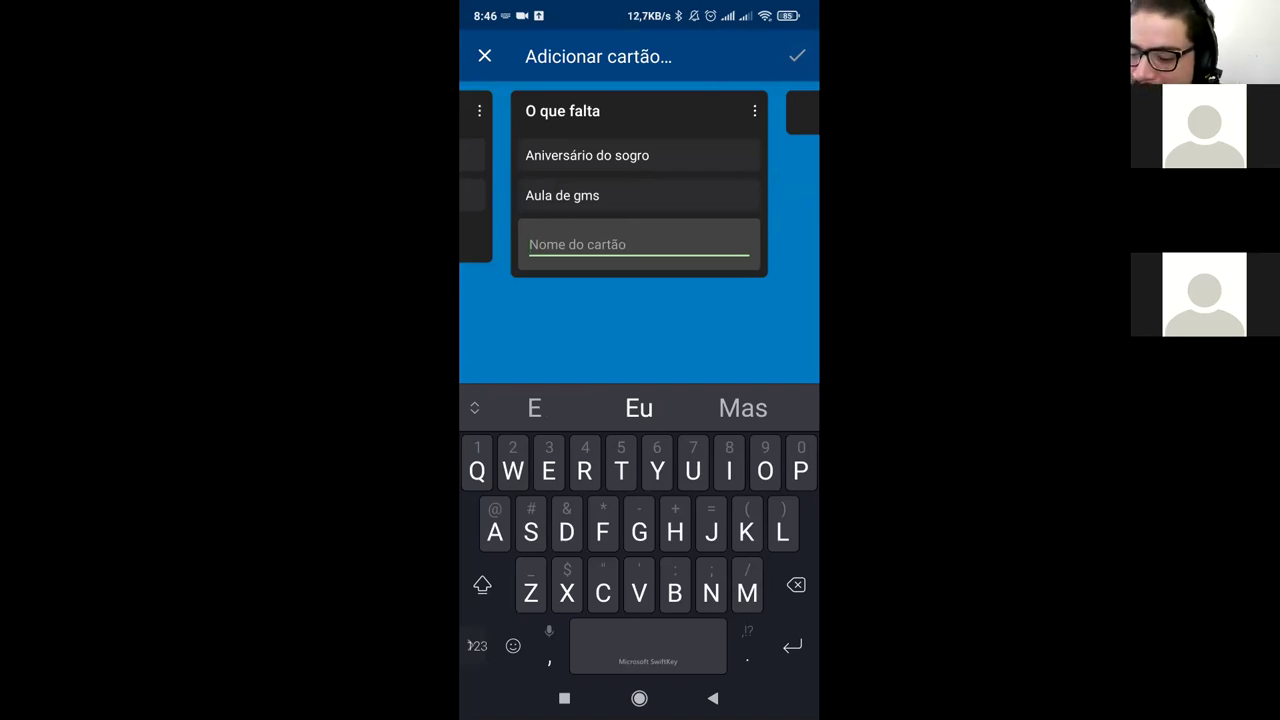
Step: Add a third card named "Aula de projeto final" to the "O que falta" list and finish adding cards
{"action": "type", "text": "Aula "}
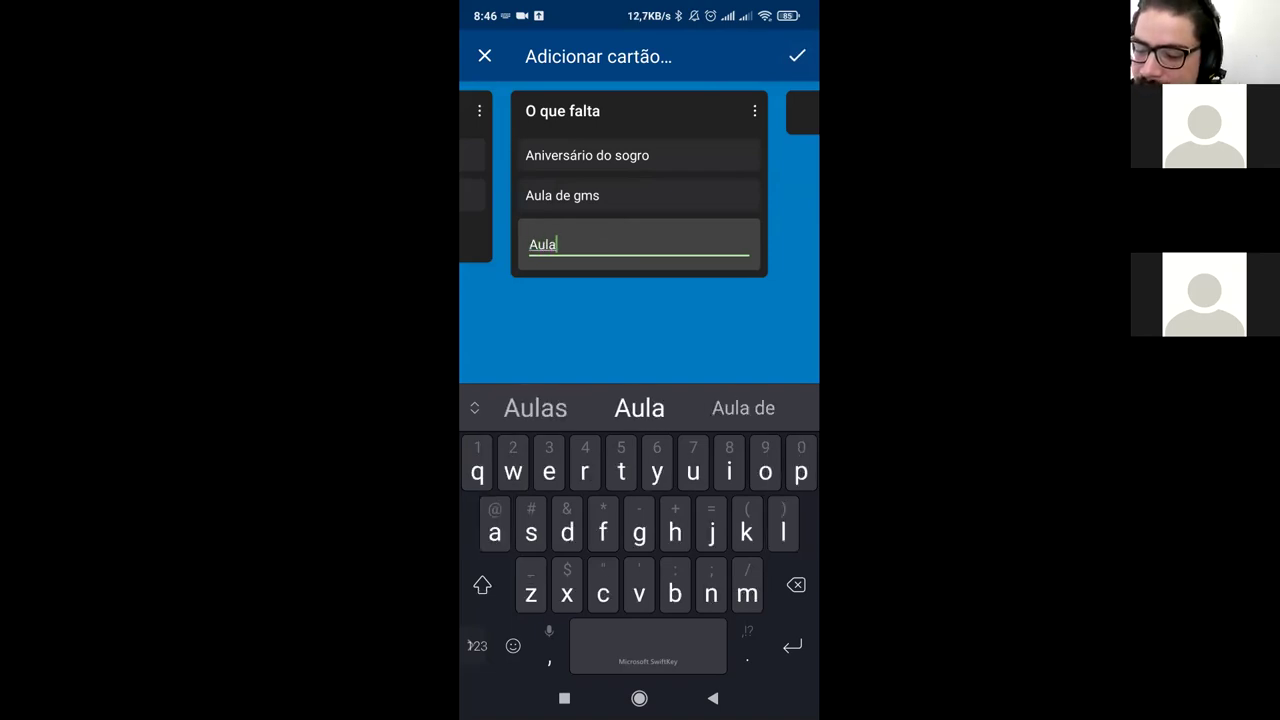
{"action": "type", "text": "de proje"}
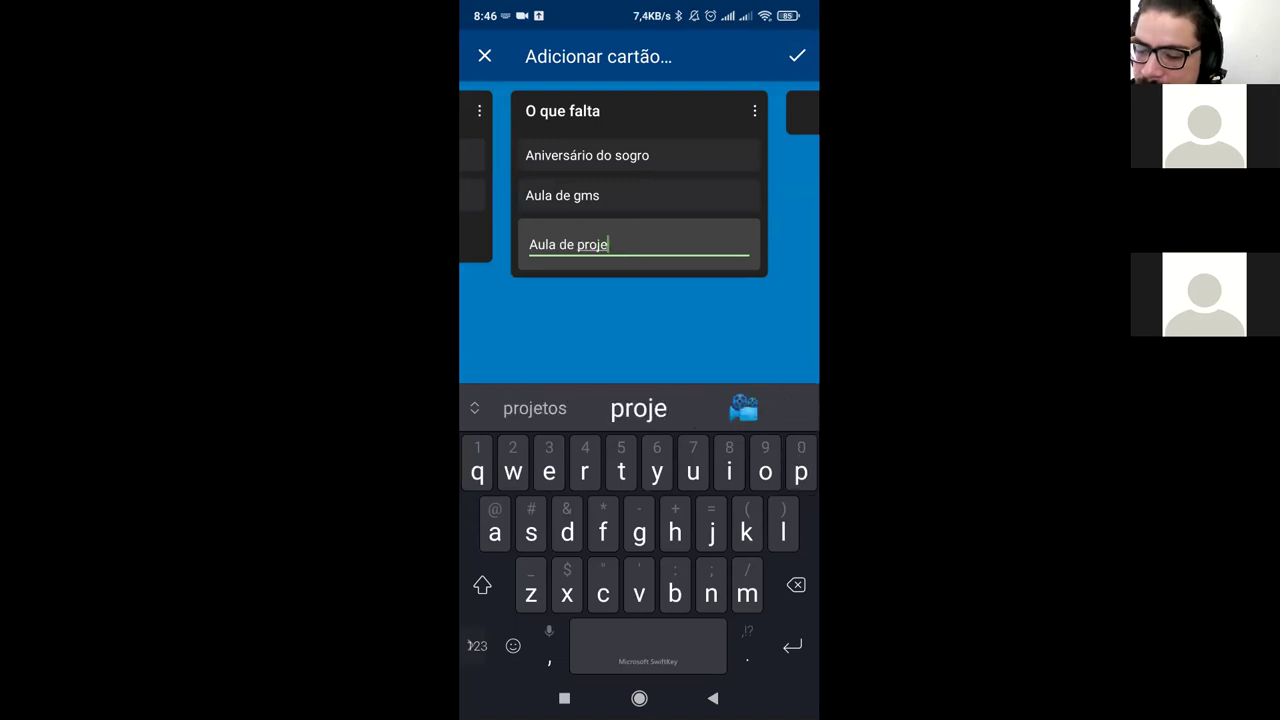
{"action": "type", "text": "to final"}
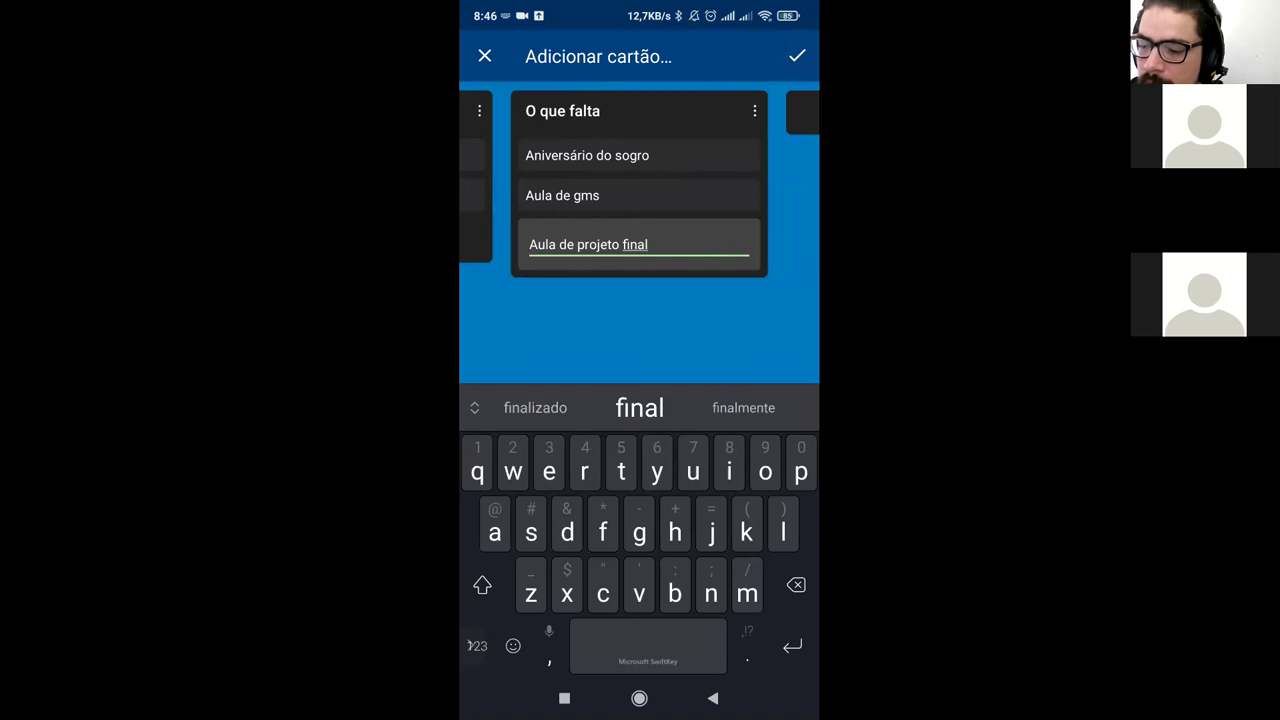
{"action": "key", "text": "Return"}
{"action": "scroll", "coordinate": [639, 200], "scroll_direction": "left", "scroll_amount": 5}
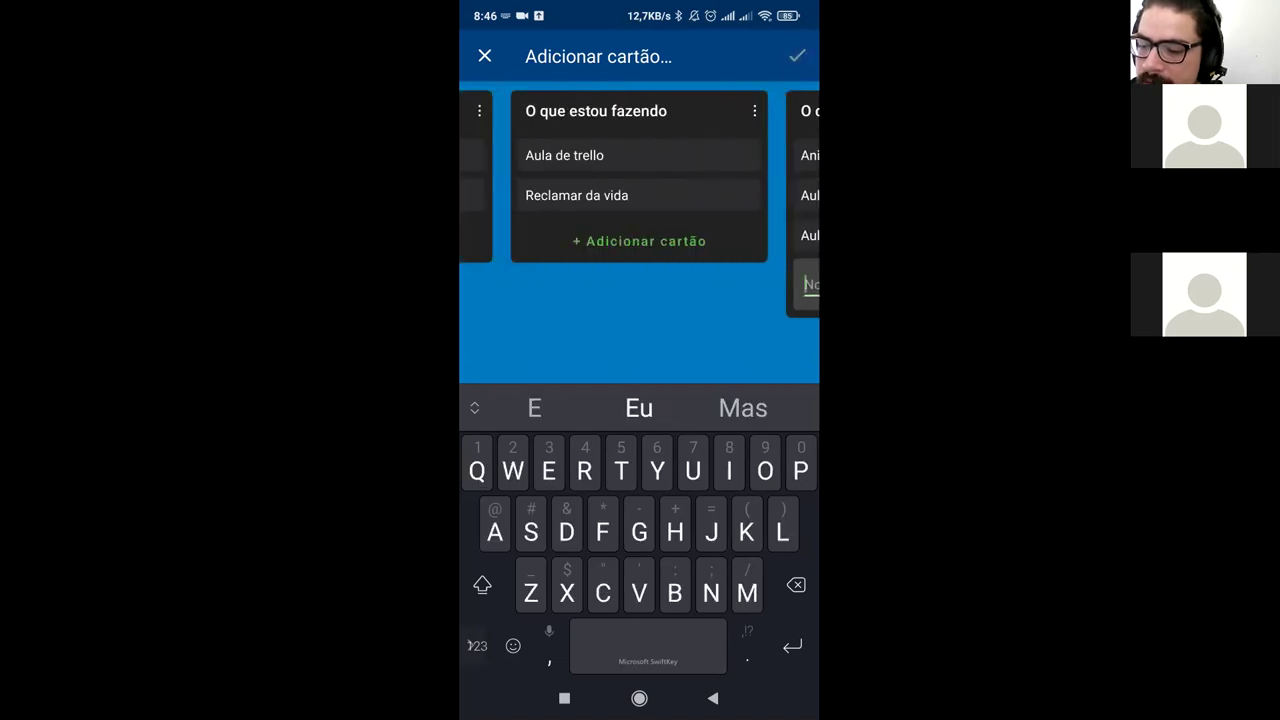
{"action": "key", "text": "Escape"}
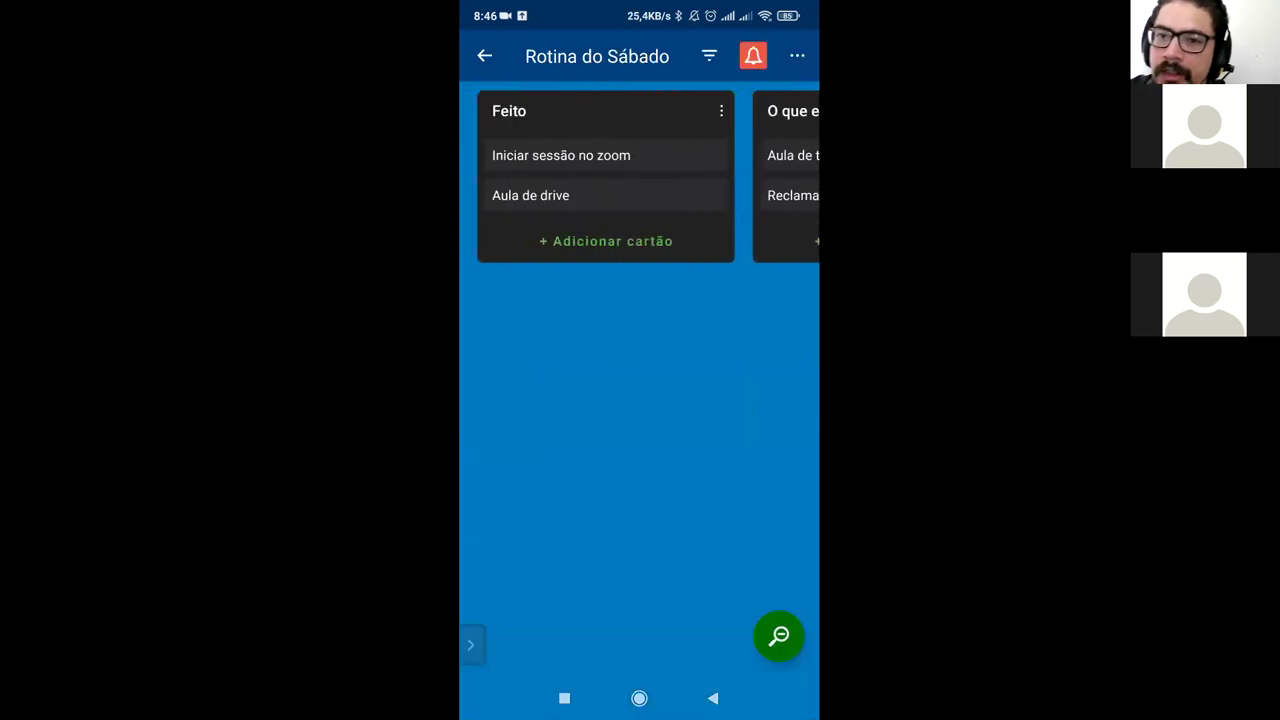
Step: Assign the blue label to the "Iniciar sessão no zoom" card and return to the board
{"action": "left_click", "coordinate": [561, 155]}
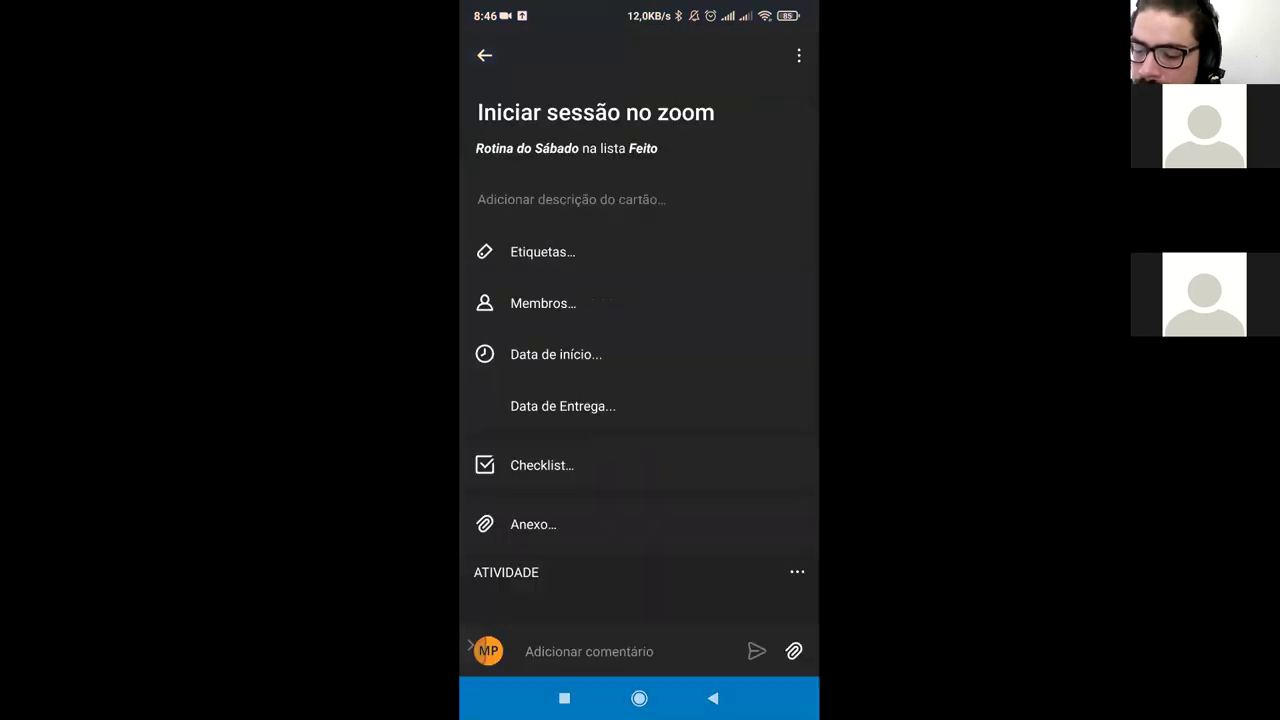
{"action": "scroll", "coordinate": [639, 350], "scroll_direction": "down", "scroll_amount": 2}
{"action": "scroll", "coordinate": [639, 350], "scroll_direction": "up", "scroll_amount": 2}
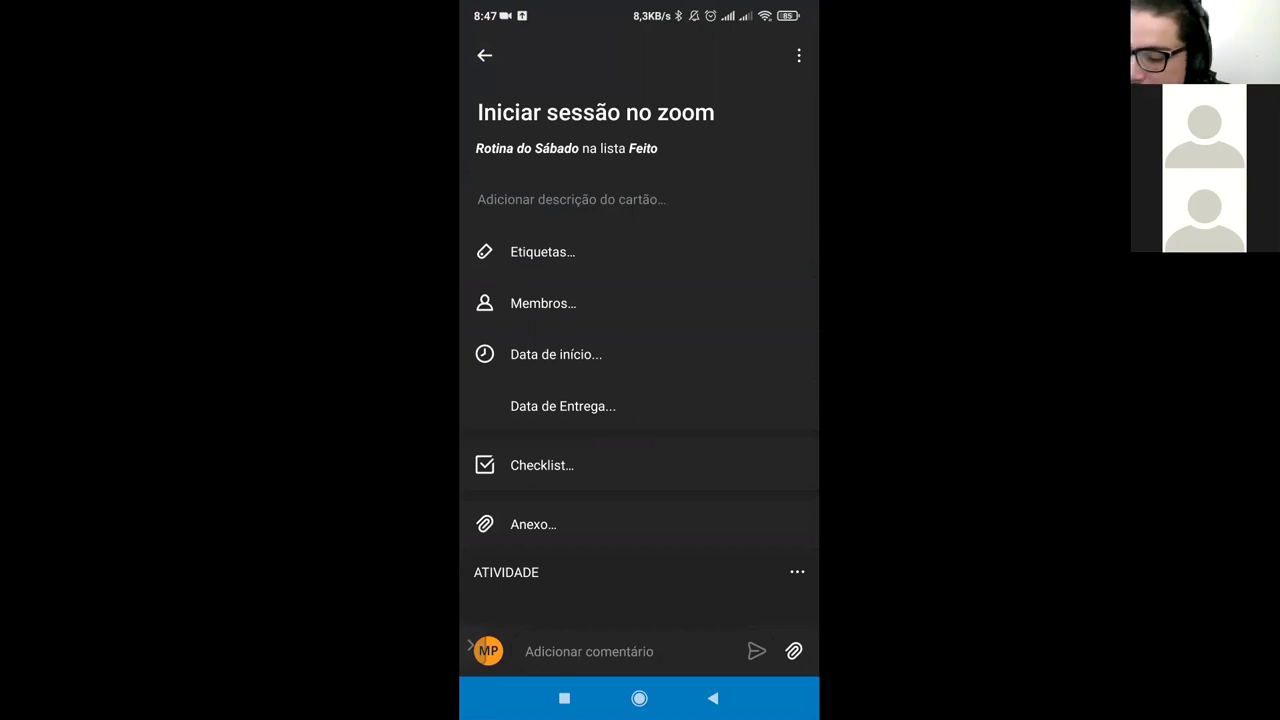
{"action": "left_click", "coordinate": [542, 251]}
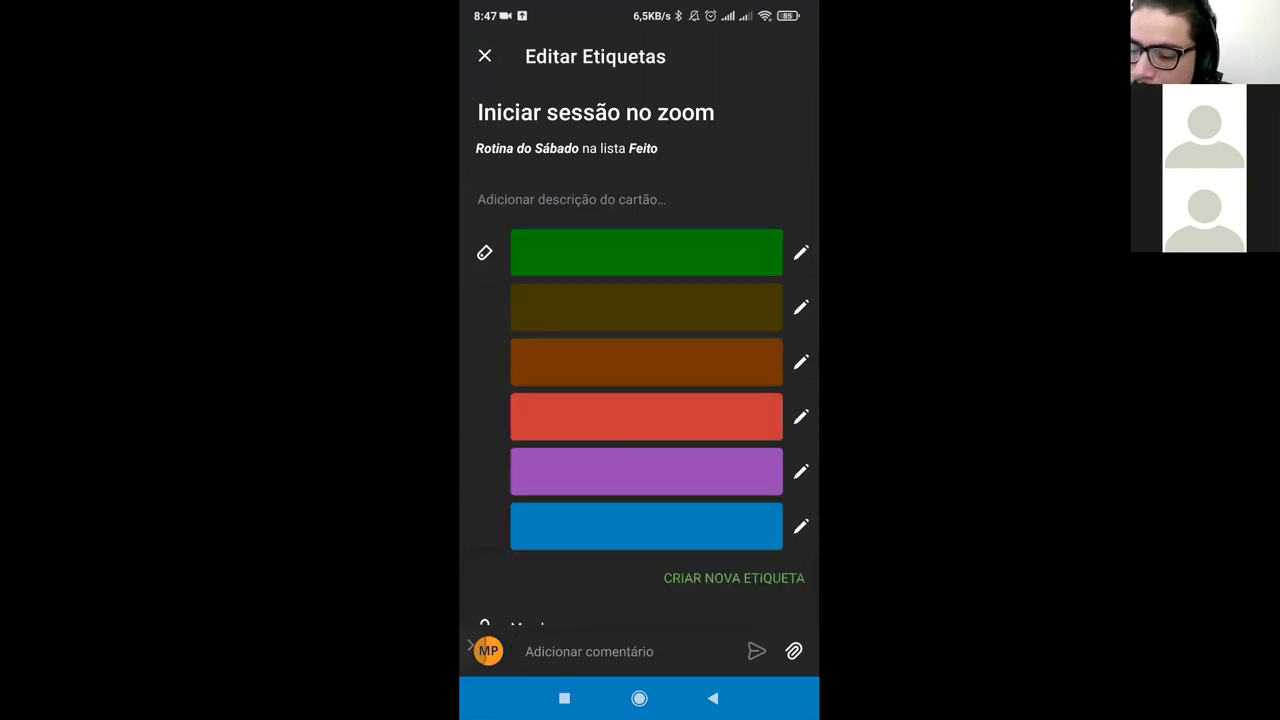
{"action": "left_click", "coordinate": [646, 525]}
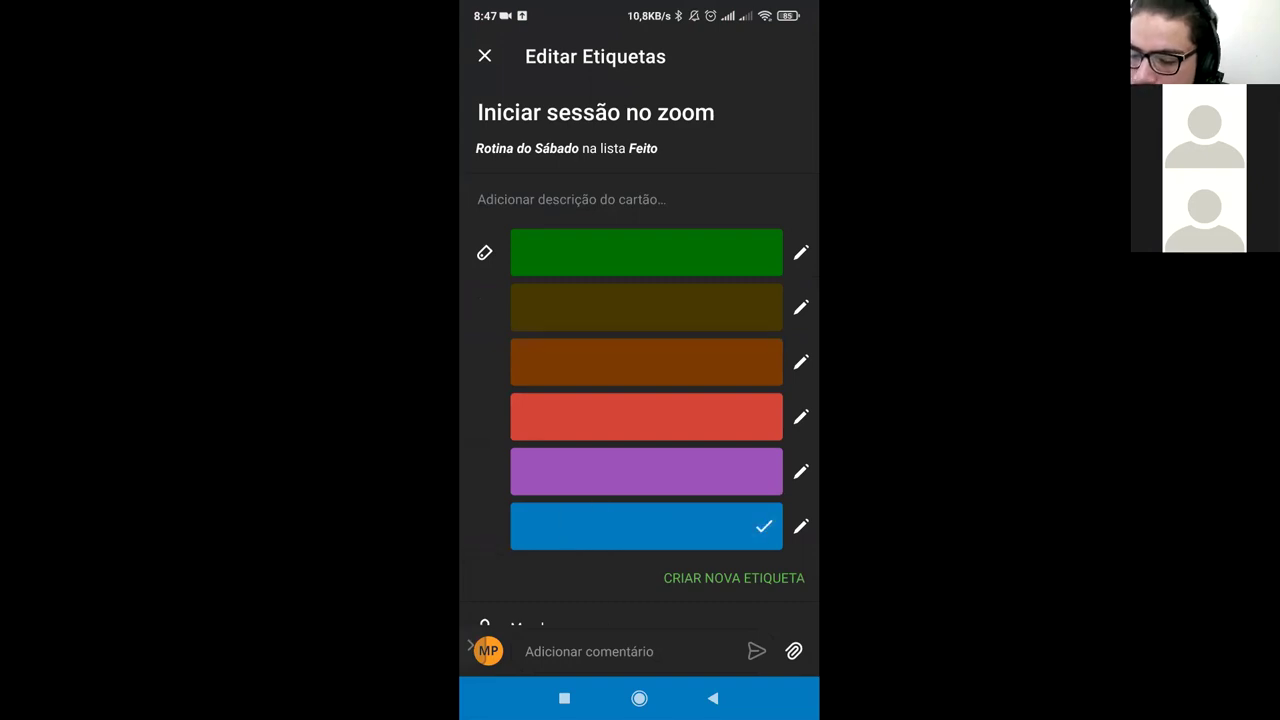
{"action": "key", "text": "Escape"}
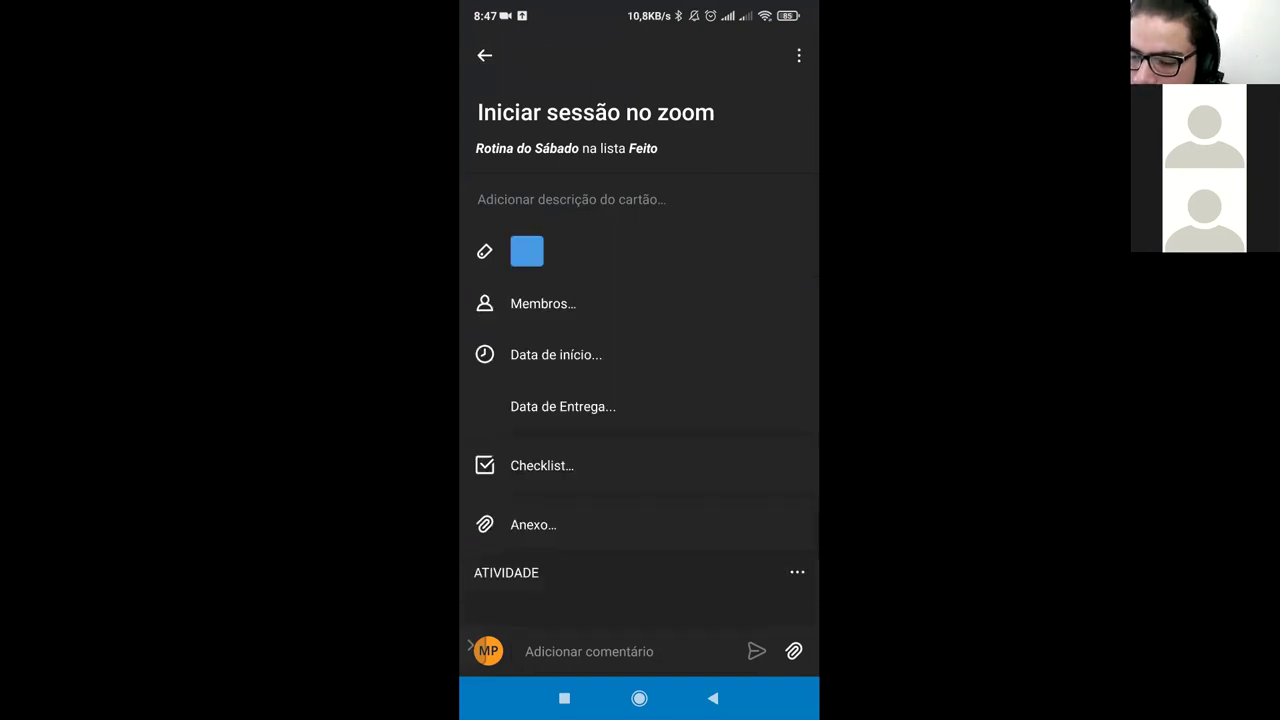
{"action": "key", "text": "Escape"}
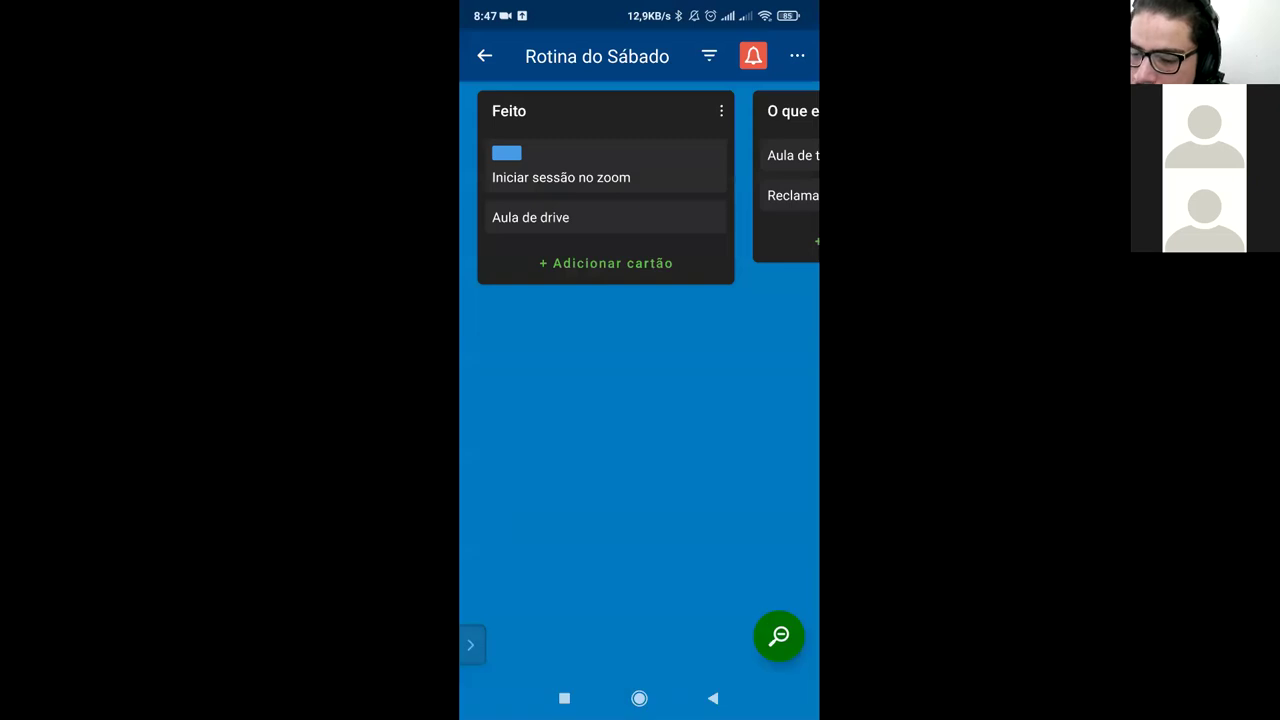
Step: Assign the blue label to the "Aula de drive" card and return to the board
{"action": "left_click", "coordinate": [560, 214]}
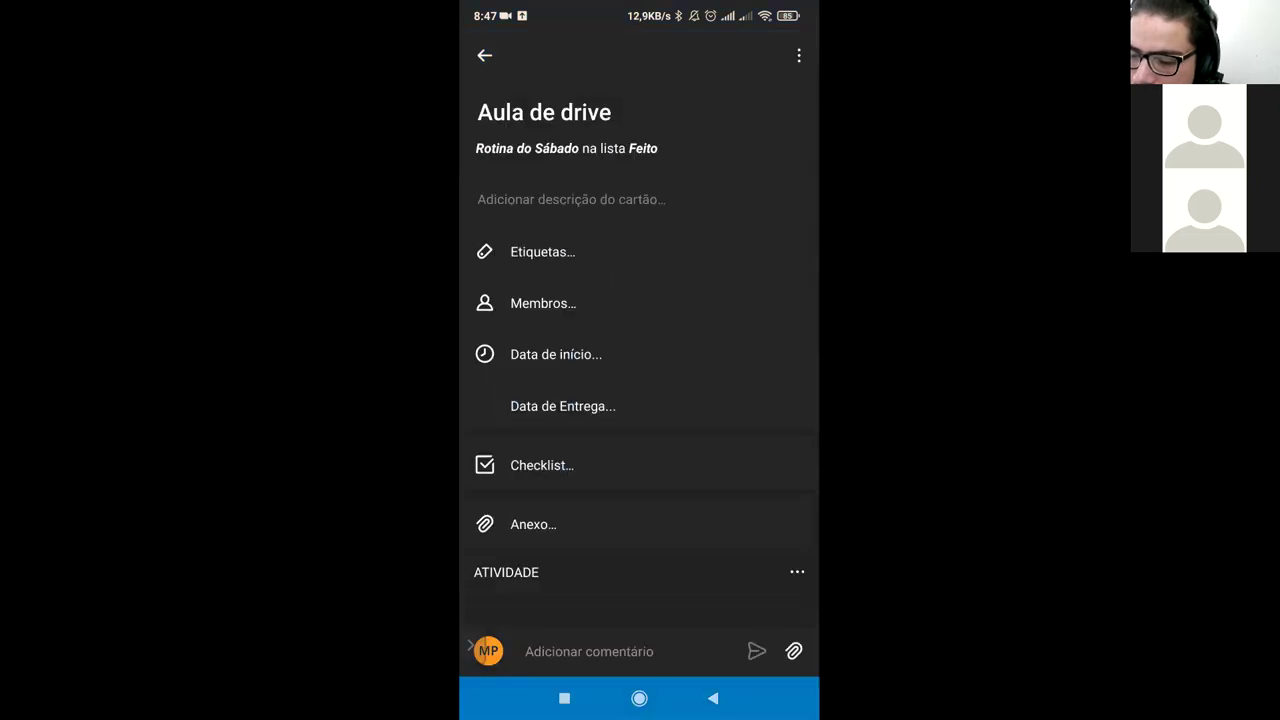
{"action": "left_click", "coordinate": [542, 251]}
{"action": "left_click", "coordinate": [646, 526]}
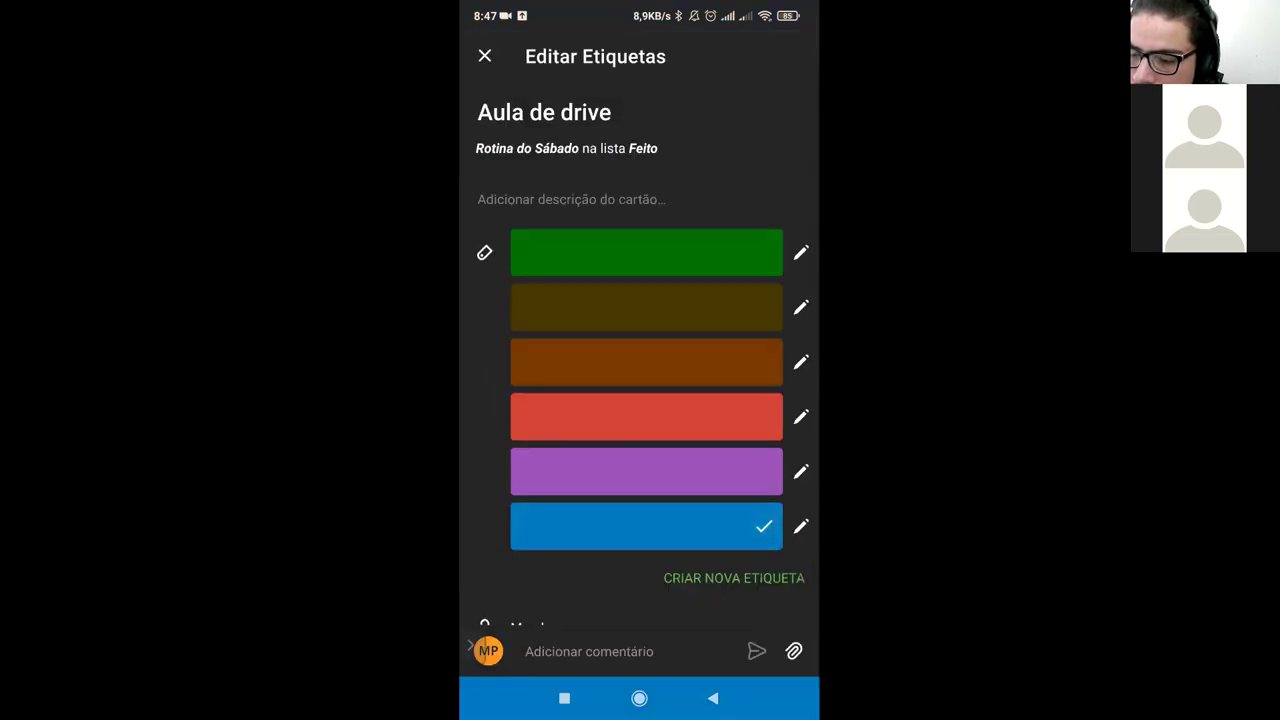
{"action": "key", "text": "Escape"}
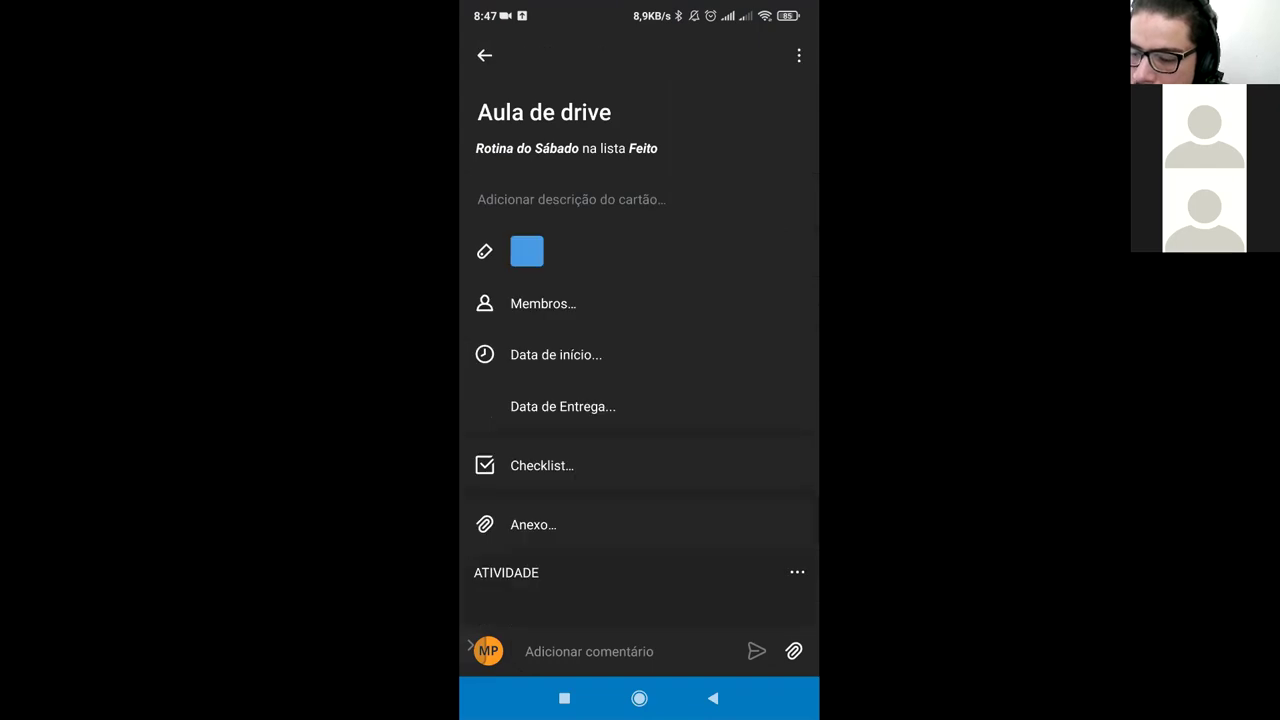
{"action": "key", "text": "Escape"}
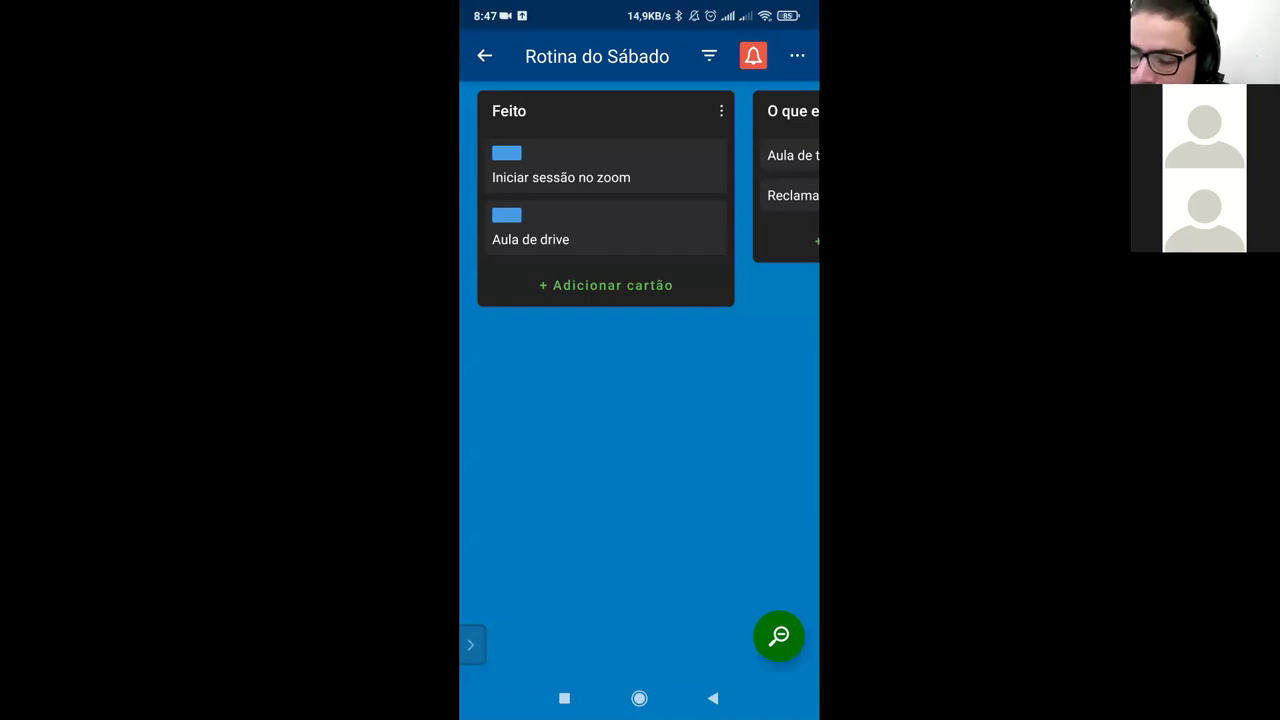
Step: Set the due date of the "Iniciar sessão no zoom" card to today at 09:00, adding yourself to the card
{"action": "left_click", "coordinate": [561, 177]}
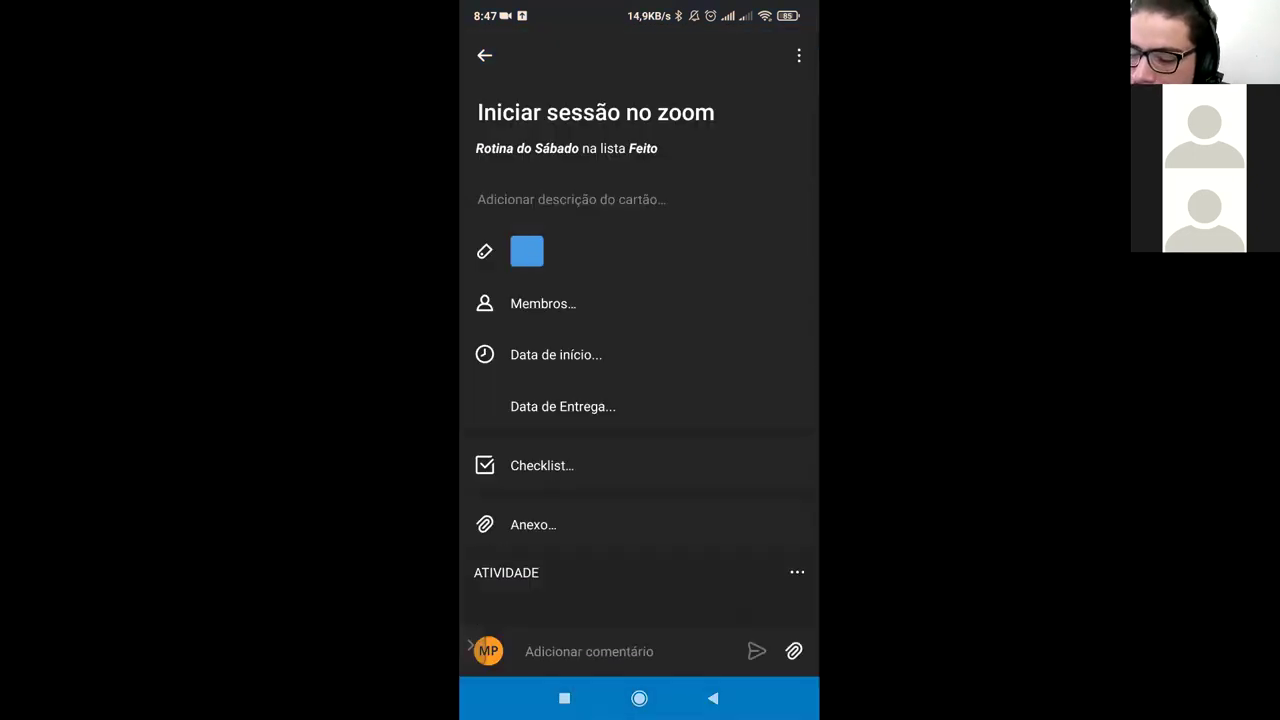
{"action": "left_click", "coordinate": [562, 406]}
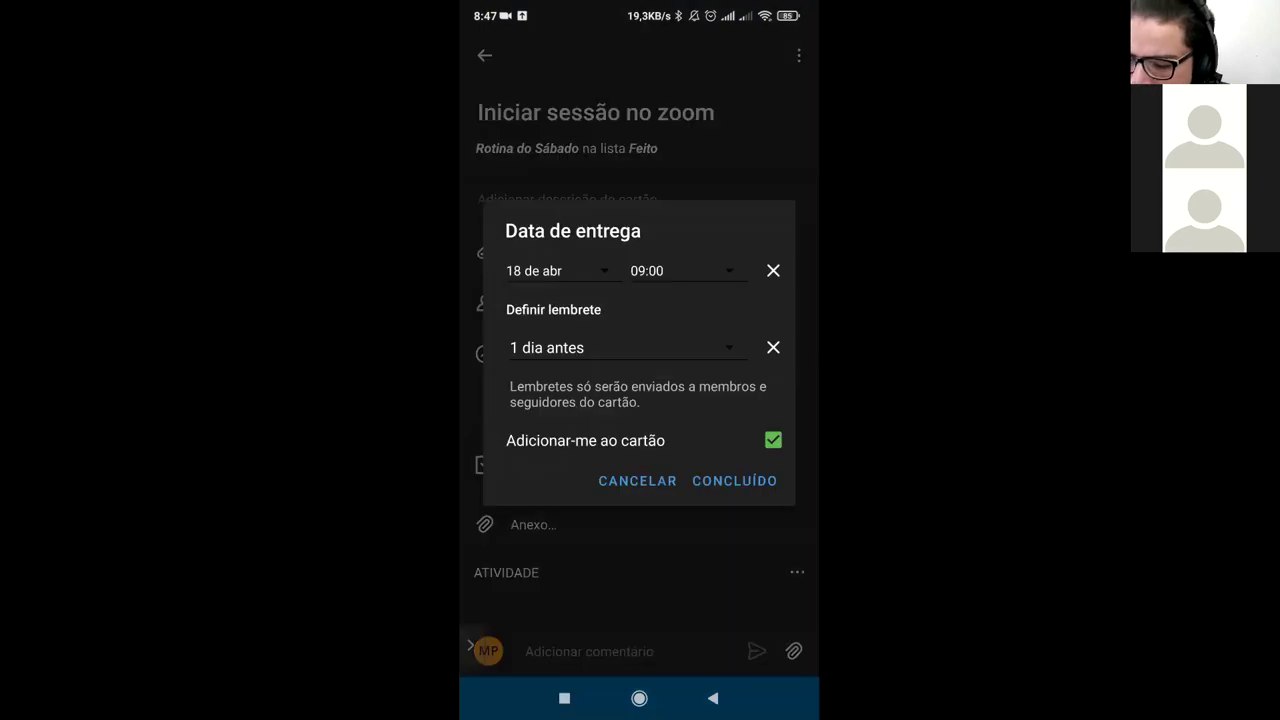
{"action": "left_click", "coordinate": [555, 271]}
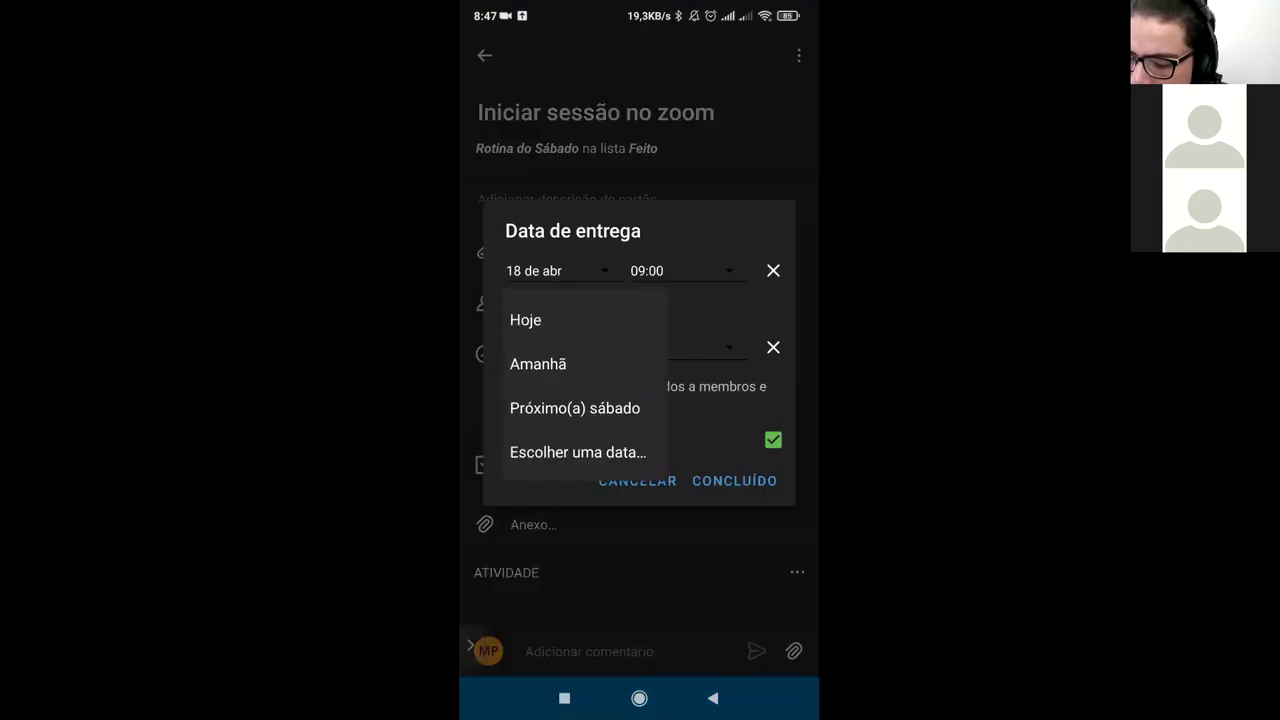
{"action": "left_click", "coordinate": [525, 320]}
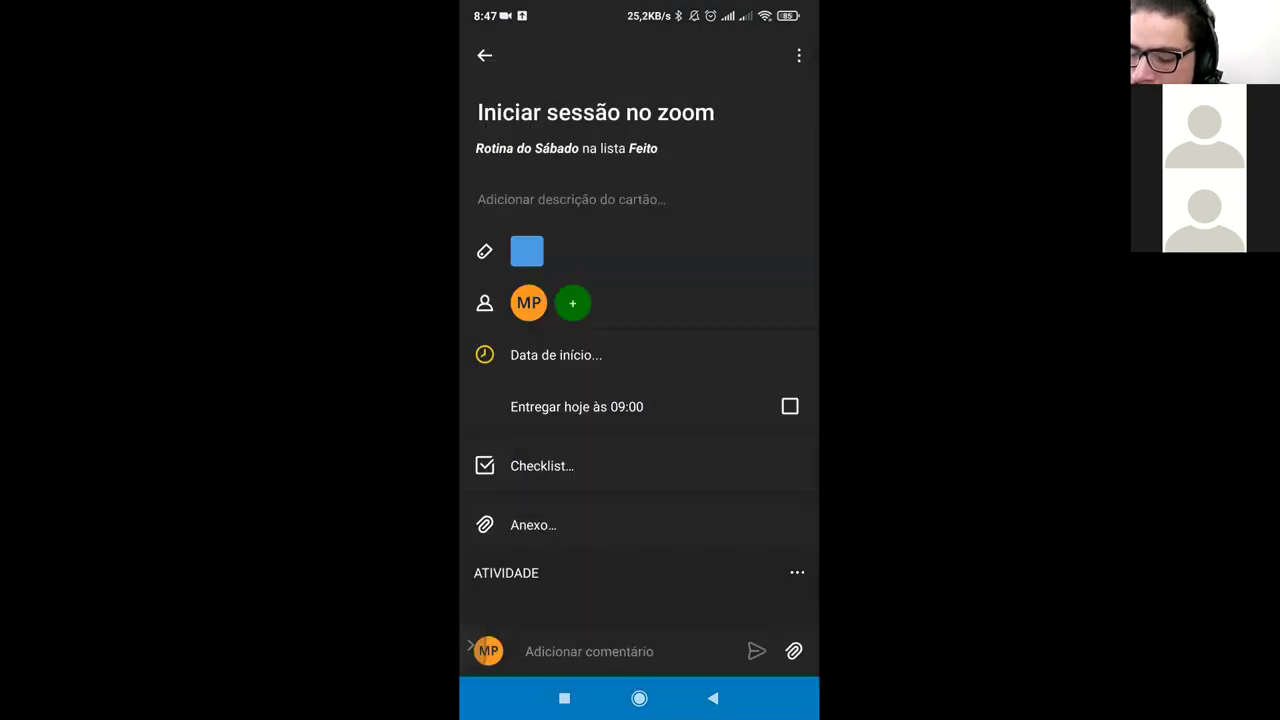
{"action": "key", "text": "Escape"}
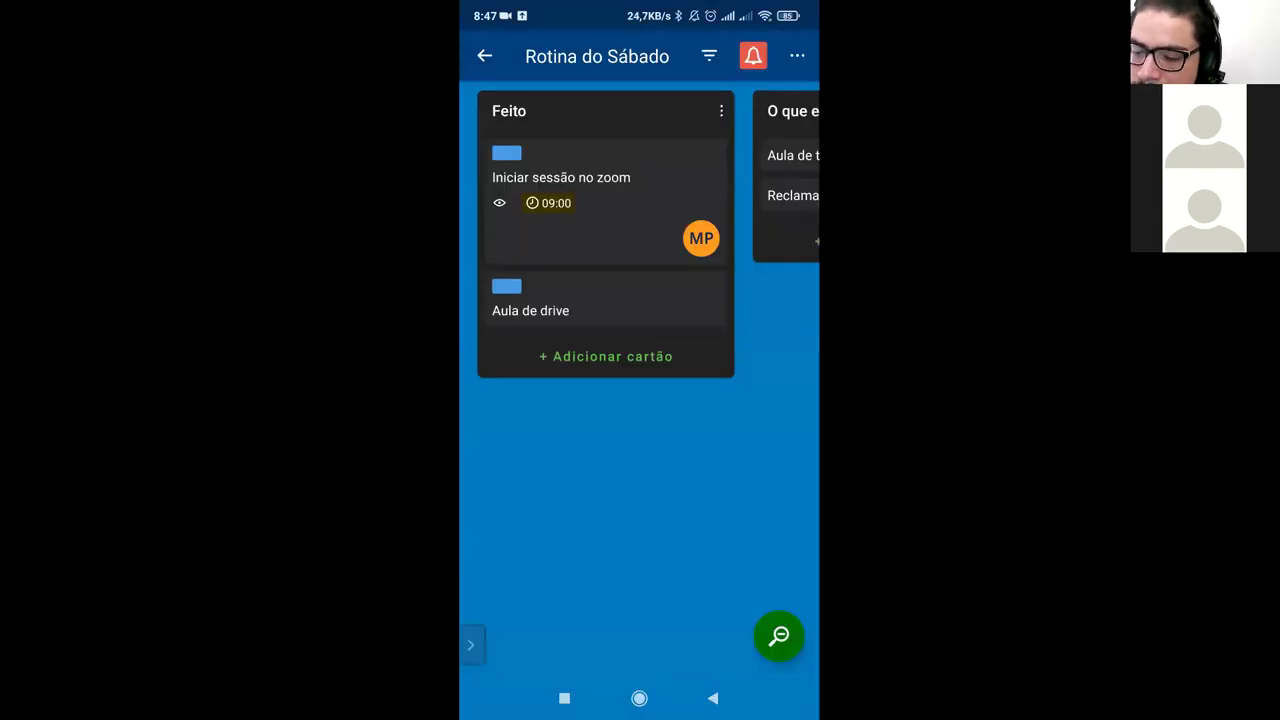
Step: Mark the due date of the "Iniciar sessão no zoom" card as complete and return to the board
{"action": "left_click", "coordinate": [561, 190]}
{"action": "scroll", "coordinate": [640, 337], "scroll_direction": "down", "scroll_amount": 1}
{"action": "scroll", "coordinate": [640, 337], "scroll_direction": "up", "scroll_amount": 1}
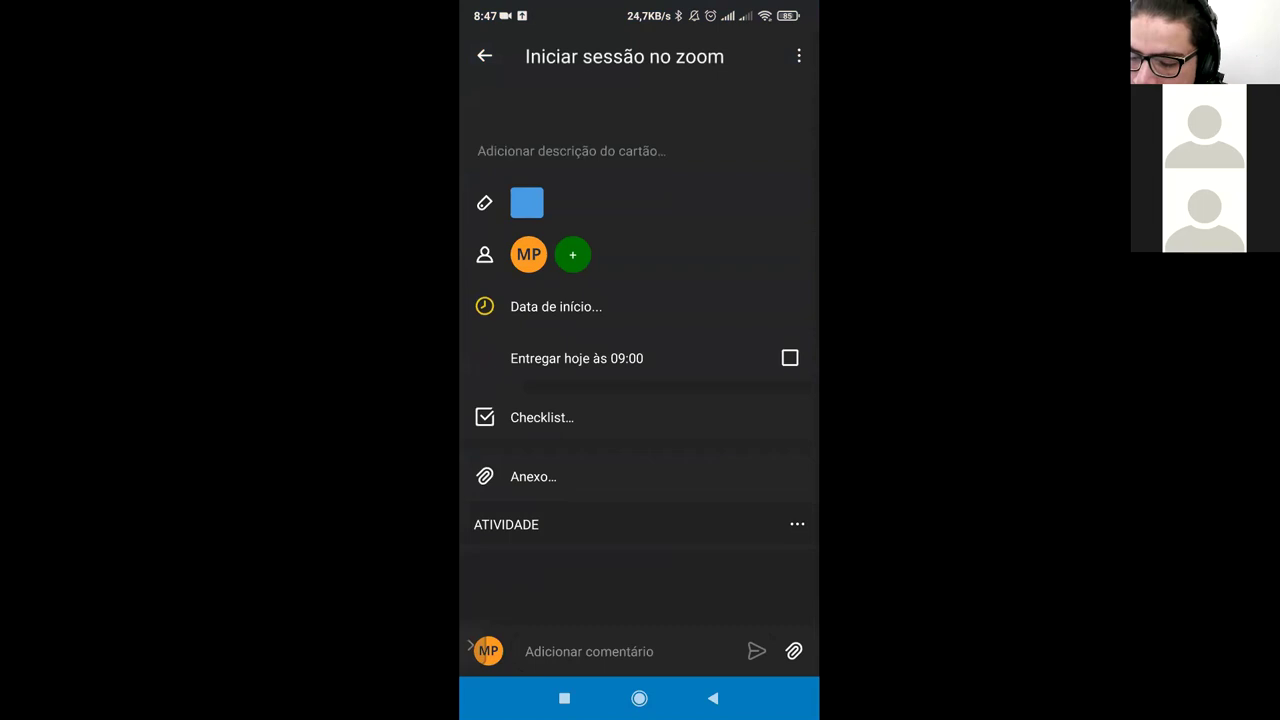
{"action": "key", "text": "Escape"}
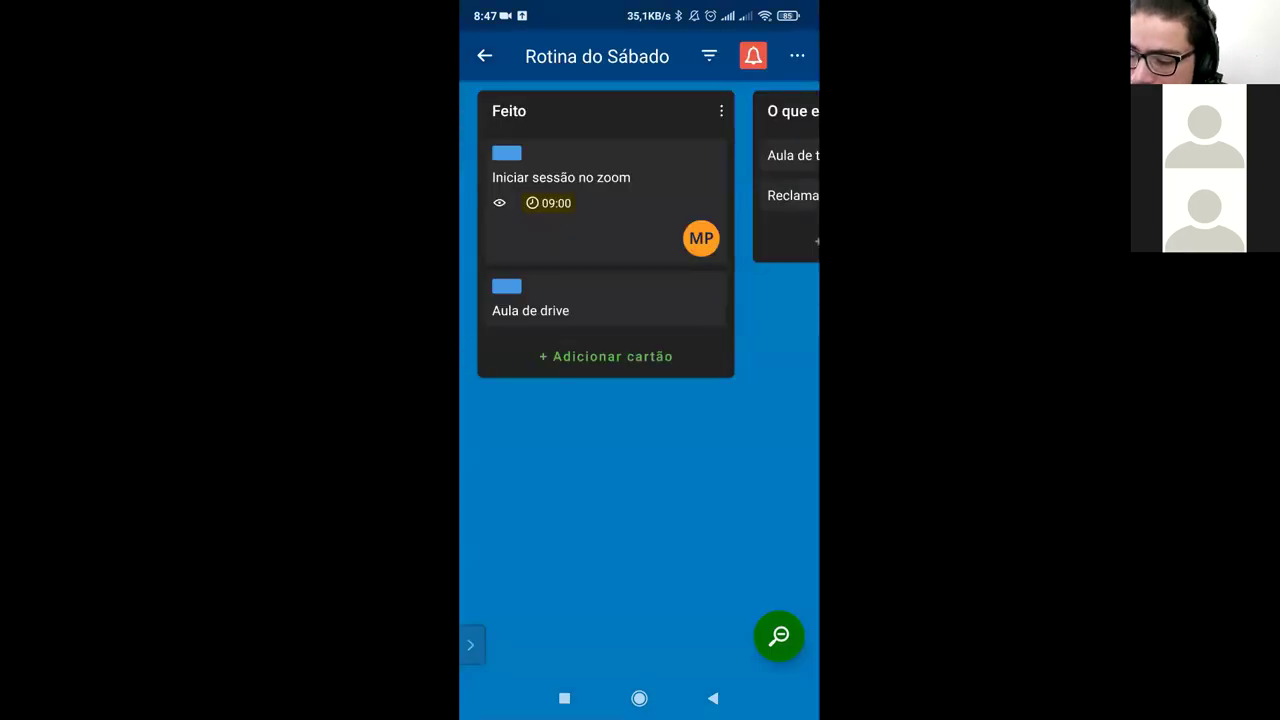
{"action": "left_click", "coordinate": [561, 190]}
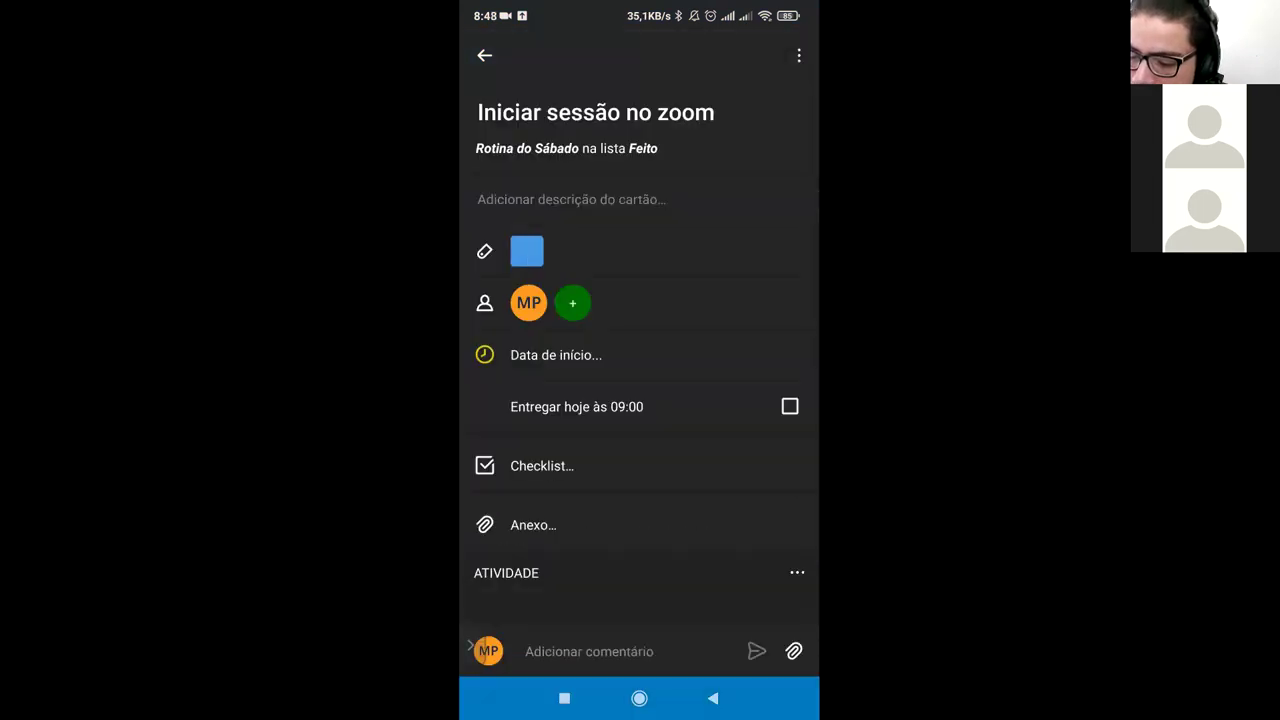
{"action": "left_click", "coordinate": [790, 406]}
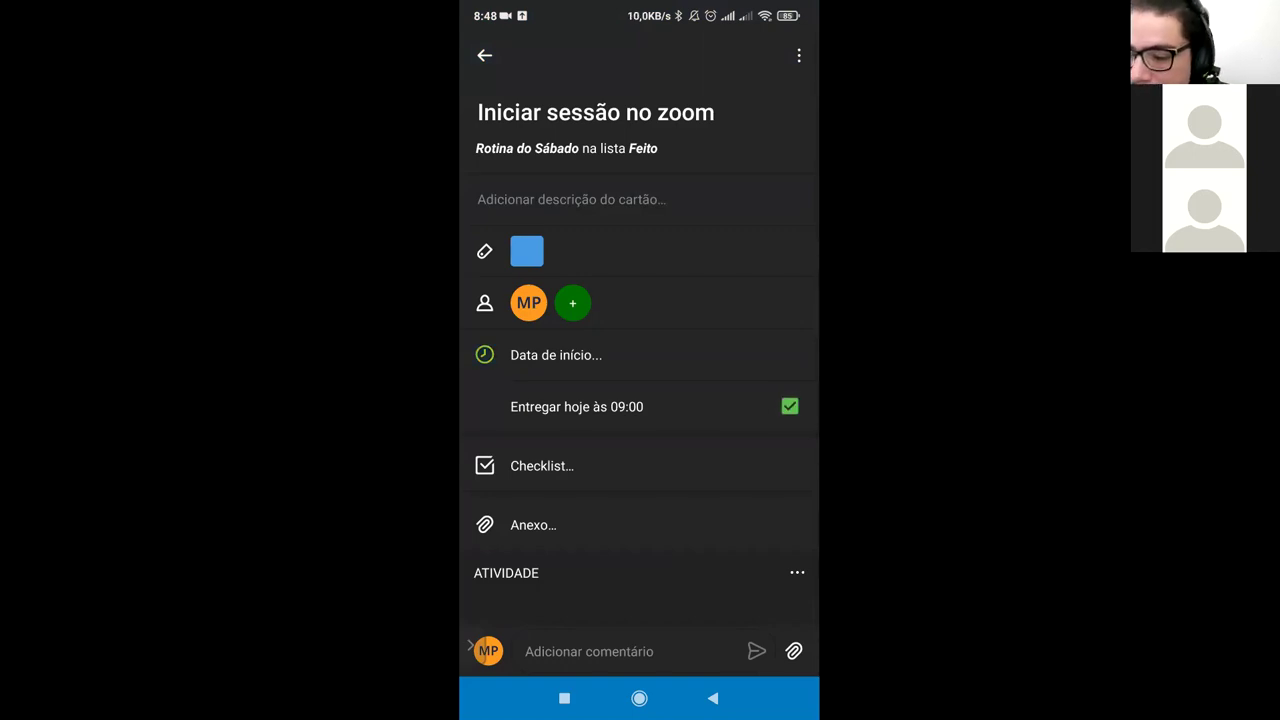
{"action": "key", "text": "Escape"}
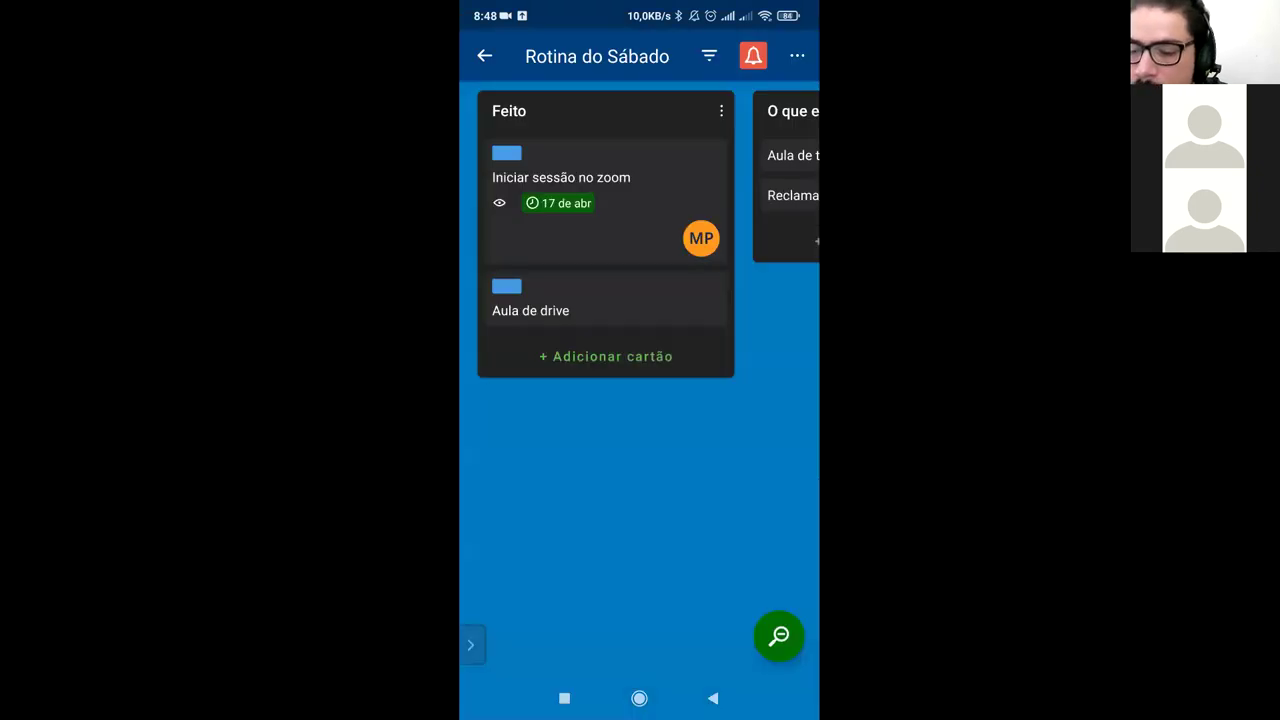
Step: Set the due date of the "Aula de drive" card to today at 09:00, adding yourself to the card, and return to the board
{"action": "left_click", "coordinate": [560, 300]}
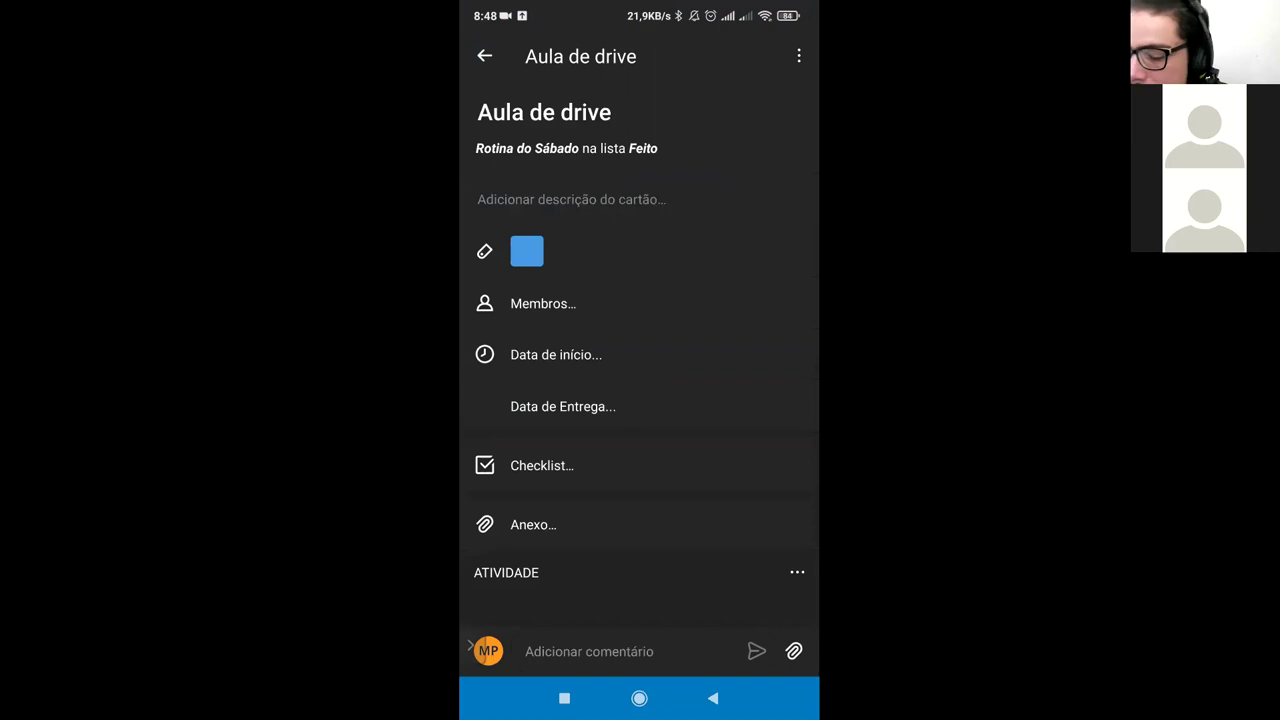
{"action": "left_click", "coordinate": [562, 406]}
{"action": "left_click", "coordinate": [555, 271]}
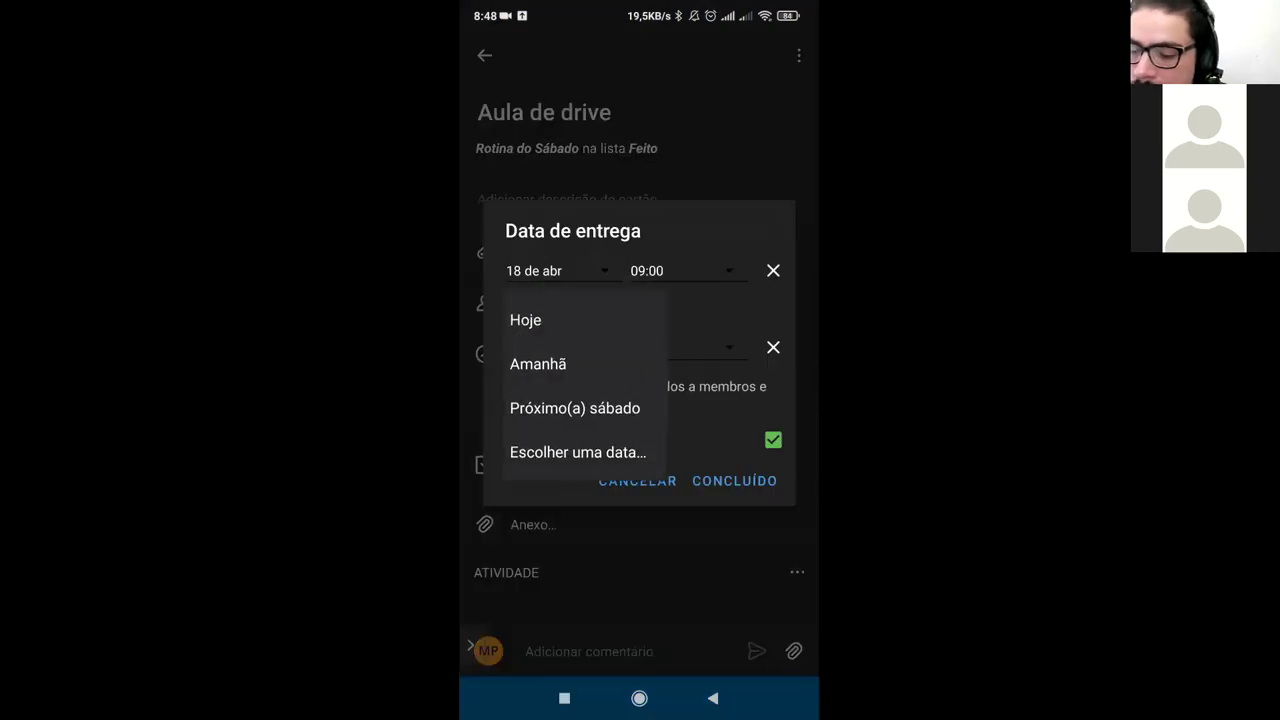
{"action": "left_click", "coordinate": [540, 320]}
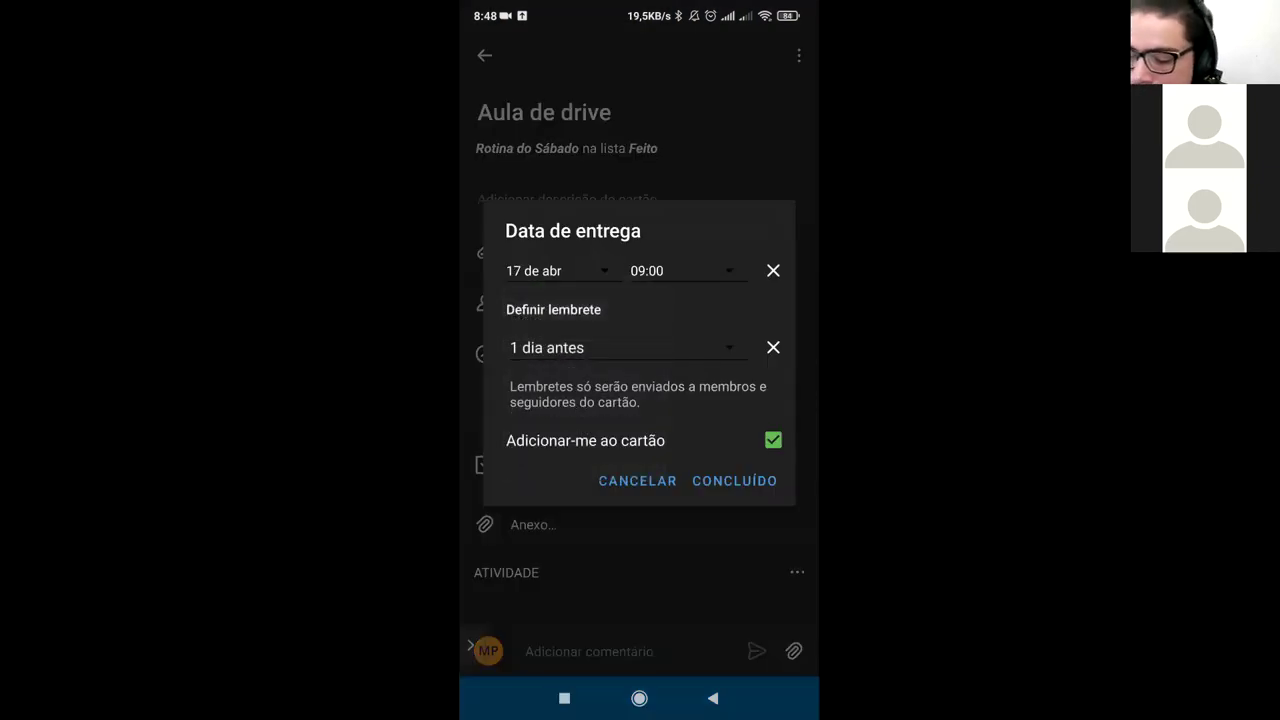
{"action": "left_click", "coordinate": [734, 480]}
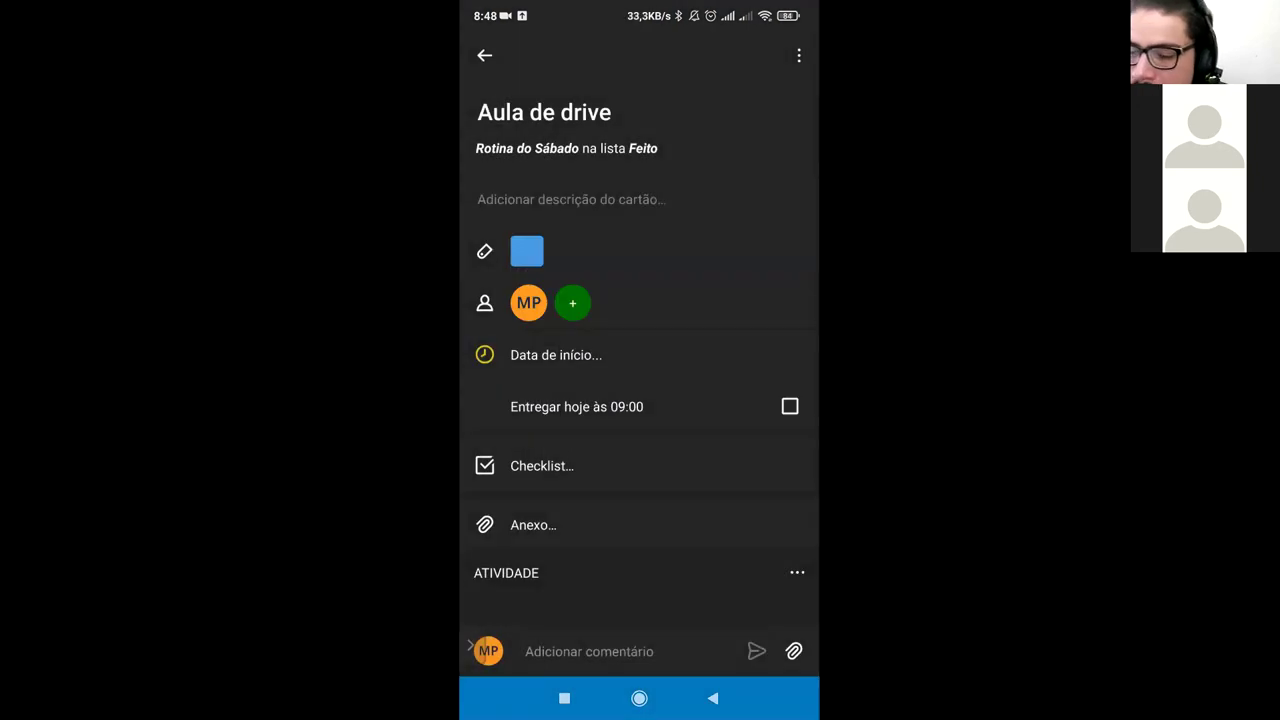
{"action": "left_click", "coordinate": [484, 55]}
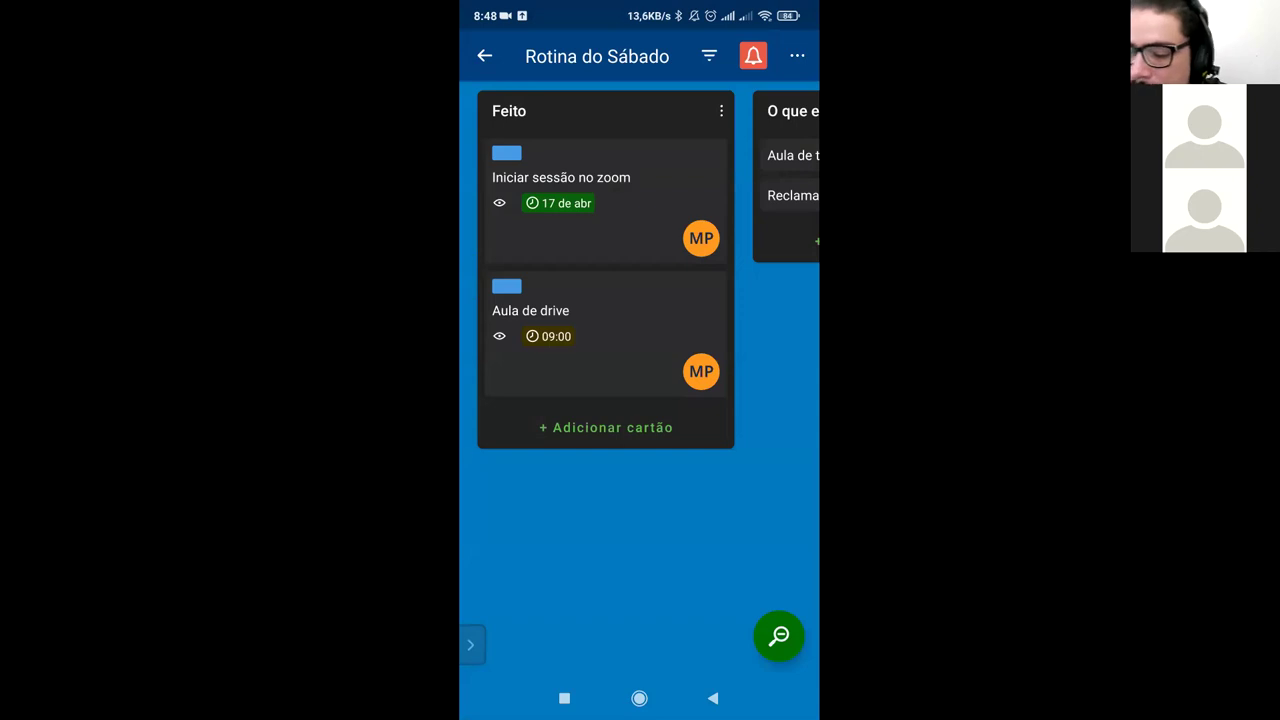
Step: Mark the due date of the "Aula de drive" card as complete and return to the board
{"action": "left_click", "coordinate": [560, 320]}
{"action": "left_click", "coordinate": [790, 406]}
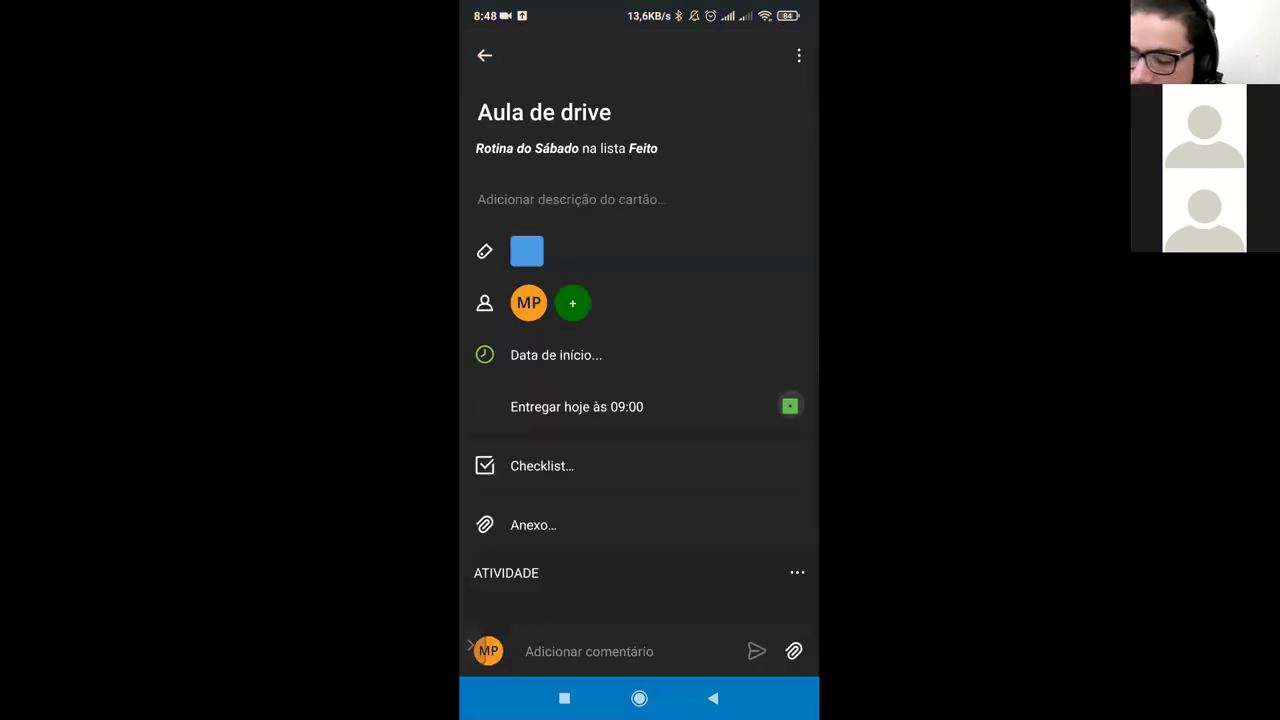
{"action": "key", "text": "Escape"}
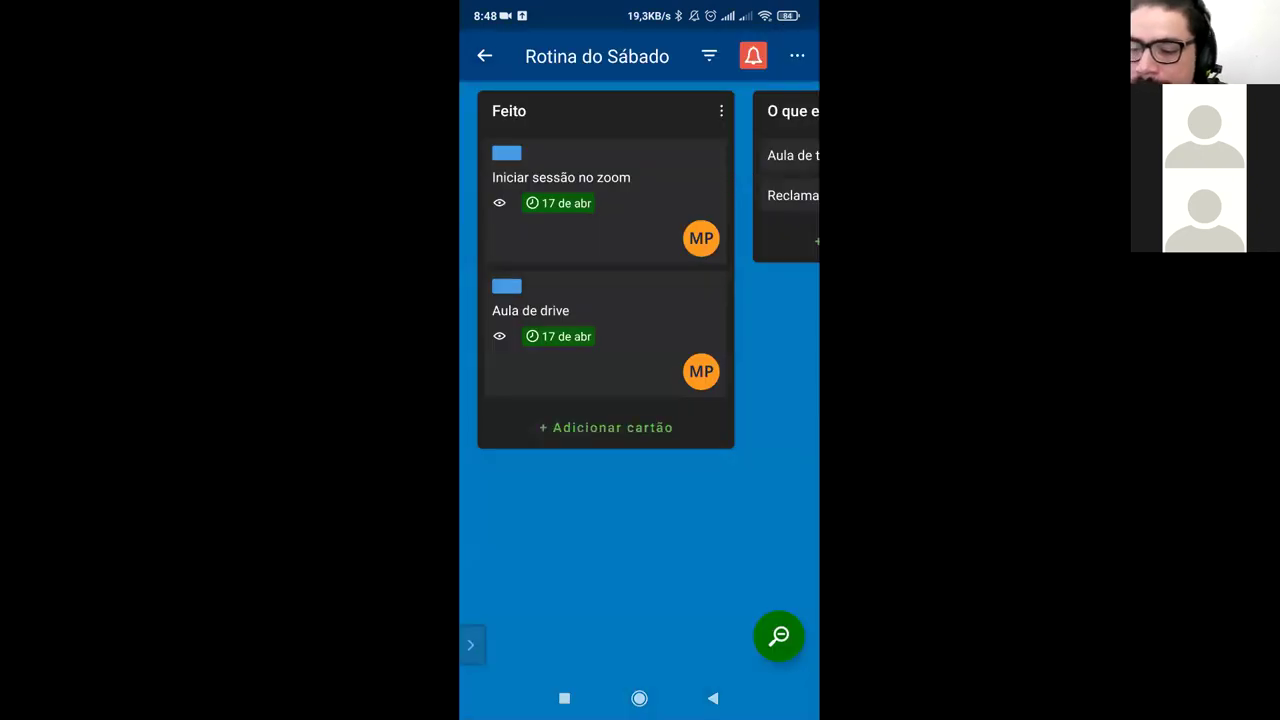
Step: Set the due date of the "Aniversário do sogro" card in "O que falta" to 18 April at 13:00, adding yourself to the card
{"action": "scroll", "coordinate": [639, 270], "scroll_direction": "right", "scroll_amount": 5}
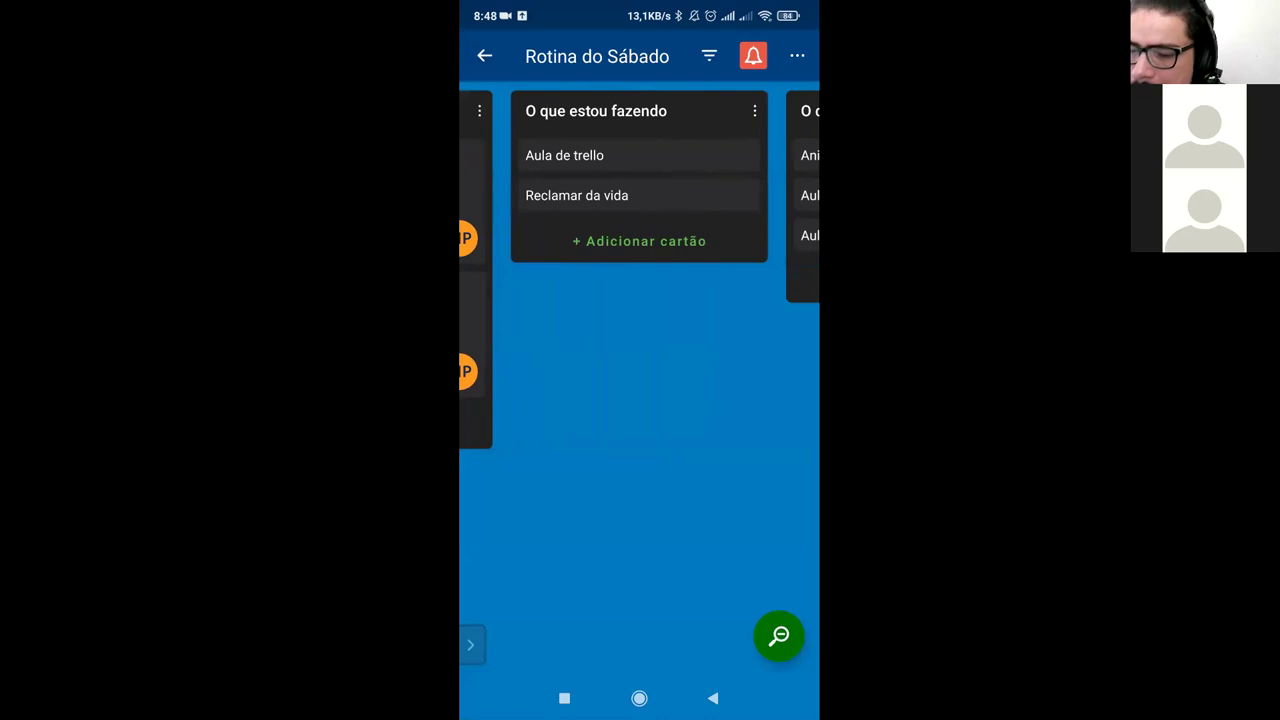
{"action": "scroll", "coordinate": [639, 270], "scroll_direction": "right", "scroll_amount": 3}
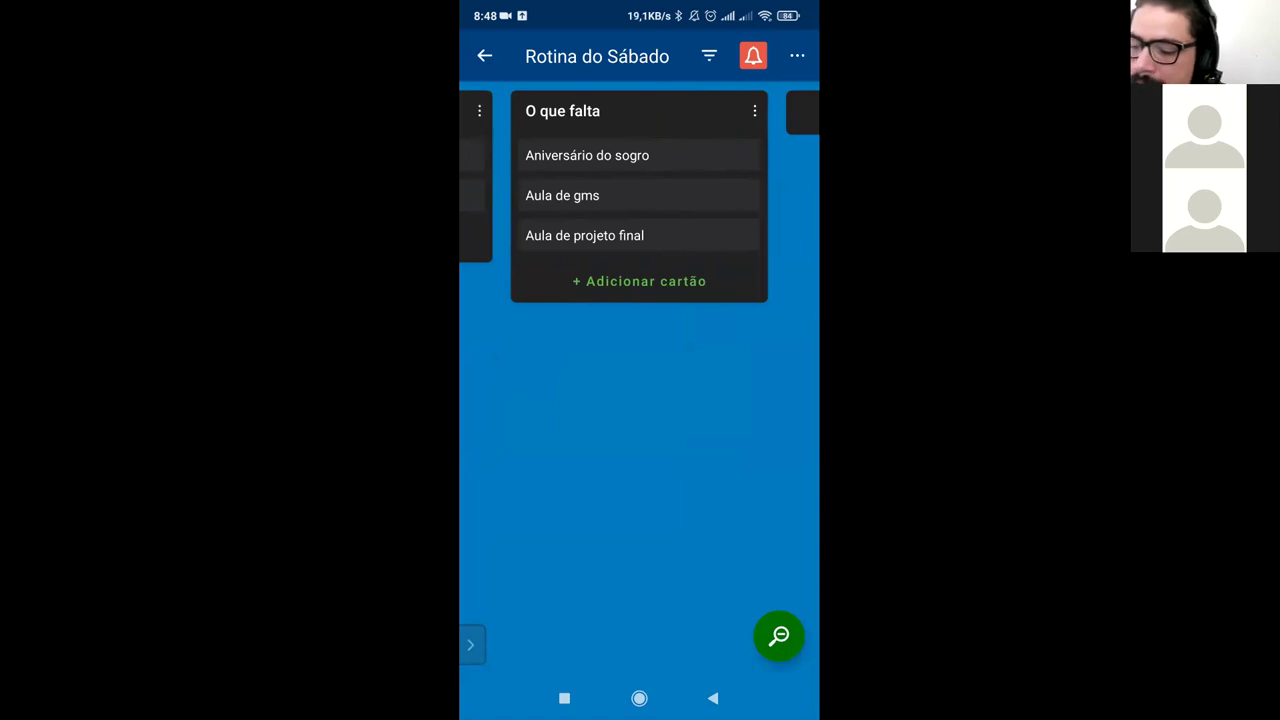
{"action": "scroll", "coordinate": [639, 270], "scroll_direction": "left", "scroll_amount": 3}
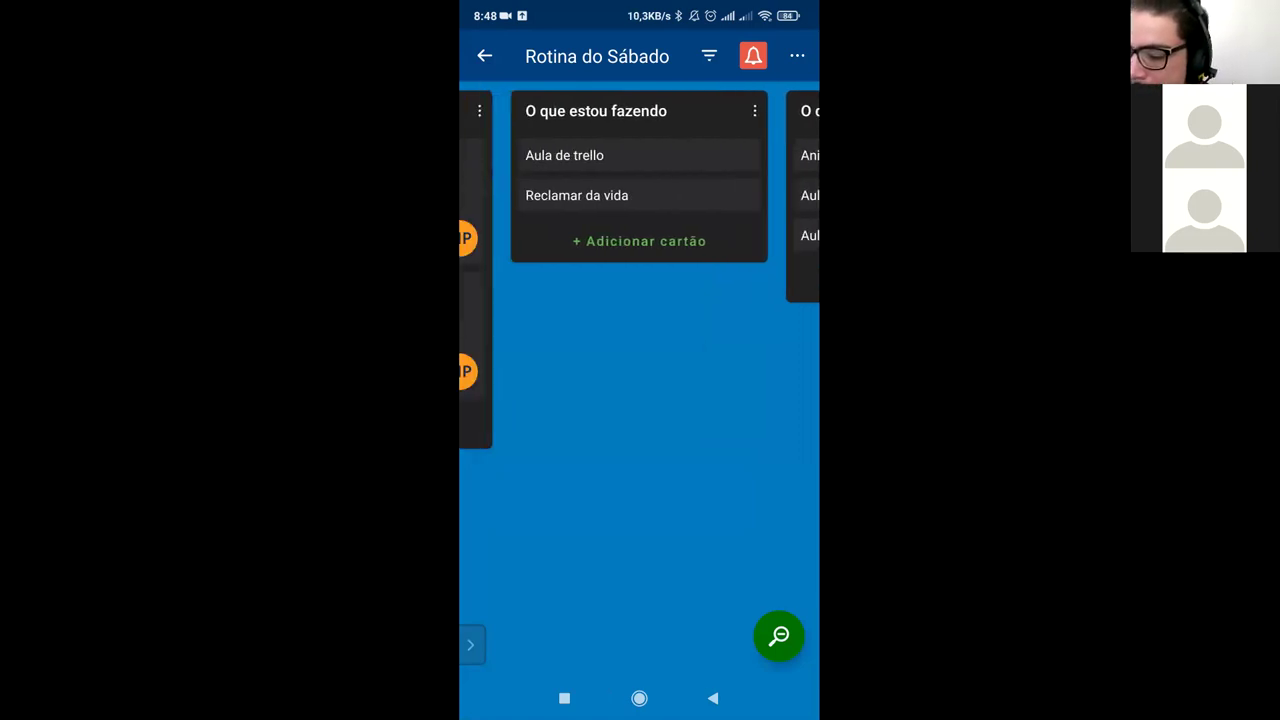
{"action": "scroll", "coordinate": [639, 270], "scroll_direction": "right", "scroll_amount": 3}
{"action": "scroll", "coordinate": [639, 270], "scroll_direction": "left", "scroll_amount": 3}
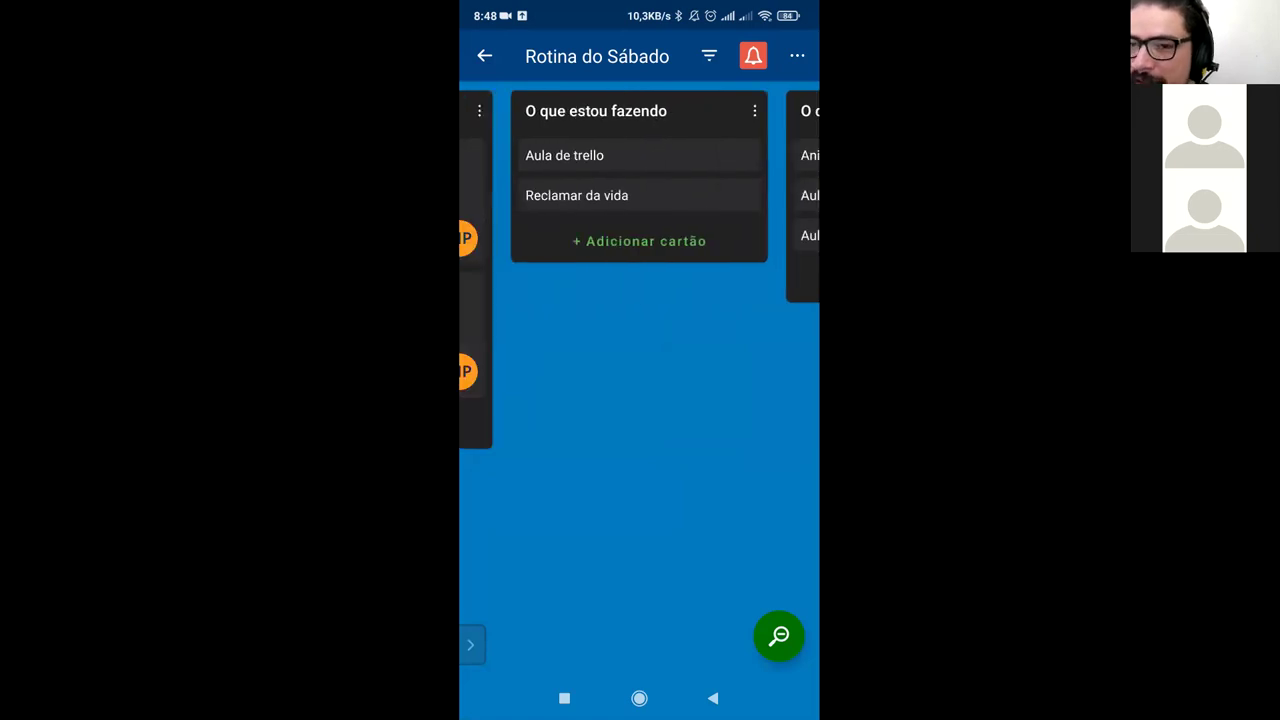
{"action": "scroll", "coordinate": [639, 270], "scroll_direction": "right", "scroll_amount": 3}
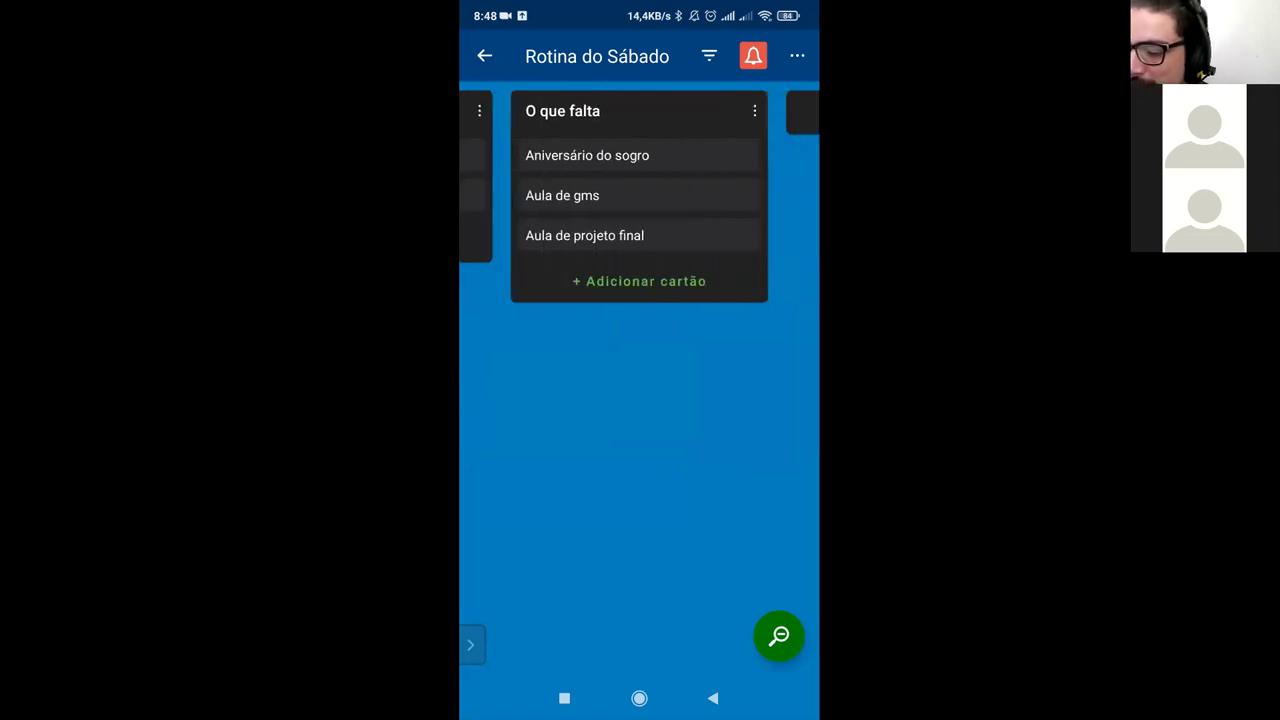
{"action": "left_click", "coordinate": [587, 155]}
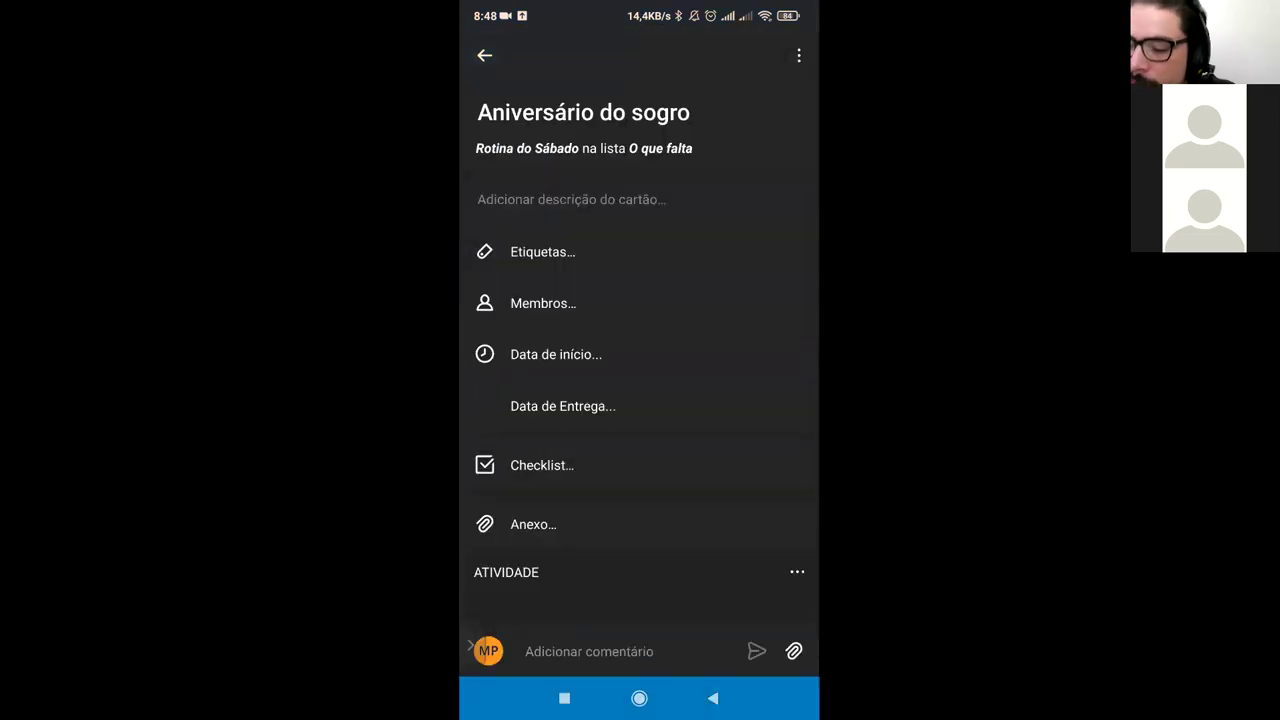
{"action": "left_click", "coordinate": [562, 406]}
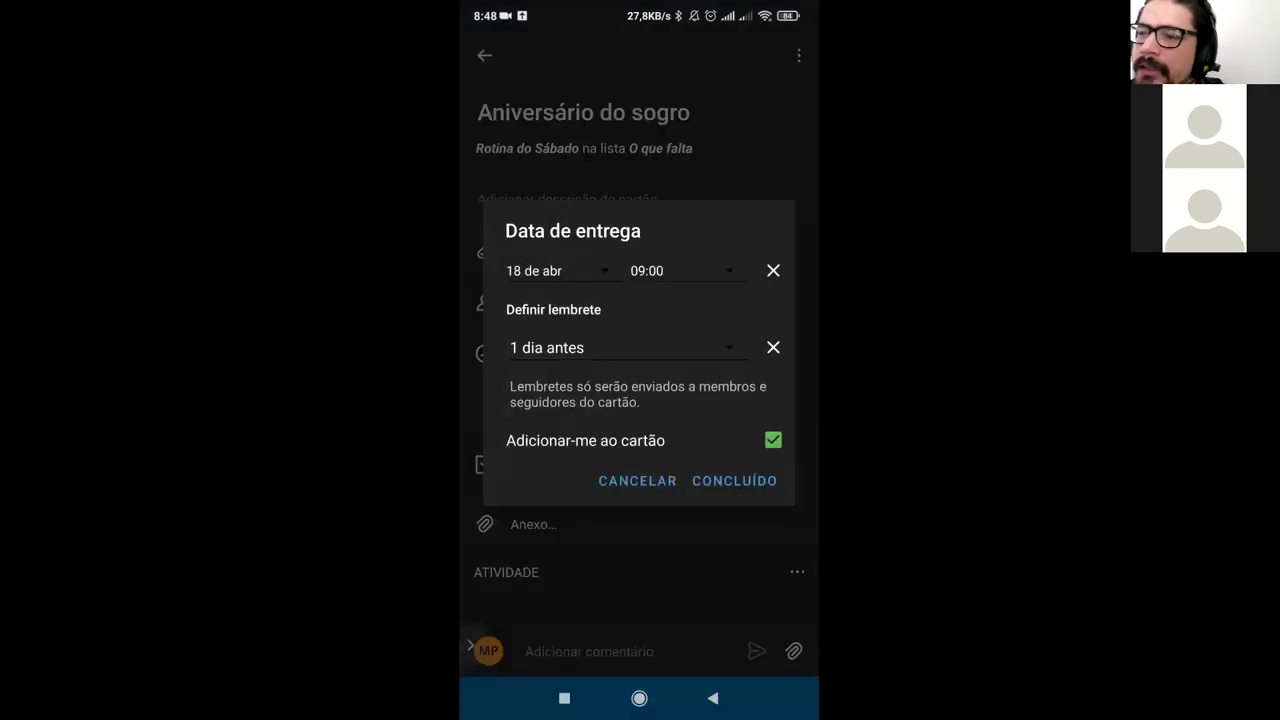
{"action": "left_click", "coordinate": [680, 270]}
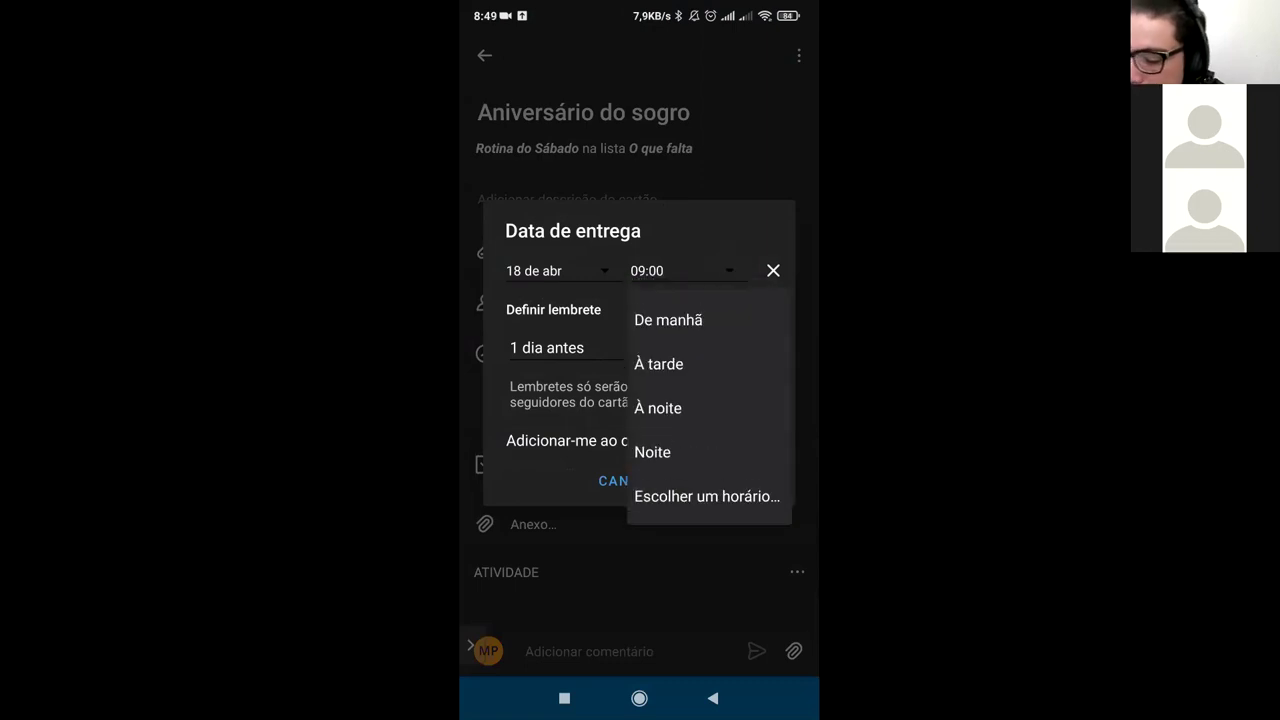
{"action": "left_click", "coordinate": [665, 364]}
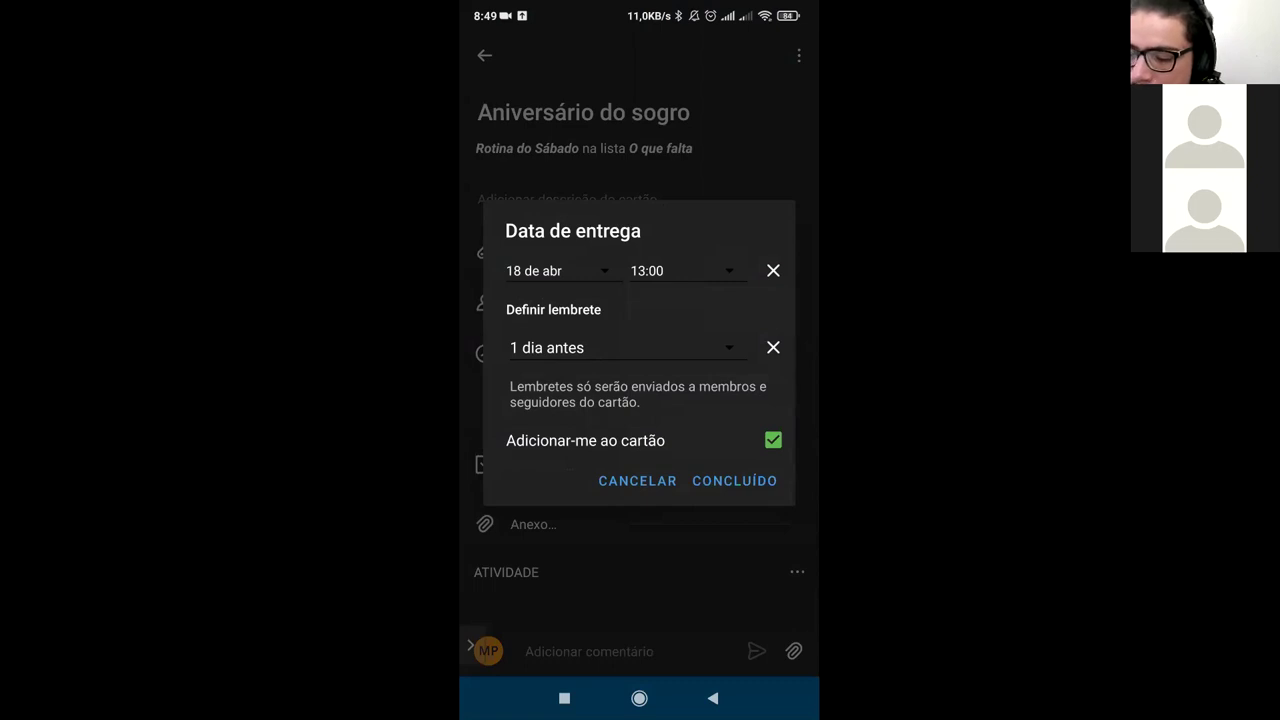
{"action": "left_click", "coordinate": [734, 480]}
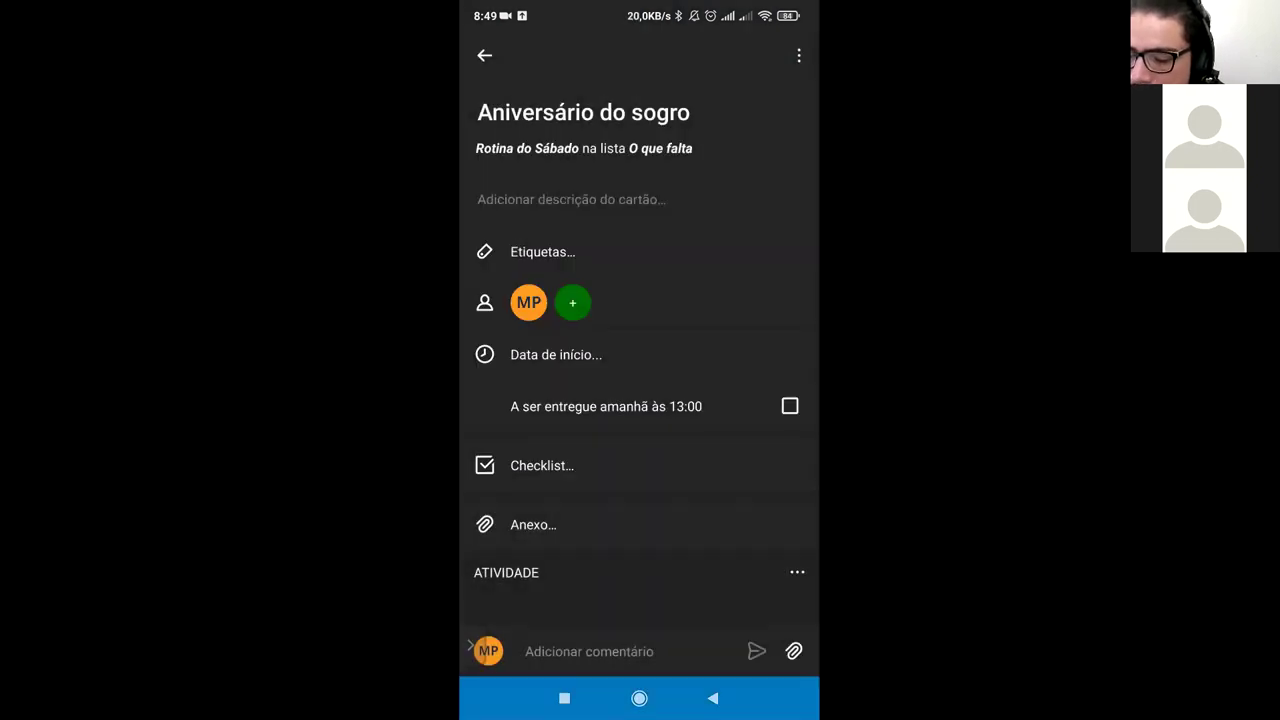
Step: Assign the purple label to the "Aniversário do sogro" card and return to the board
{"action": "left_click", "coordinate": [542, 251]}
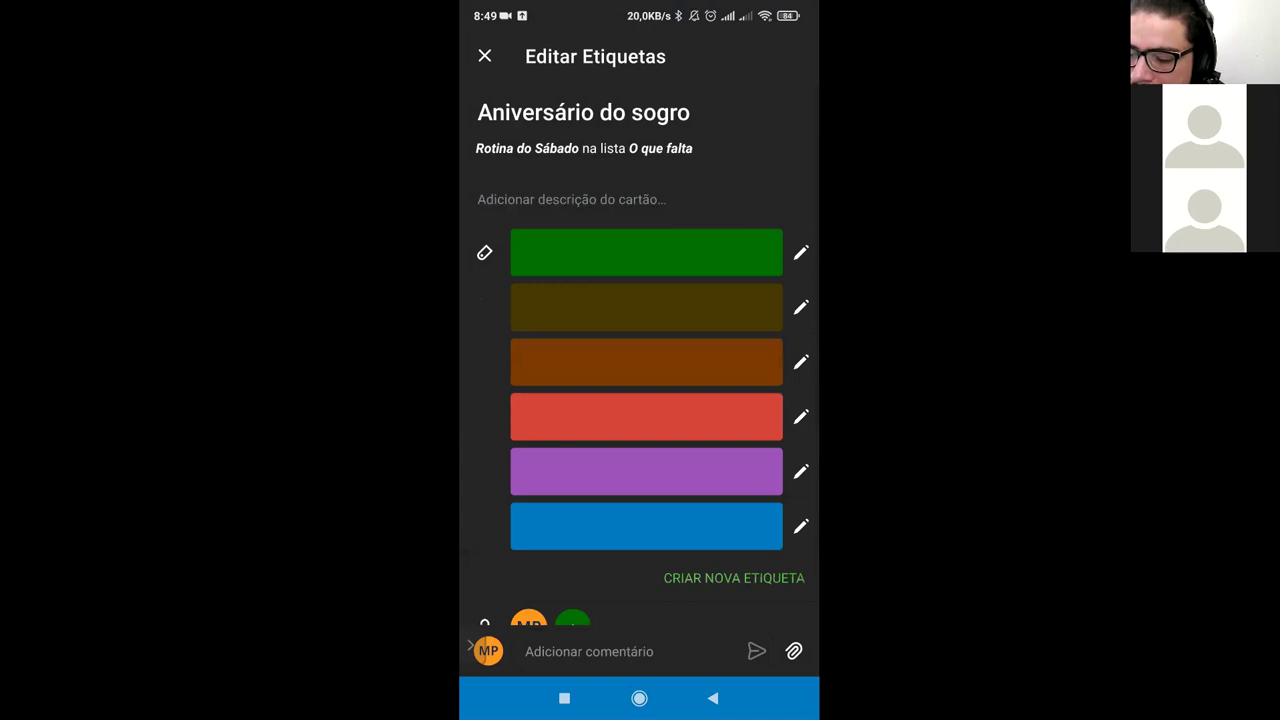
{"action": "left_click", "coordinate": [646, 471]}
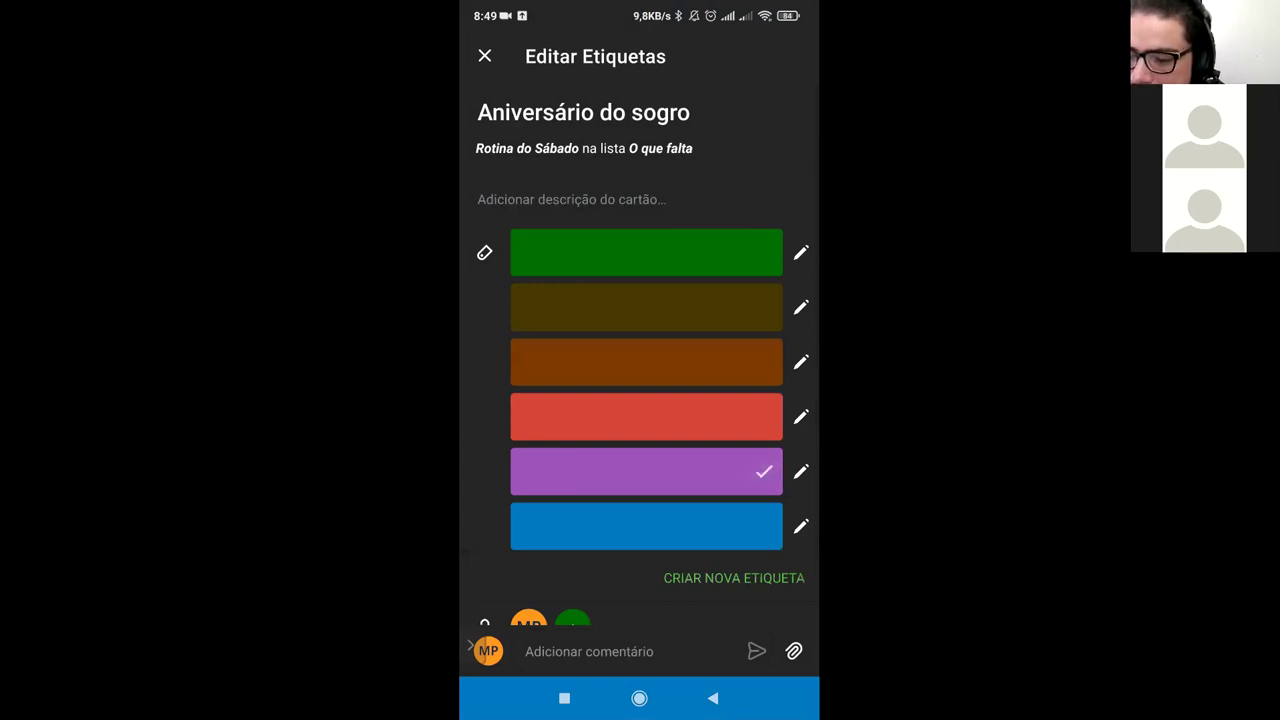
{"action": "left_click", "coordinate": [484, 56]}
{"action": "left_click", "coordinate": [484, 55]}
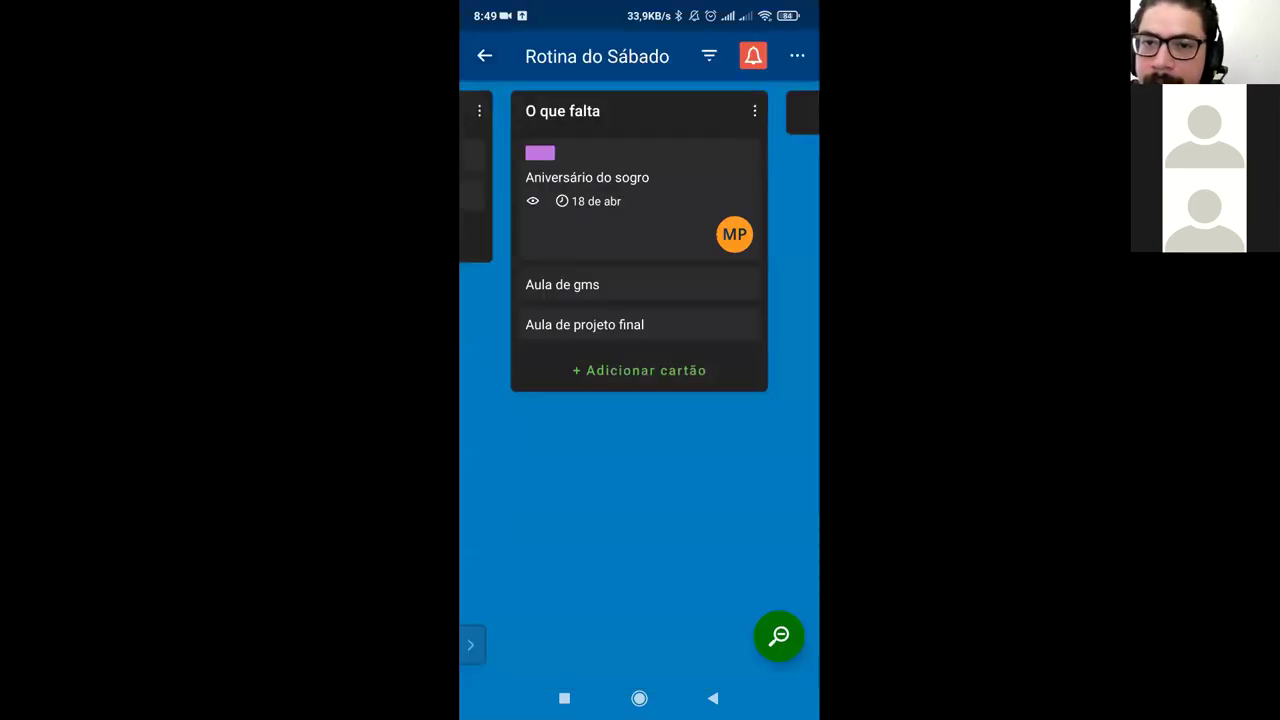
Step: Set the due date of the "Aula de gms" card to today at 17:00, adding yourself to the card, and return to the board
{"action": "left_click", "coordinate": [580, 285]}
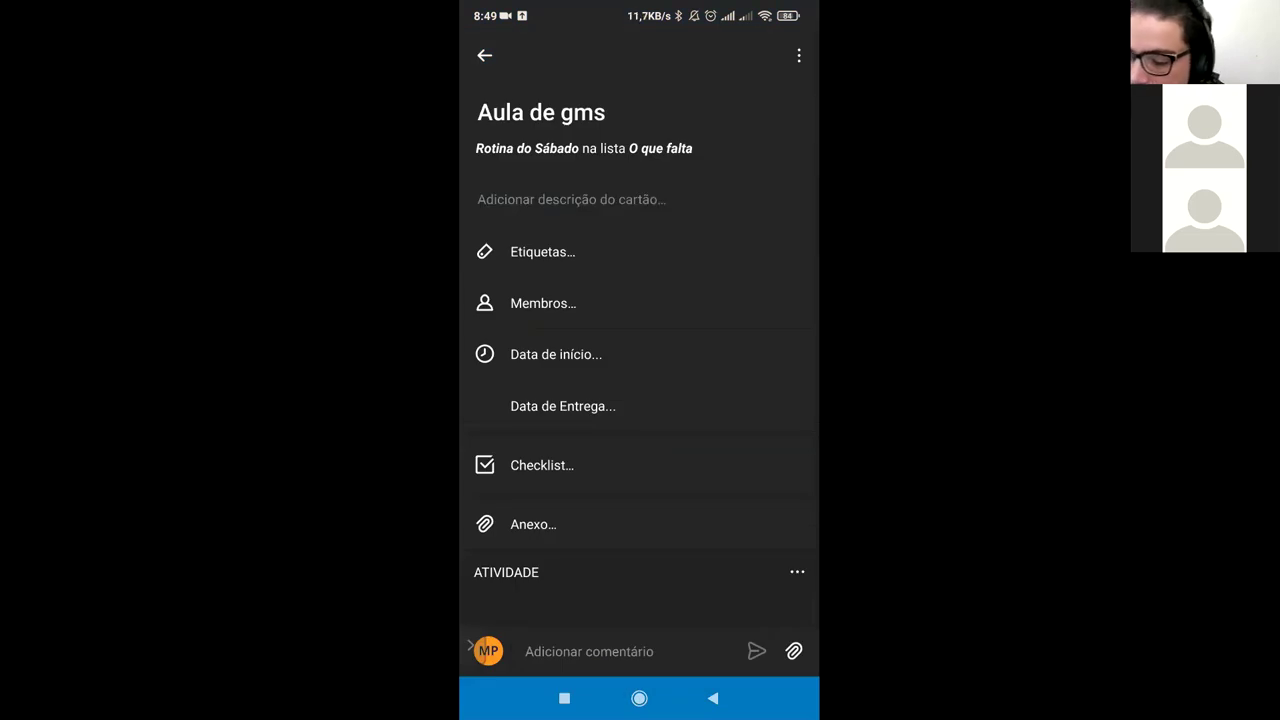
{"action": "left_click", "coordinate": [562, 406]}
{"action": "left_click", "coordinate": [545, 270]}
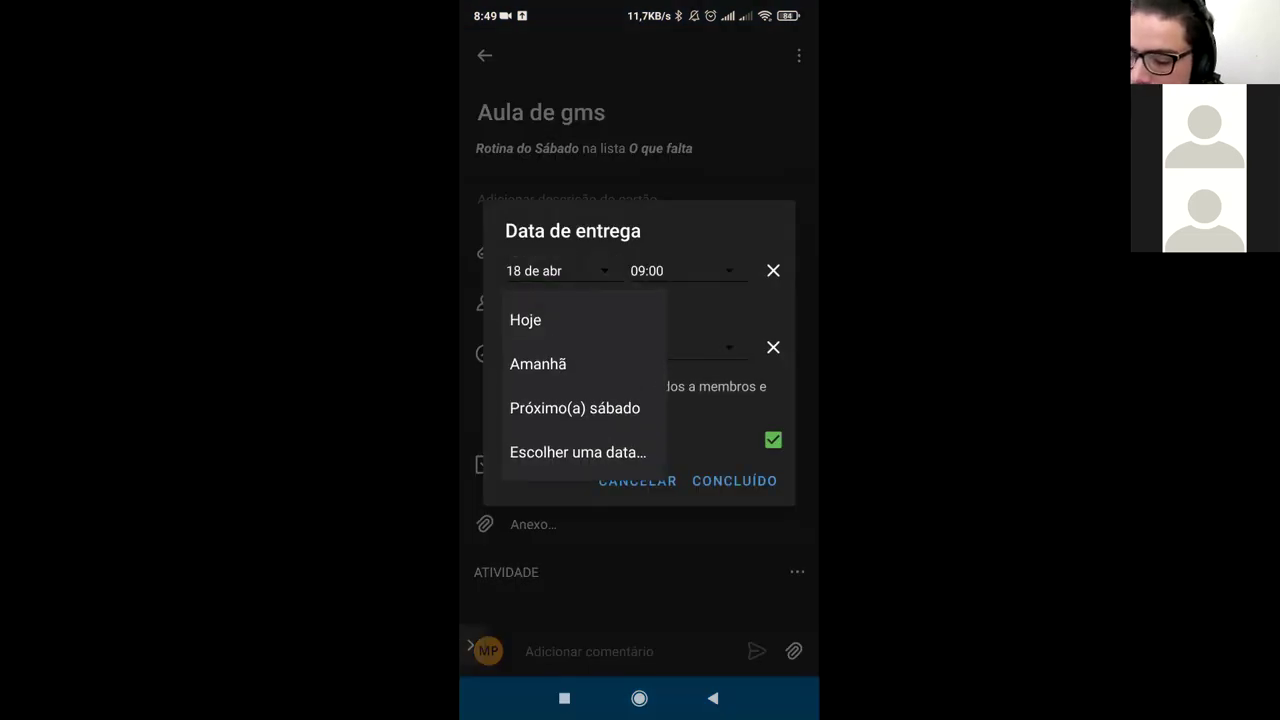
{"action": "left_click", "coordinate": [537, 363]}
{"action": "left_click", "coordinate": [680, 270]}
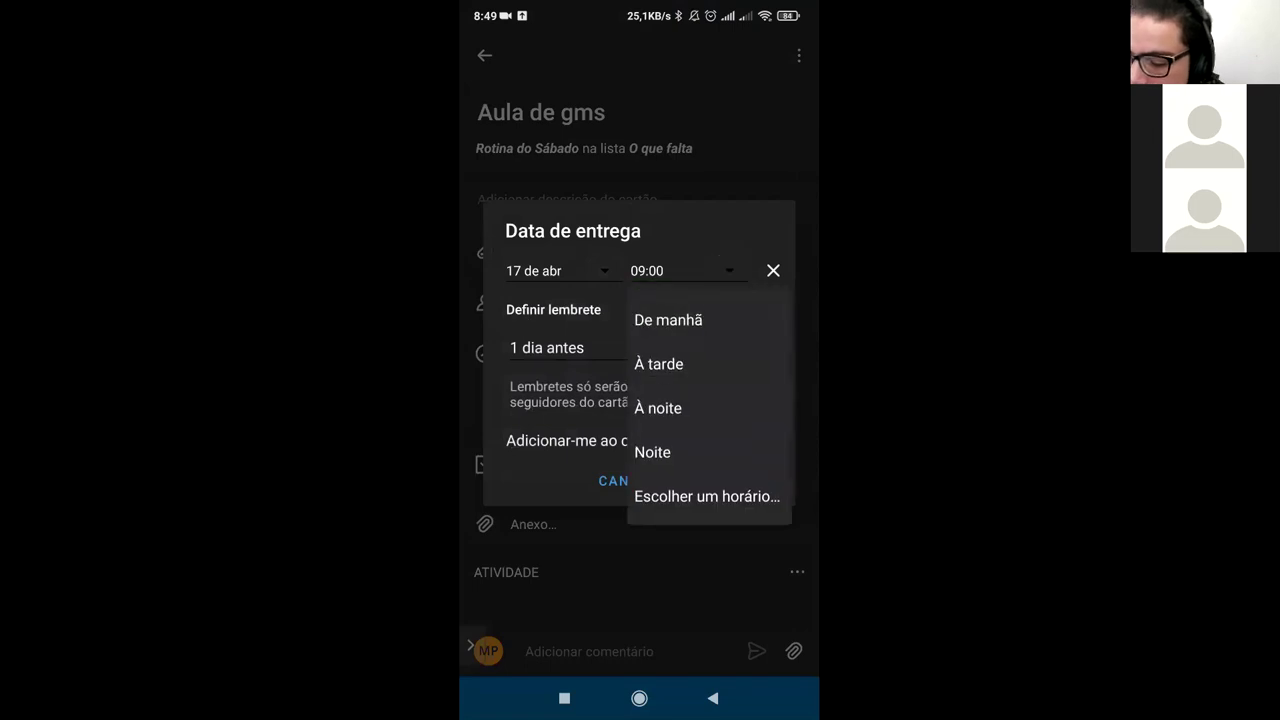
{"action": "left_click", "coordinate": [658, 408]}
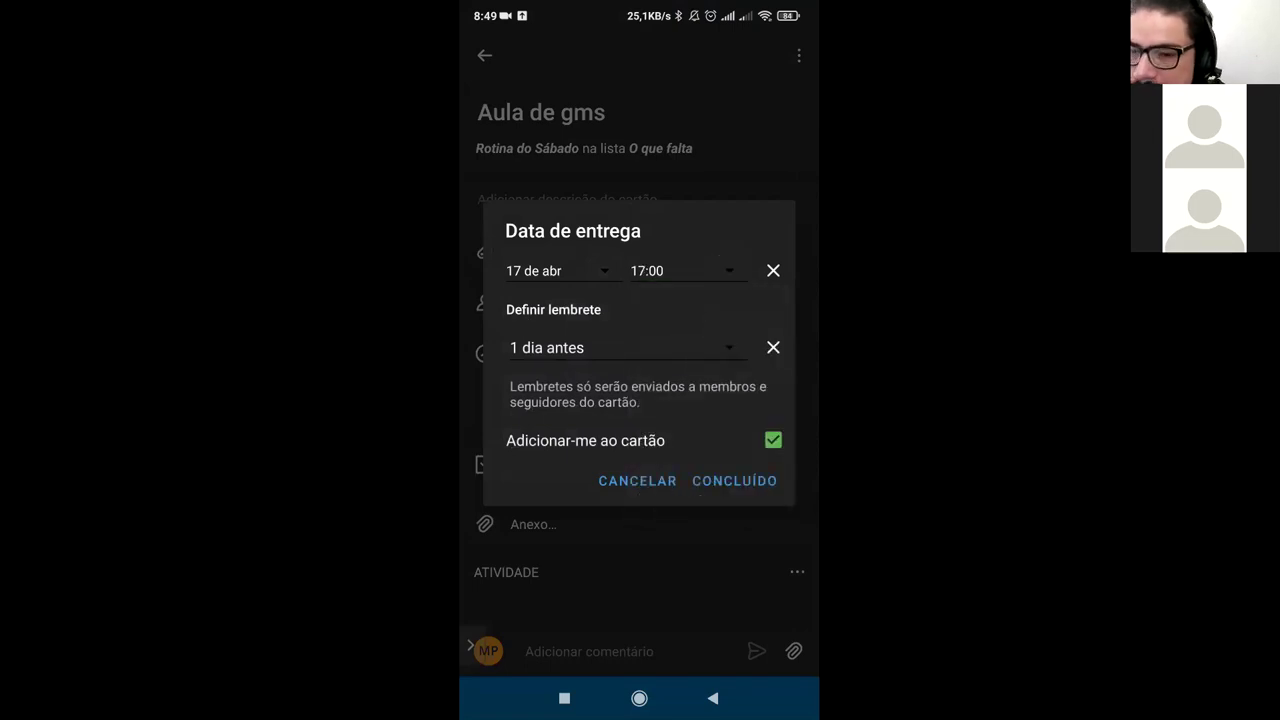
{"action": "left_click", "coordinate": [734, 480]}
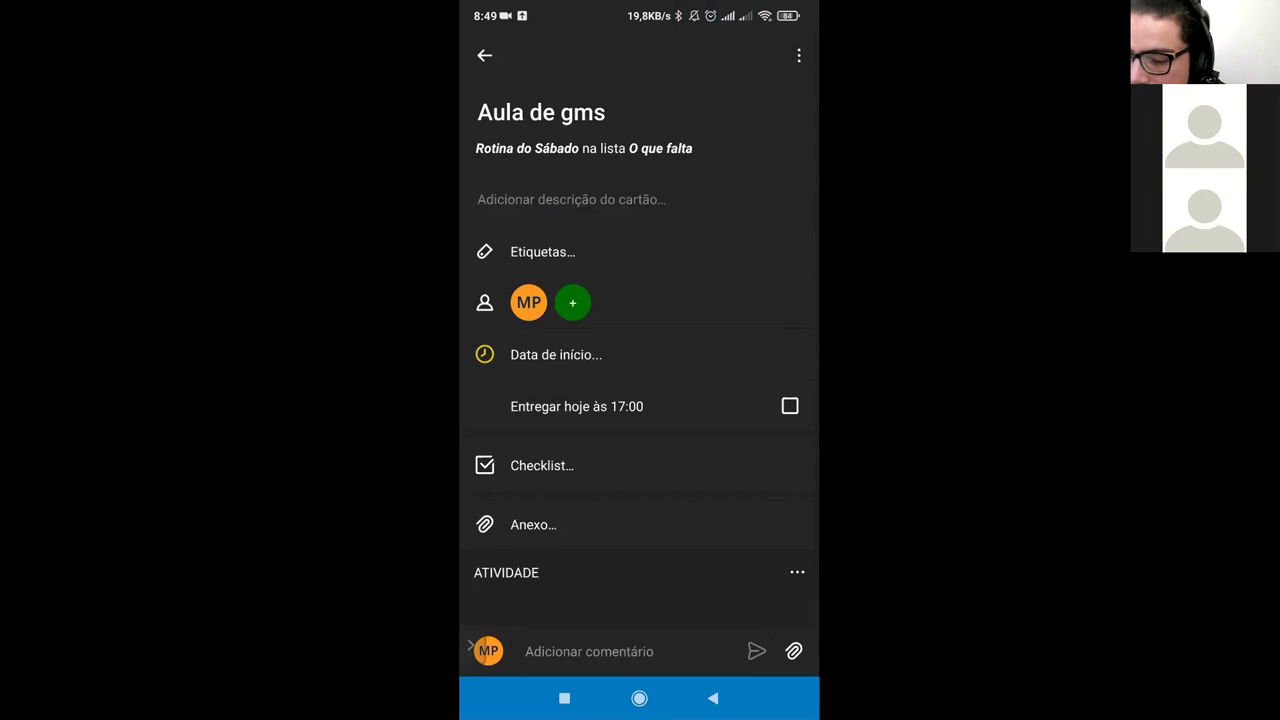
{"action": "left_click", "coordinate": [484, 55]}
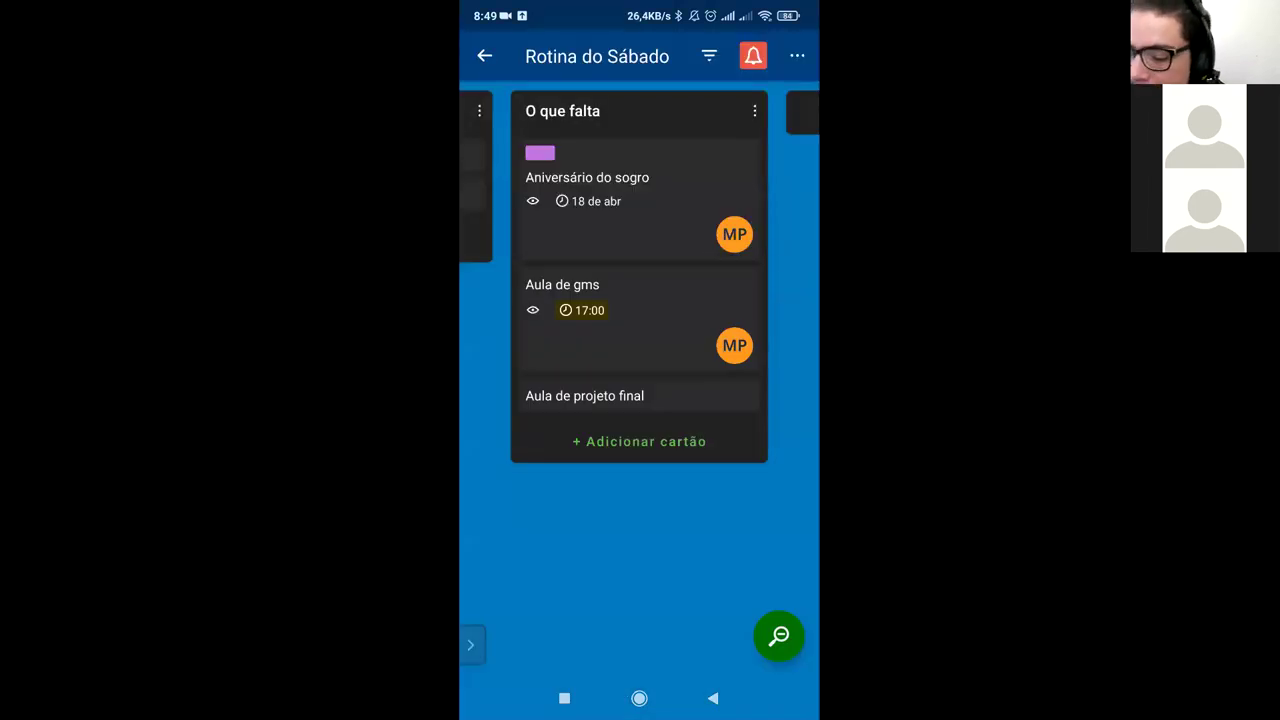
Step: Set the due date of the "Aula de projeto final" card to today at 17:00, adding yourself to the card, and return to the board
{"action": "left_click", "coordinate": [585, 396]}
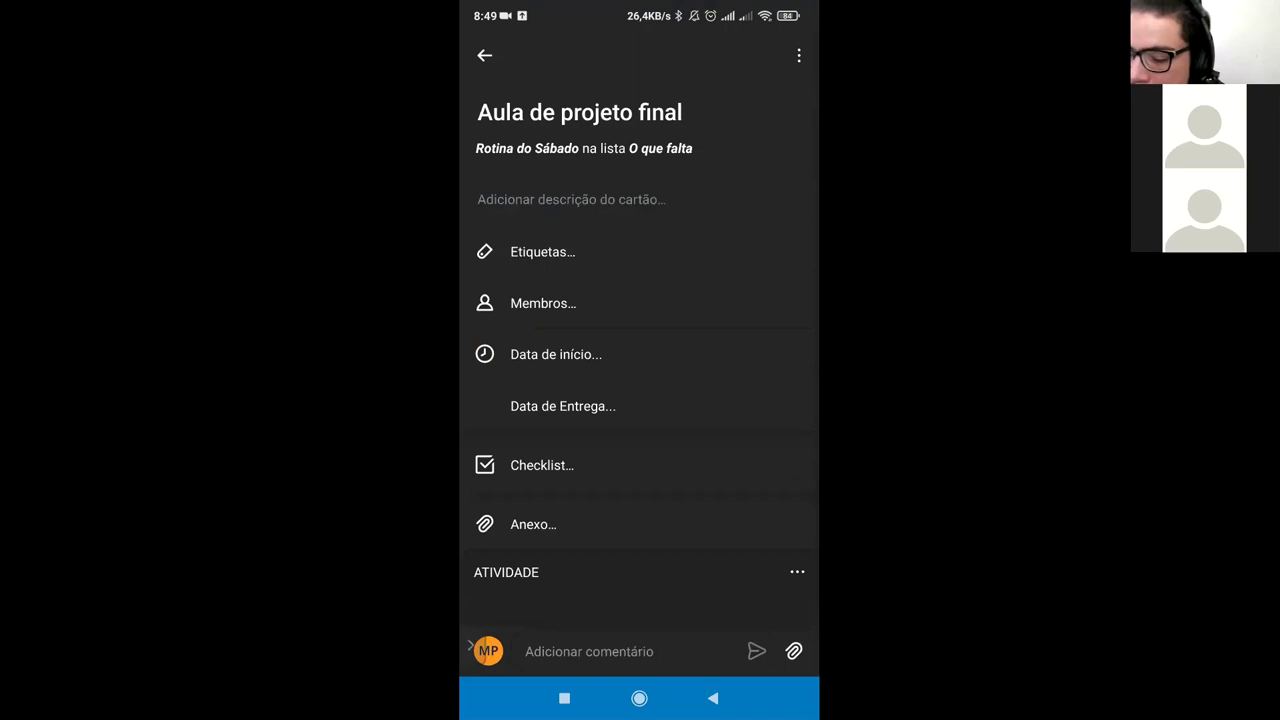
{"action": "left_click", "coordinate": [562, 406]}
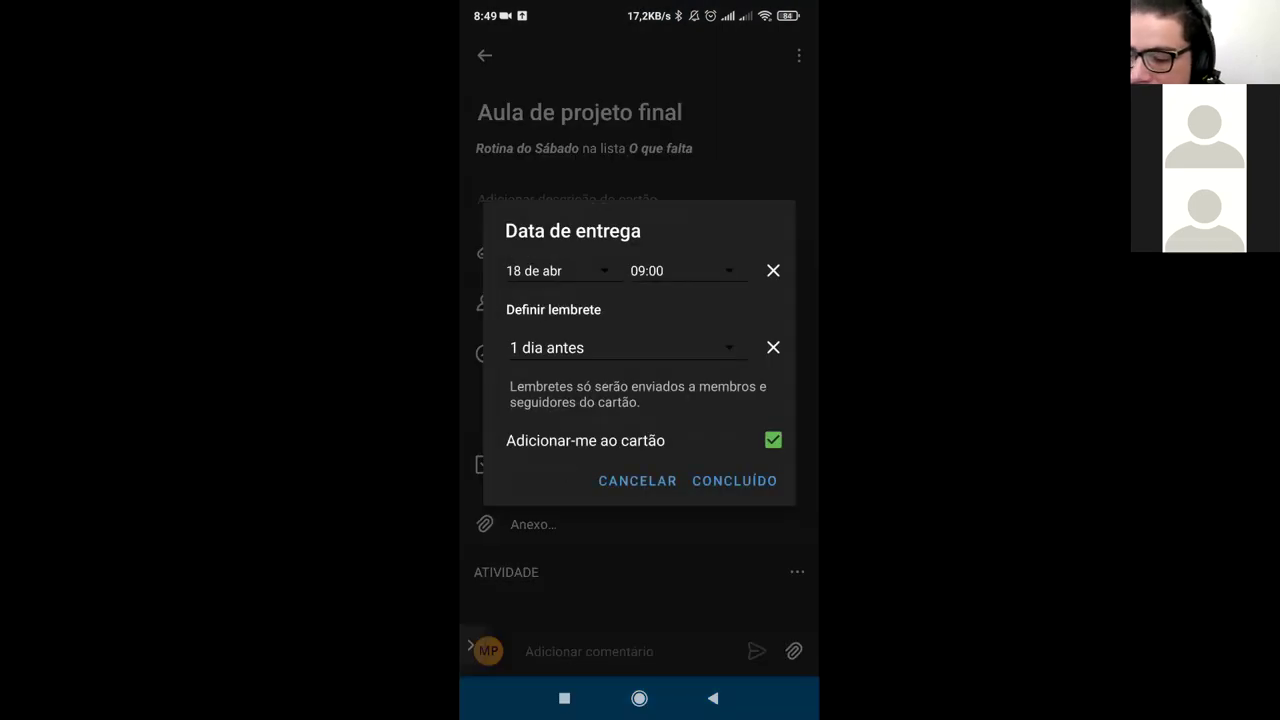
{"action": "left_click", "coordinate": [555, 270]}
{"action": "left_click", "coordinate": [526, 320]}
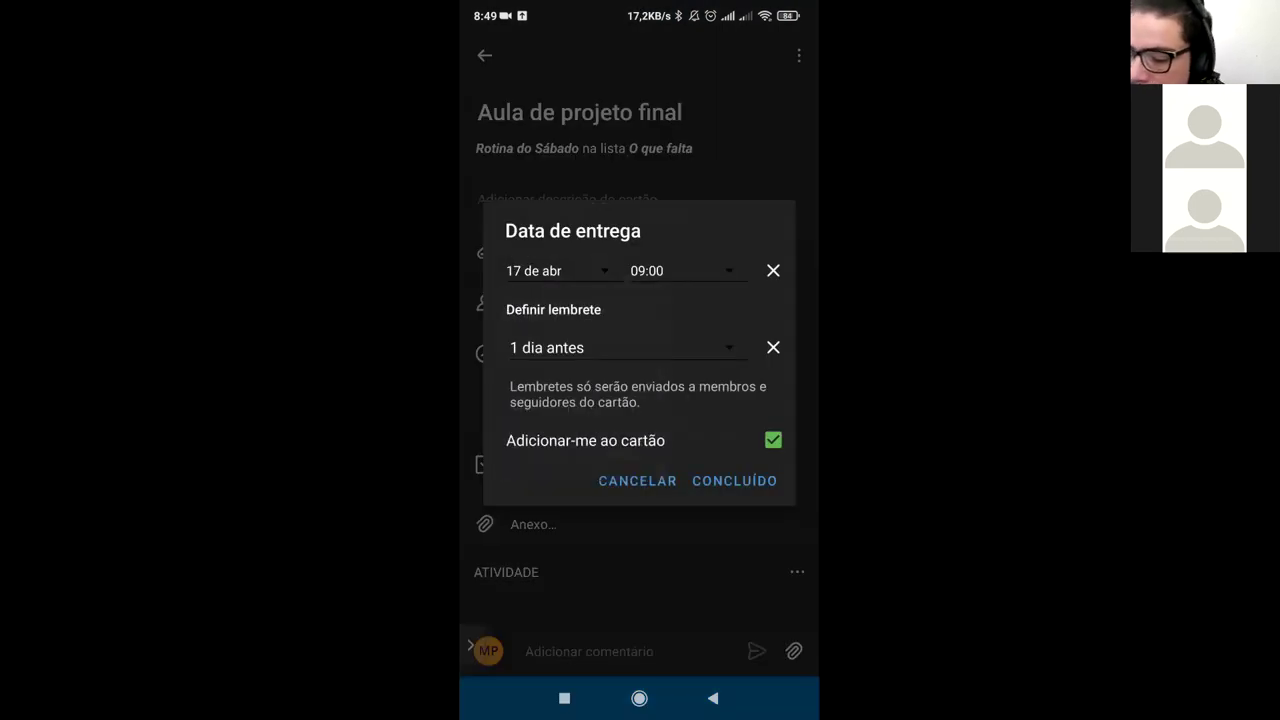
{"action": "left_click", "coordinate": [729, 270]}
{"action": "left_click", "coordinate": [658, 408]}
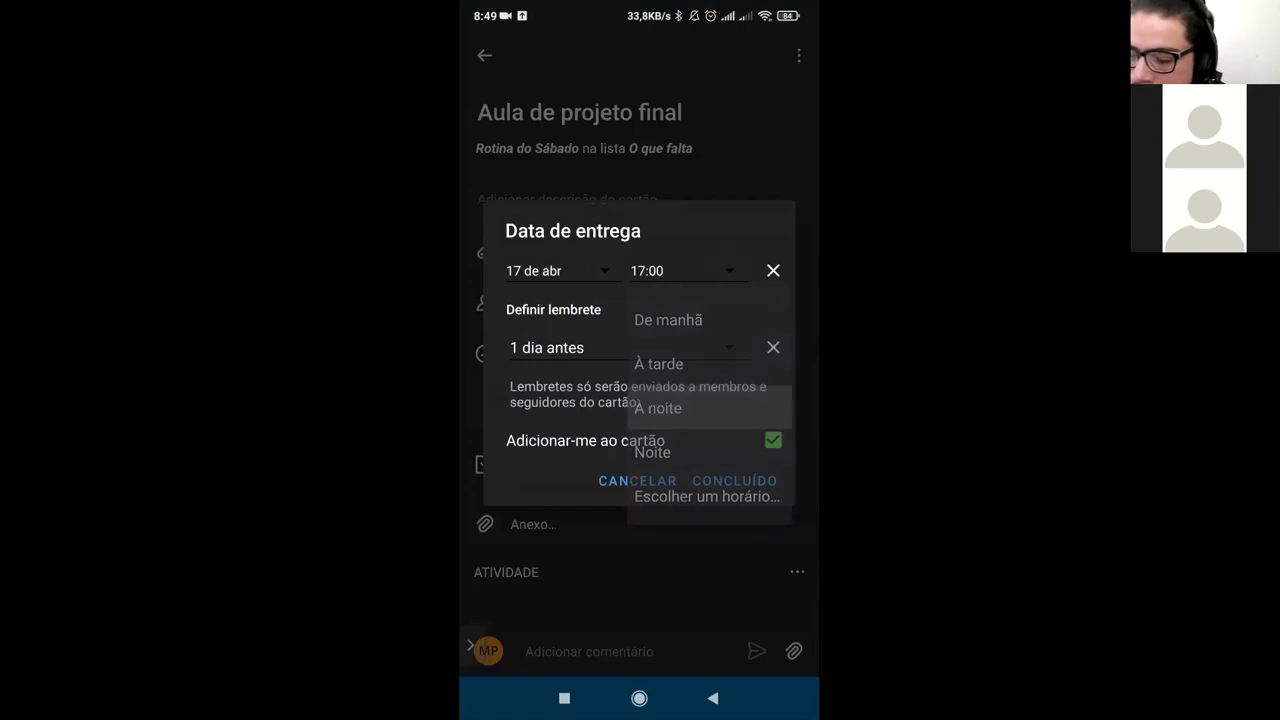
{"action": "left_click", "coordinate": [734, 480]}
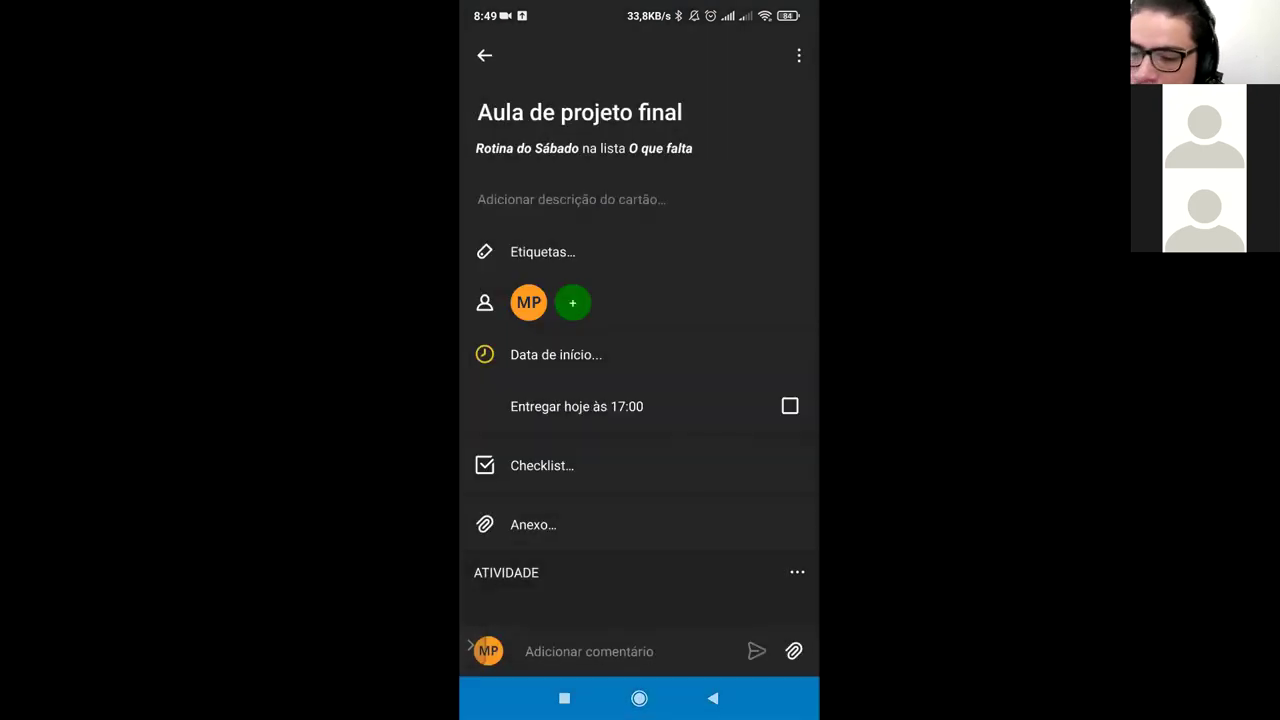
{"action": "left_click", "coordinate": [484, 55]}
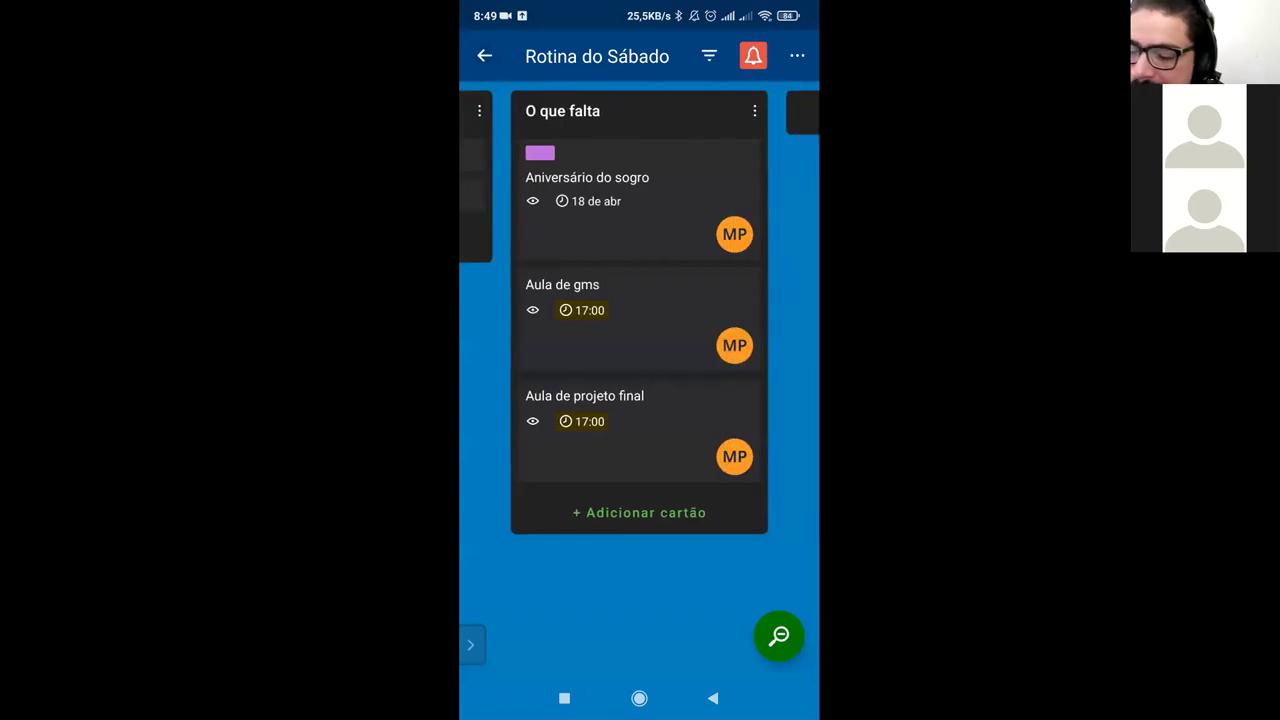
{"action": "left_click_drag", "start_coordinate": [560, 300], "coordinate": [800, 320]}
{"action": "mouse_move", "coordinate": [540, 320]}
{"action": "left_mouse_down"}
{"action": "mouse_move", "coordinate": [782, 320]}
{"action": "mouse_move", "coordinate": [540, 320]}
{"action": "left_mouse_up"}
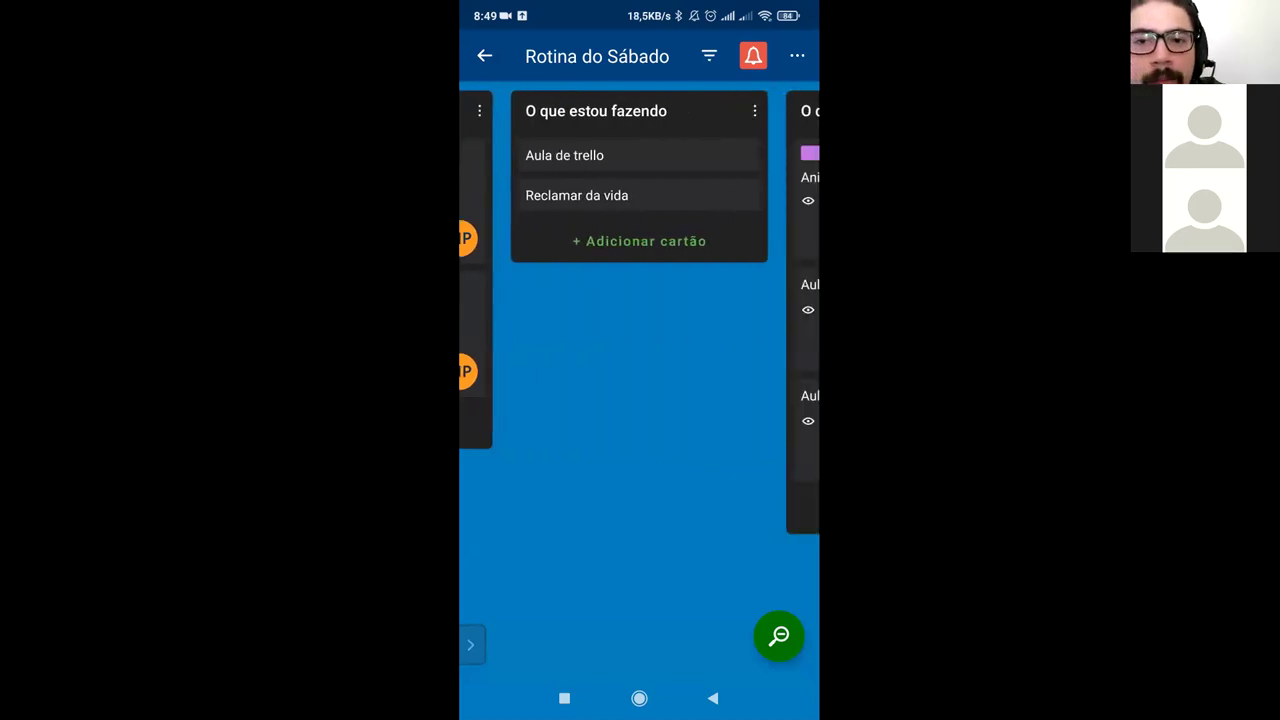
{"action": "mouse_move", "coordinate": [760, 320]}
{"action": "left_mouse_down"}
{"action": "mouse_move", "coordinate": [540, 320]}
{"action": "mouse_move", "coordinate": [782, 320]}
{"action": "left_mouse_up"}
{"action": "left_click_drag", "start_coordinate": [540, 320], "coordinate": [600, 320]}
{"action": "mouse_move", "coordinate": [760, 320]}
{"action": "left_mouse_down"}
{"action": "mouse_move", "coordinate": [540, 320]}
{"action": "mouse_move", "coordinate": [760, 320]}
{"action": "left_mouse_up"}
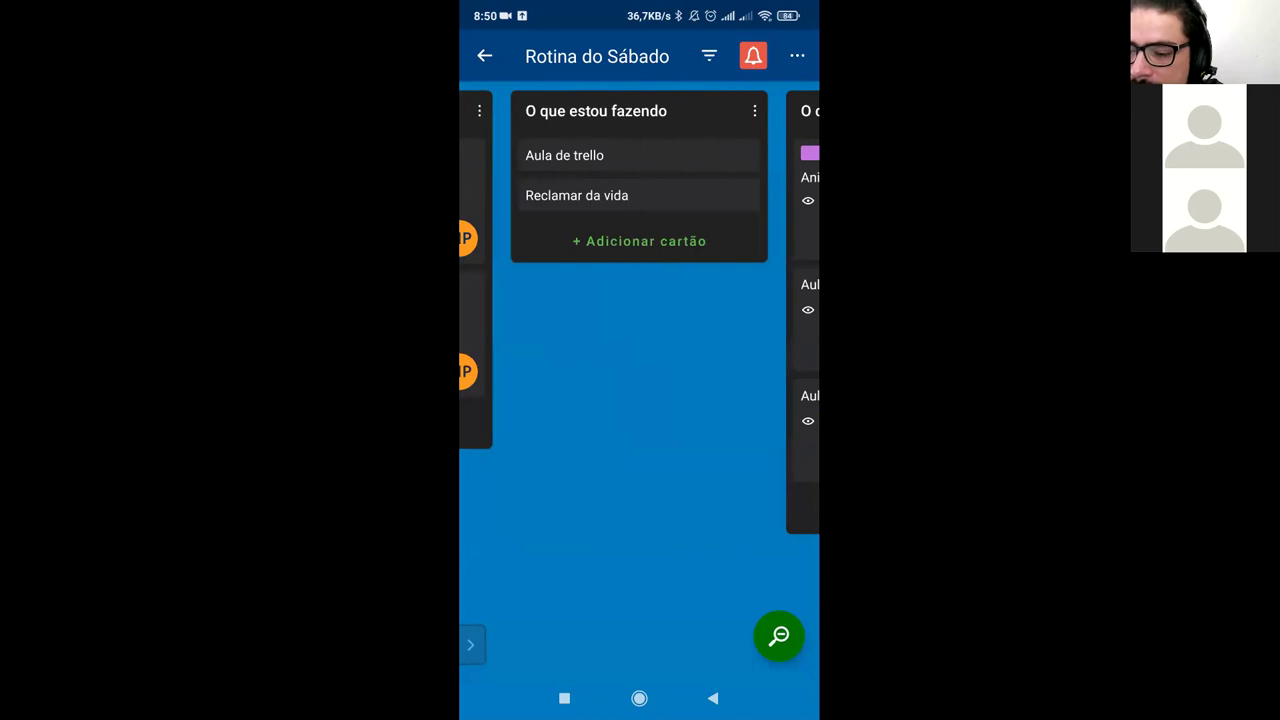
{"action": "left_click_drag", "start_coordinate": [540, 320], "coordinate": [760, 320]}
{"action": "left_click", "coordinate": [484, 56]}
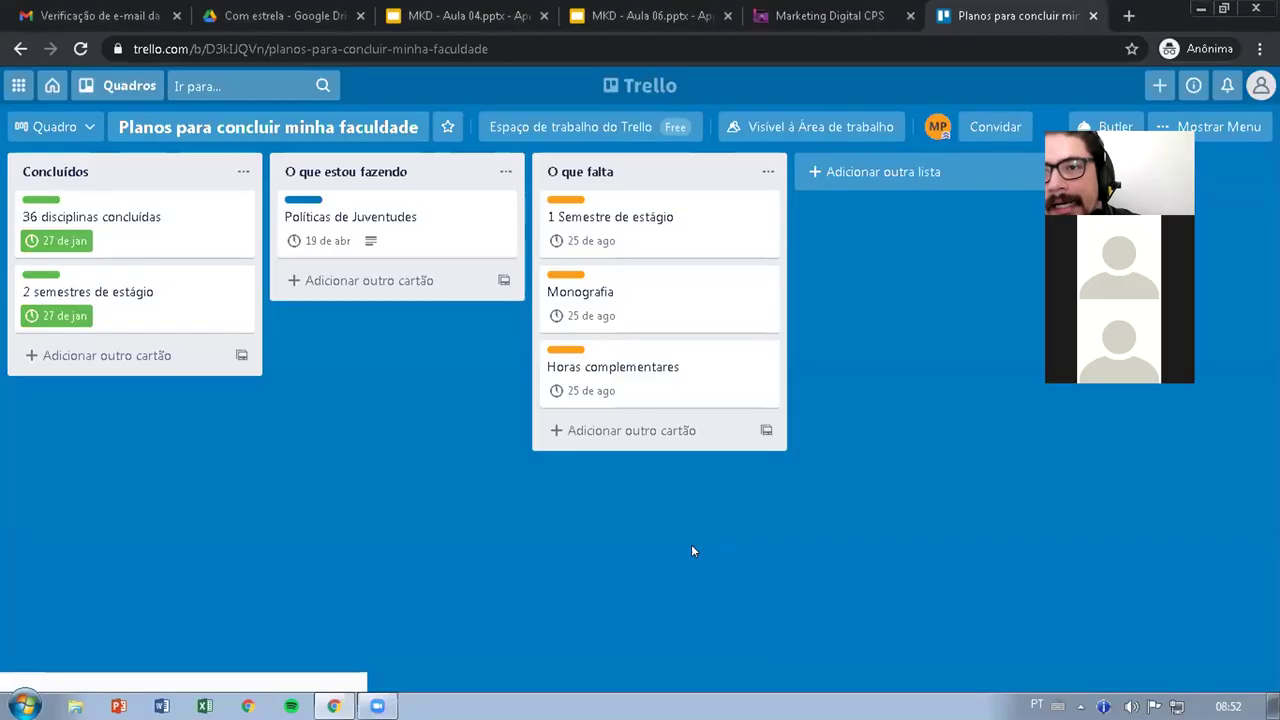
Step: Close the Trello board, switch to the MKD - Aula 04 presentation in Google Slides and view its Trello and Atividade slides
{"action": "key", "text": "ctrl+w"}
{"action": "left_click", "coordinate": [487, 12]}
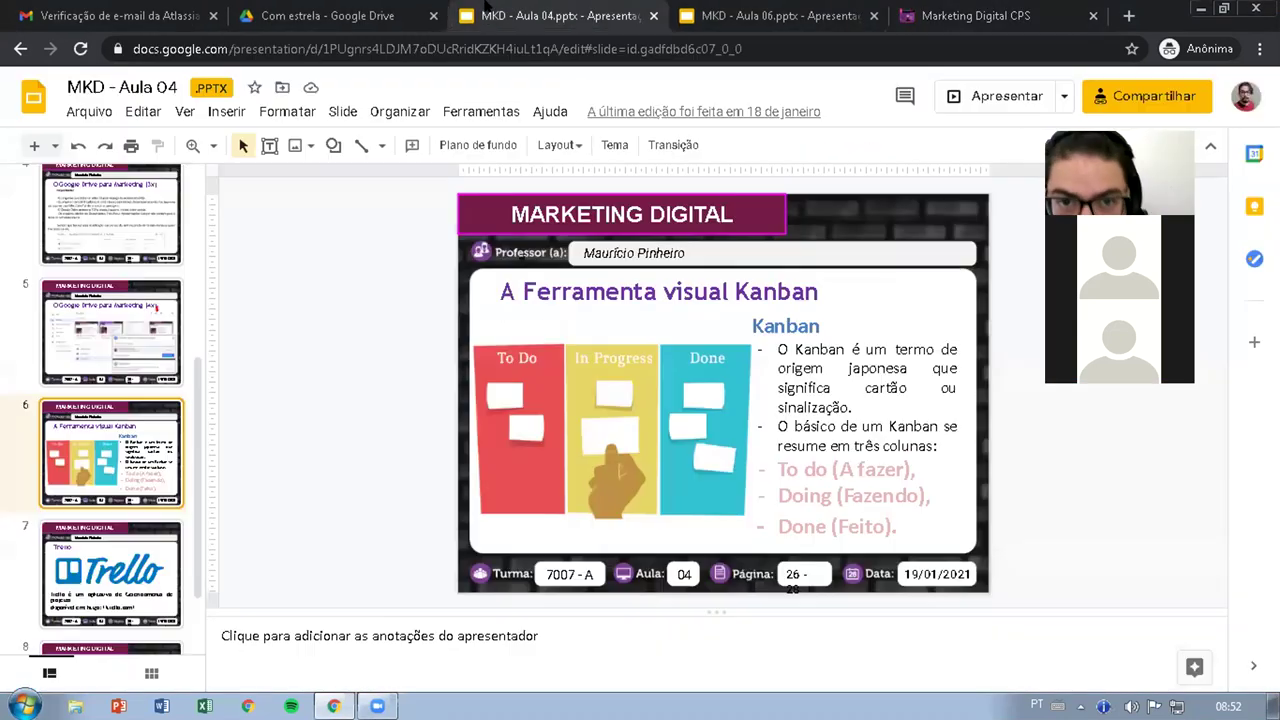
{"action": "scroll", "coordinate": [169, 475], "scroll_direction": "down", "scroll_amount": 1}
{"action": "left_click", "coordinate": [131, 502]}
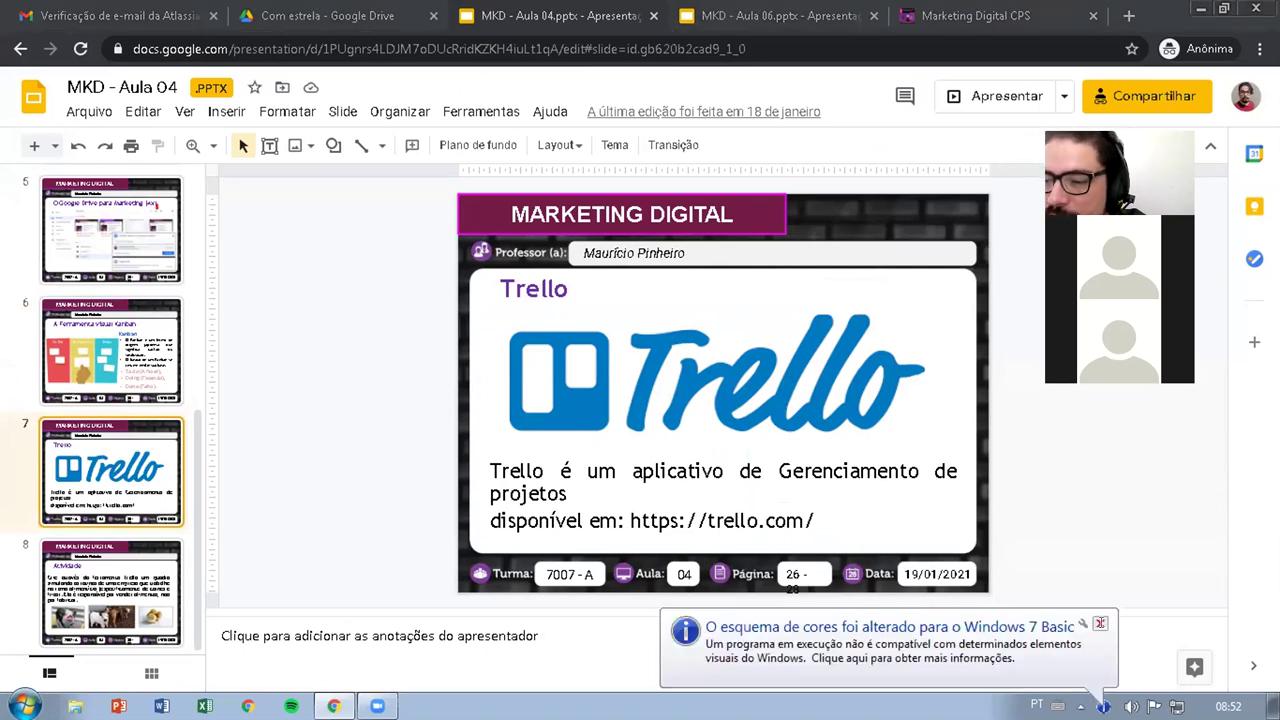
{"action": "left_click", "coordinate": [1100, 624]}
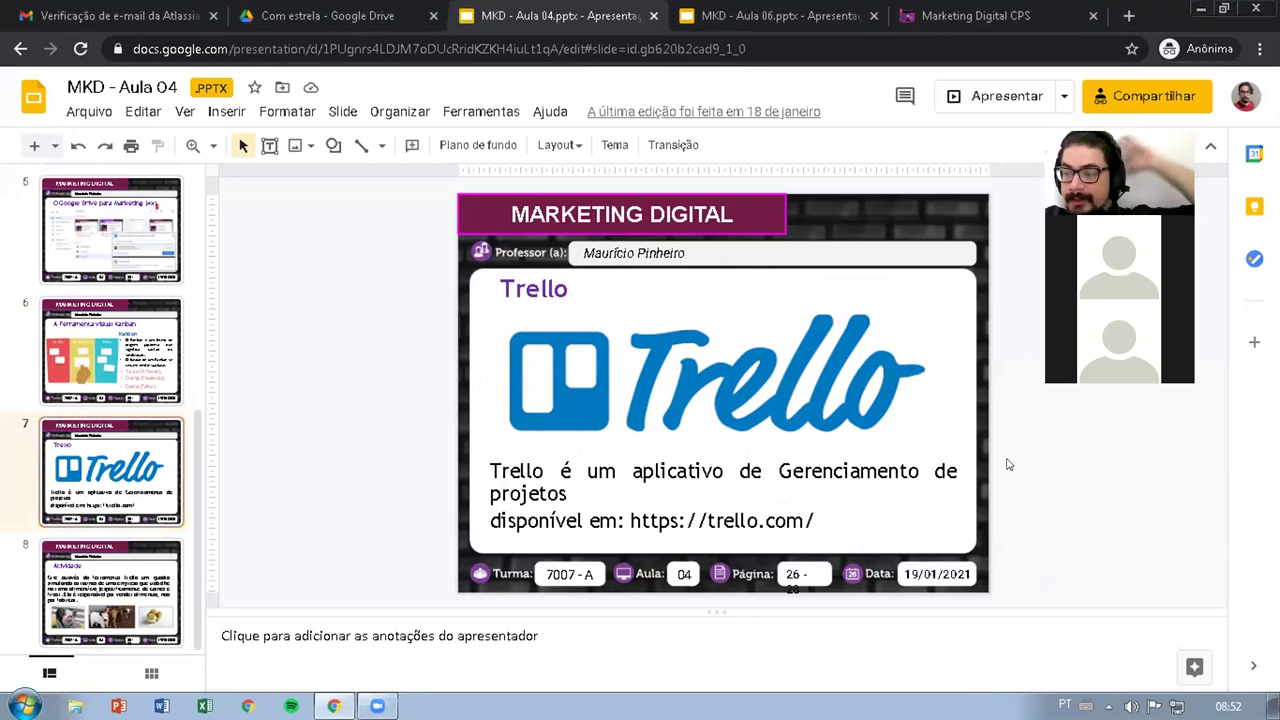
{"action": "left_click", "coordinate": [84, 565]}
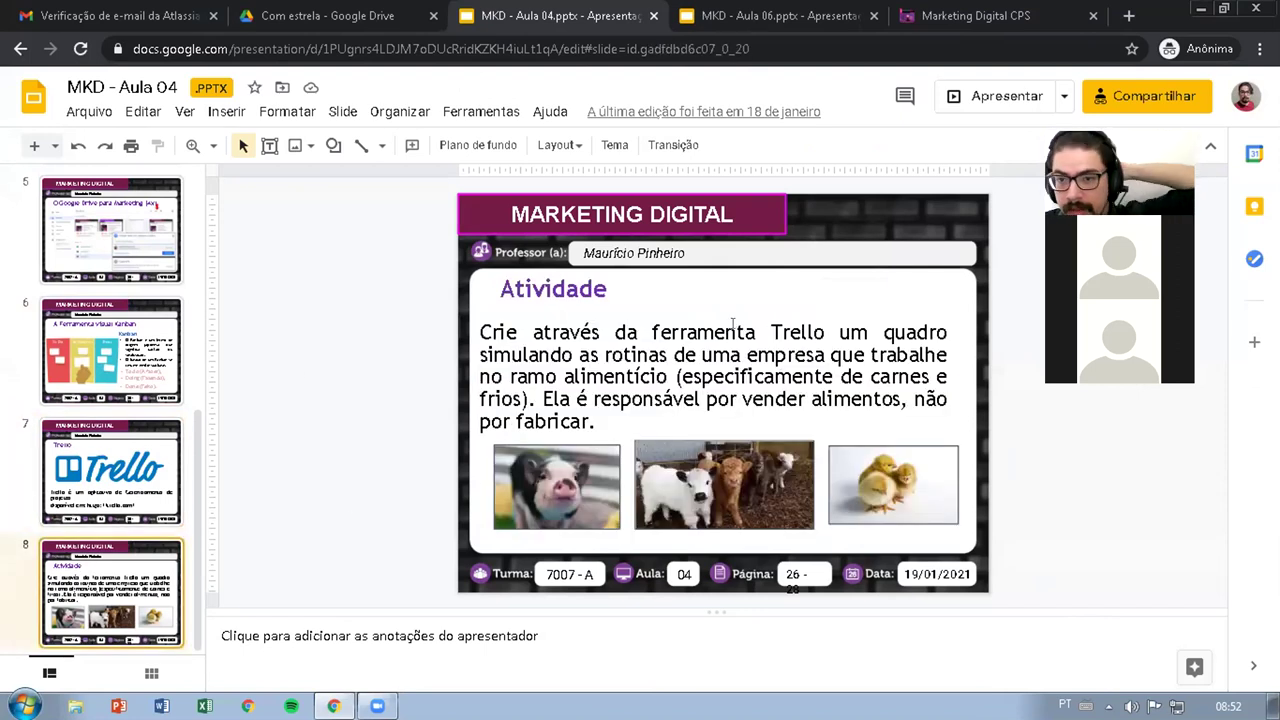
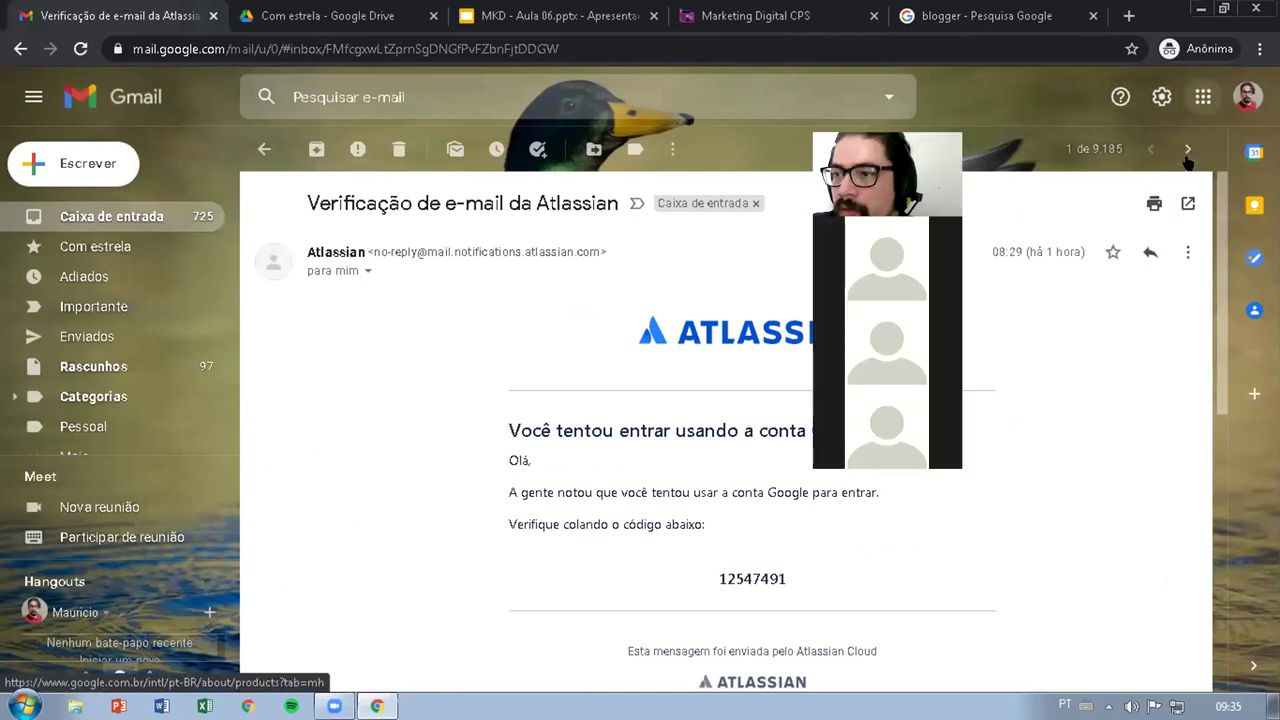
Step: Open Blogger from the Google apps in Gmail and start creating a new blog
{"action": "left_click", "coordinate": [1203, 97]}
{"action": "scroll", "coordinate": [1171, 340], "scroll_direction": "down", "scroll_amount": 4}
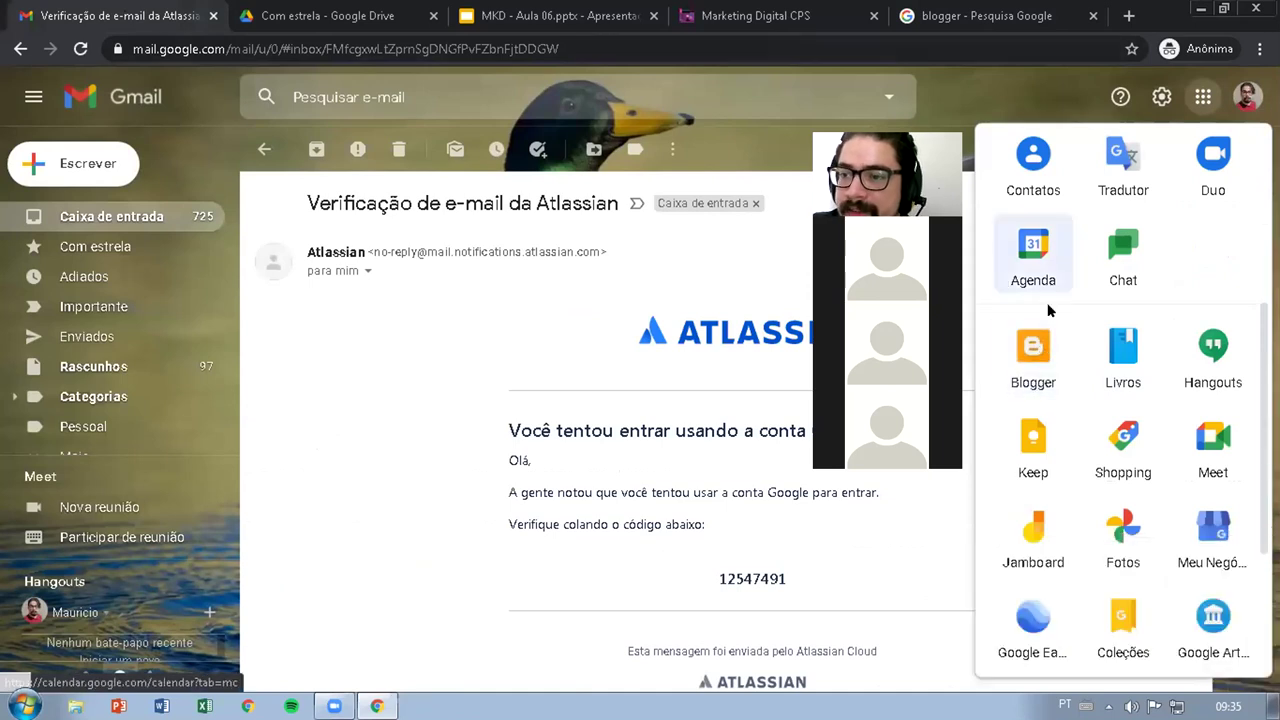
{"action": "left_click", "coordinate": [1034, 338]}
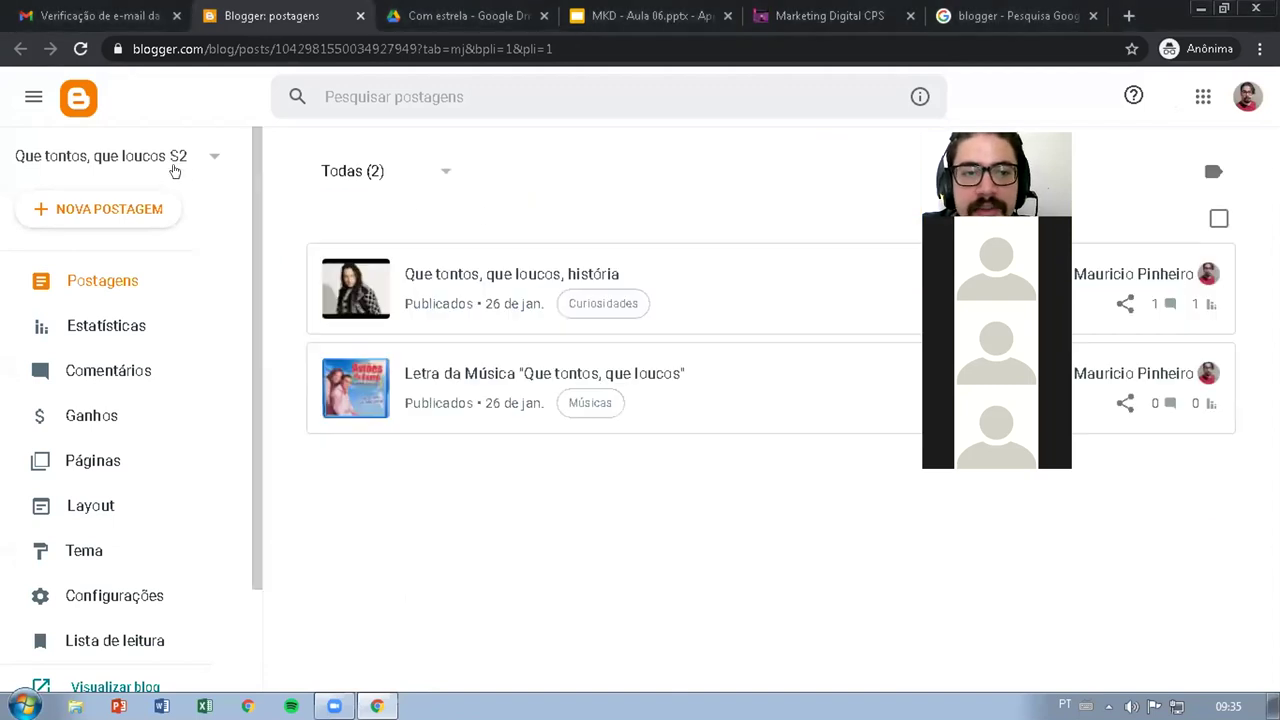
{"action": "left_click", "coordinate": [198, 150]}
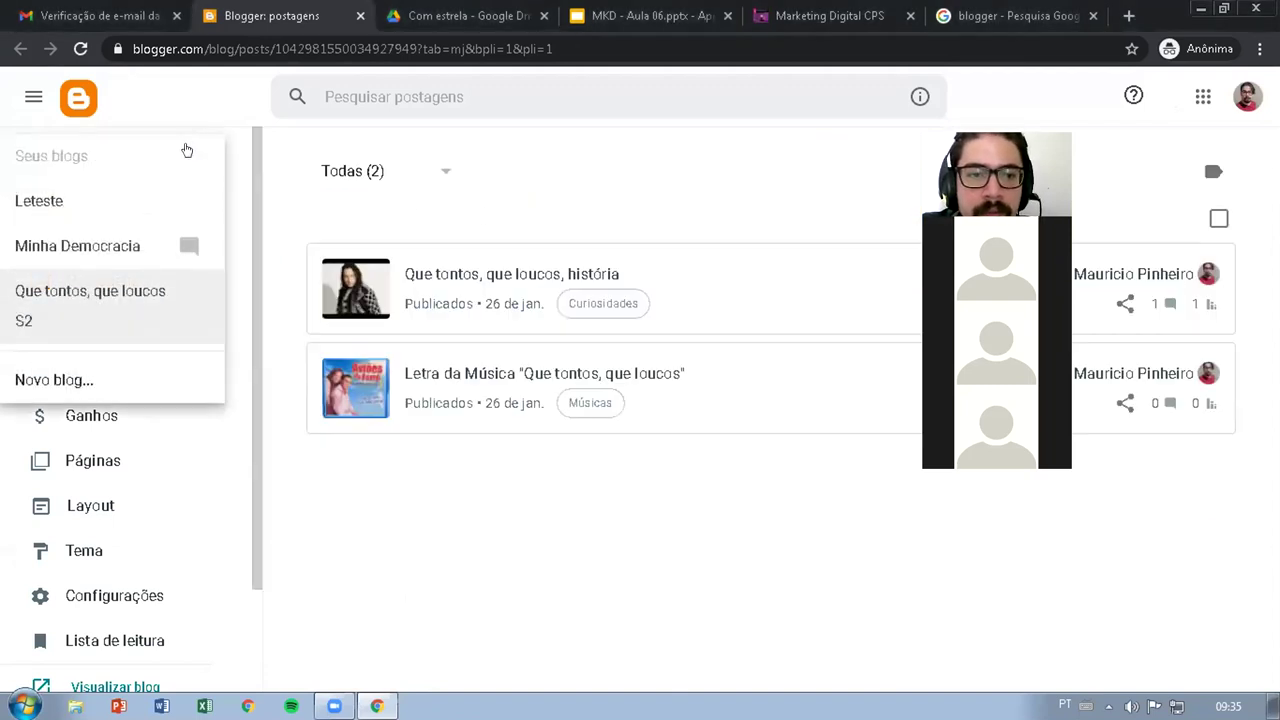
{"action": "left_click", "coordinate": [55, 379]}
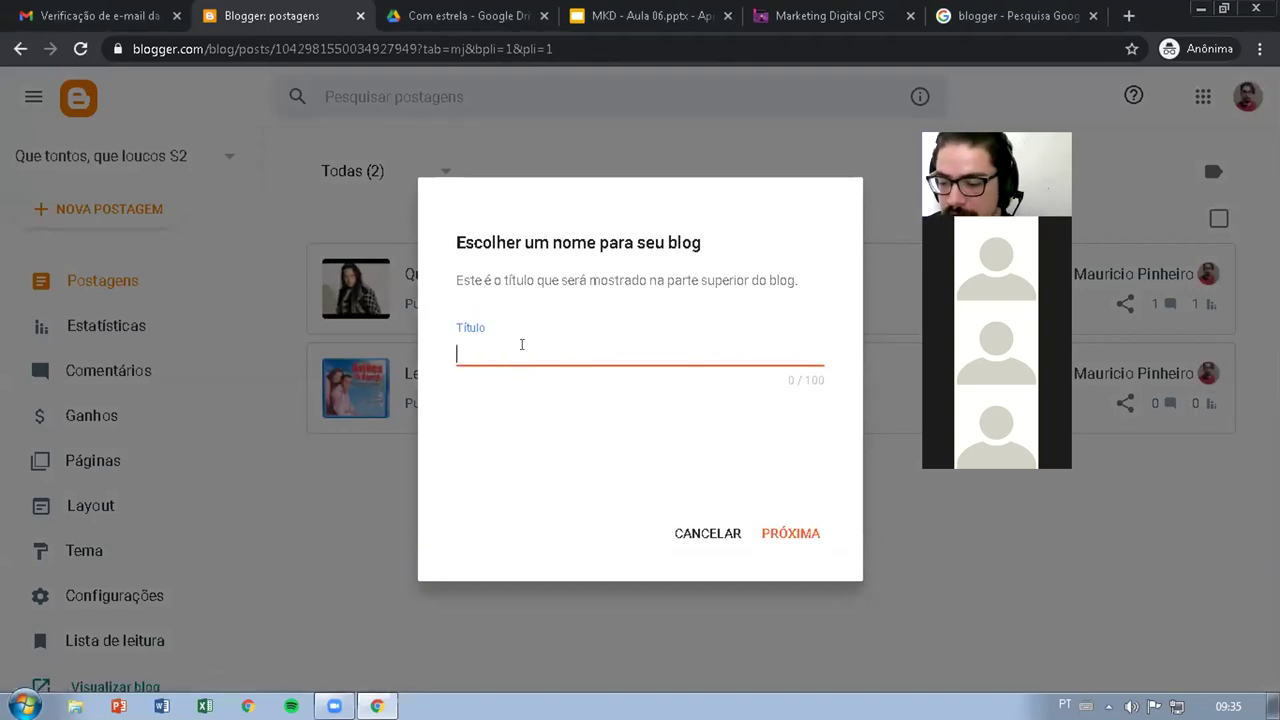
Step: Title the new blog with the person's first name followed by "melhor pessoa" and continue to the address
{"action": "type", "text": "Taref"}
{"action": "key", "text": "BackSpace"}
{"action": "key", "text": "BackSpace"}
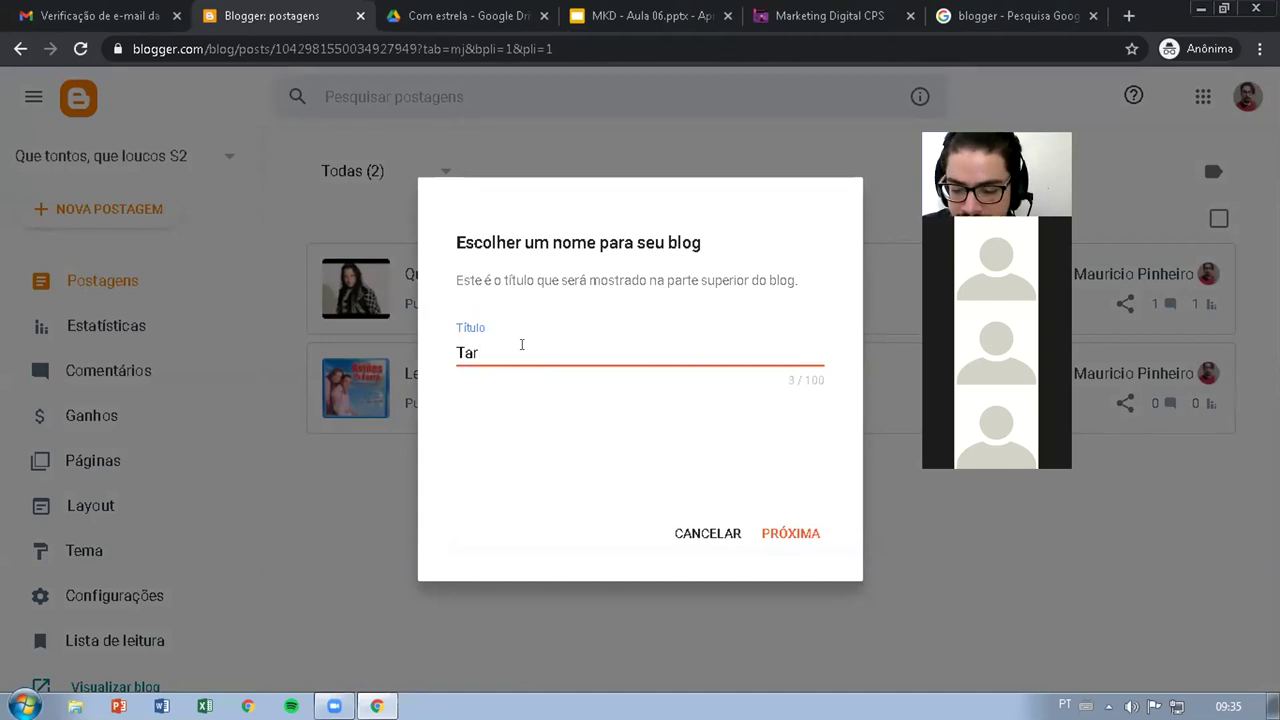
{"action": "type", "text": "í"}
{"action": "key", "text": "BackSpace"}
{"action": "type", "text": "c"}
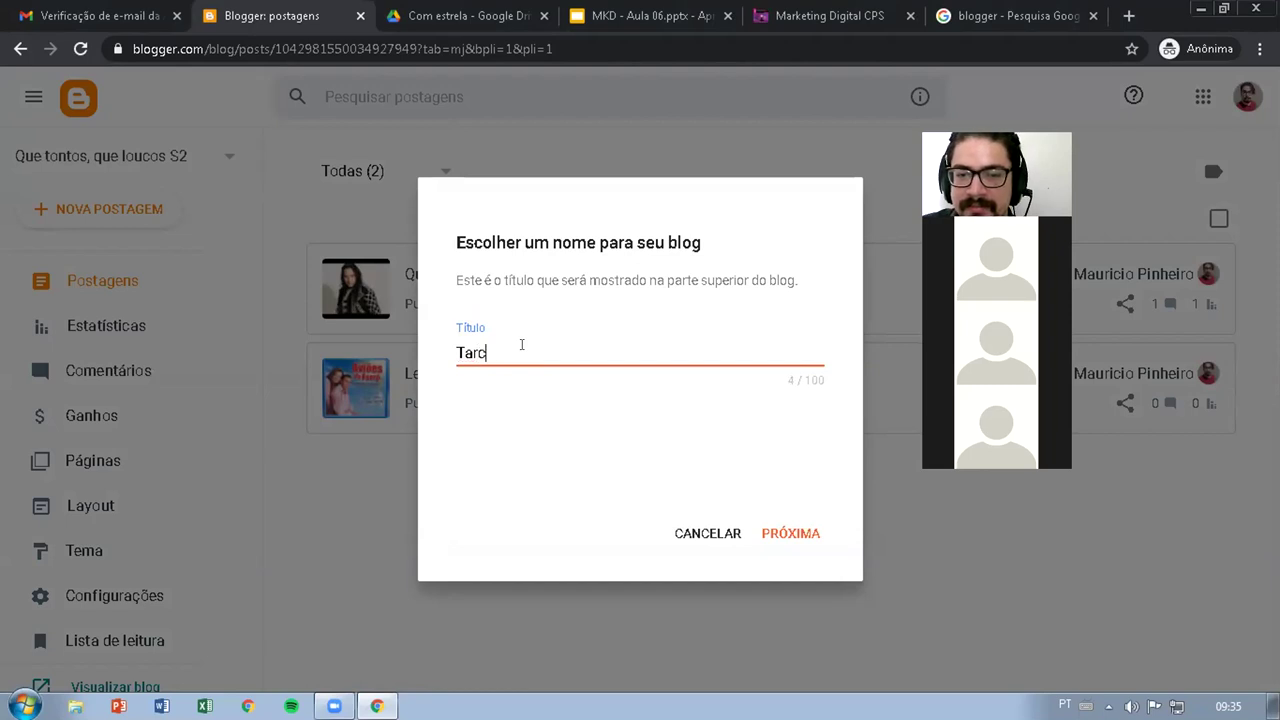
{"action": "type", "text": "ísio melhor pessoa"}
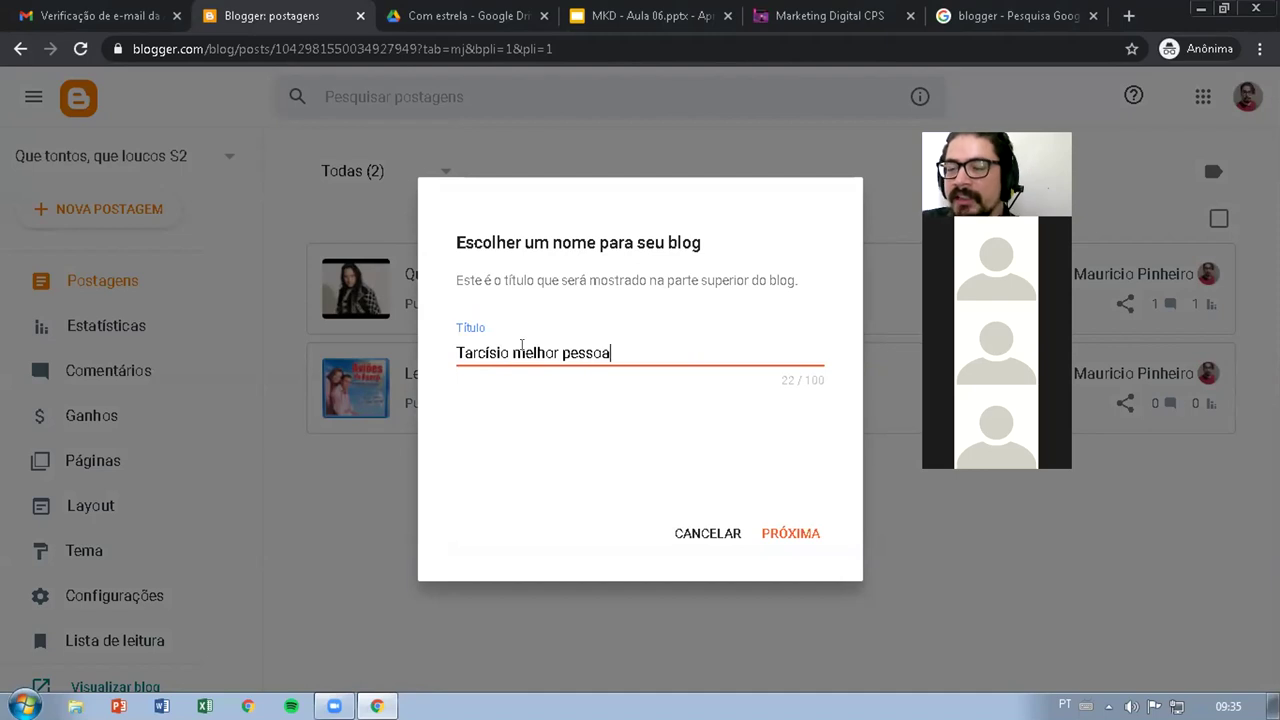
{"action": "left_click", "coordinate": [908, 208]}
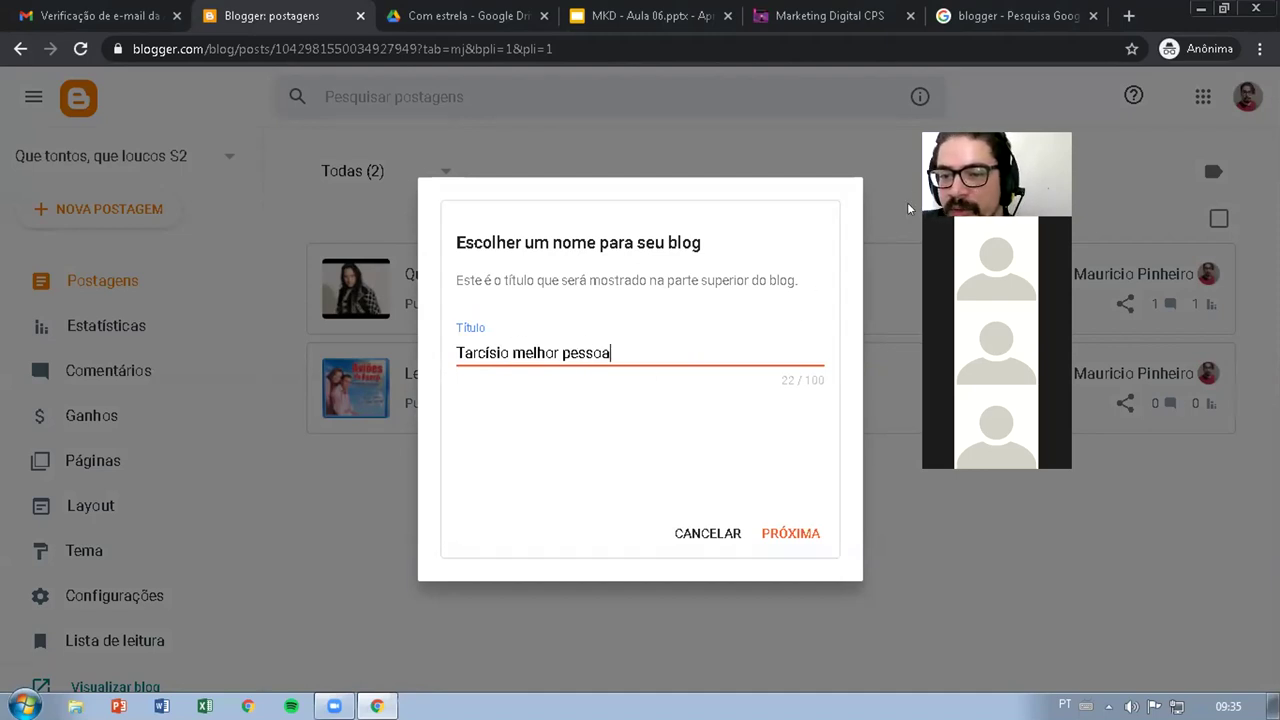
{"action": "left_click", "coordinate": [785, 535]}
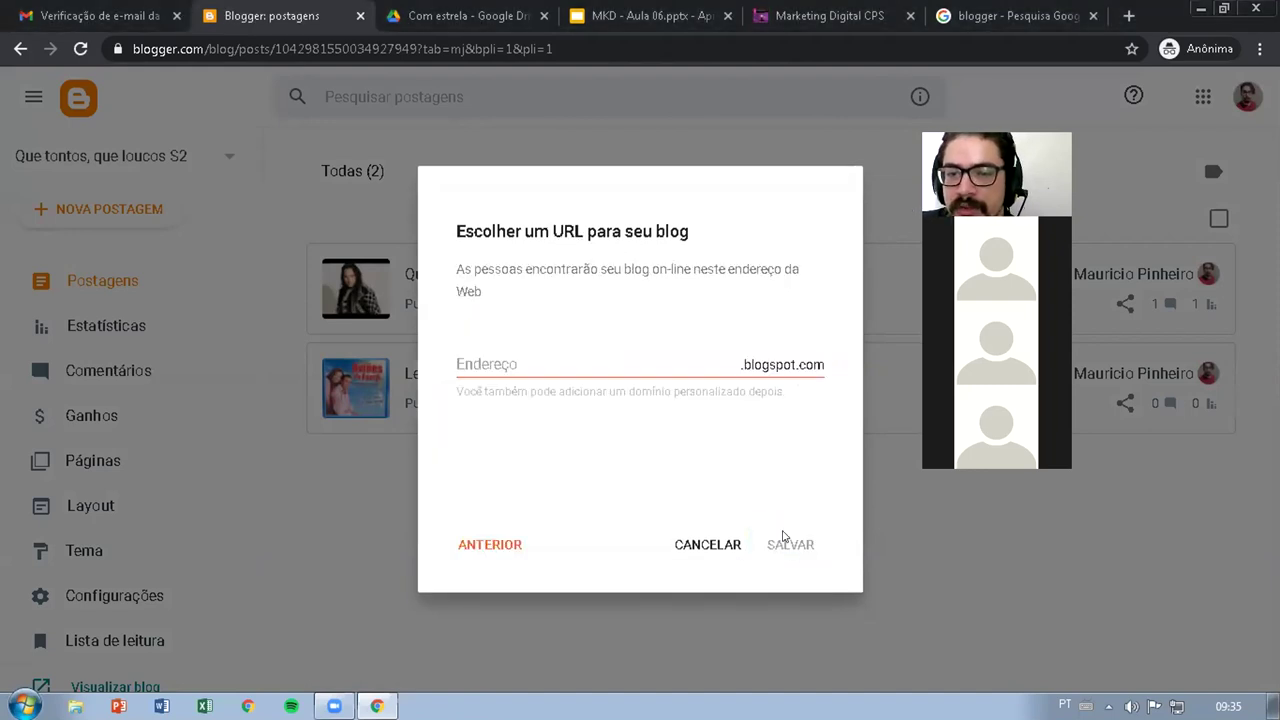
Step: Enter the person's nickname followed by "damassa" as the blog's blogspot.com address
{"action": "left_click", "coordinate": [535, 366]}
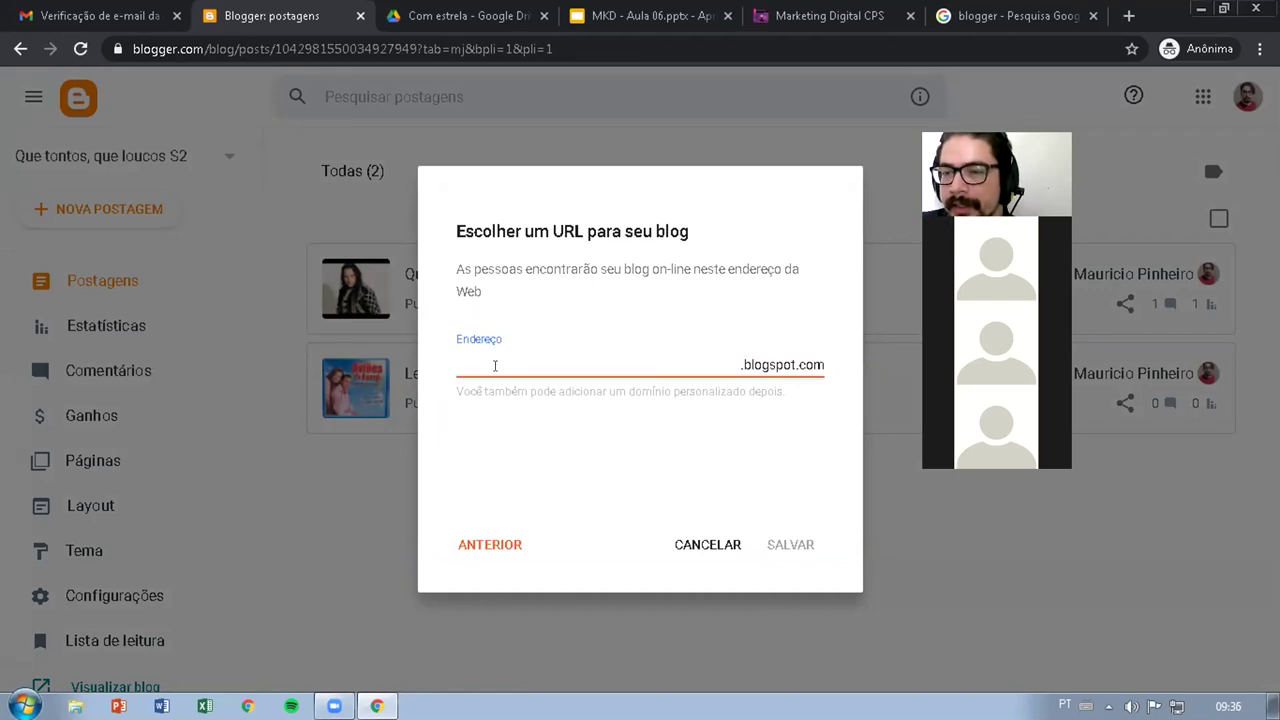
{"action": "type", "text": "tarci"}
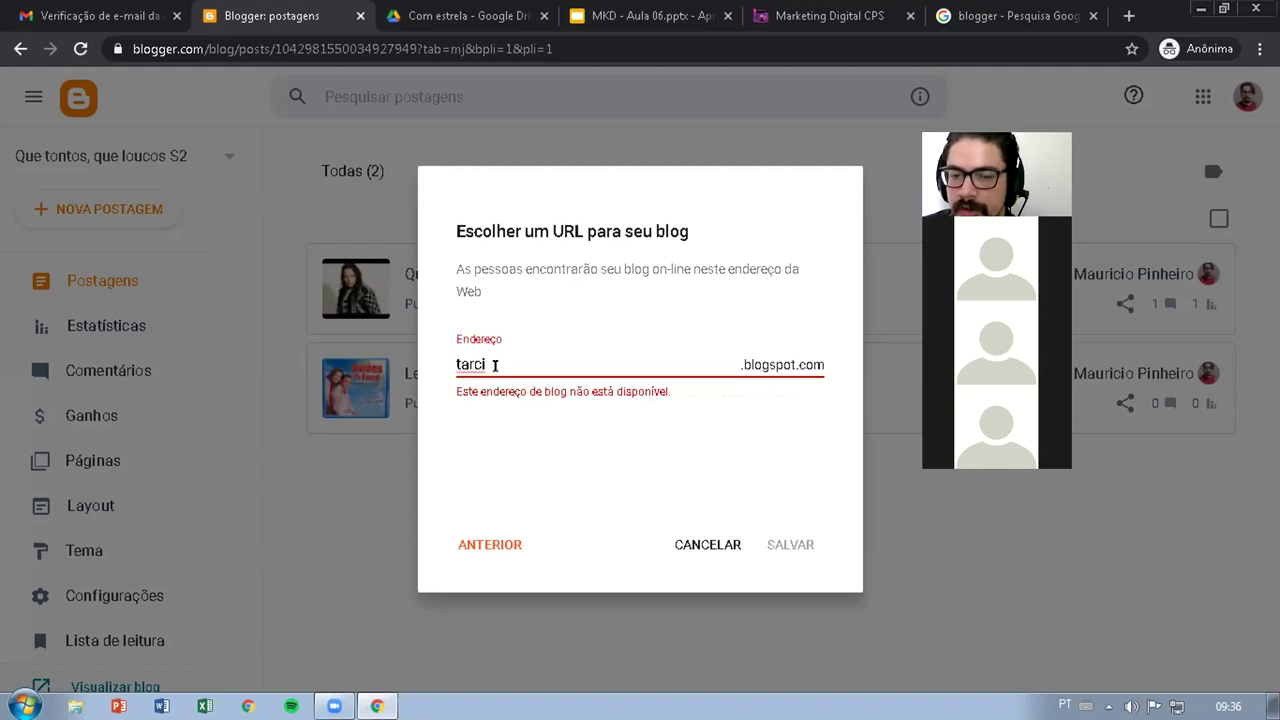
{"action": "type", "text": "omkt"}
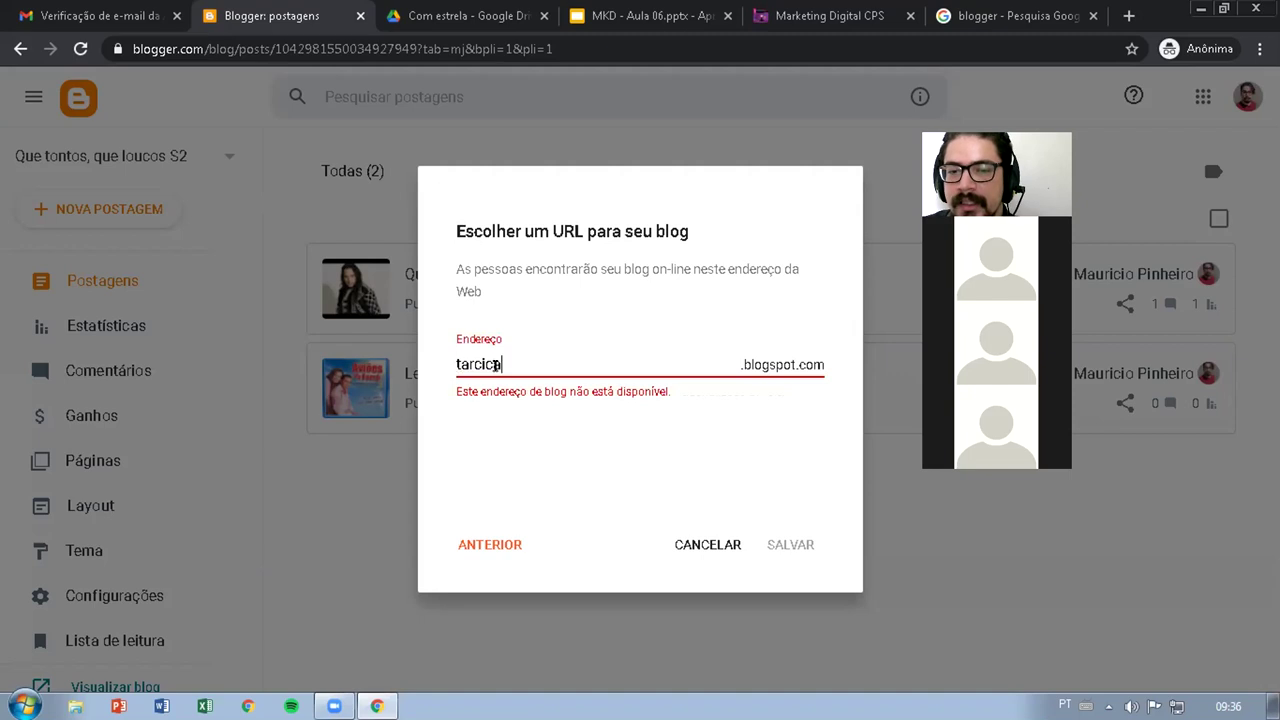
{"action": "key", "text": "BackSpace"}
{"action": "key", "text": "BackSpace"}
{"action": "key", "text": "BackSpace"}
{"action": "key", "text": "BackSpace"}
{"action": "type", "text": "s"}
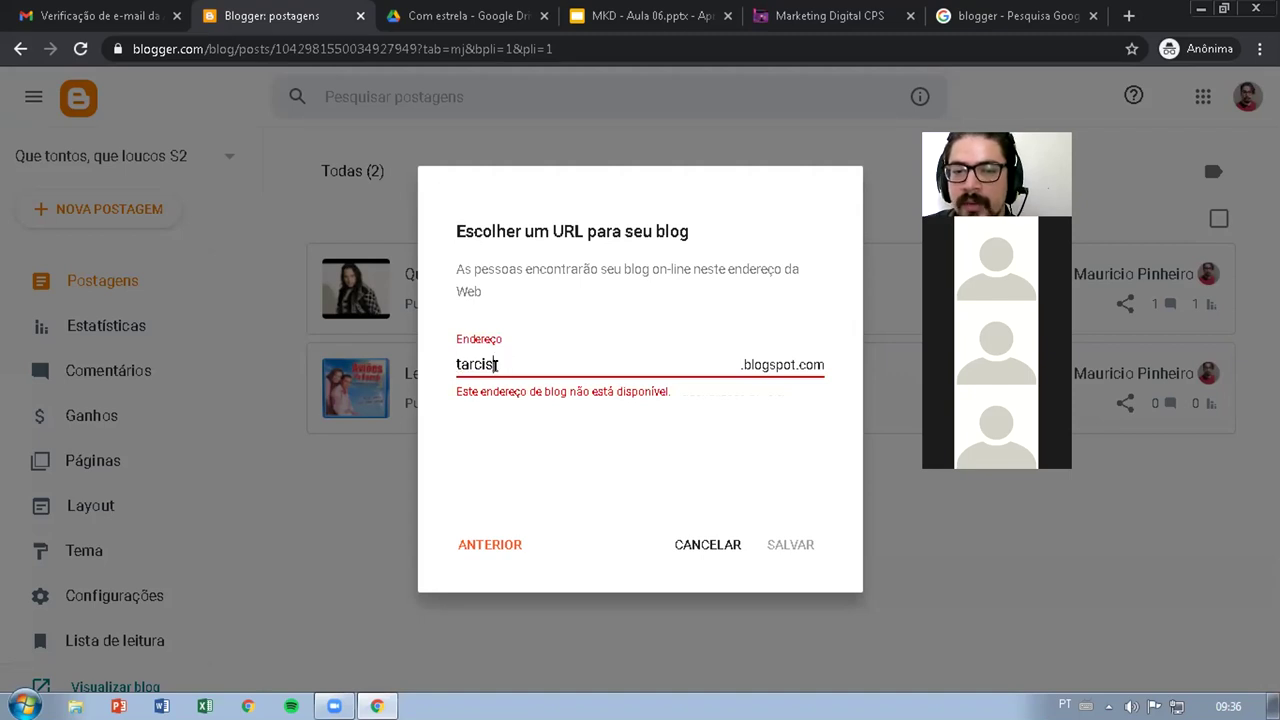
{"action": "type", "text": "iodamassa"}
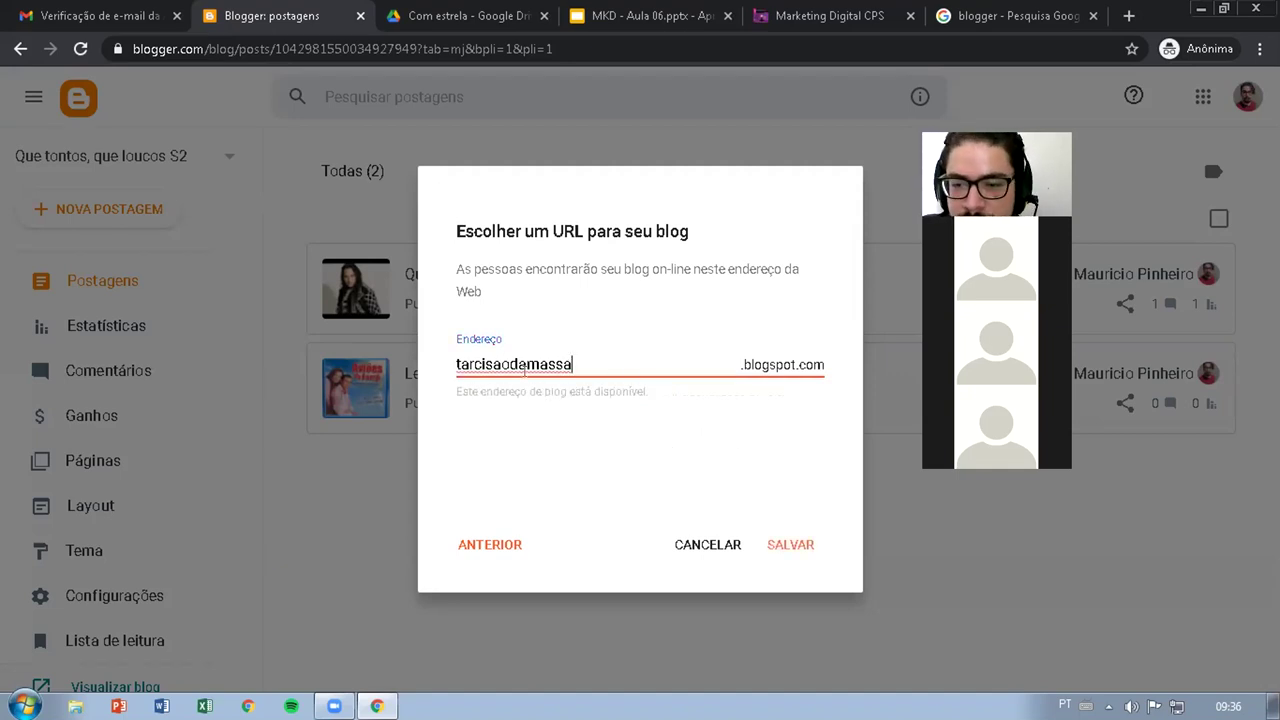
Step: Recheck the title, save the new blog and dismiss the FollowByEmail notice
{"action": "left_click", "coordinate": [489, 544]}
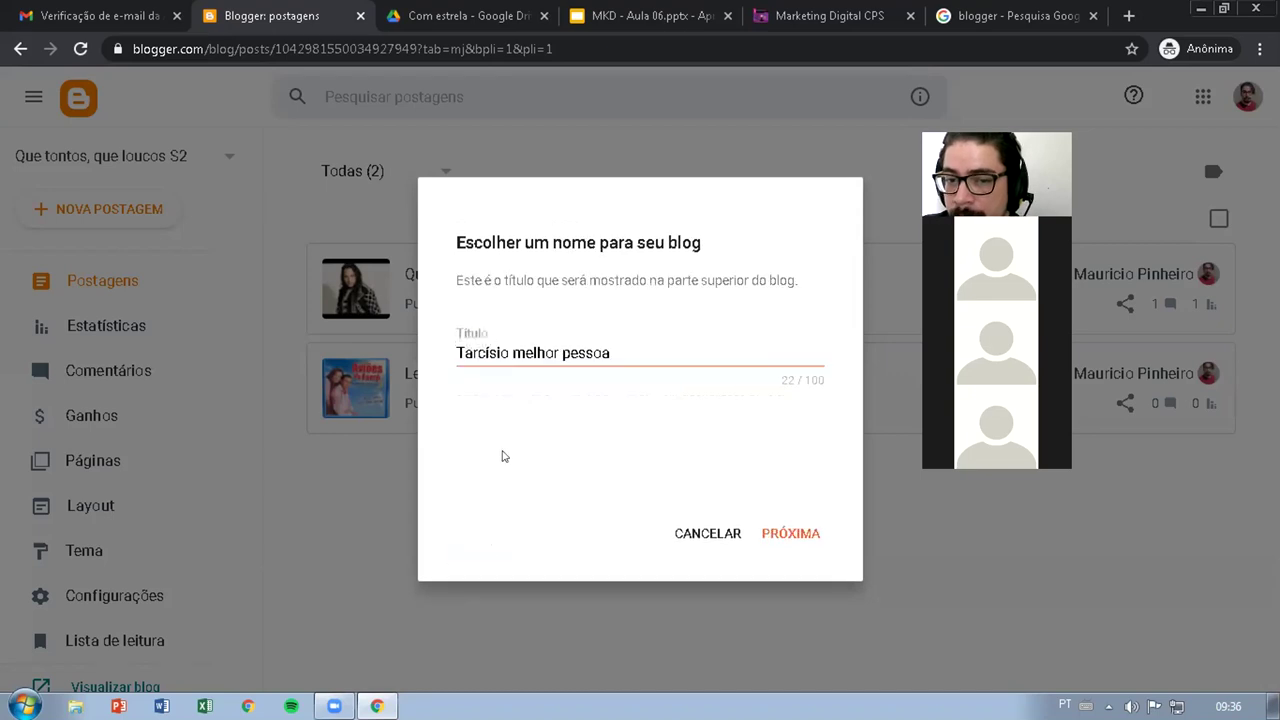
{"action": "left_click", "coordinate": [806, 534]}
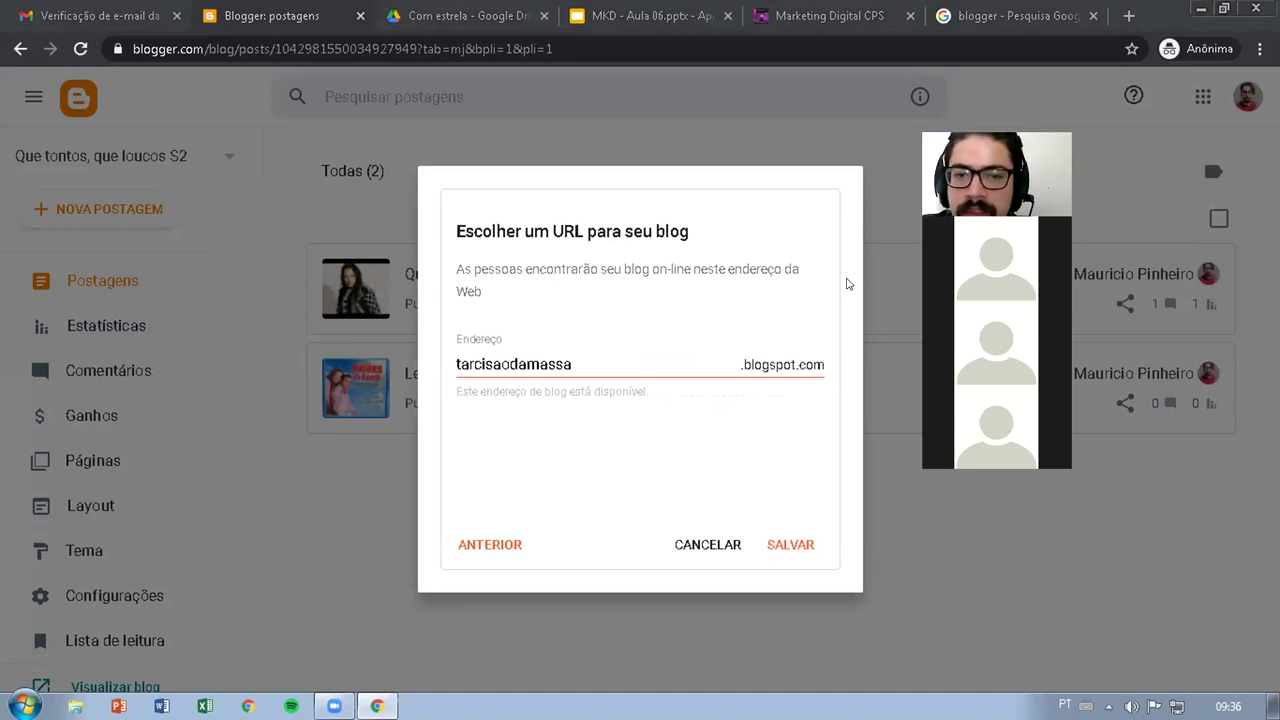
{"action": "left_click", "coordinate": [786, 540]}
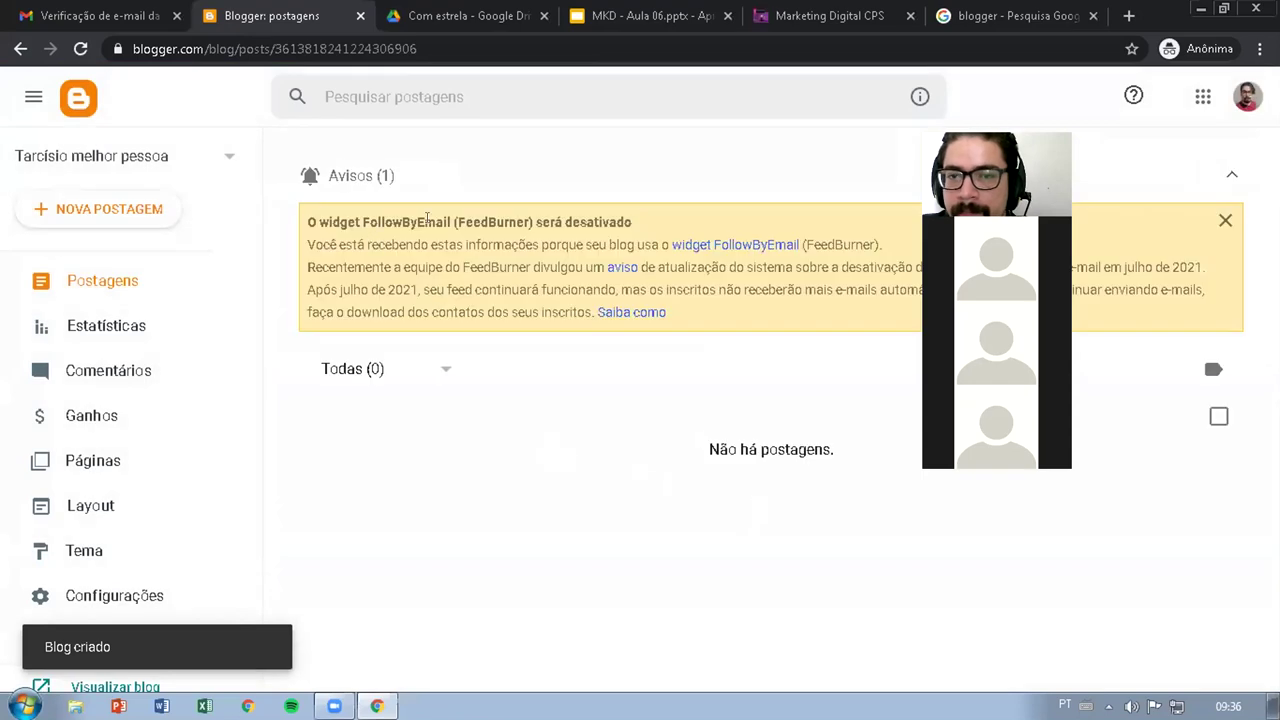
{"action": "left_click", "coordinate": [1225, 220]}
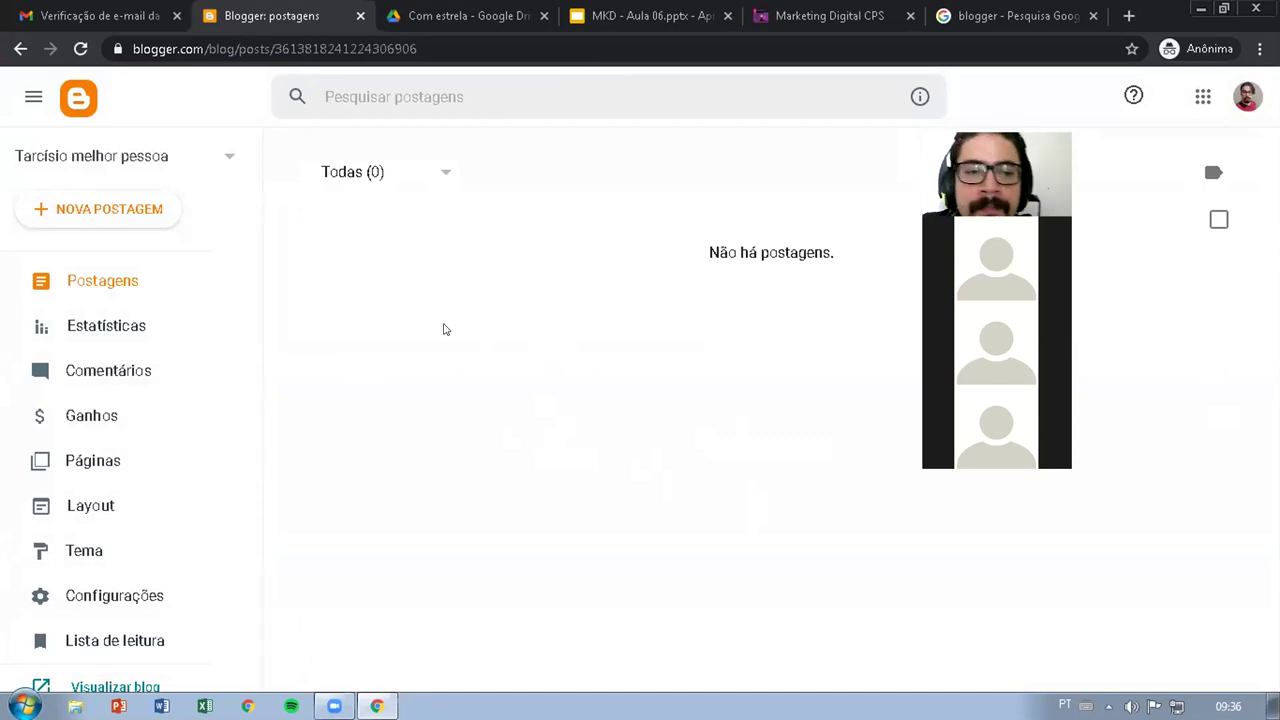
Step: In the blog's layout, start adding an "Arquivo do blog" gadget to "Menu lateral (parte inferior)"
{"action": "left_click", "coordinate": [86, 504]}
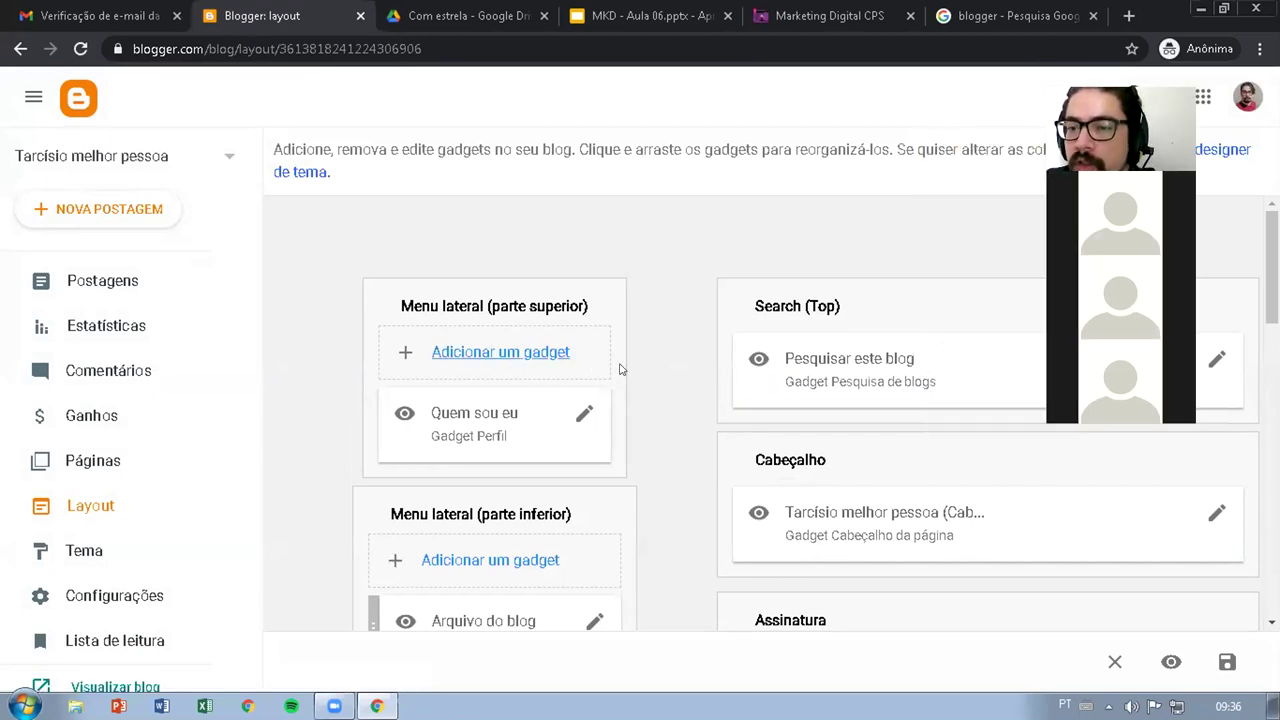
{"action": "scroll", "coordinate": [835, 361], "scroll_direction": "down", "scroll_amount": 1}
{"action": "scroll", "coordinate": [818, 430], "scroll_direction": "down", "scroll_amount": 1}
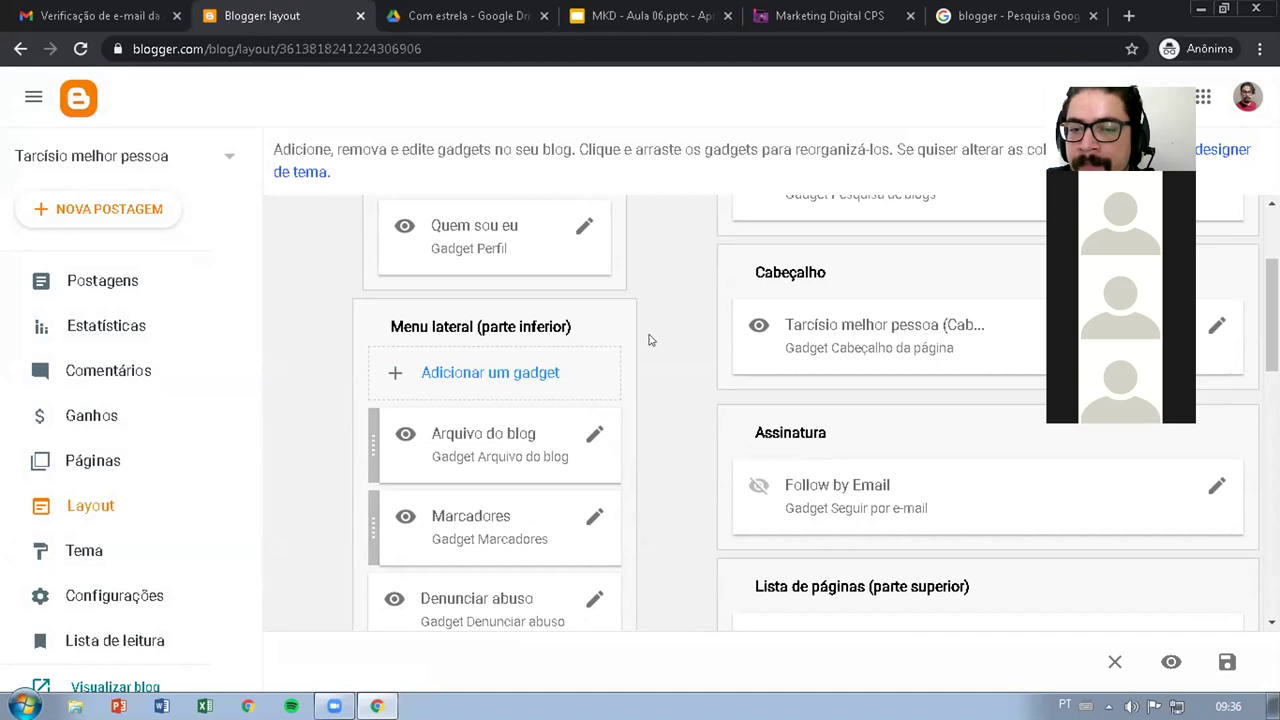
{"action": "scroll", "coordinate": [582, 342], "scroll_direction": "down", "scroll_amount": 1}
{"action": "left_click_drag", "start_coordinate": [456, 340], "coordinate": [463, 277]}
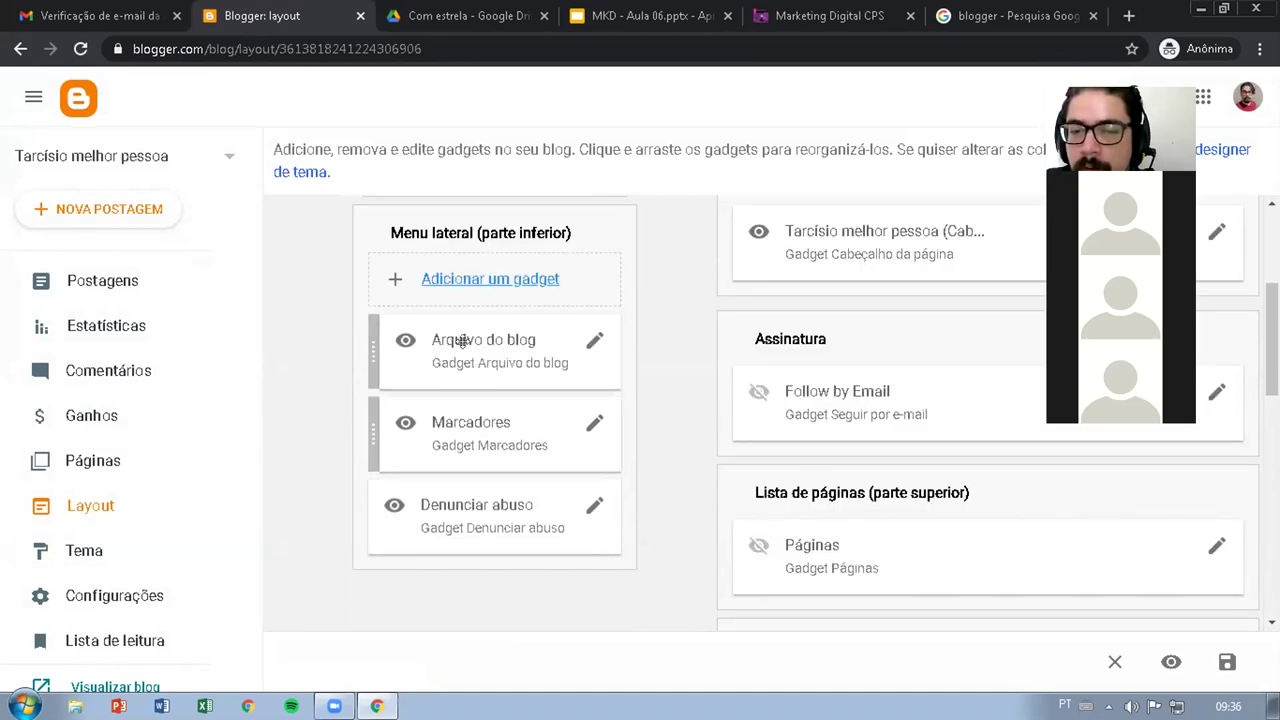
{"action": "left_click", "coordinate": [496, 280]}
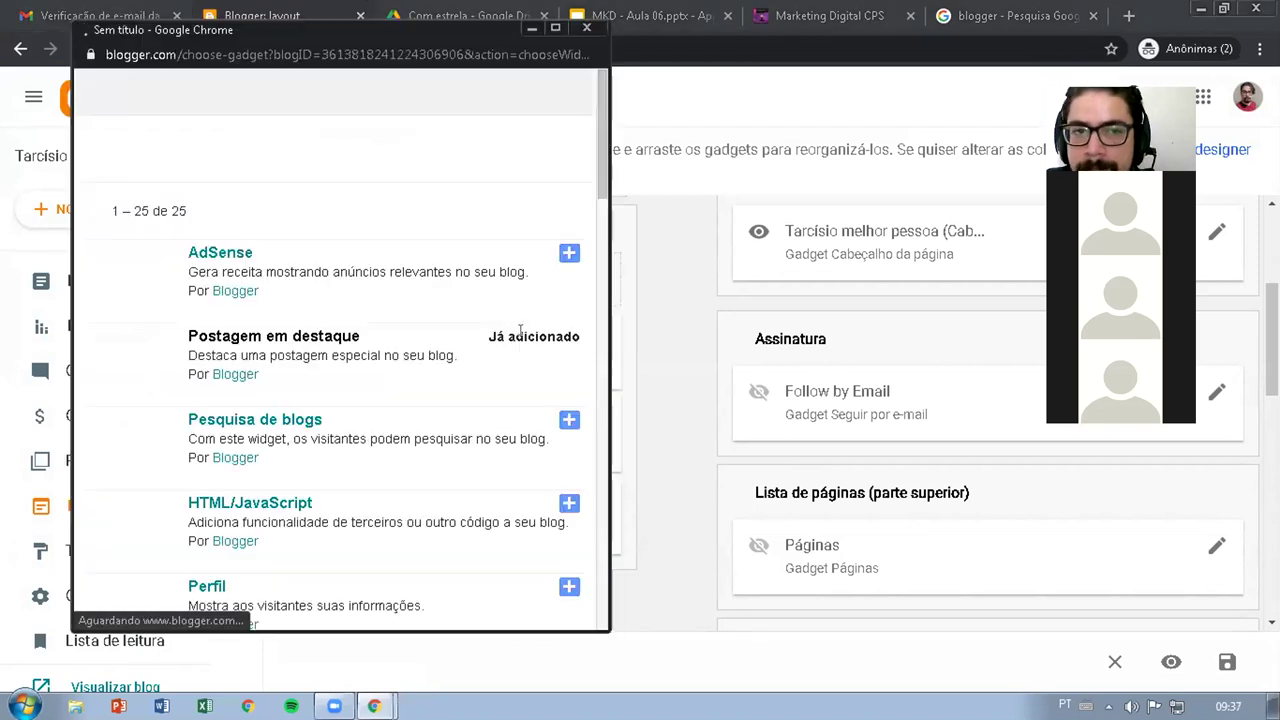
{"action": "scroll", "coordinate": [381, 381], "scroll_direction": "down", "scroll_amount": 2}
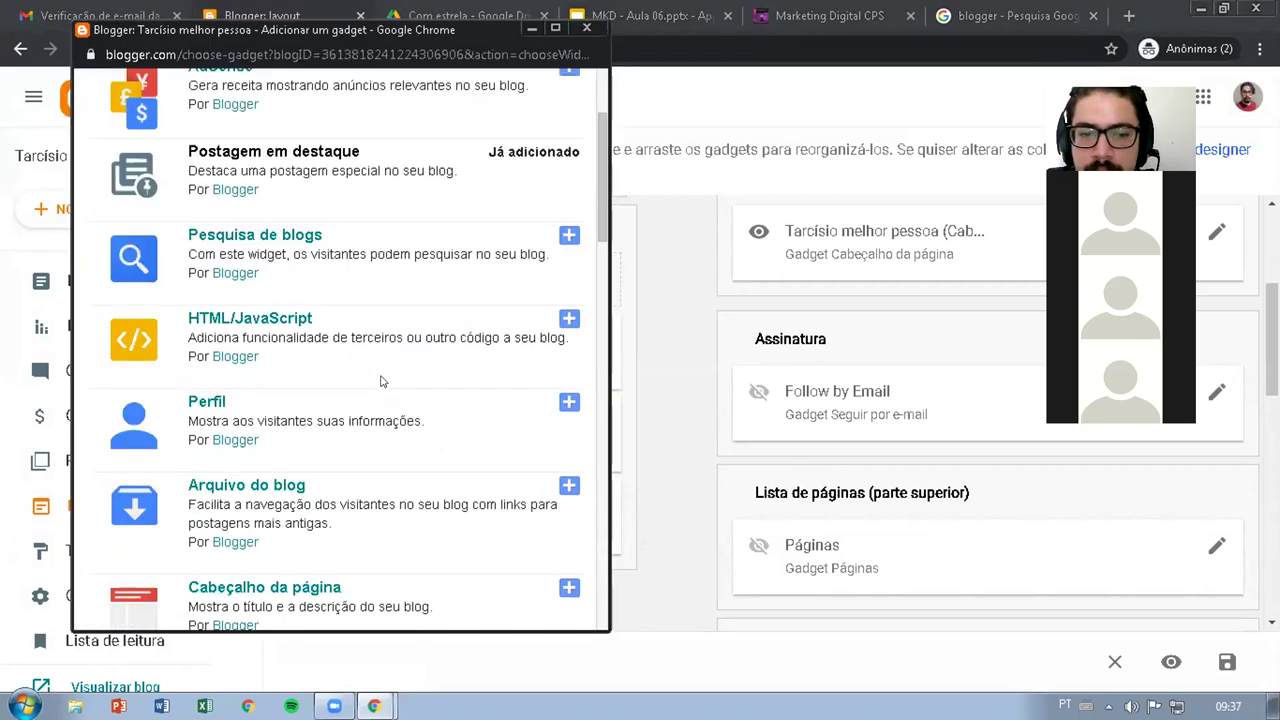
{"action": "scroll", "coordinate": [380, 381], "scroll_direction": "down", "scroll_amount": 1}
{"action": "left_click", "coordinate": [568, 392]}
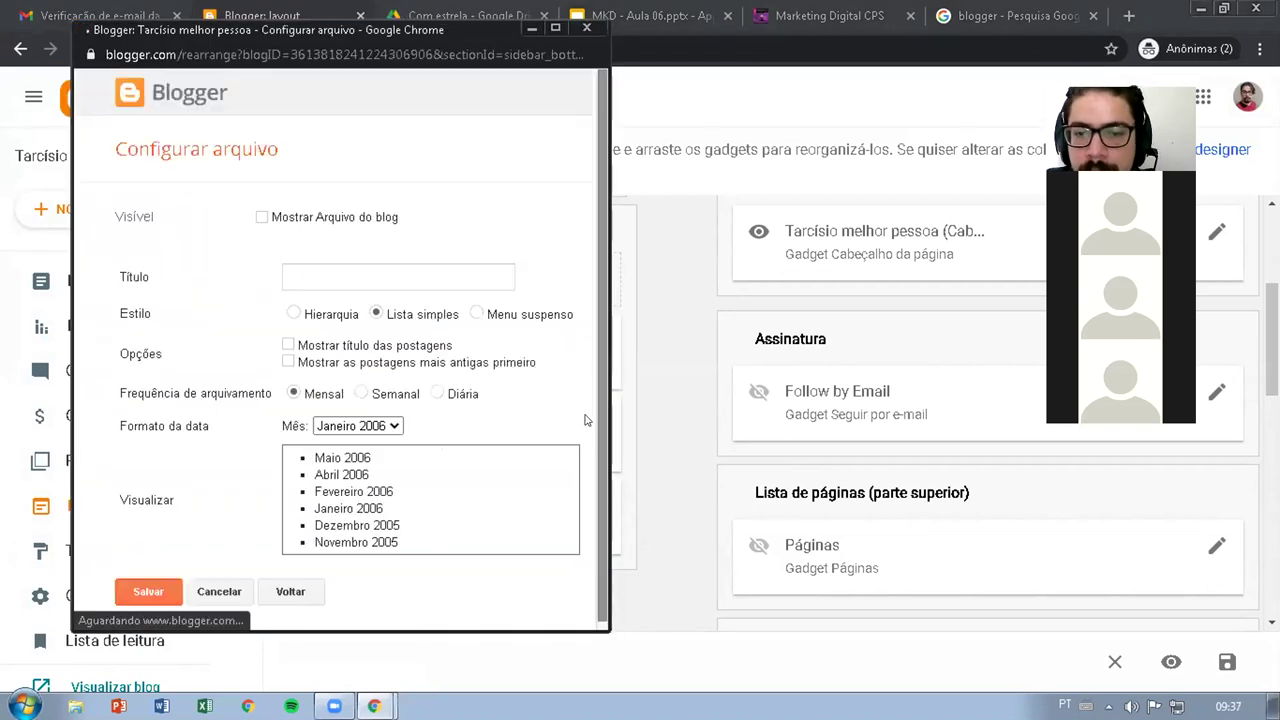
Step: Title the new archive gadget "Melhores músicas" and save it
{"action": "left_click", "coordinate": [337, 270]}
{"action": "type", "text": "Melhores nm"}
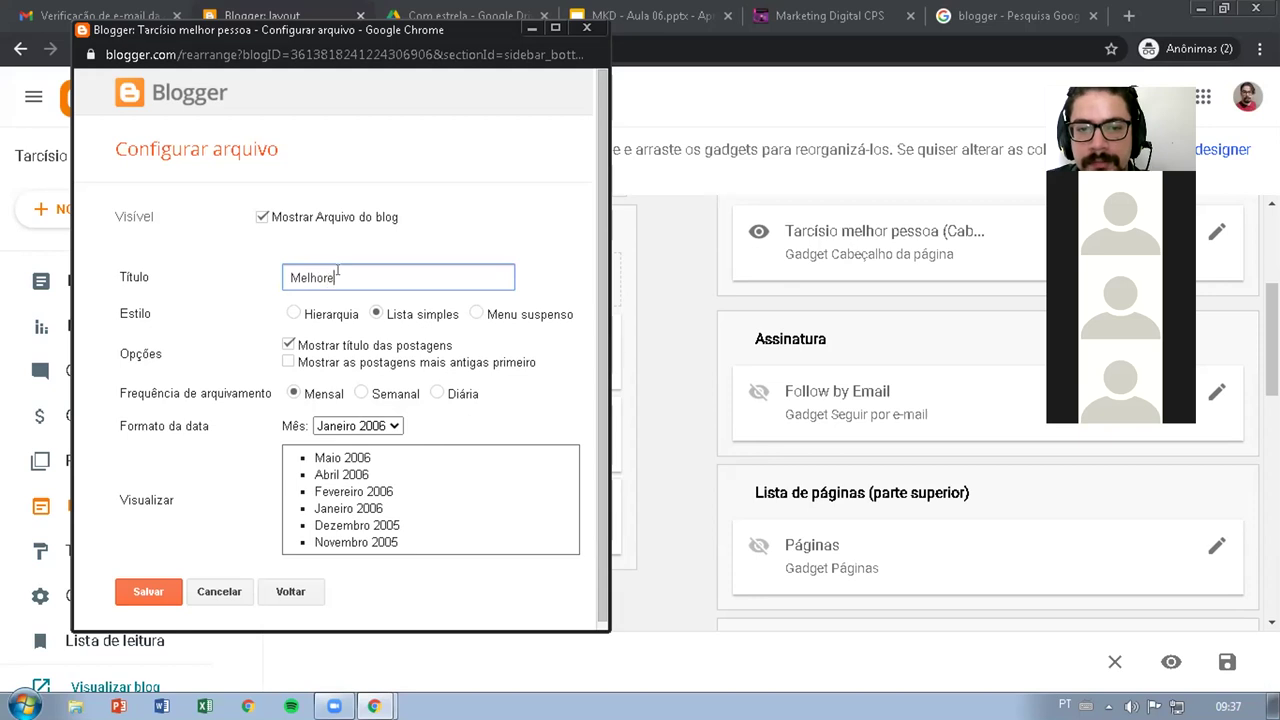
{"action": "type", "text": "músicas"}
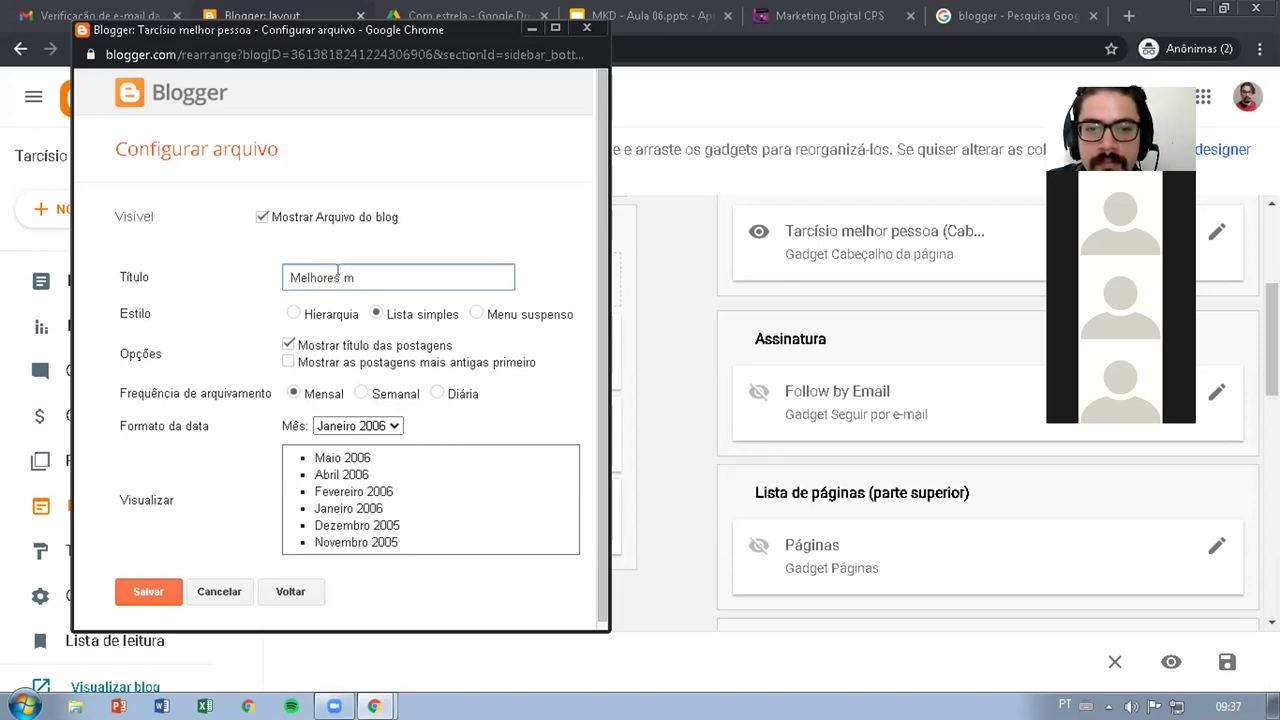
{"action": "left_click", "coordinate": [150, 591]}
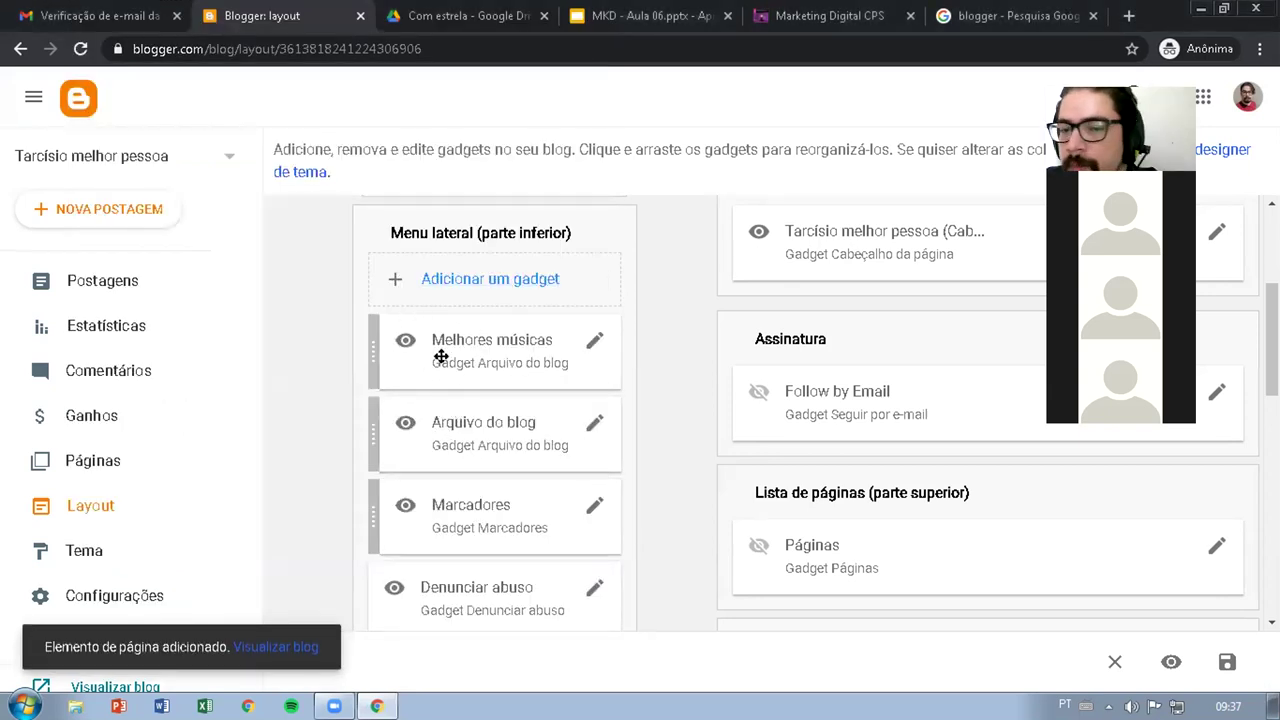
Step: In the Rodapé section's Atribuição gadget, enter the person's first name followed by "casa comigo" as the copyright text and save it
{"action": "scroll", "coordinate": [645, 430], "scroll_direction": "down", "scroll_amount": 2}
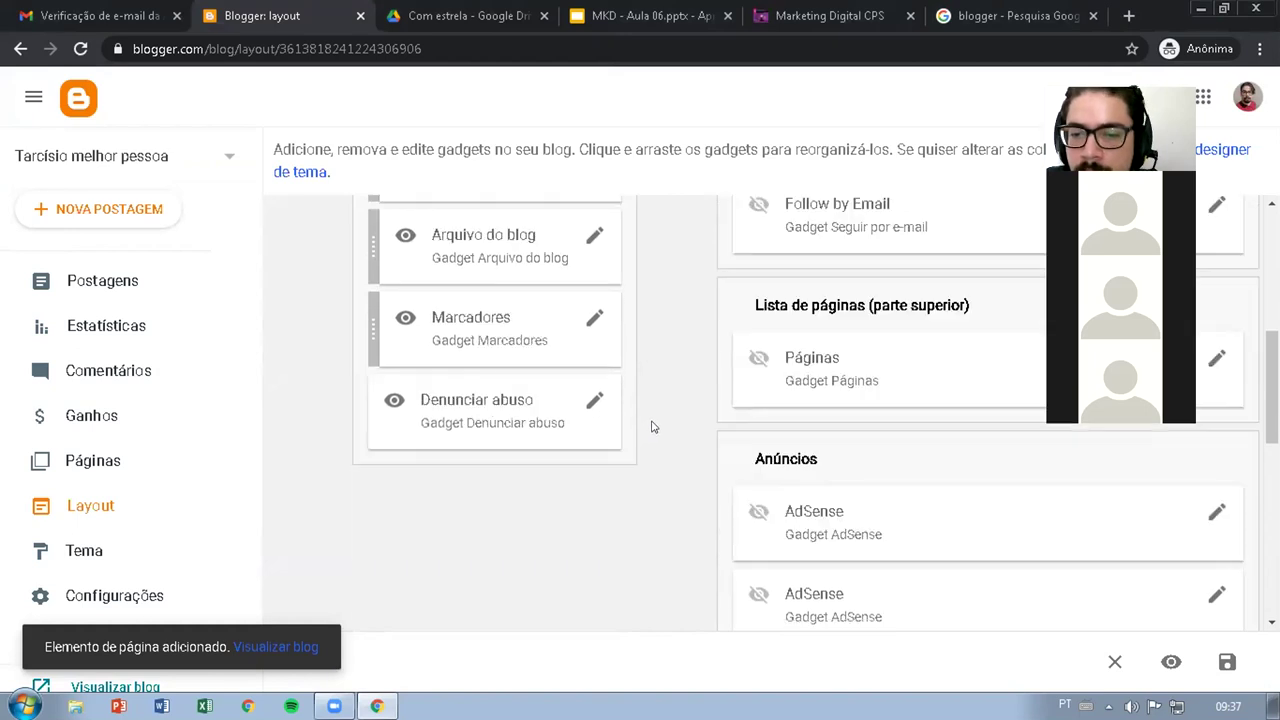
{"action": "scroll", "coordinate": [780, 472], "scroll_direction": "down", "scroll_amount": 1}
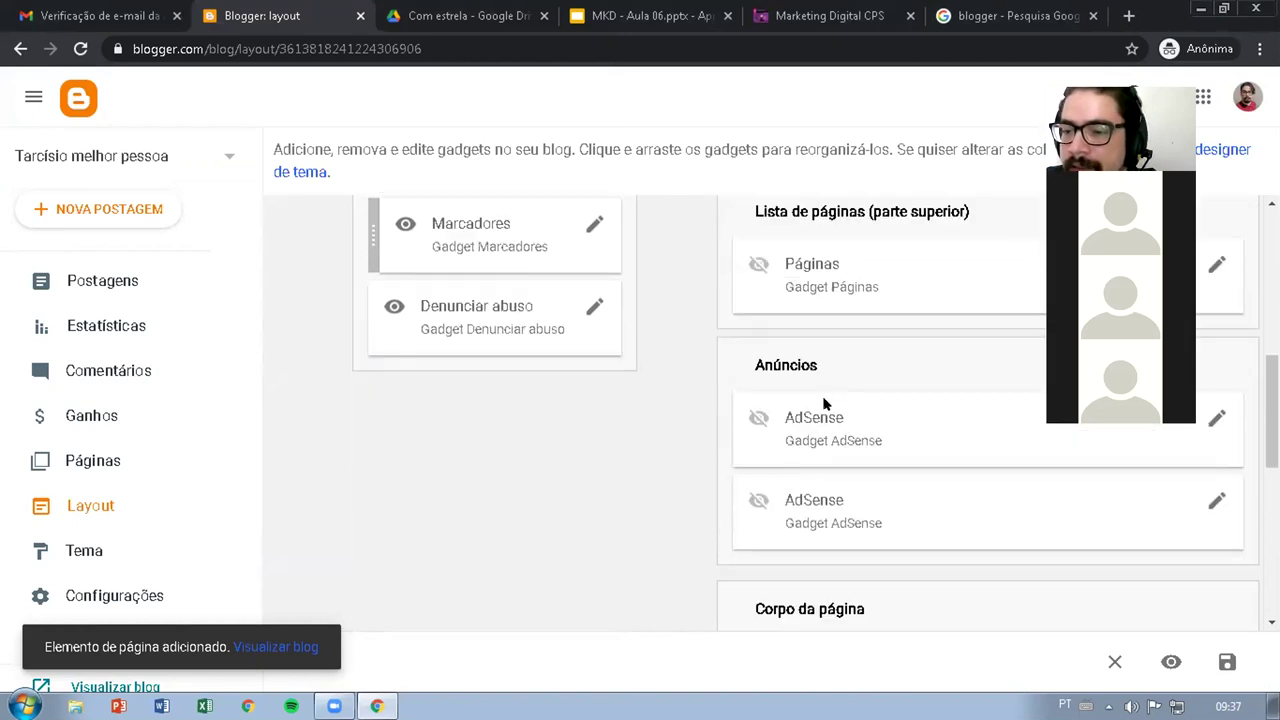
{"action": "scroll", "coordinate": [823, 405], "scroll_direction": "down", "scroll_amount": 1}
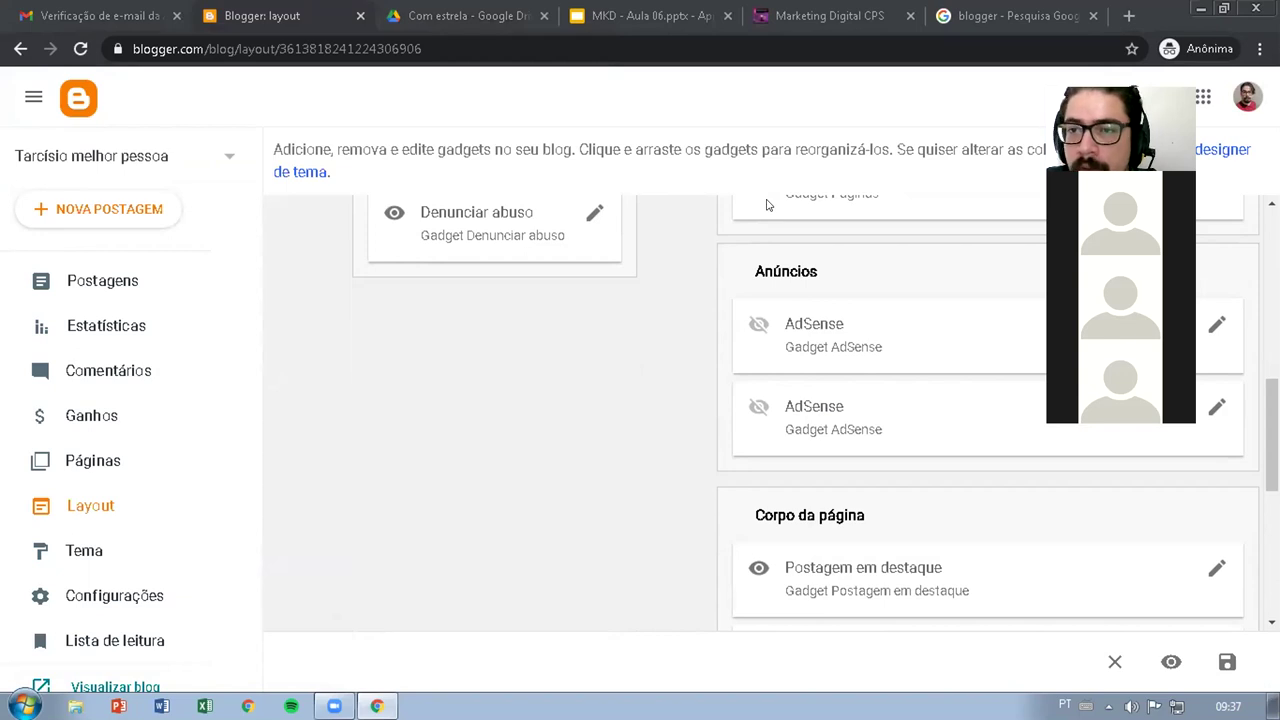
{"action": "scroll", "coordinate": [740, 489], "scroll_direction": "down", "scroll_amount": 5}
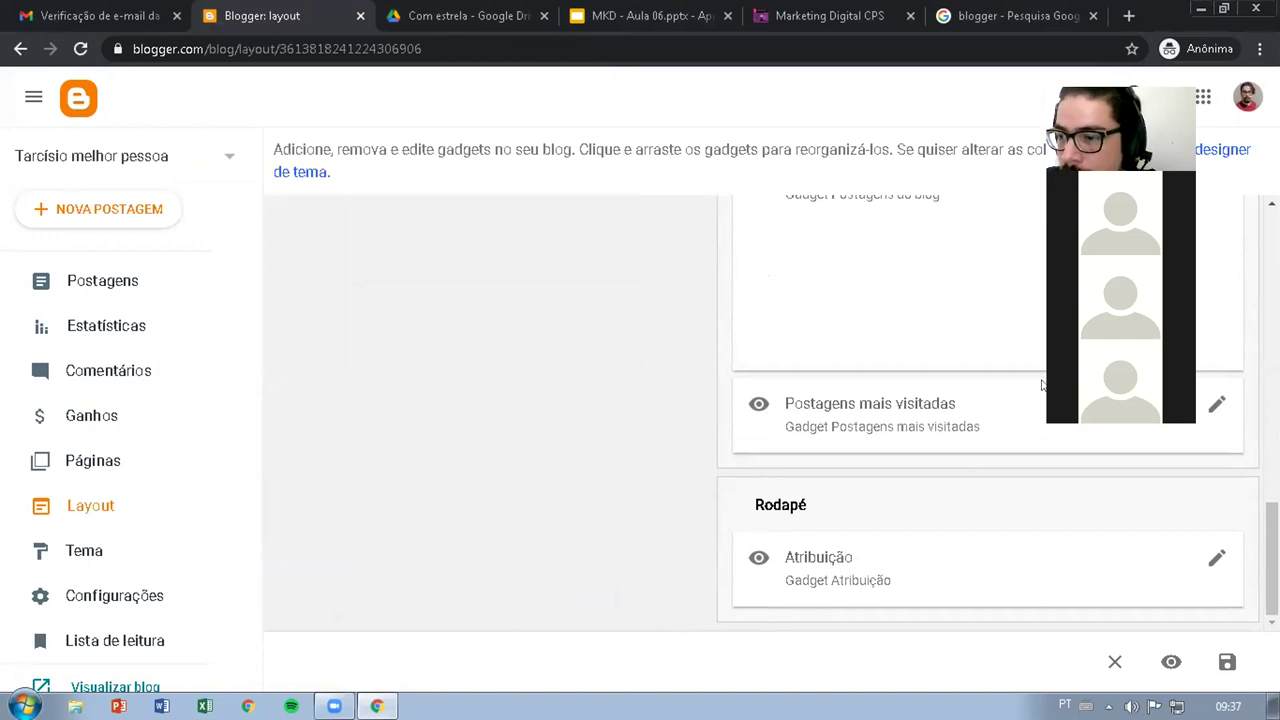
{"action": "left_click", "coordinate": [1216, 558]}
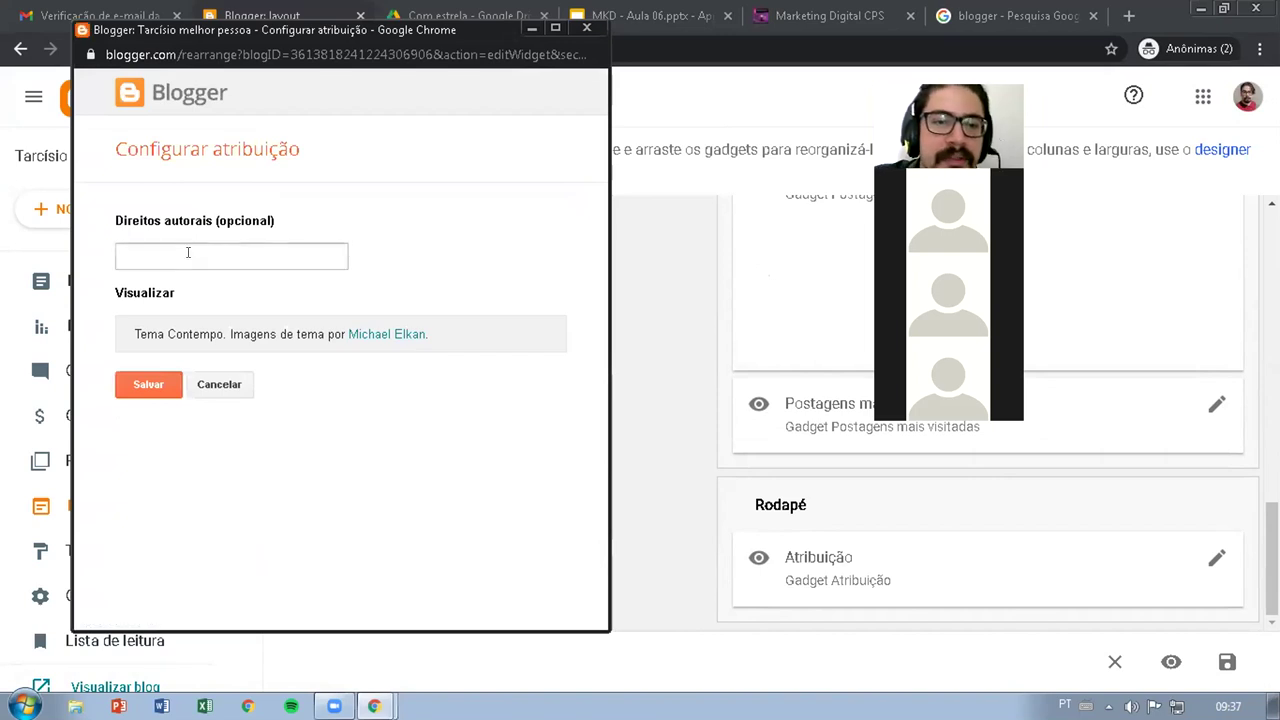
{"action": "left_click", "coordinate": [187, 252]}
{"action": "type", "text": "Tar"}
{"action": "type", "text": "c´"}
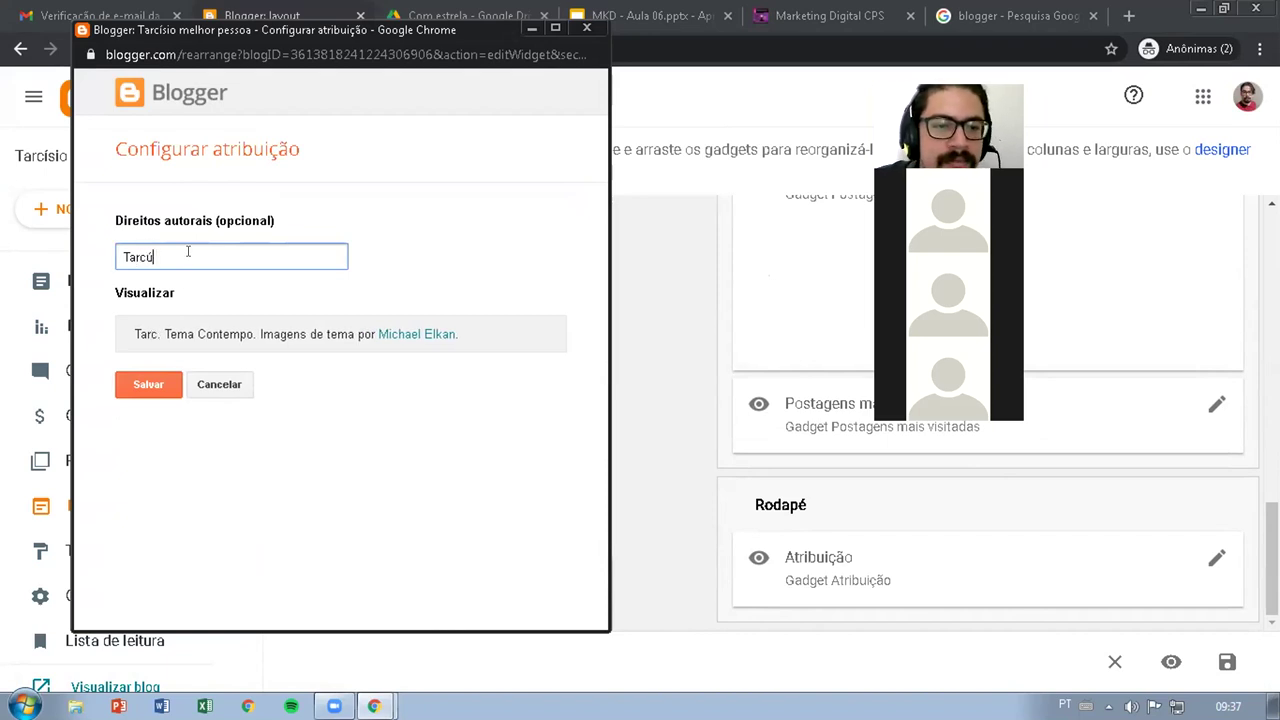
{"action": "key", "text": "BackSpace"}
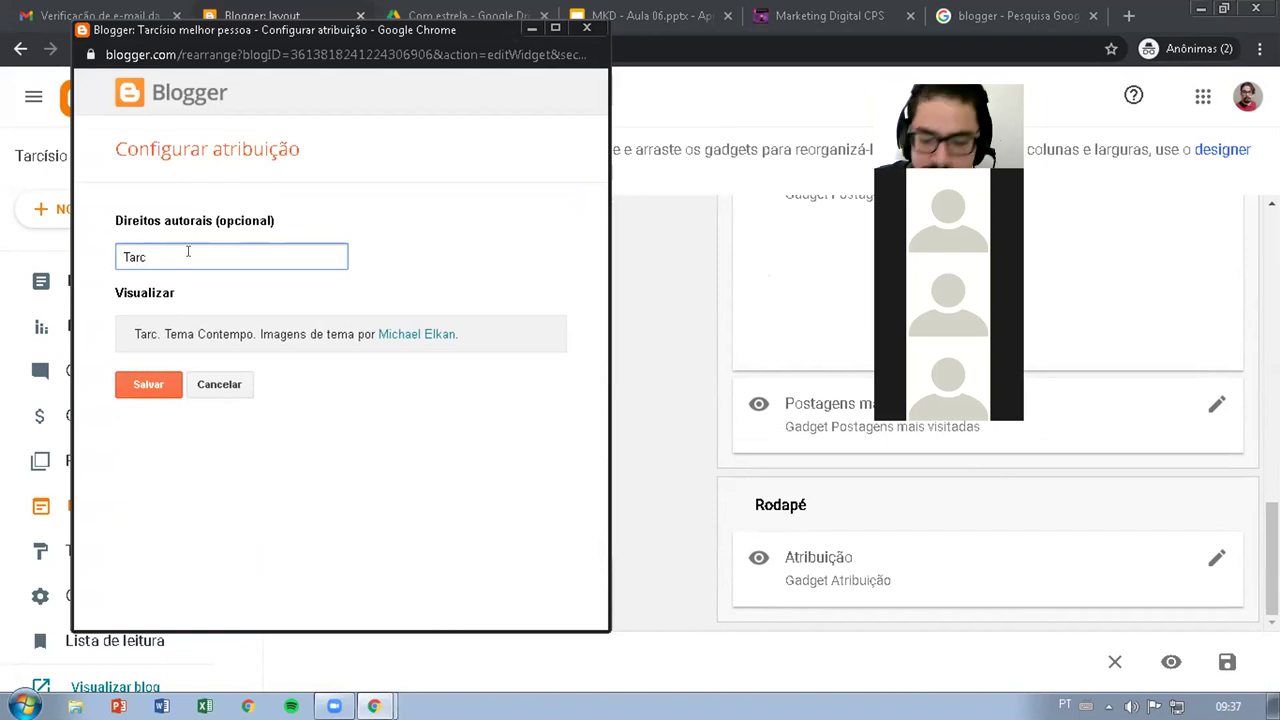
{"action": "type", "text": "ísio cas"}
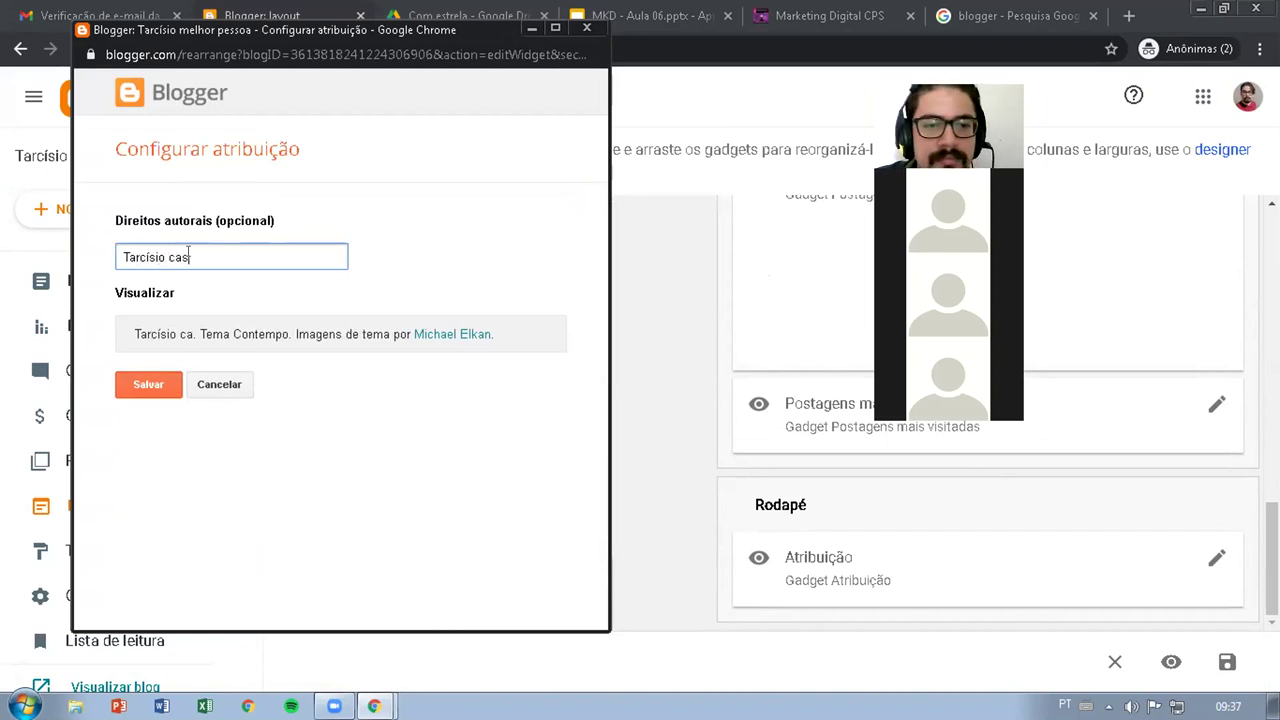
{"action": "type", "text": "a comigo"}
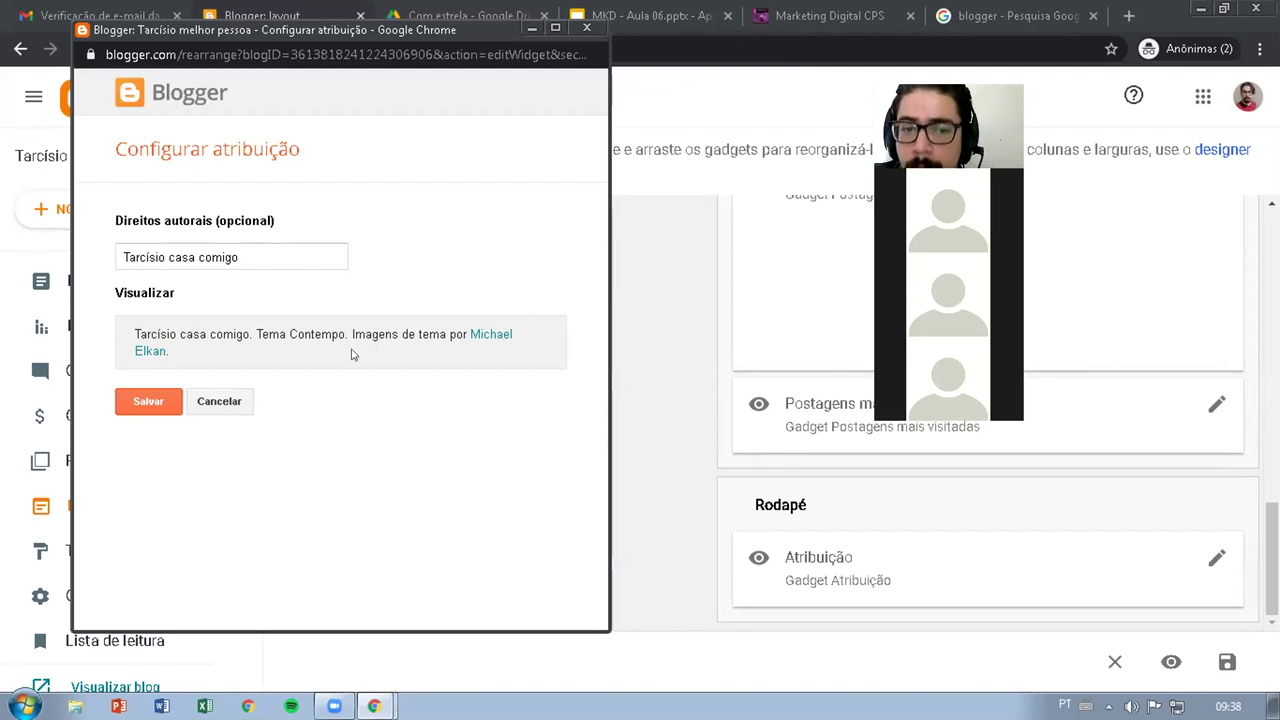
{"action": "left_click", "coordinate": [130, 398]}
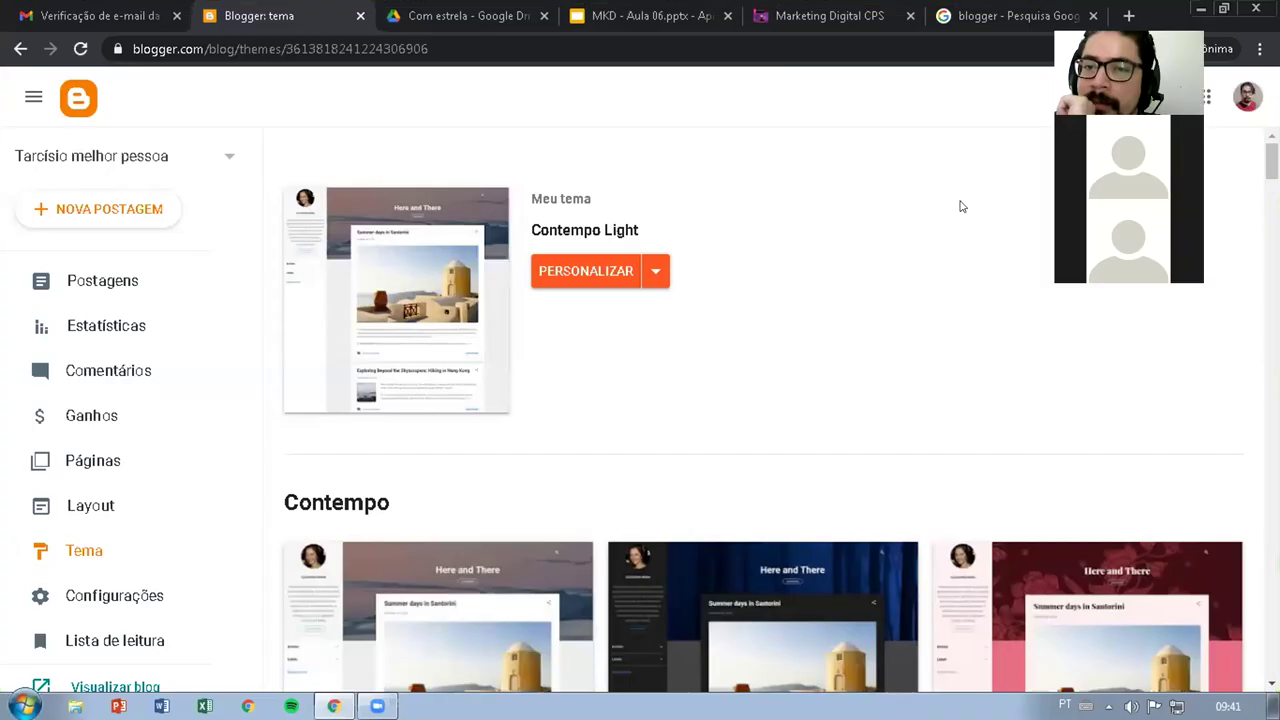
Step: Browse the blog's theme gallery from Contempo through Awesome Inc., comparing the designs and colour variants of each theme
{"action": "scroll", "coordinate": [850, 250], "scroll_direction": "down", "scroll_amount": 1}
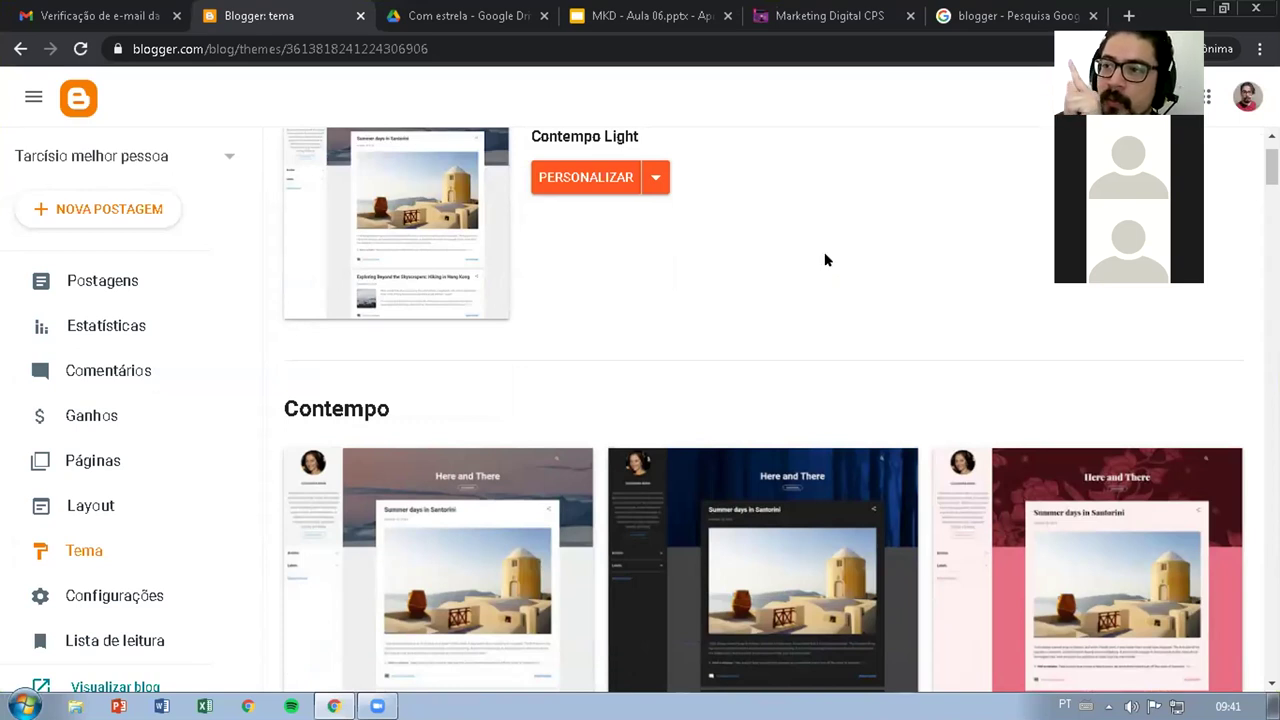
{"action": "scroll", "coordinate": [818, 265], "scroll_direction": "down", "scroll_amount": 2}
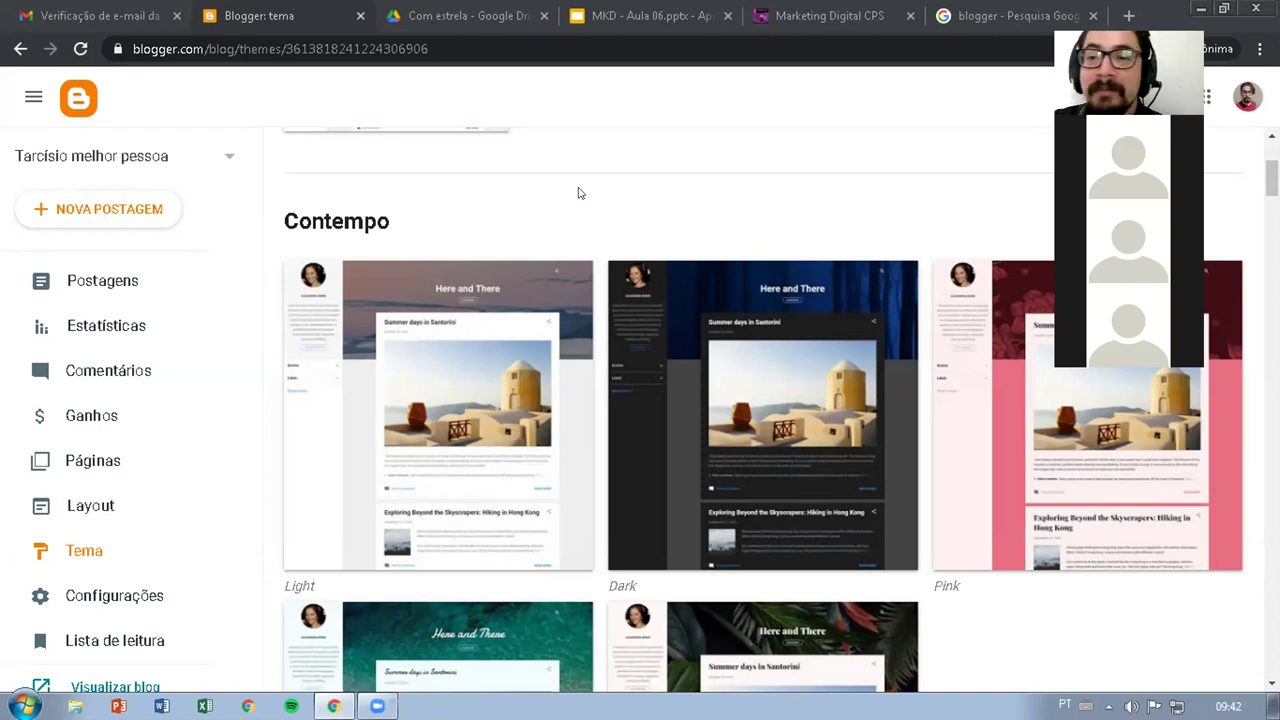
{"action": "scroll", "coordinate": [840, 255], "scroll_direction": "down", "scroll_amount": 5}
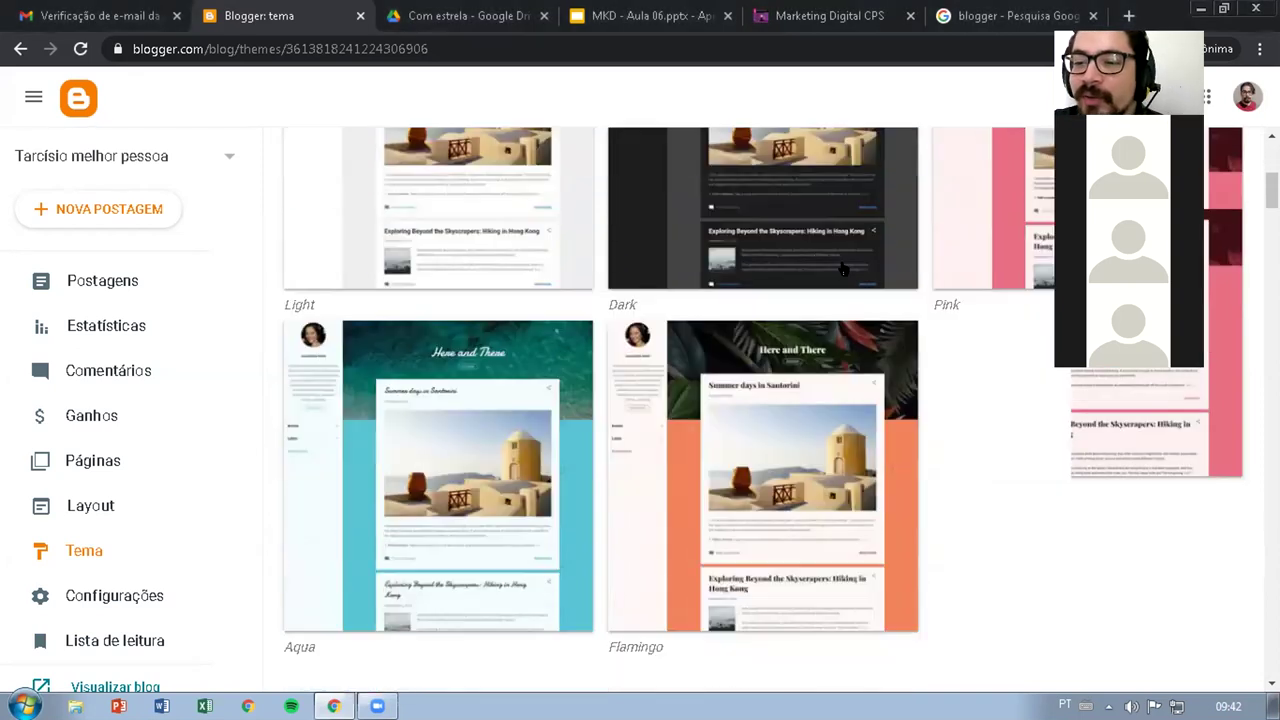
{"action": "scroll", "coordinate": [838, 269], "scroll_direction": "down", "scroll_amount": 5}
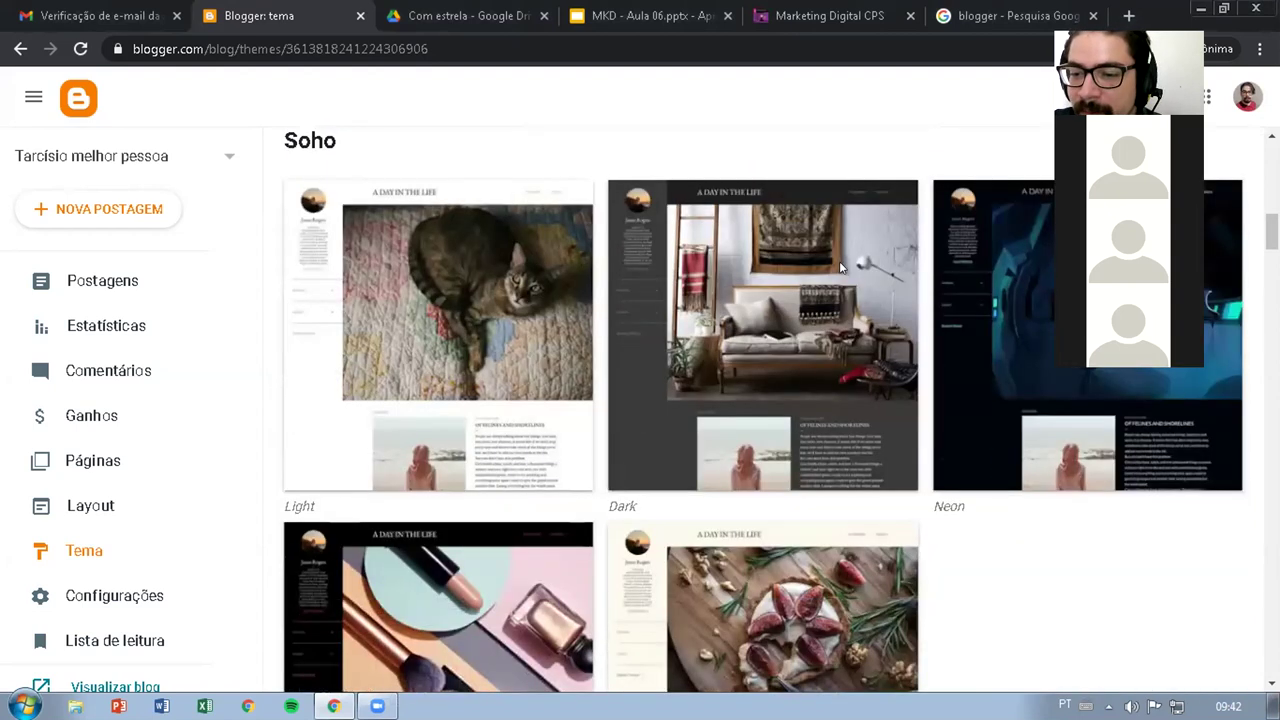
{"action": "scroll", "coordinate": [838, 278], "scroll_direction": "down", "scroll_amount": 4}
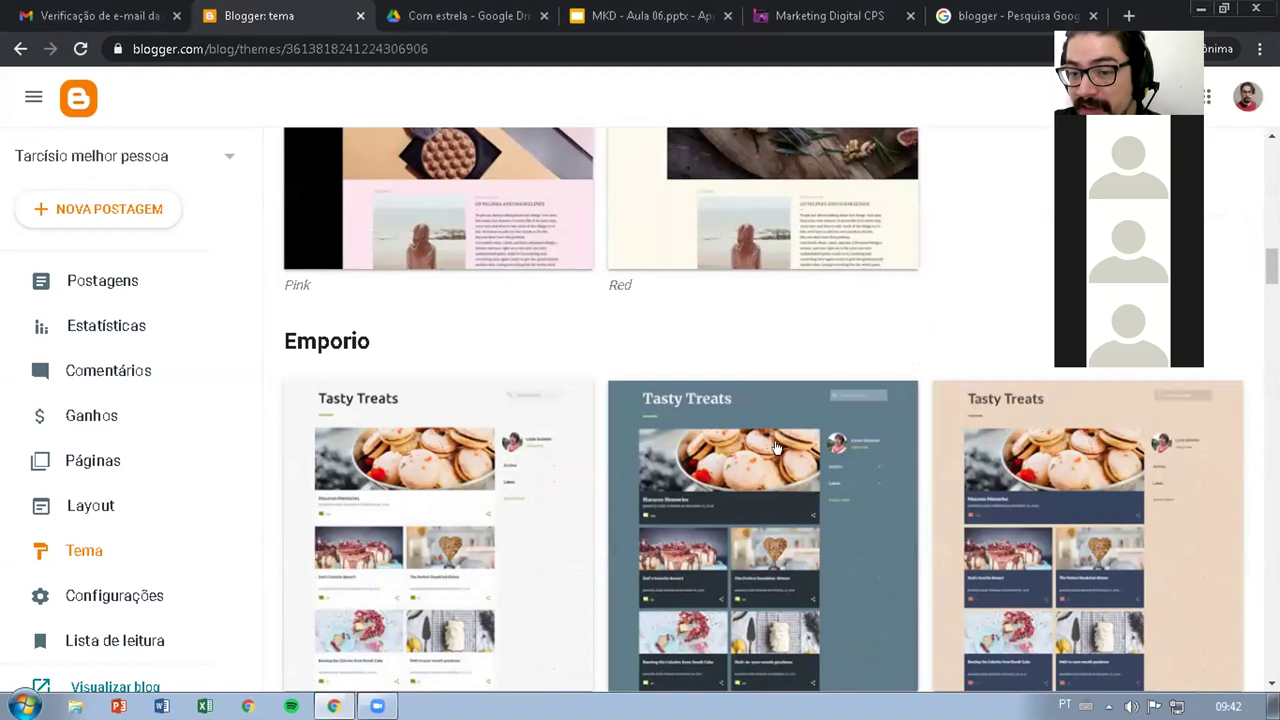
{"action": "scroll", "coordinate": [778, 446], "scroll_direction": "down", "scroll_amount": 1}
{"action": "scroll", "coordinate": [750, 400], "scroll_direction": "down", "scroll_amount": 4}
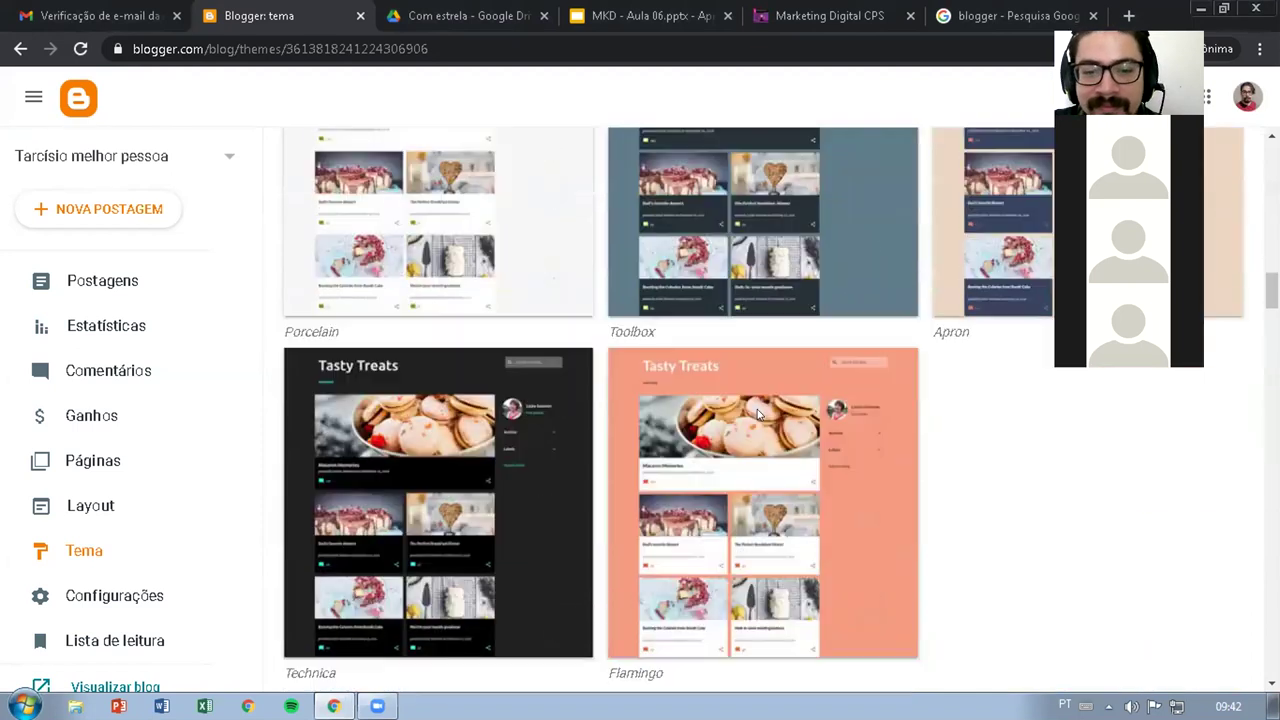
{"action": "scroll", "coordinate": [757, 414], "scroll_direction": "down", "scroll_amount": 4}
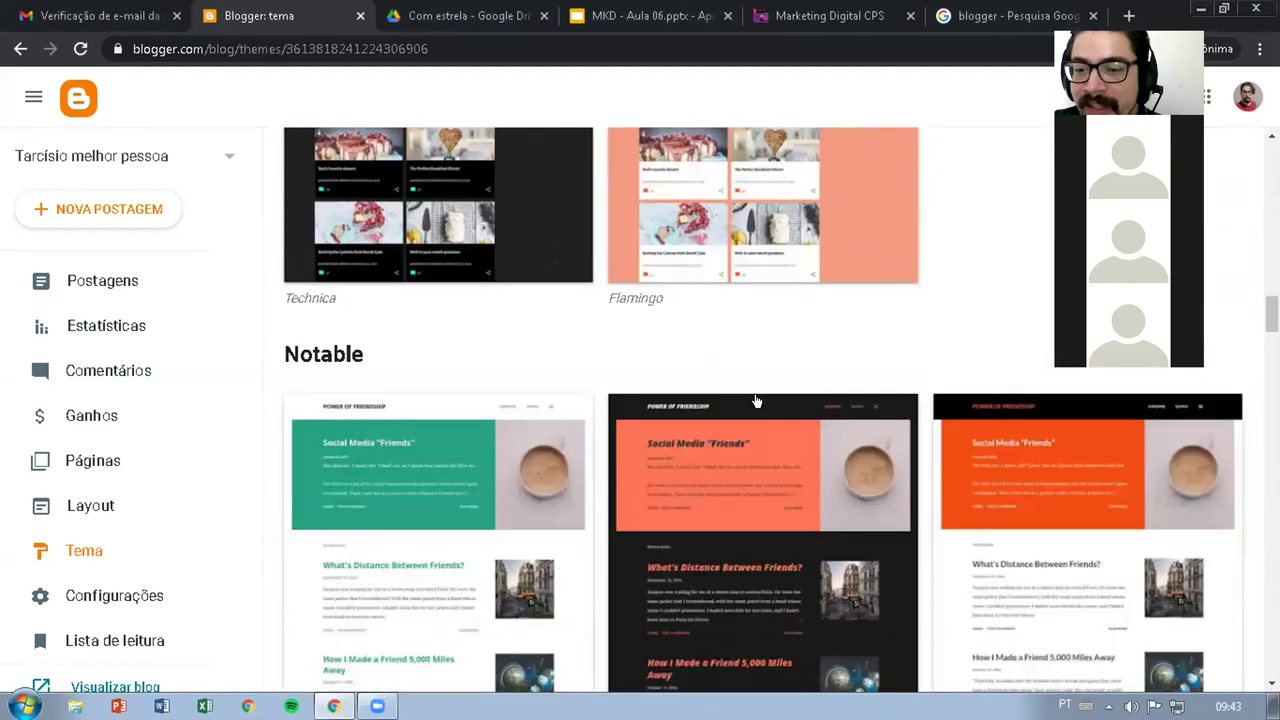
{"action": "scroll", "coordinate": [684, 408], "scroll_direction": "down", "scroll_amount": 4}
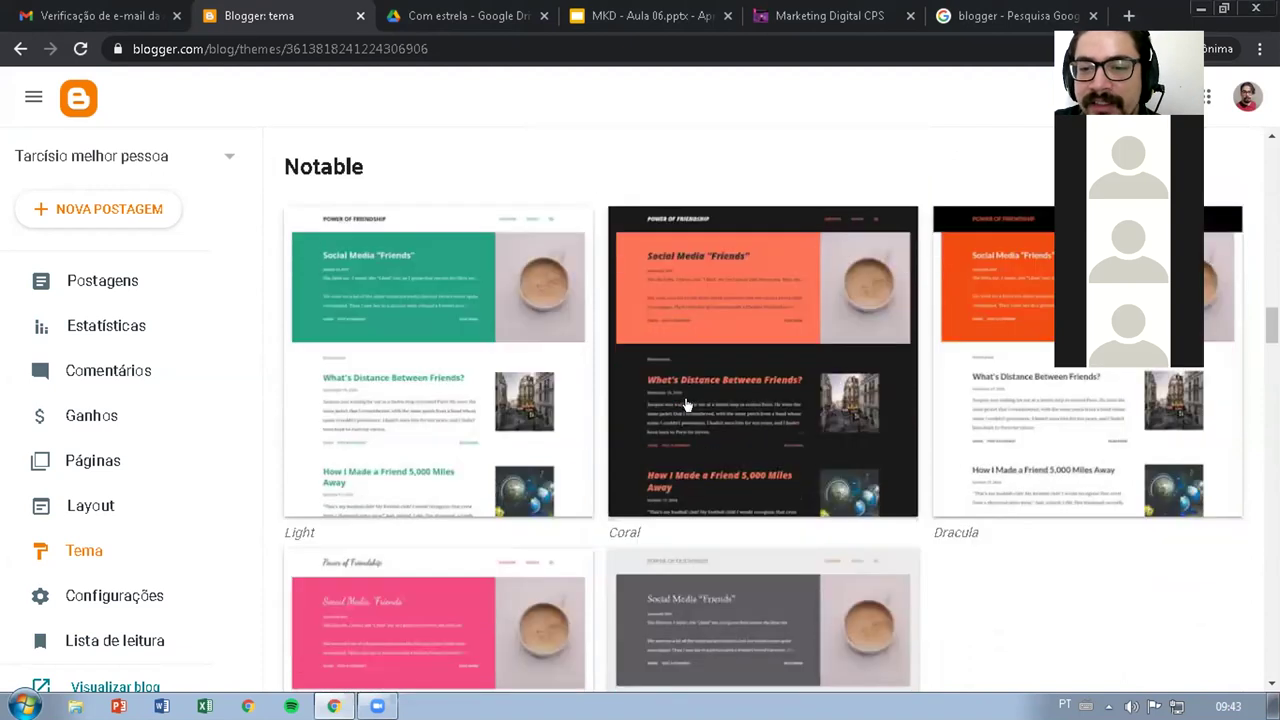
{"action": "scroll", "coordinate": [684, 410], "scroll_direction": "down", "scroll_amount": 5}
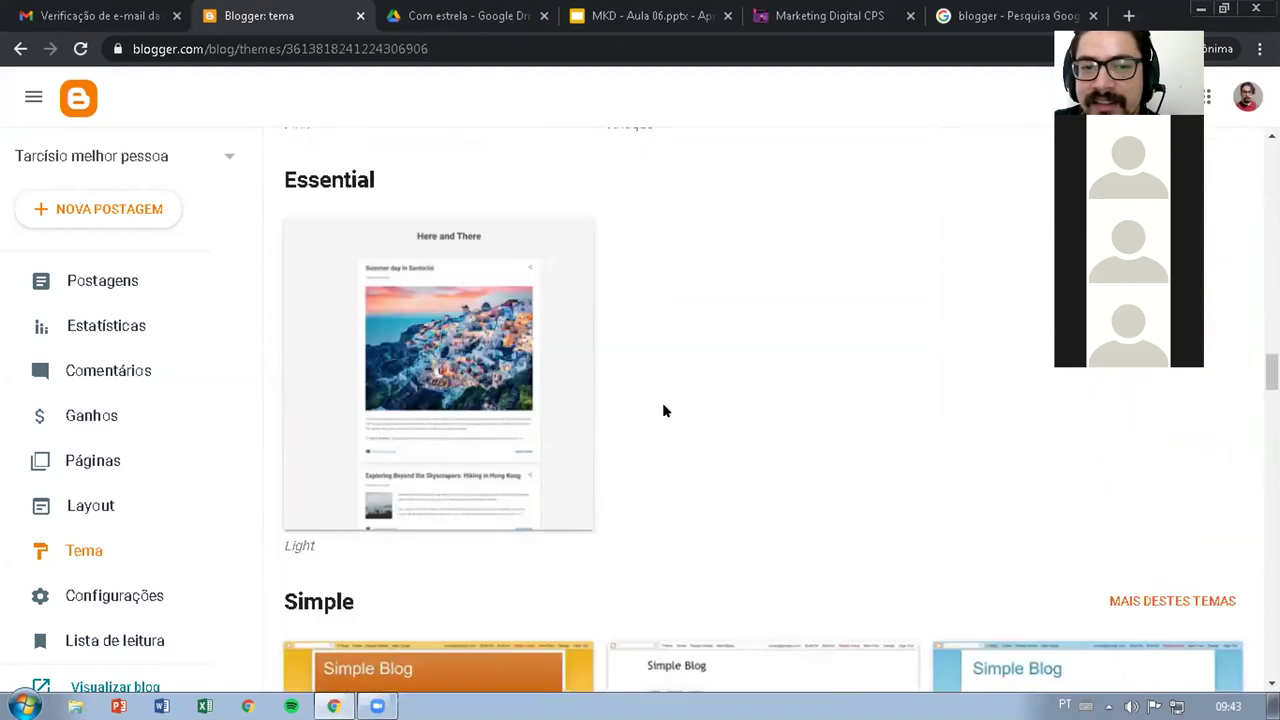
{"action": "scroll", "coordinate": [662, 404], "scroll_direction": "down", "scroll_amount": 4}
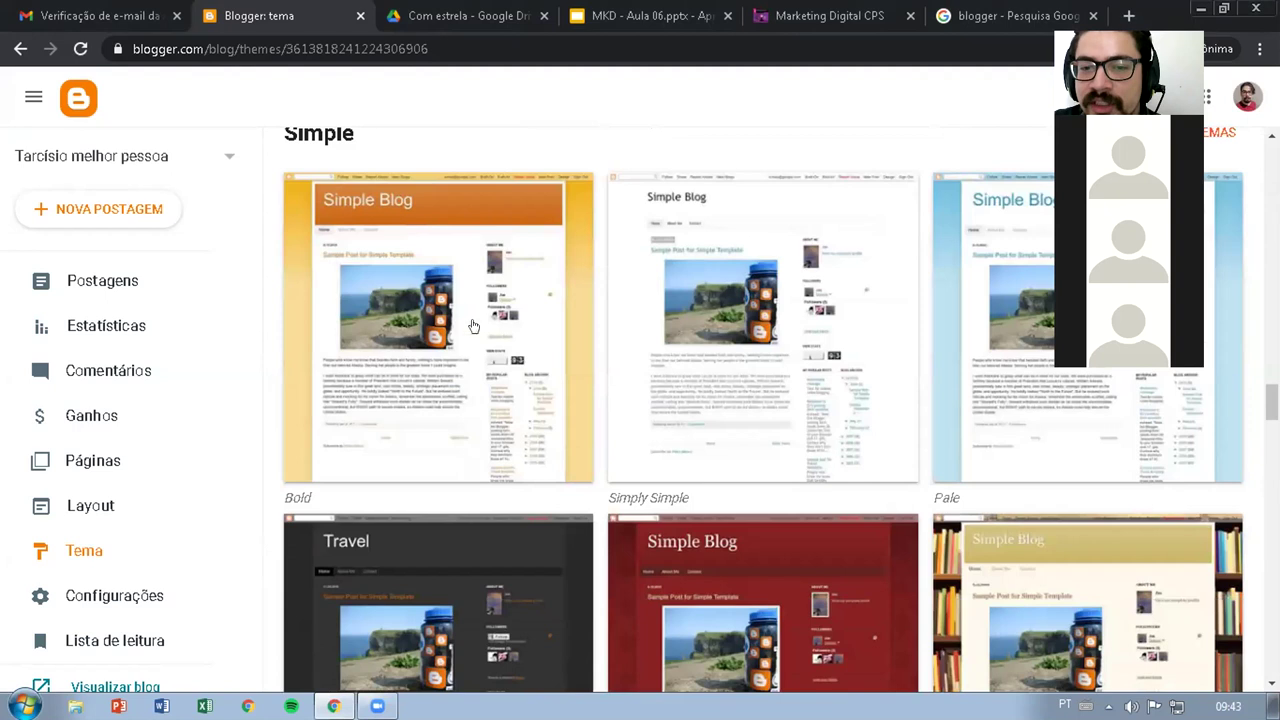
{"action": "scroll", "coordinate": [648, 398], "scroll_direction": "down", "scroll_amount": 5}
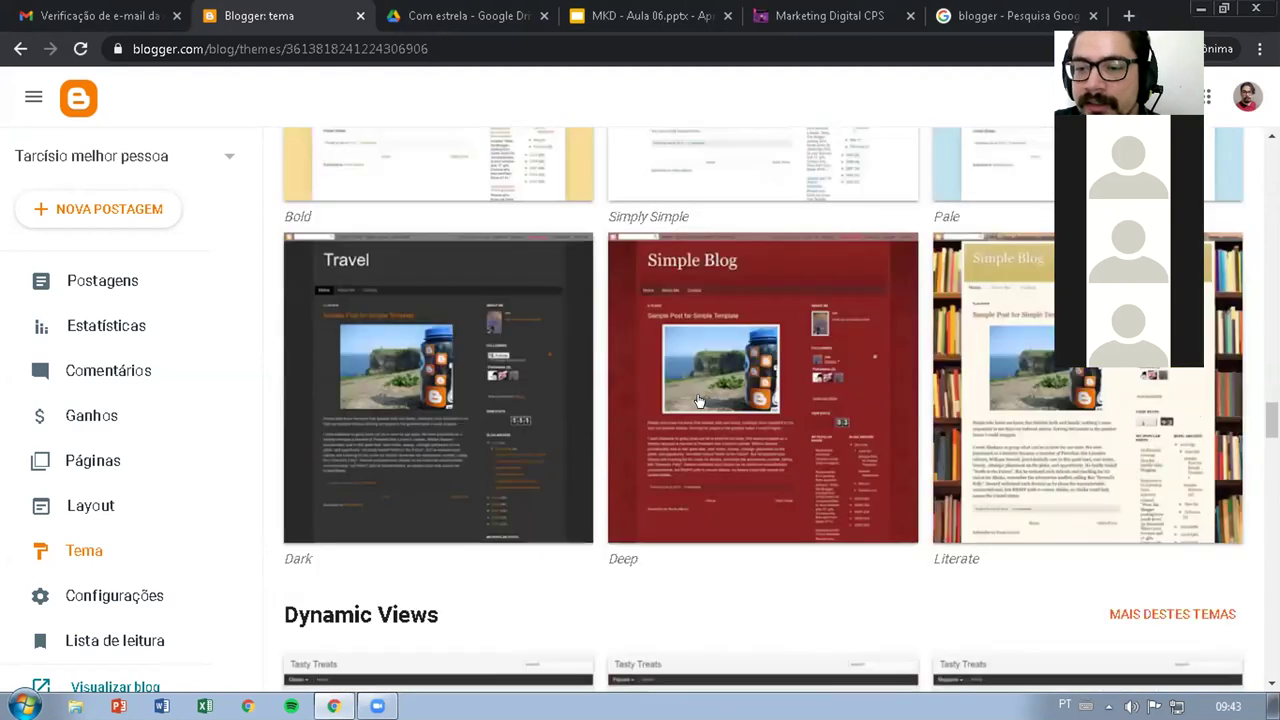
{"action": "scroll", "coordinate": [698, 398], "scroll_direction": "down", "scroll_amount": 6}
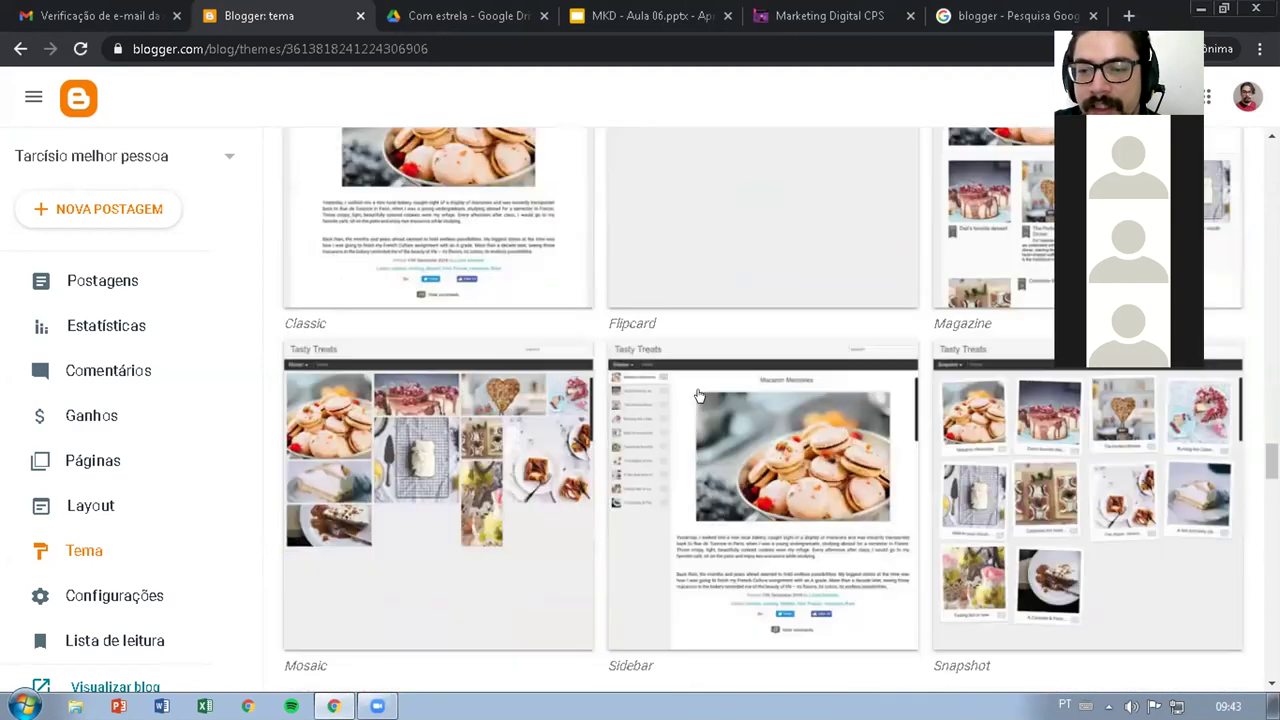
{"action": "scroll", "coordinate": [698, 397], "scroll_direction": "down", "scroll_amount": 2}
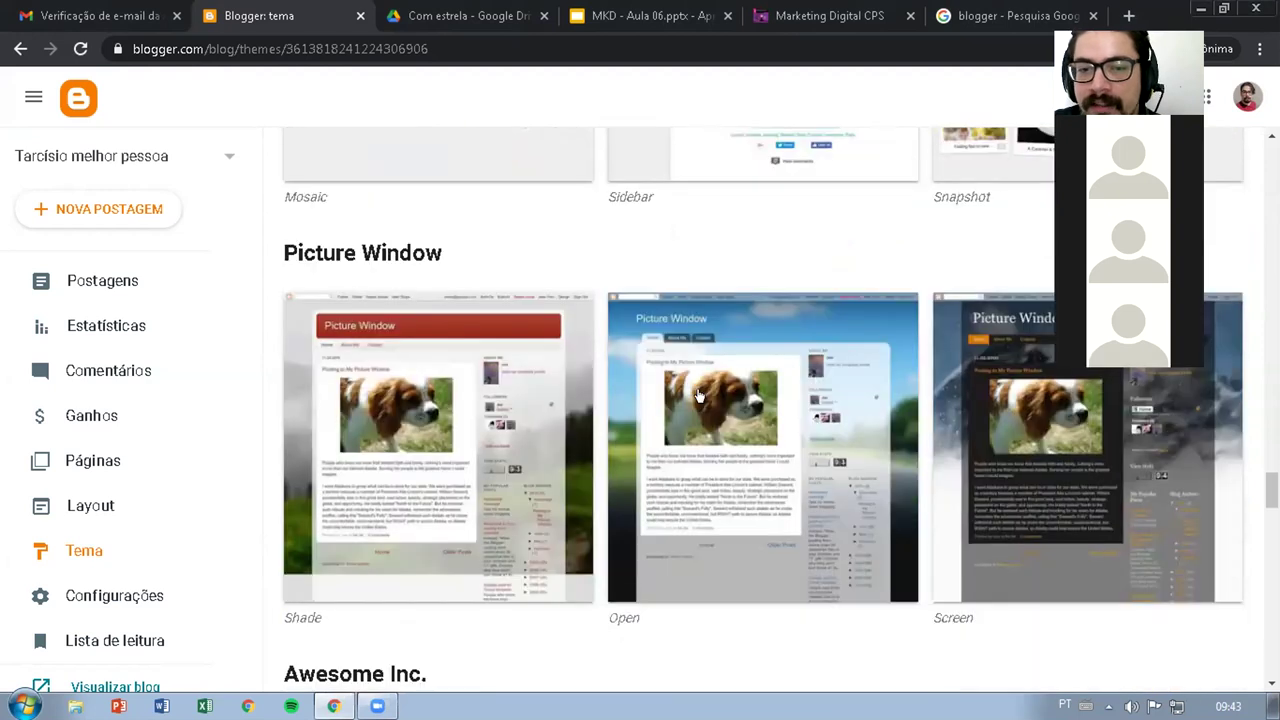
{"action": "scroll", "coordinate": [698, 397], "scroll_direction": "down", "scroll_amount": 5}
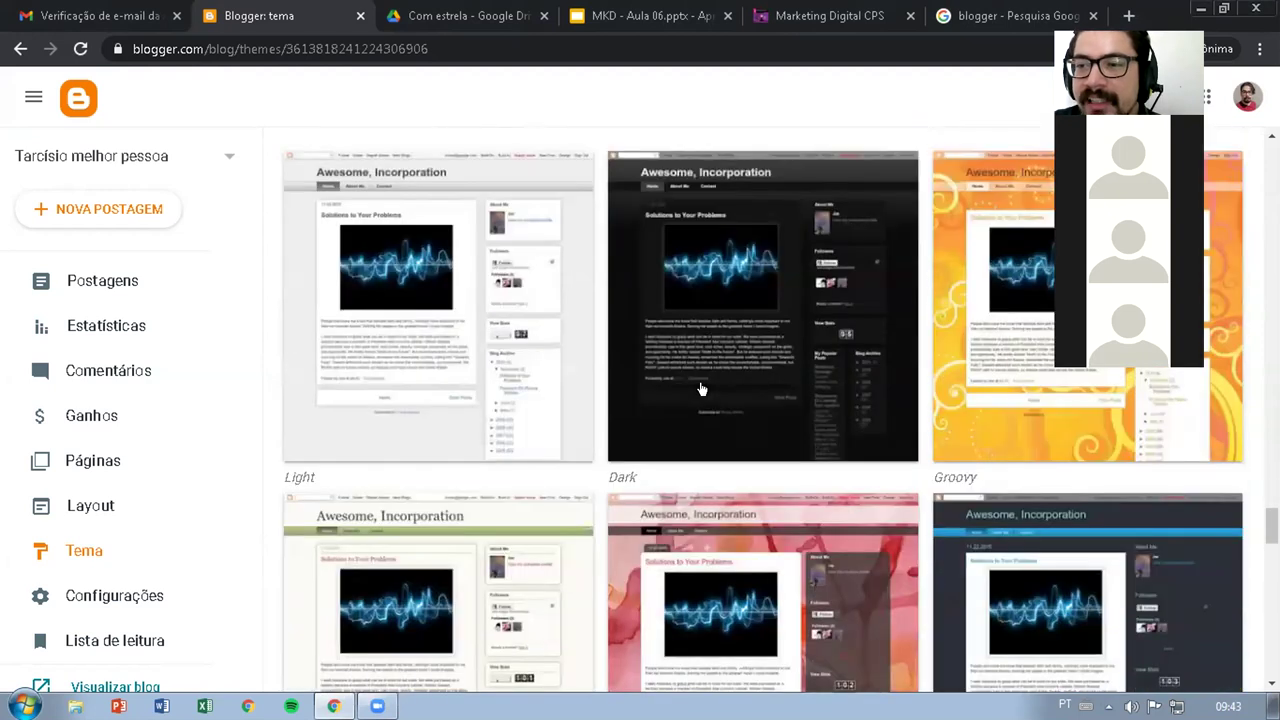
Step: Expand the Awesome Inc. Groovy theme and the Watermark Bubblegum theme to examine their larger previews
{"action": "left_click", "coordinate": [972, 265]}
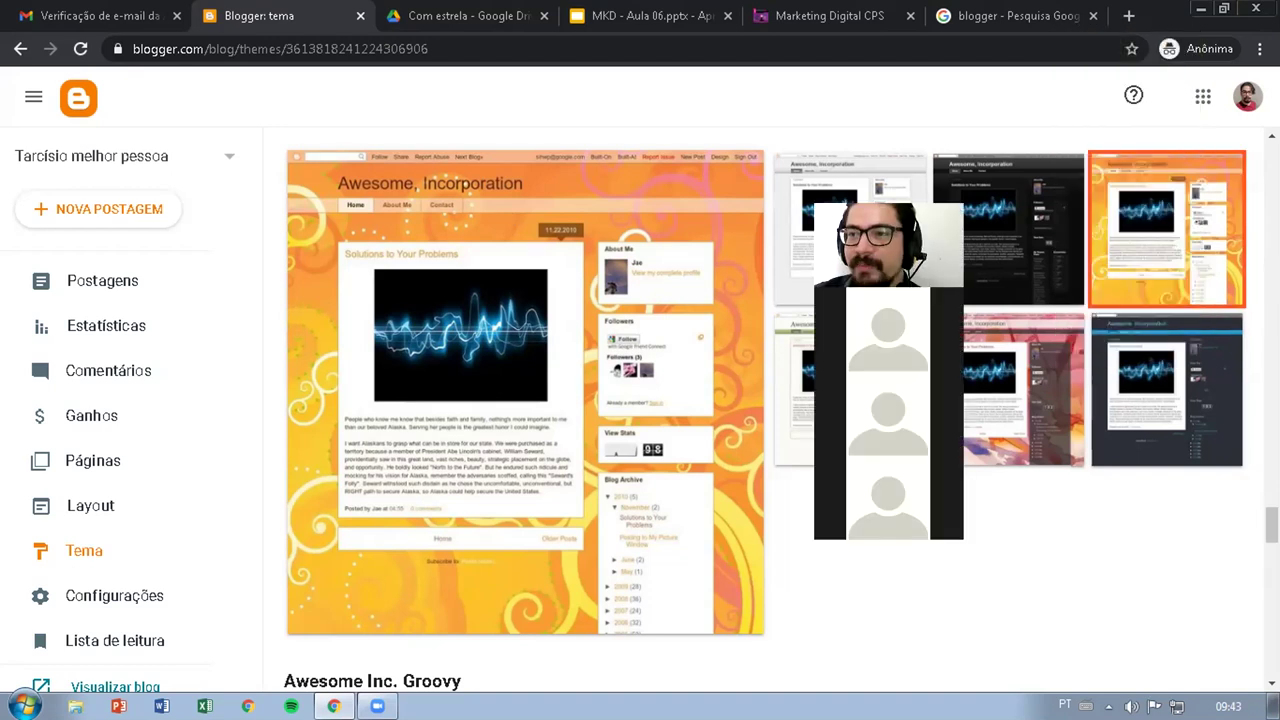
{"action": "scroll", "coordinate": [831, 531], "scroll_direction": "down", "scroll_amount": 4}
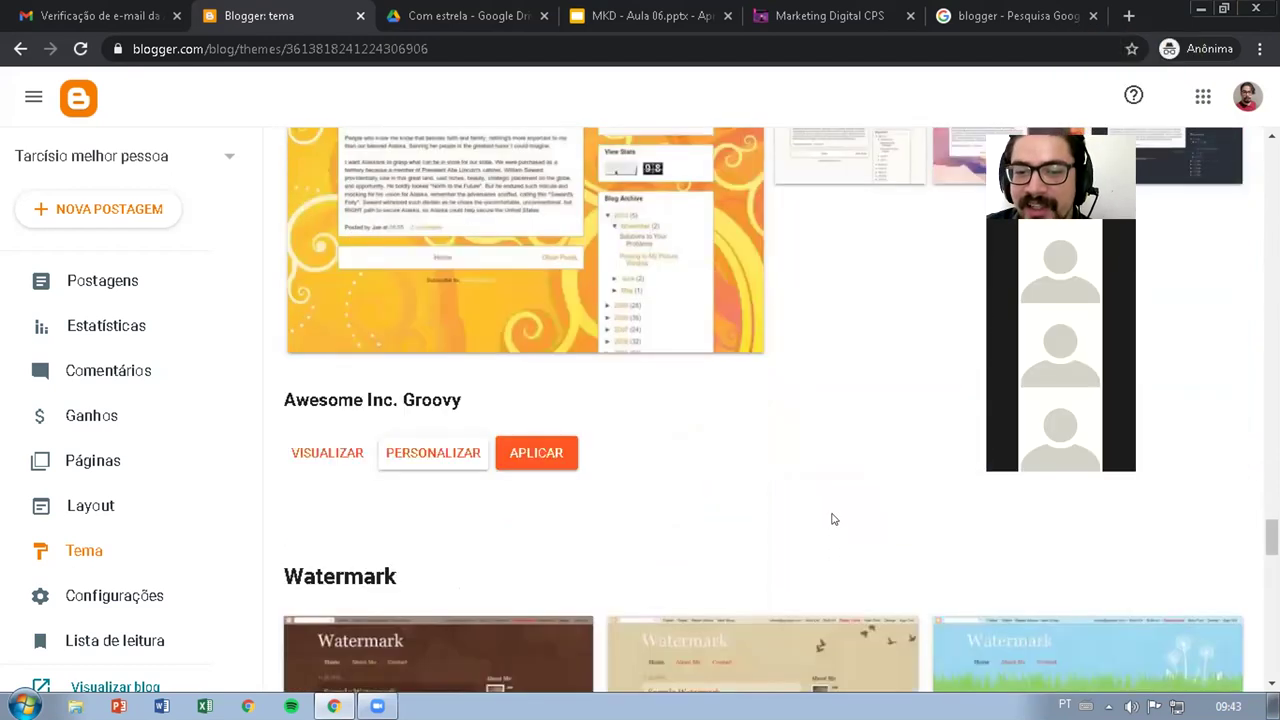
{"action": "scroll", "coordinate": [831, 512], "scroll_direction": "down", "scroll_amount": 3}
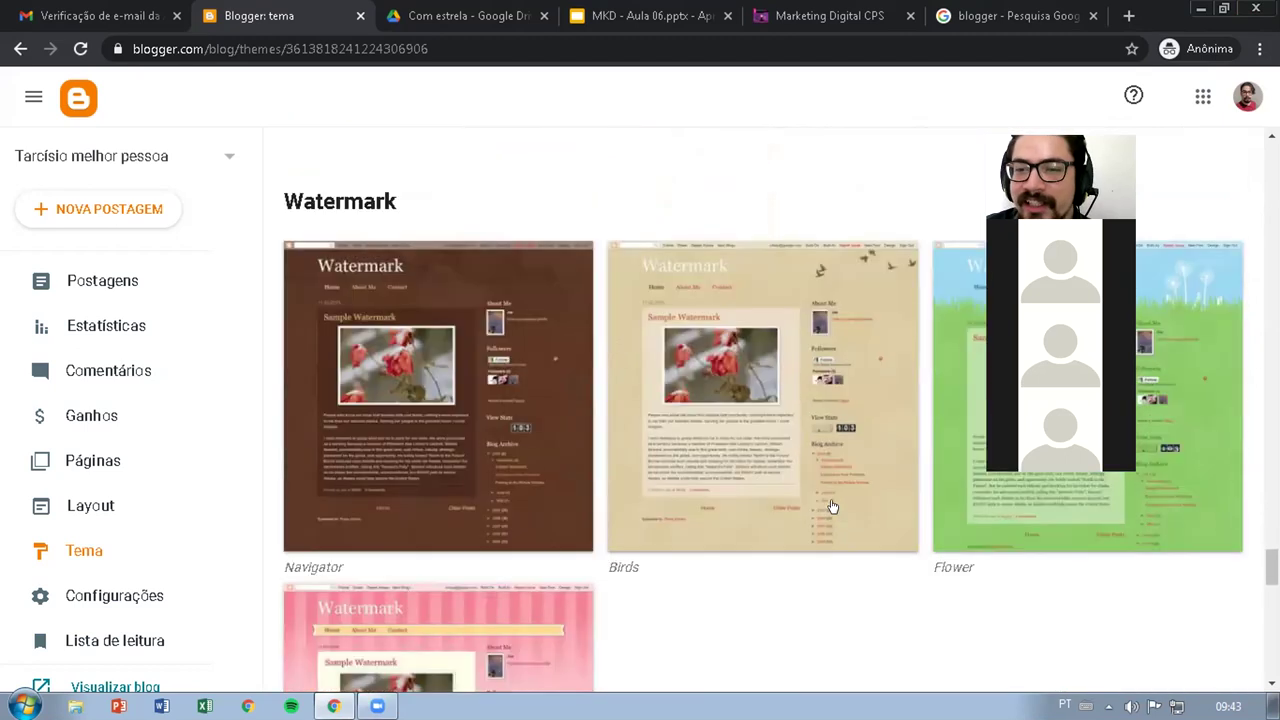
{"action": "scroll", "coordinate": [688, 342], "scroll_direction": "down", "scroll_amount": 2}
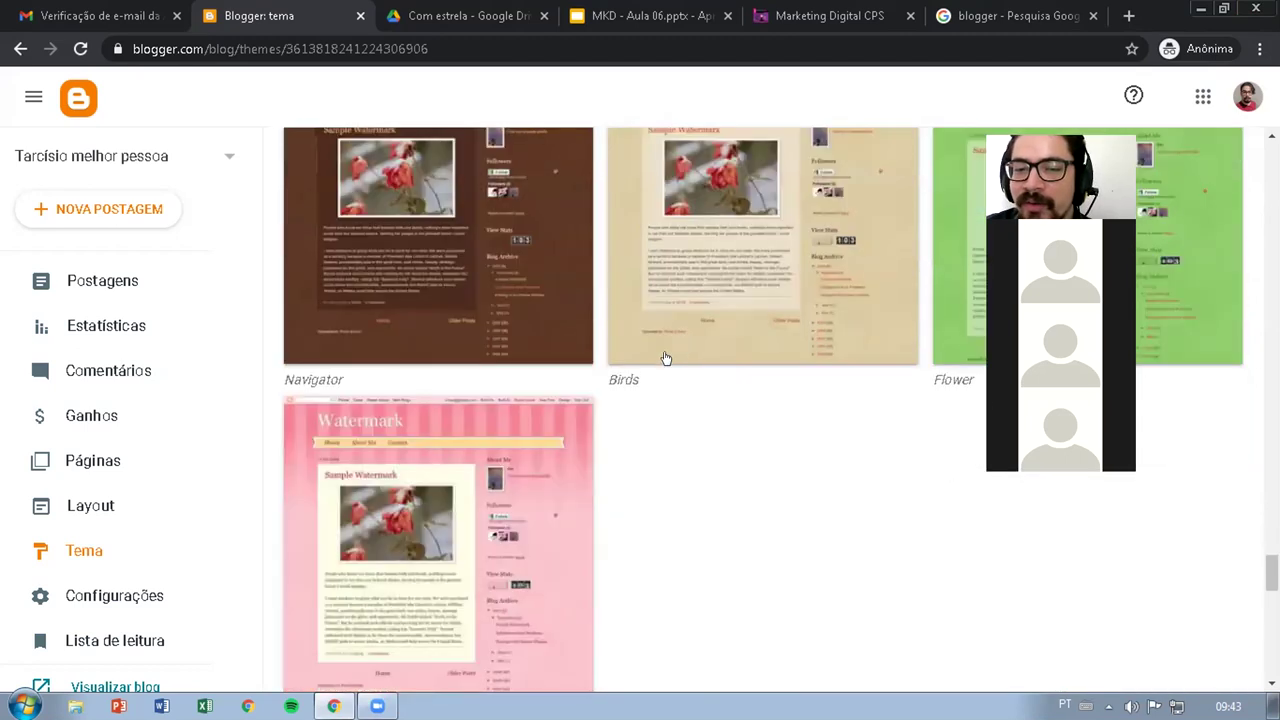
{"action": "left_click", "coordinate": [508, 442]}
{"action": "scroll", "coordinate": [703, 446], "scroll_direction": "down", "scroll_amount": 2}
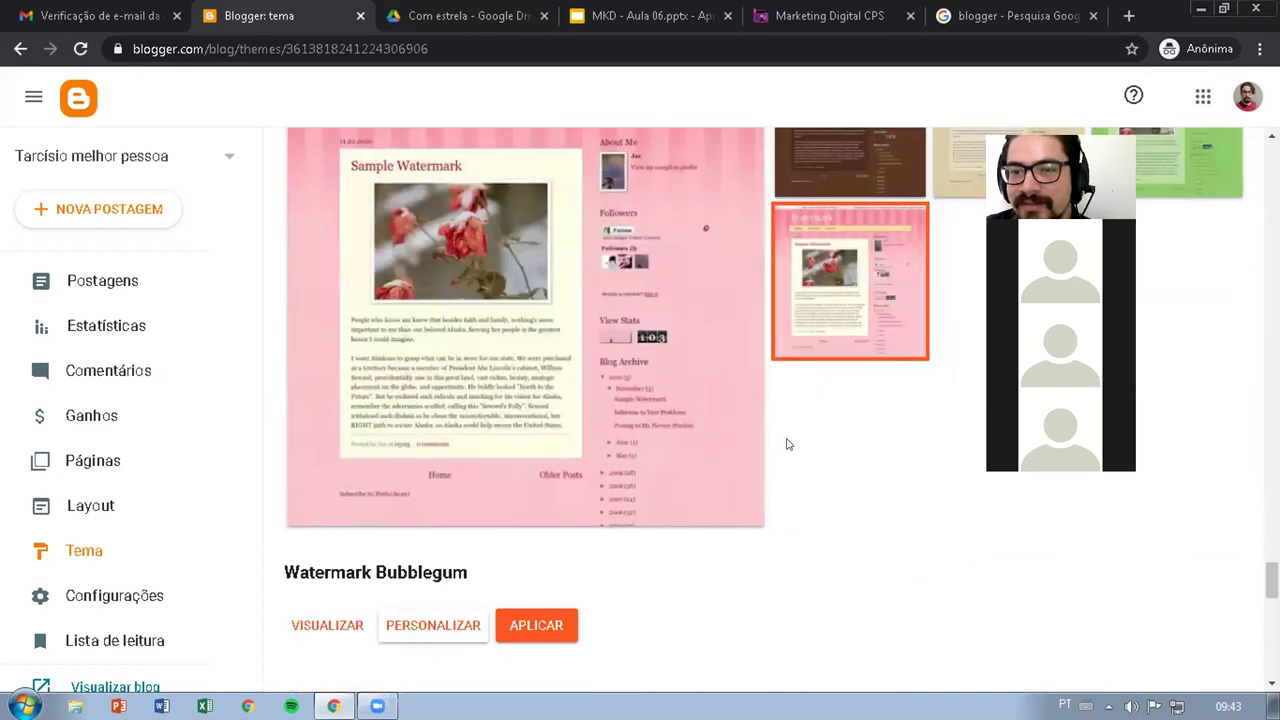
{"action": "scroll", "coordinate": [786, 440], "scroll_direction": "up", "scroll_amount": 2}
Step: Examine the variants of the Ethereal and Travel themes at the end of the theme gallery
{"action": "scroll", "coordinate": [784, 440], "scroll_direction": "down", "scroll_amount": 8}
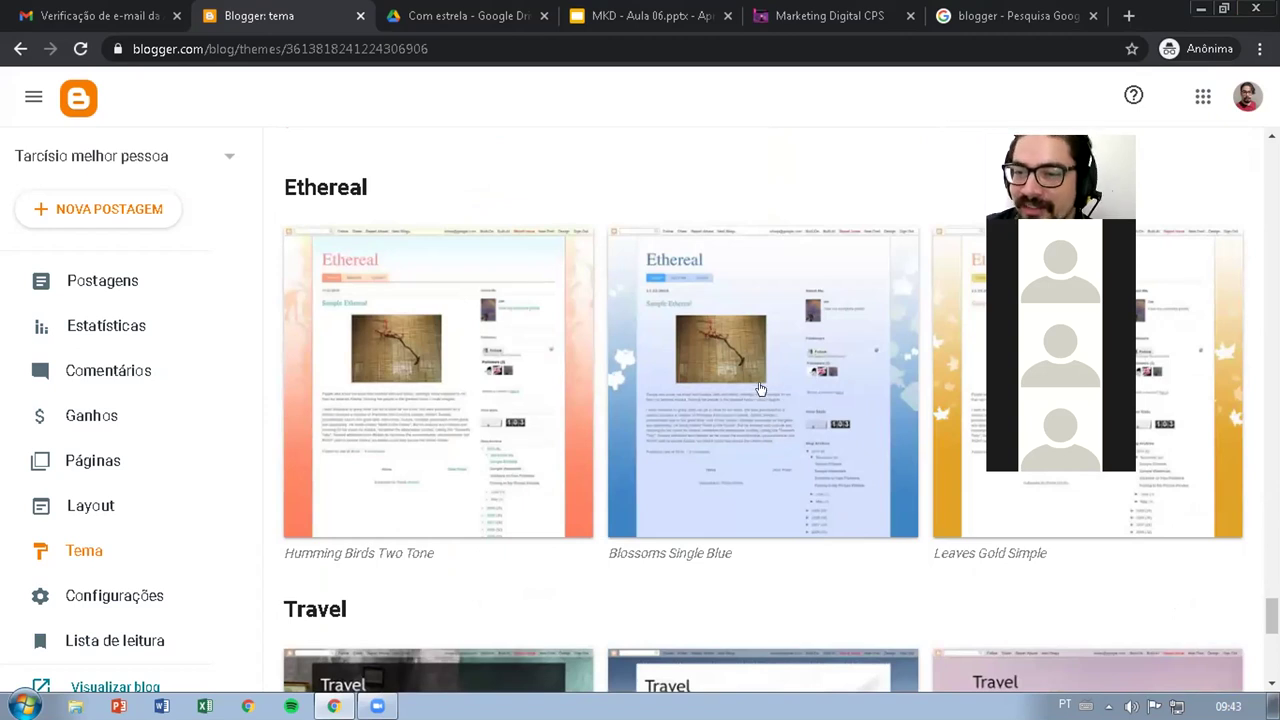
{"action": "scroll", "coordinate": [766, 397], "scroll_direction": "down", "scroll_amount": 1}
{"action": "scroll", "coordinate": [760, 397], "scroll_direction": "down", "scroll_amount": 1}
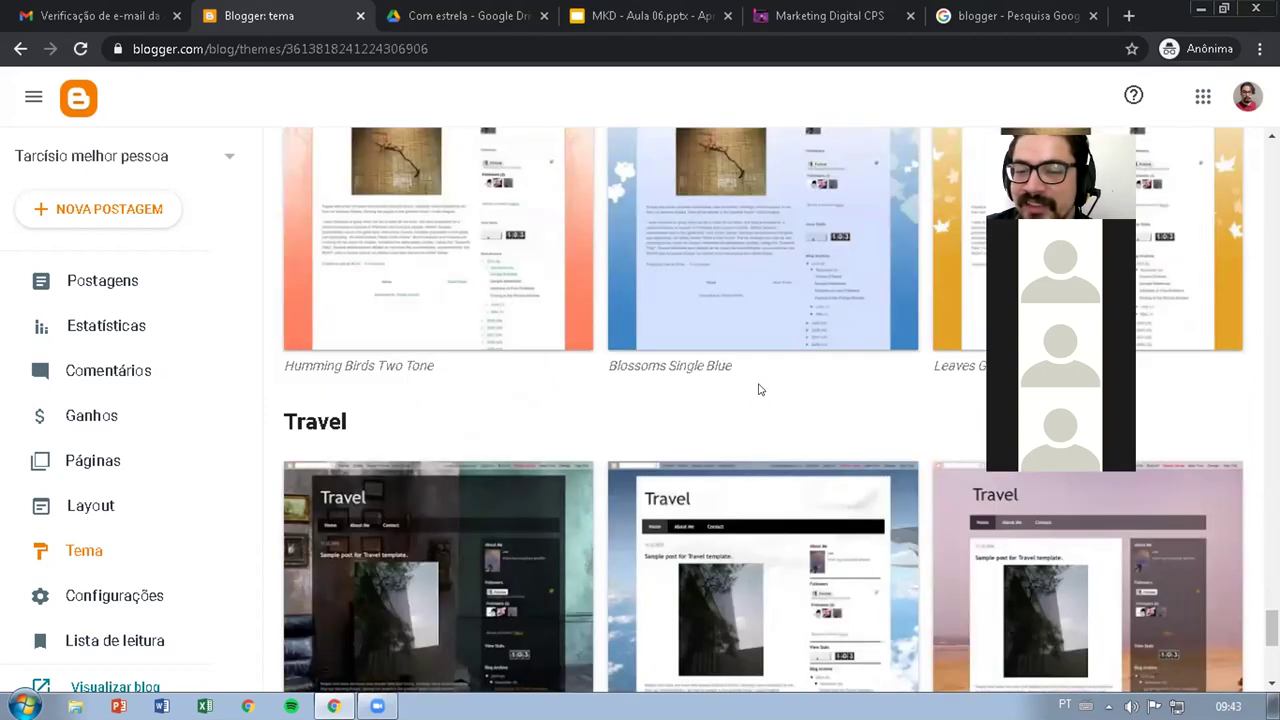
{"action": "scroll", "coordinate": [758, 390], "scroll_direction": "down", "scroll_amount": 3}
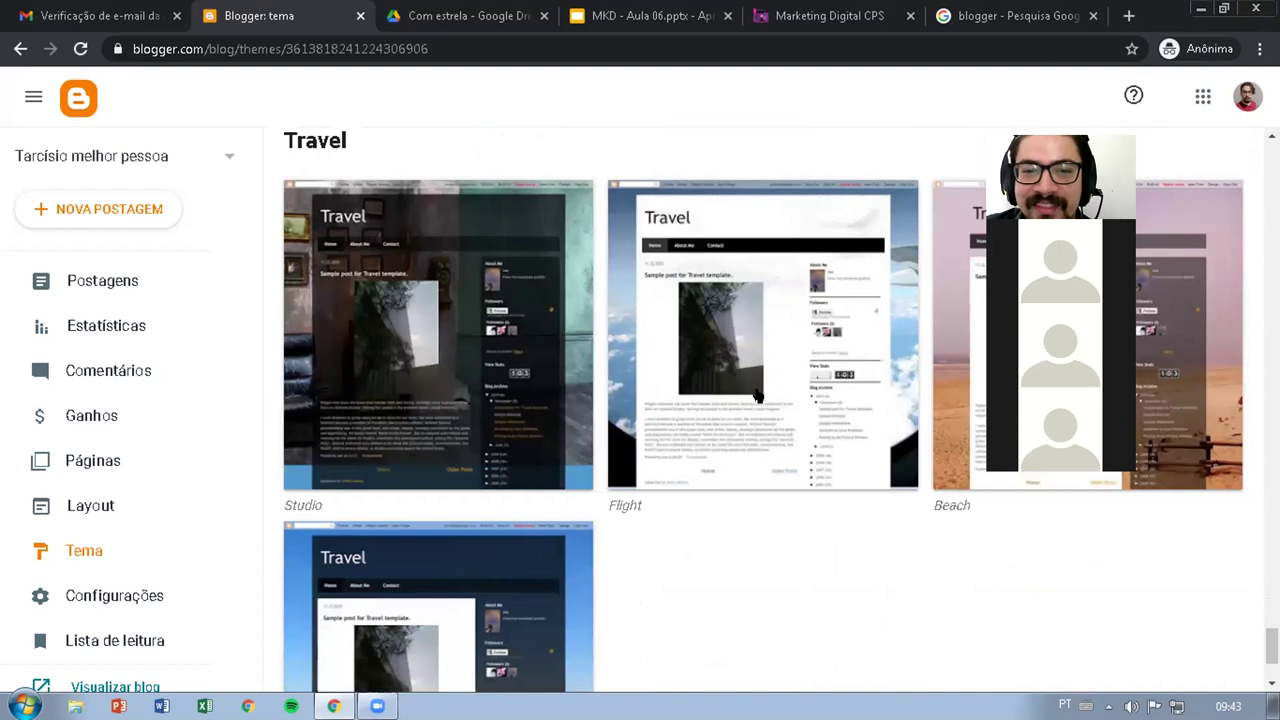
{"action": "scroll", "coordinate": [575, 335], "scroll_direction": "down", "scroll_amount": 1}
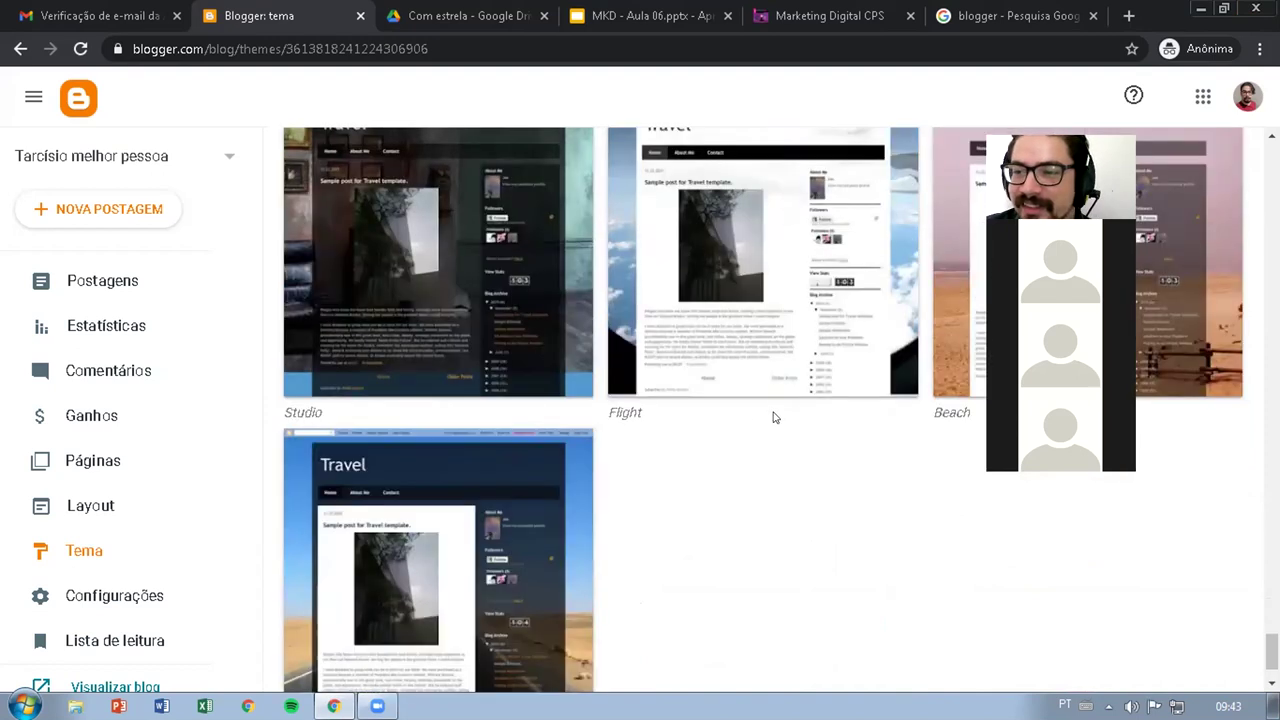
{"action": "scroll", "coordinate": [773, 417], "scroll_direction": "up", "scroll_amount": 2}
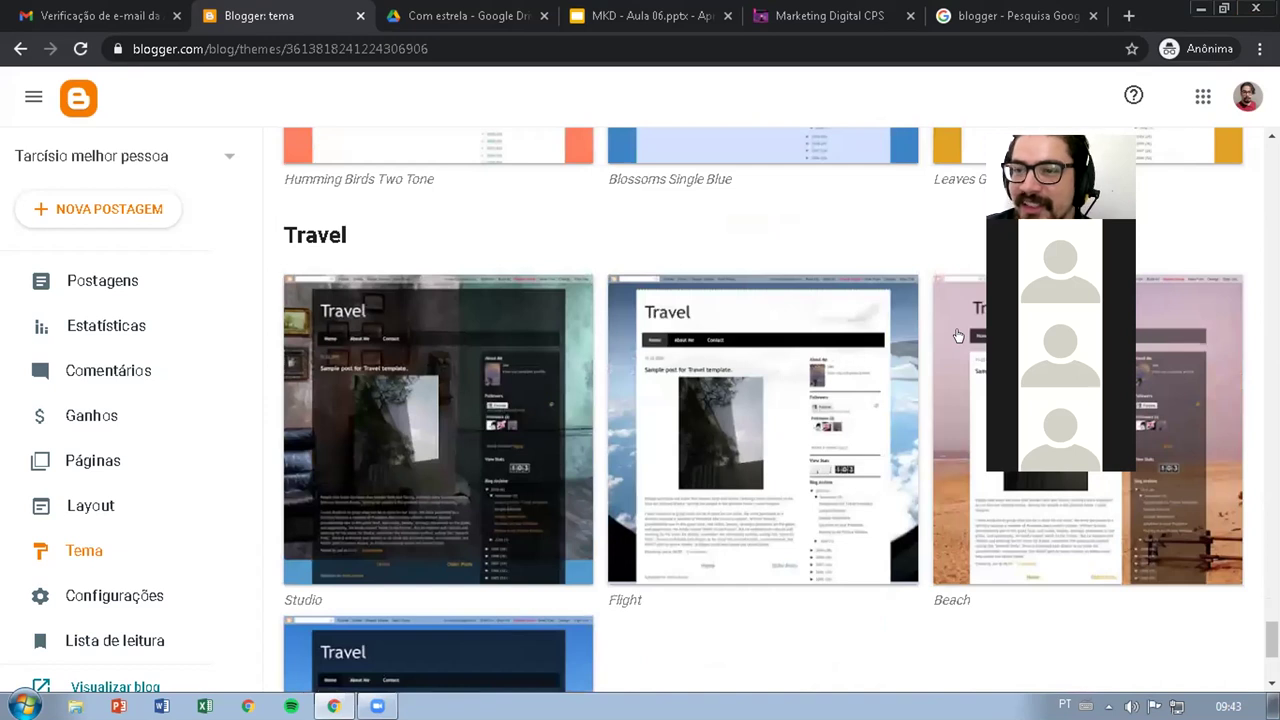
{"action": "scroll", "coordinate": [665, 370], "scroll_direction": "up", "scroll_amount": 3}
{"action": "scroll", "coordinate": [766, 371], "scroll_direction": "up", "scroll_amount": 1}
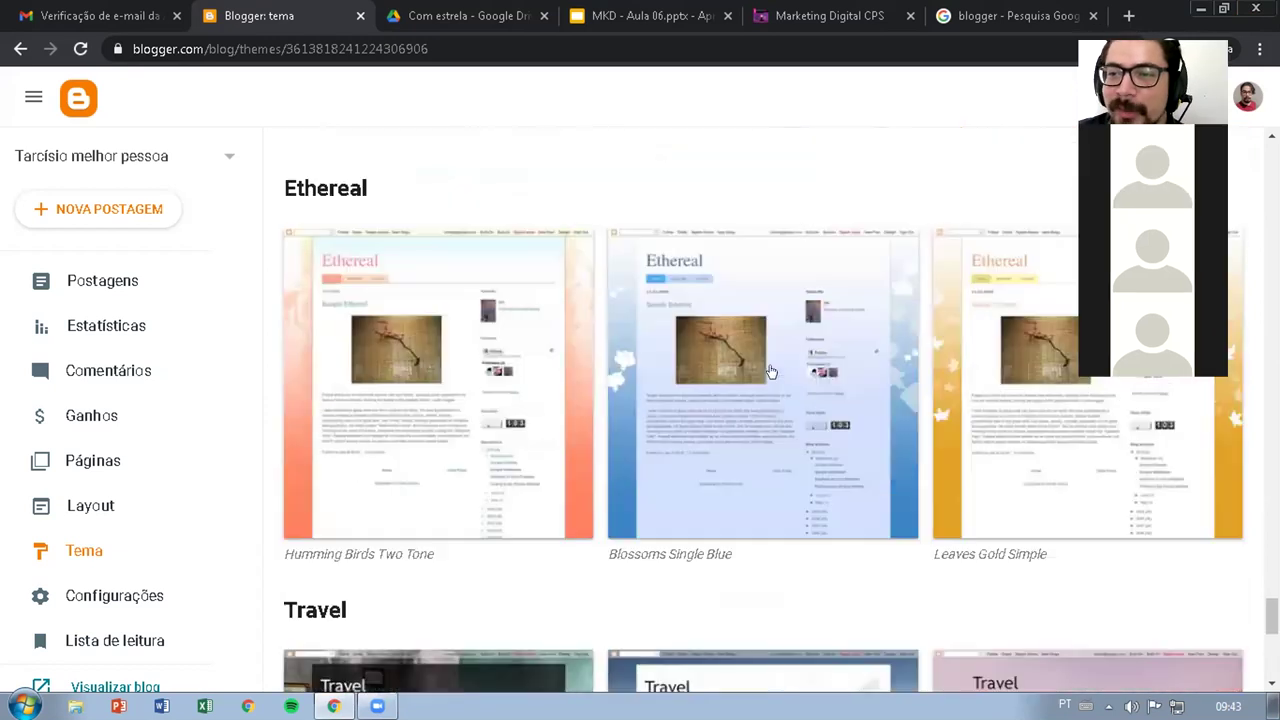
Step: Expand the Contempo theme's dark variant, examine its preview, and apply Contempo Dark to the blog
{"action": "scroll", "coordinate": [743, 363], "scroll_direction": "up", "scroll_amount": 15}
{"action": "scroll", "coordinate": [738, 350], "scroll_direction": "up", "scroll_amount": 20}
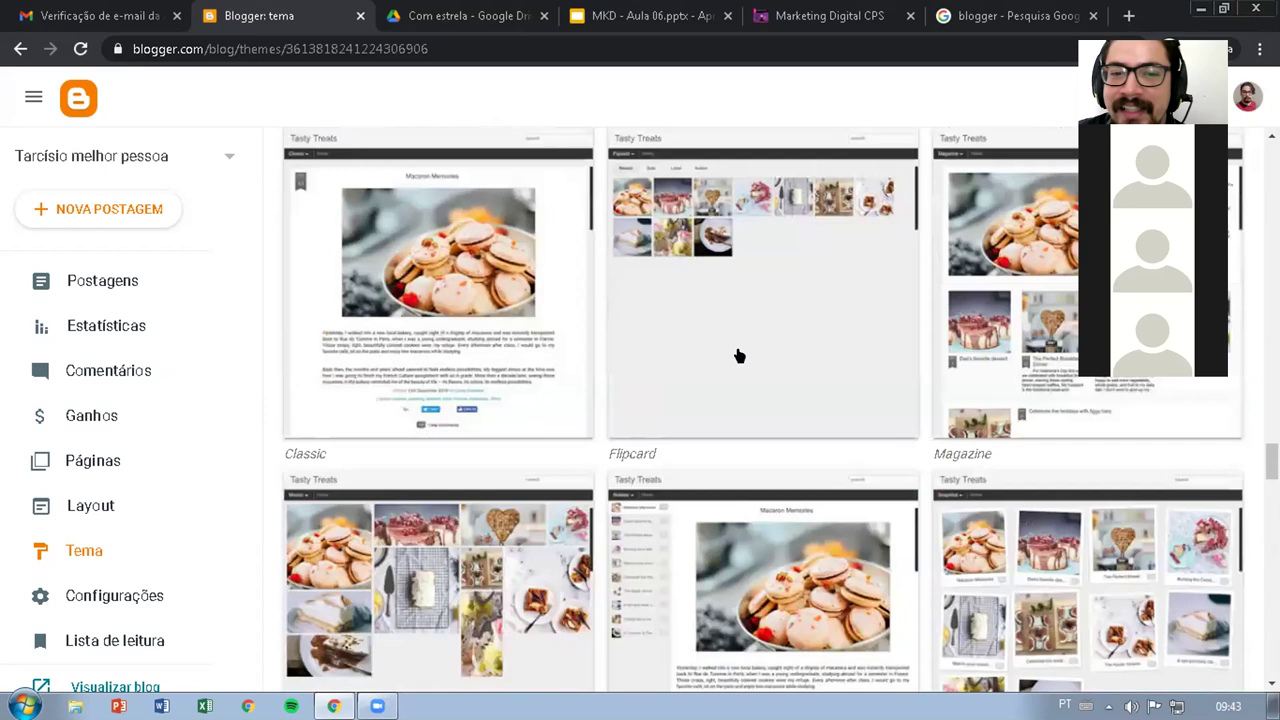
{"action": "scroll", "coordinate": [742, 353], "scroll_direction": "up", "scroll_amount": 20}
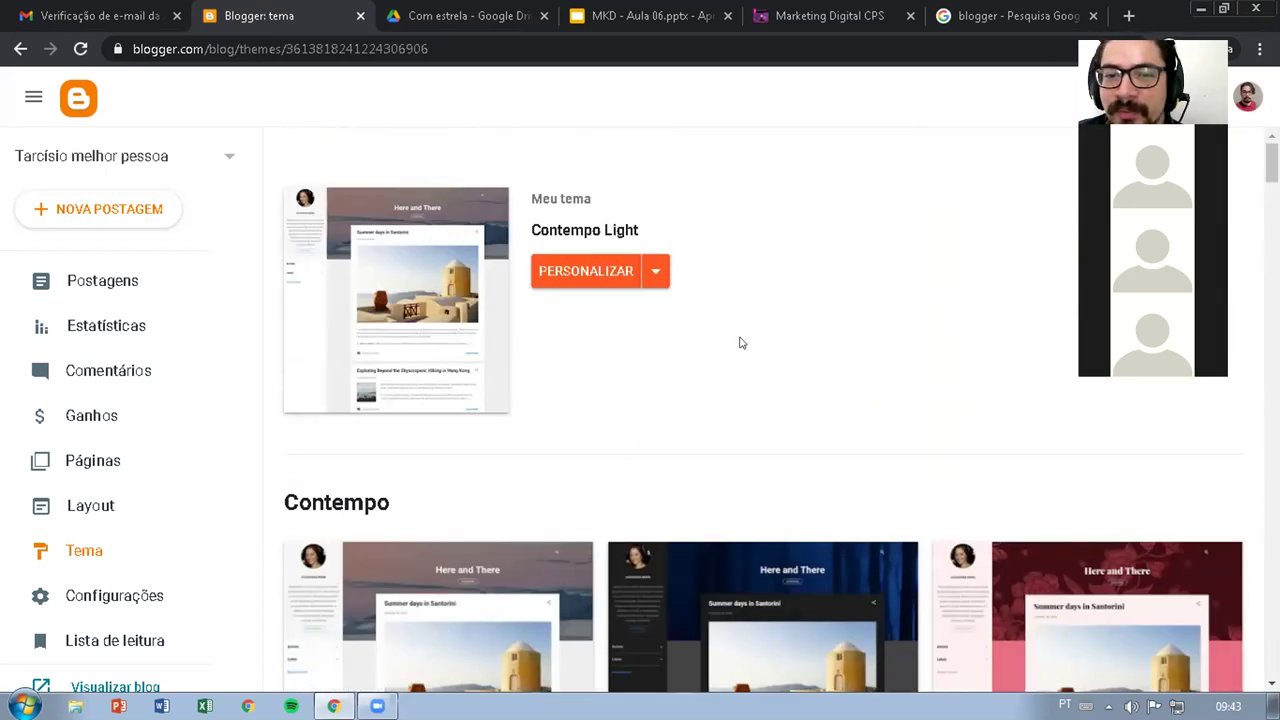
{"action": "scroll", "coordinate": [740, 343], "scroll_direction": "down", "scroll_amount": 3}
{"action": "left_click", "coordinate": [787, 340]}
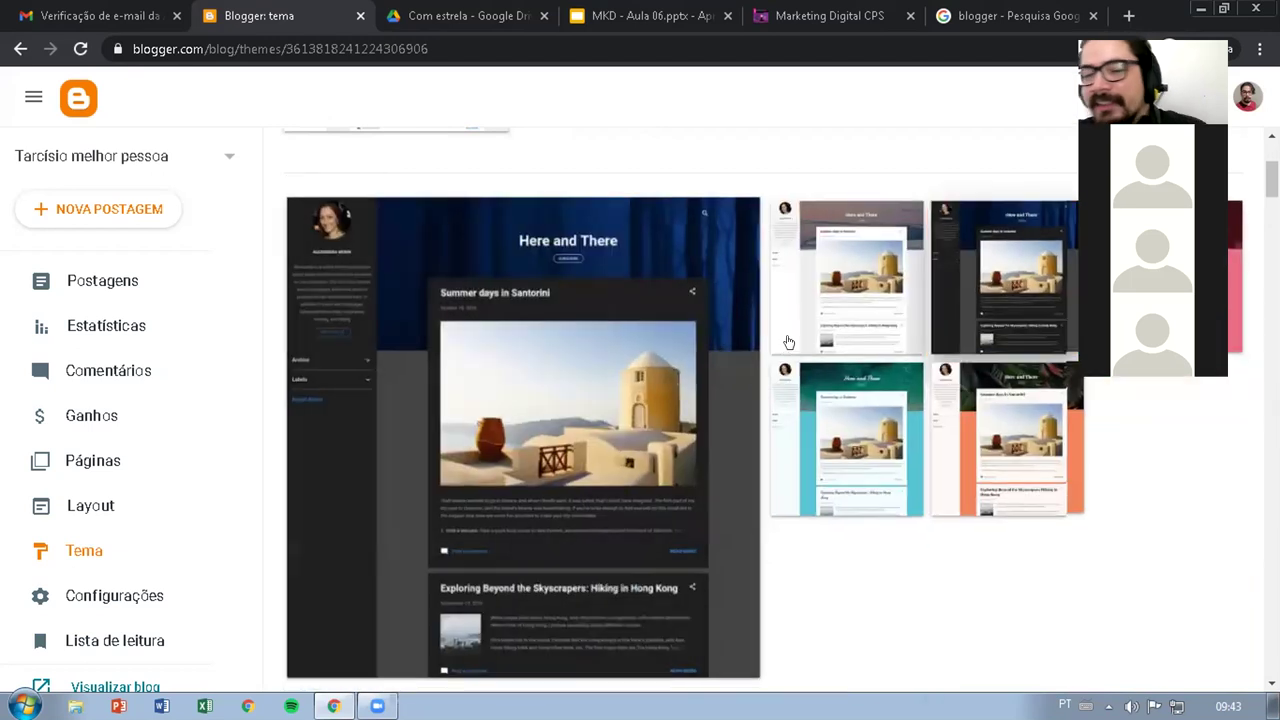
{"action": "scroll", "coordinate": [785, 340], "scroll_direction": "down", "scroll_amount": 3}
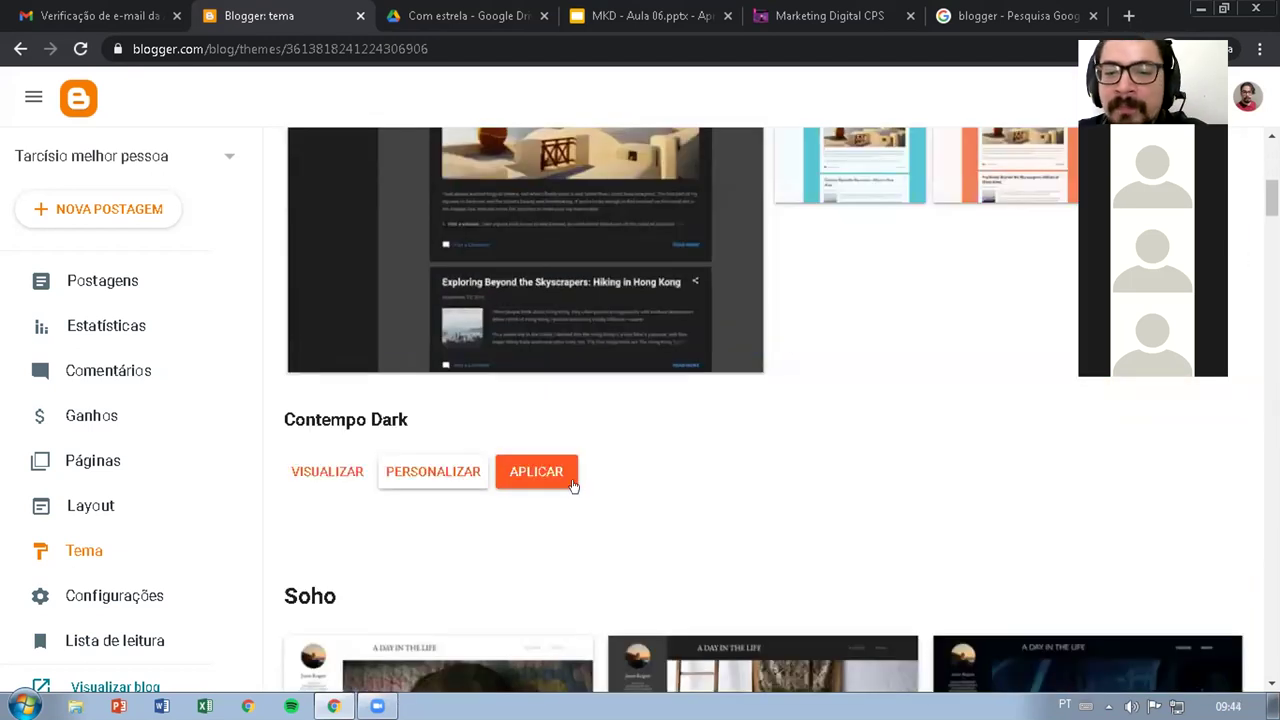
{"action": "scroll", "coordinate": [797, 449], "scroll_direction": "up", "scroll_amount": 2}
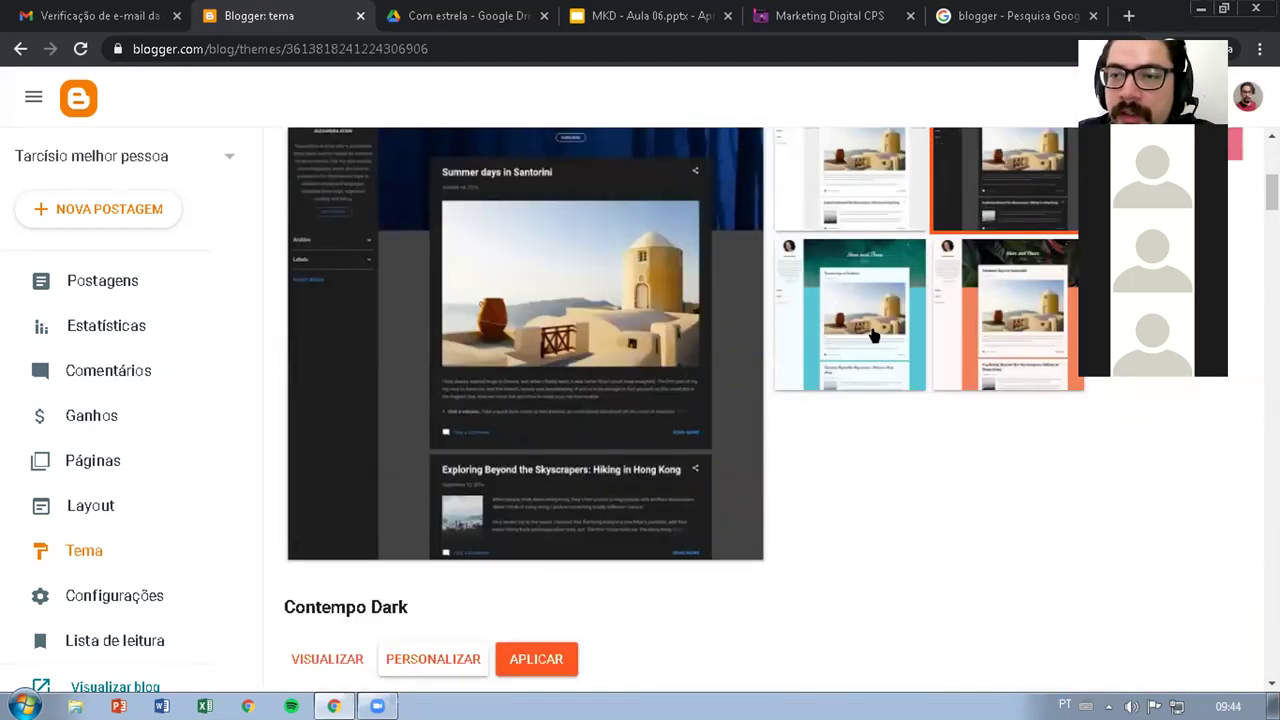
{"action": "scroll", "coordinate": [864, 328], "scroll_direction": "up", "scroll_amount": 1}
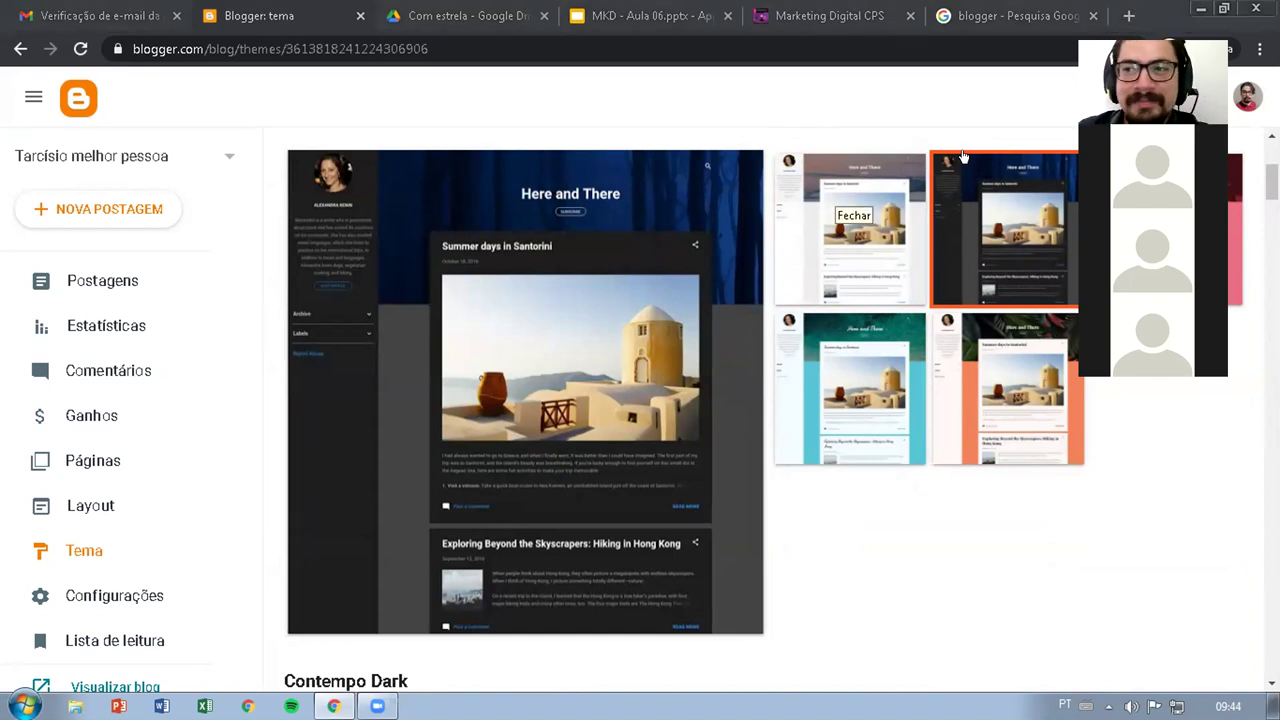
{"action": "scroll", "coordinate": [838, 530], "scroll_direction": "down", "scroll_amount": 2}
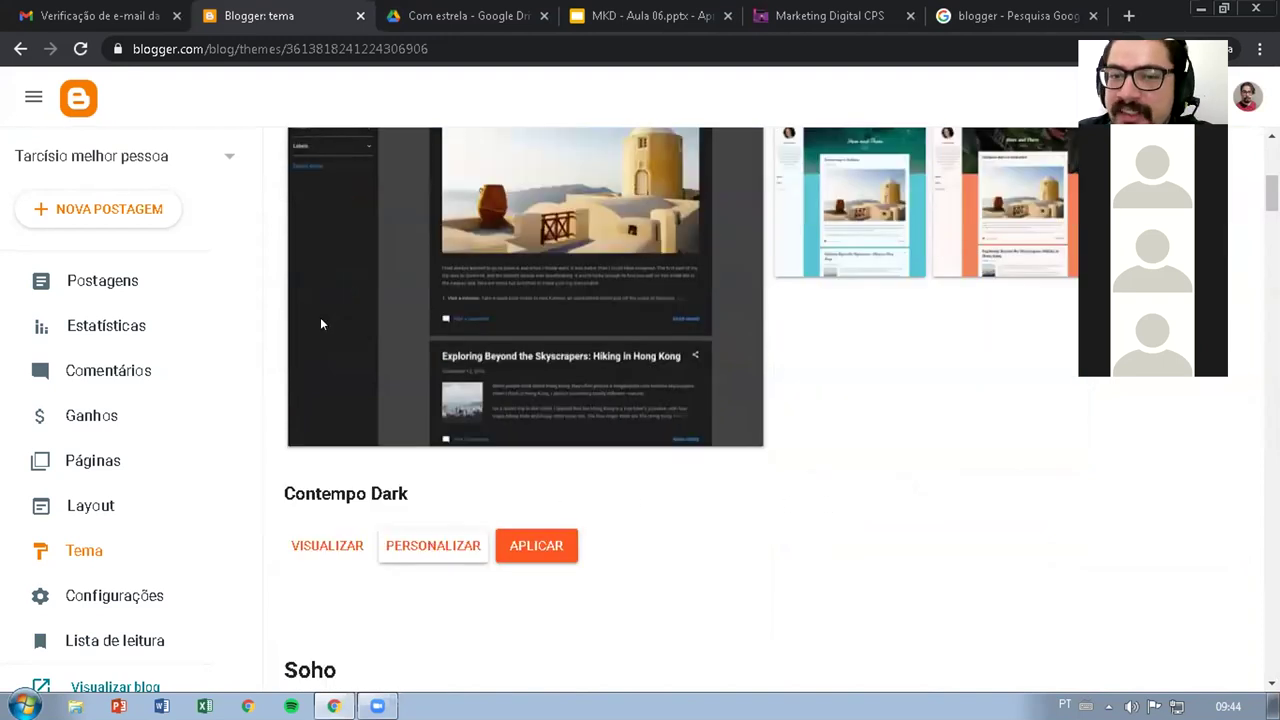
{"action": "scroll", "coordinate": [544, 422], "scroll_direction": "up", "scroll_amount": 2}
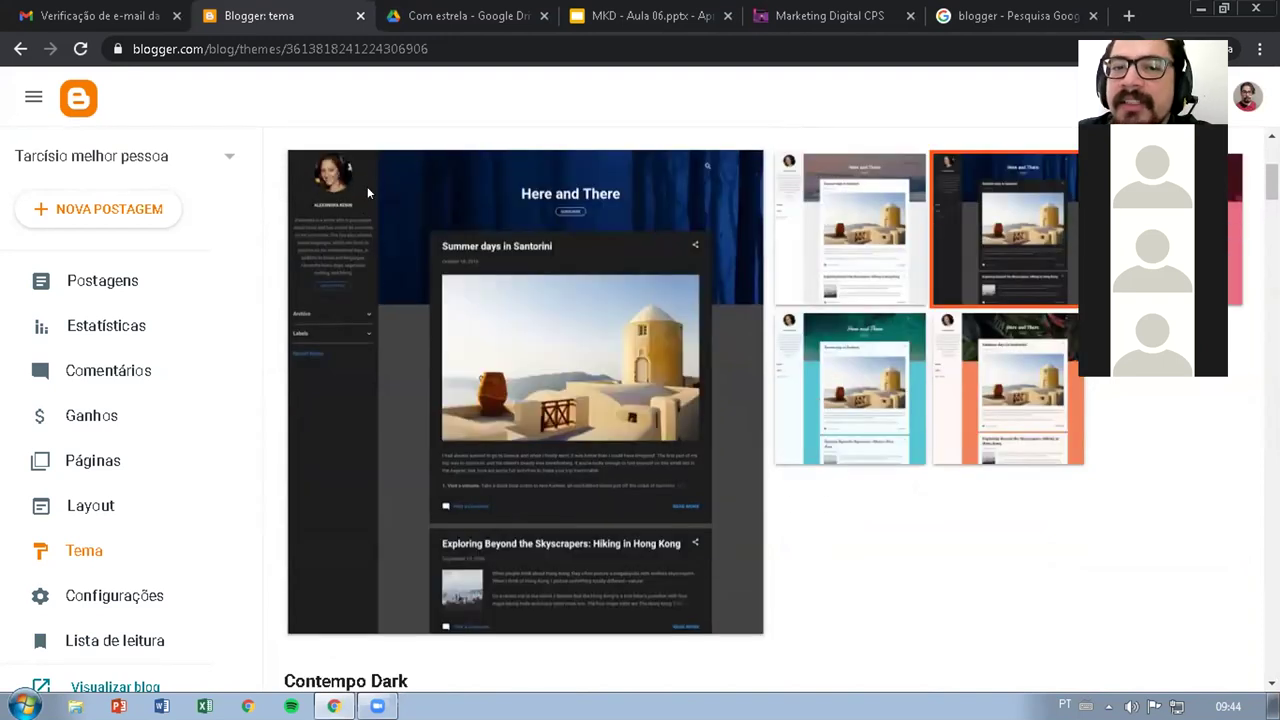
{"action": "scroll", "coordinate": [726, 440], "scroll_direction": "down", "scroll_amount": 1}
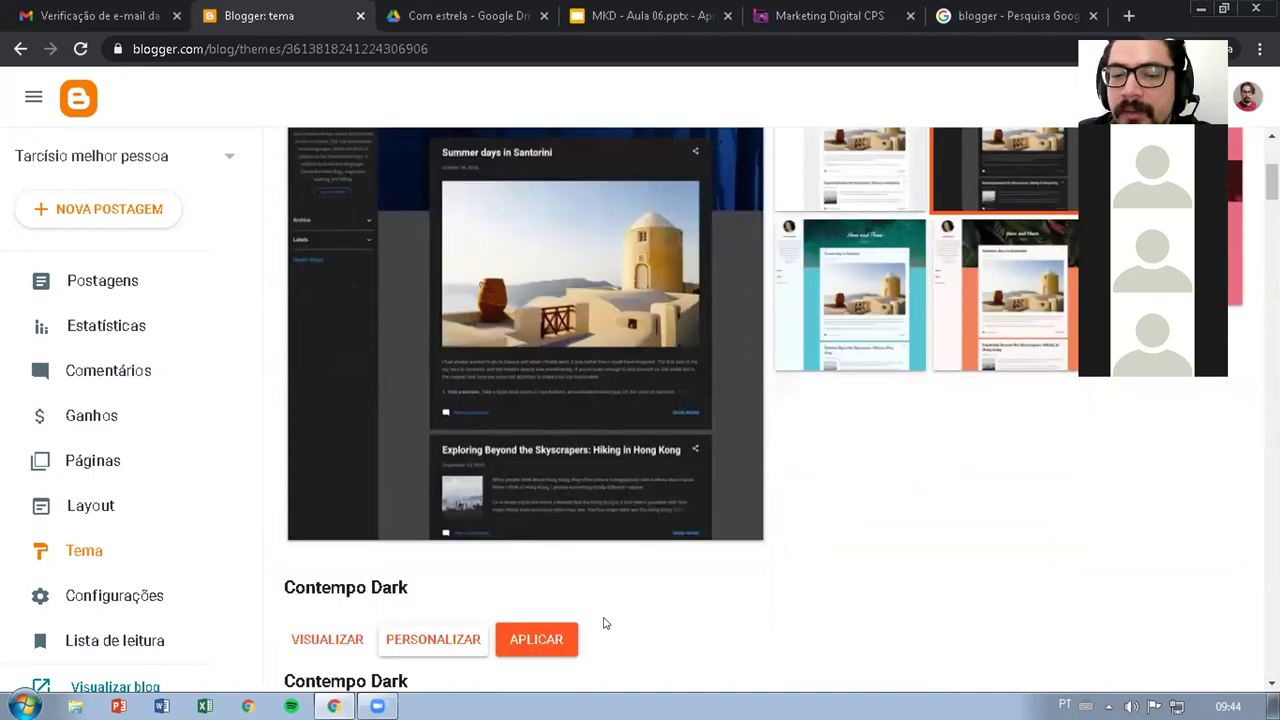
{"action": "left_click", "coordinate": [540, 648]}
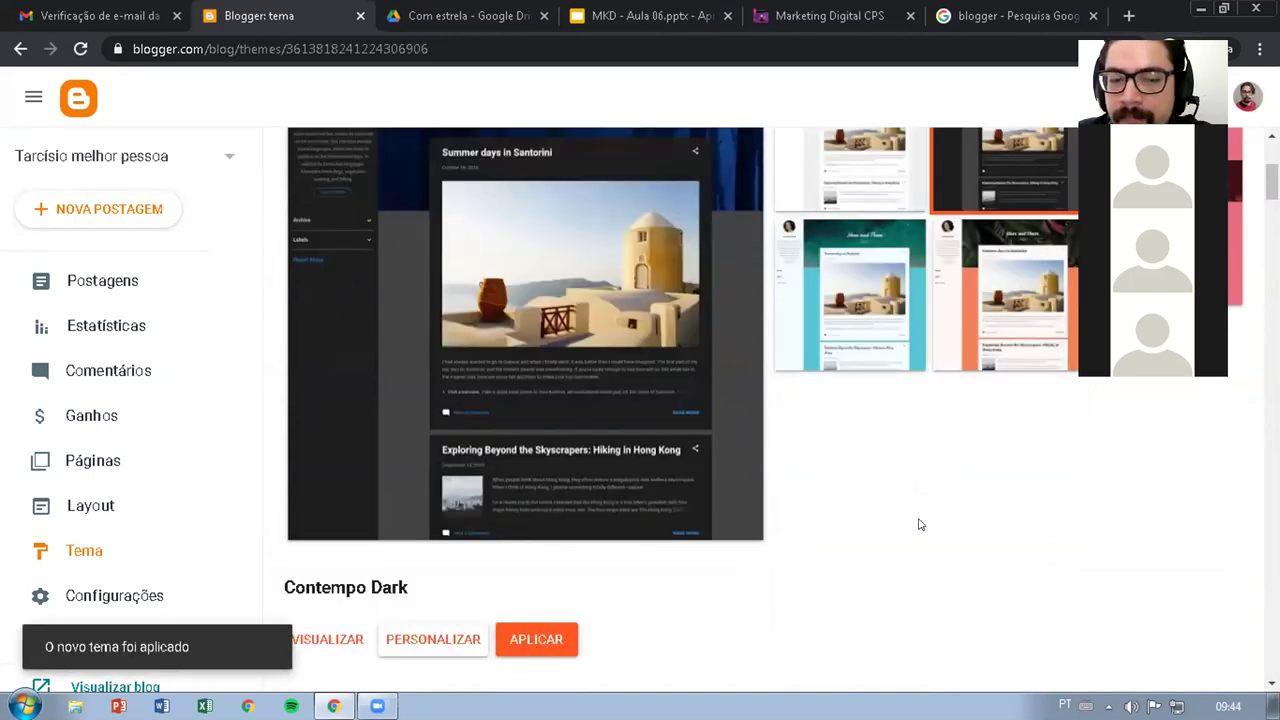
Step: View the live blog to check how the applied theme looks, and return to the blog's theme settings
{"action": "scroll", "coordinate": [697, 485], "scroll_direction": "up", "scroll_amount": 2}
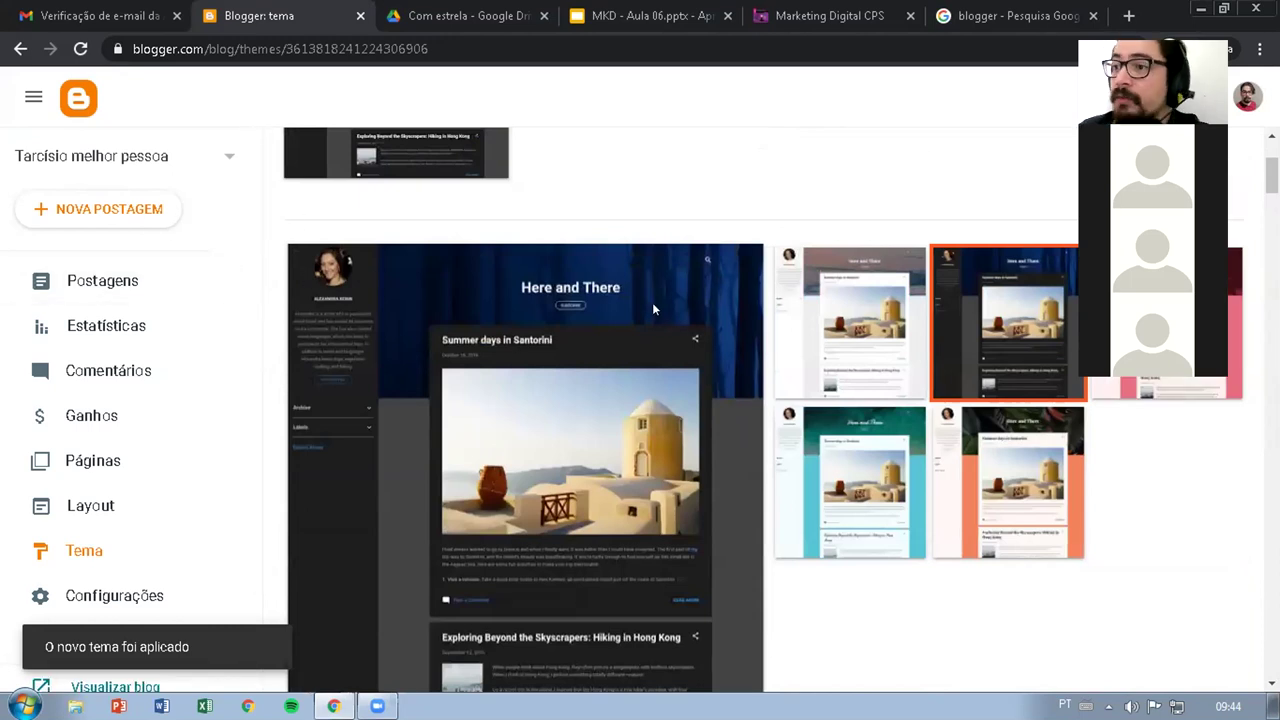
{"action": "scroll", "coordinate": [678, 305], "scroll_direction": "up", "scroll_amount": 3}
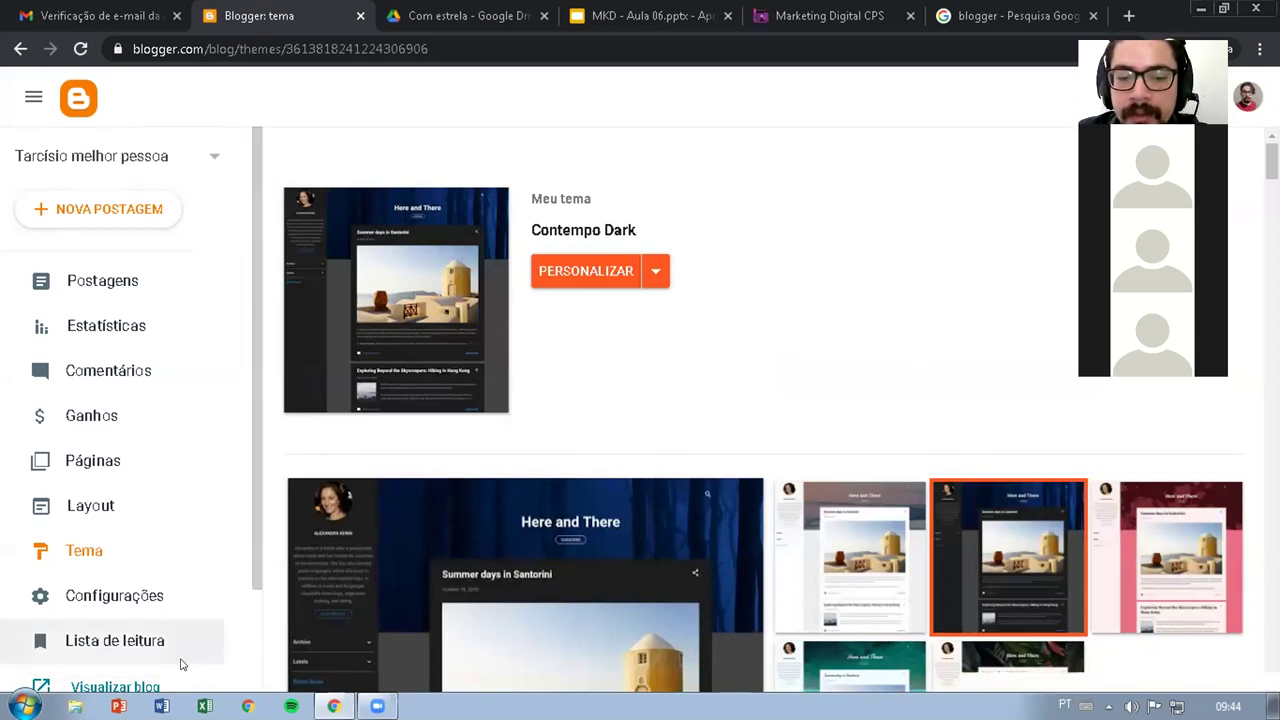
{"action": "left_click", "coordinate": [165, 686]}
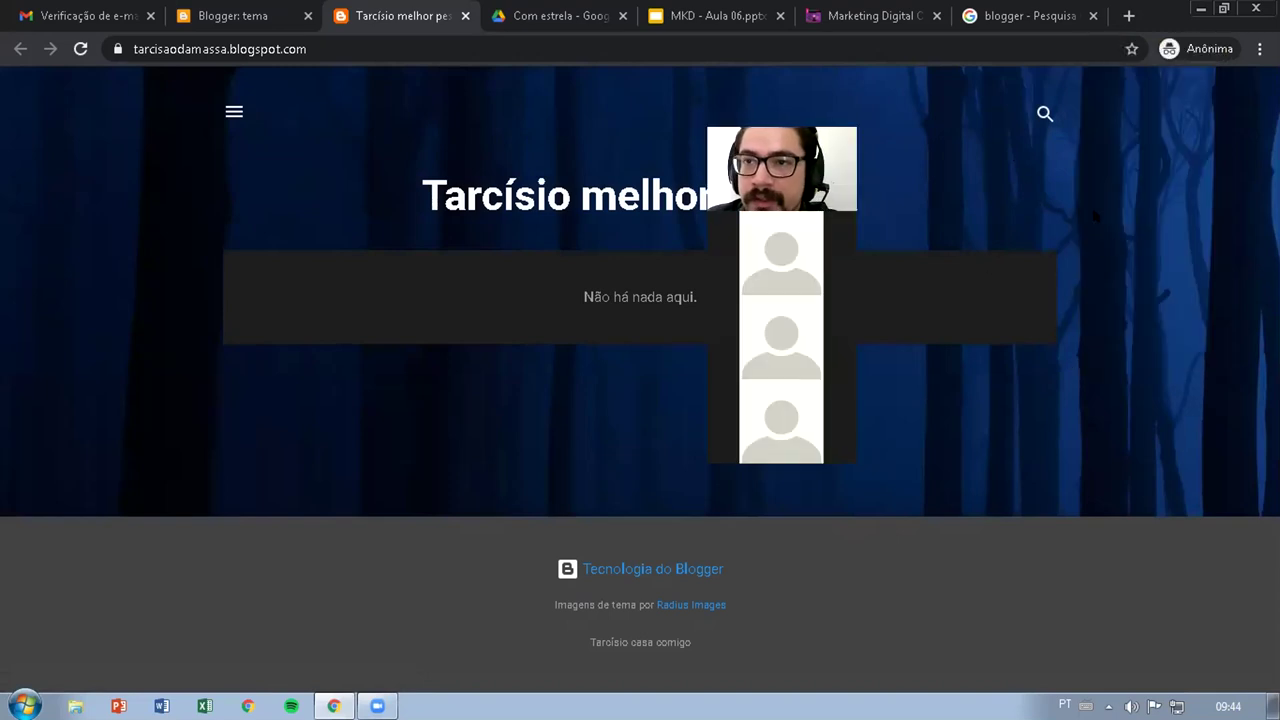
{"action": "left_click", "coordinate": [272, 10]}
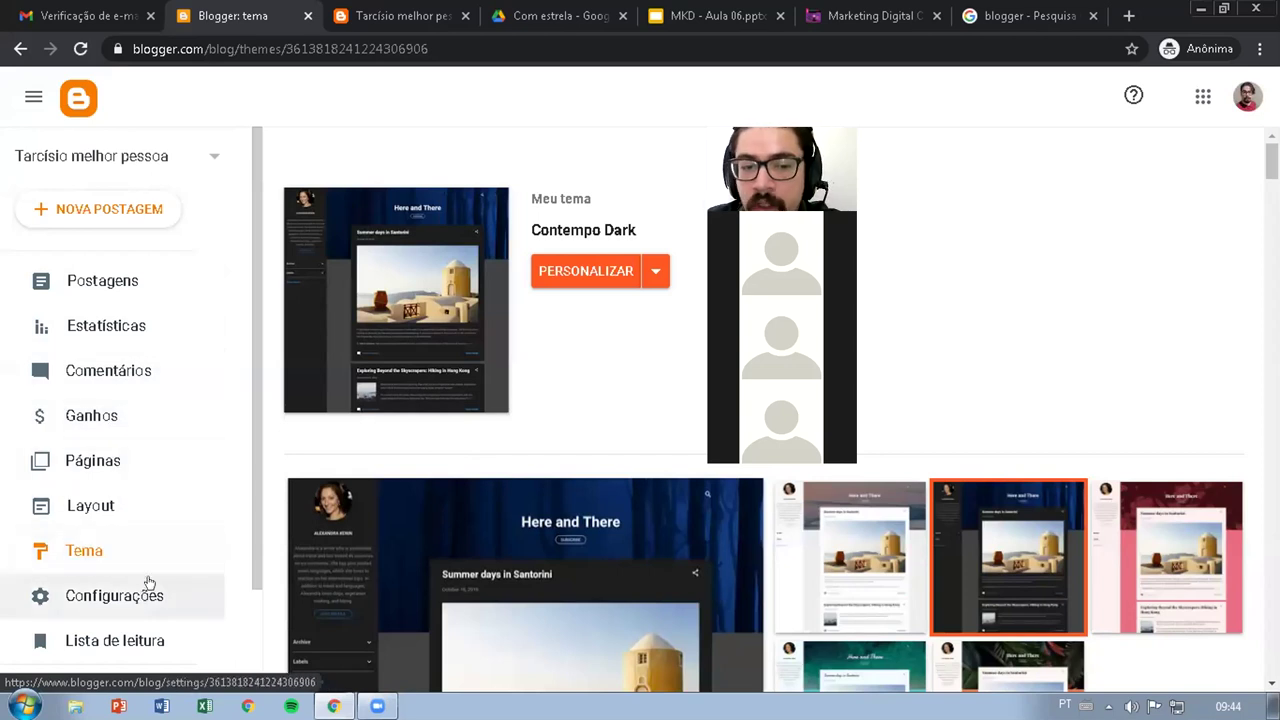
Step: Revisit the blog's Layout and Tema pages and open its list of posts
{"action": "left_click", "coordinate": [100, 518]}
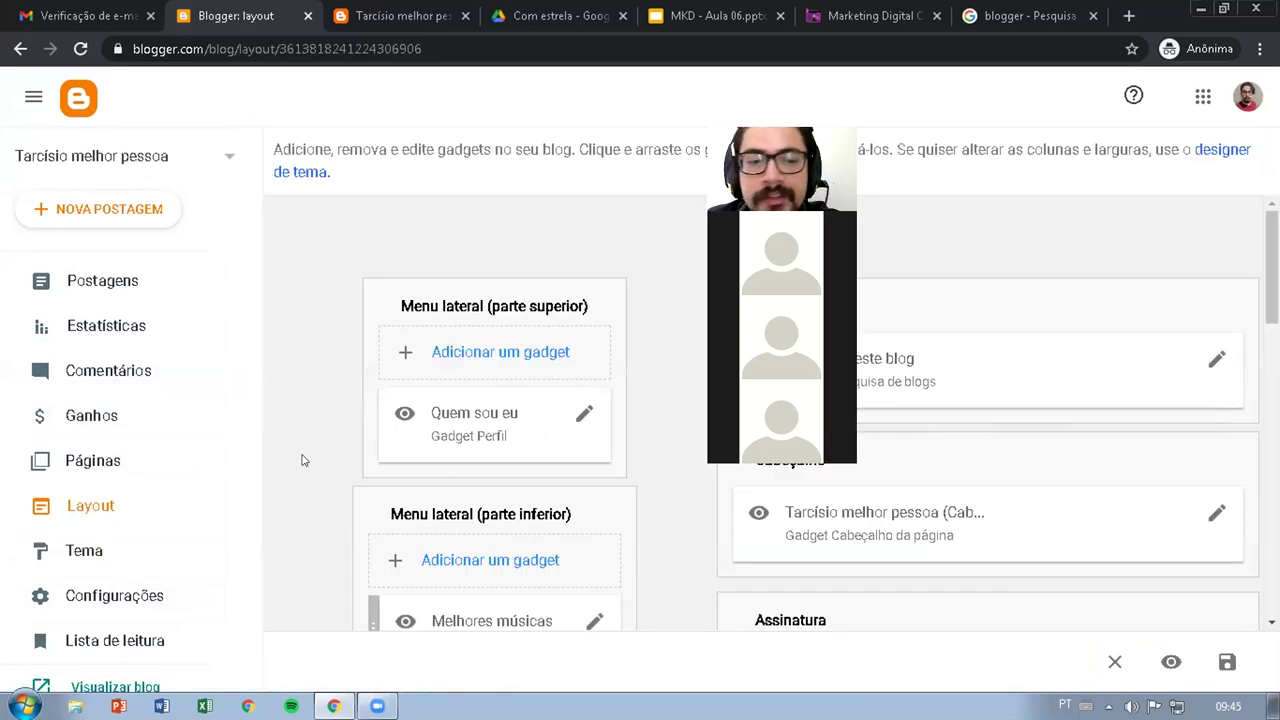
{"action": "left_click", "coordinate": [98, 549]}
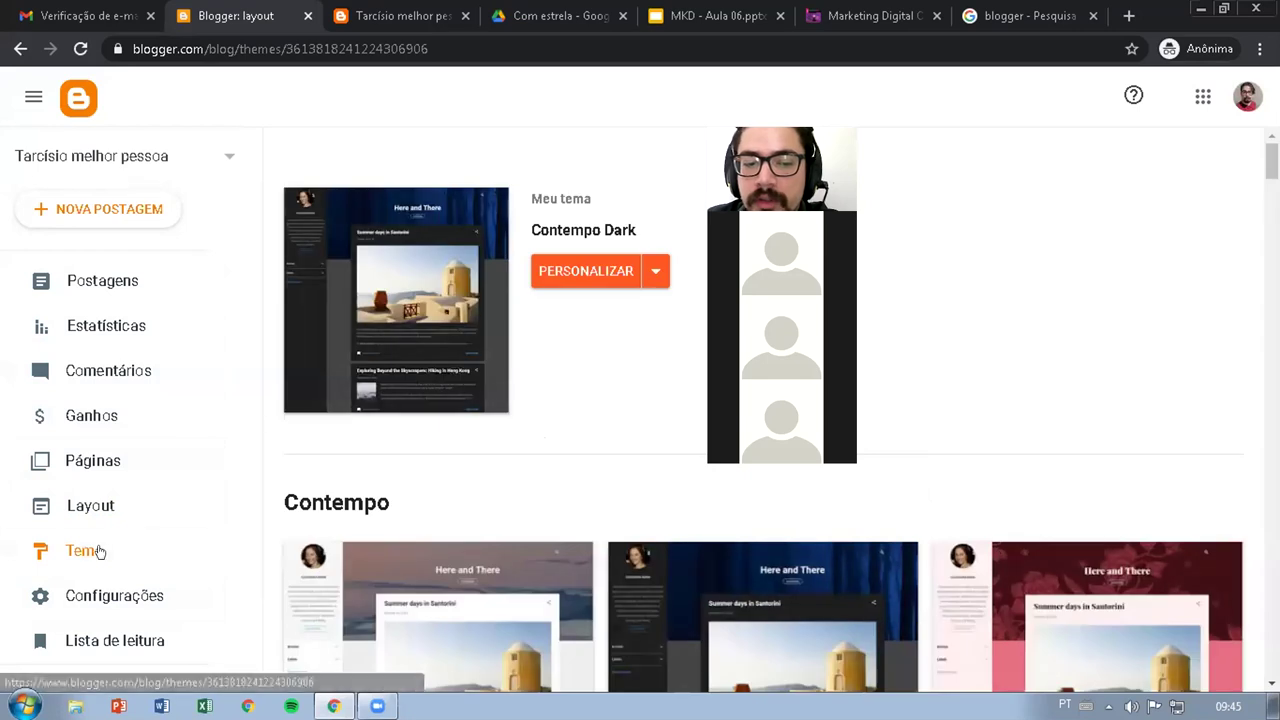
{"action": "left_click", "coordinate": [100, 282]}
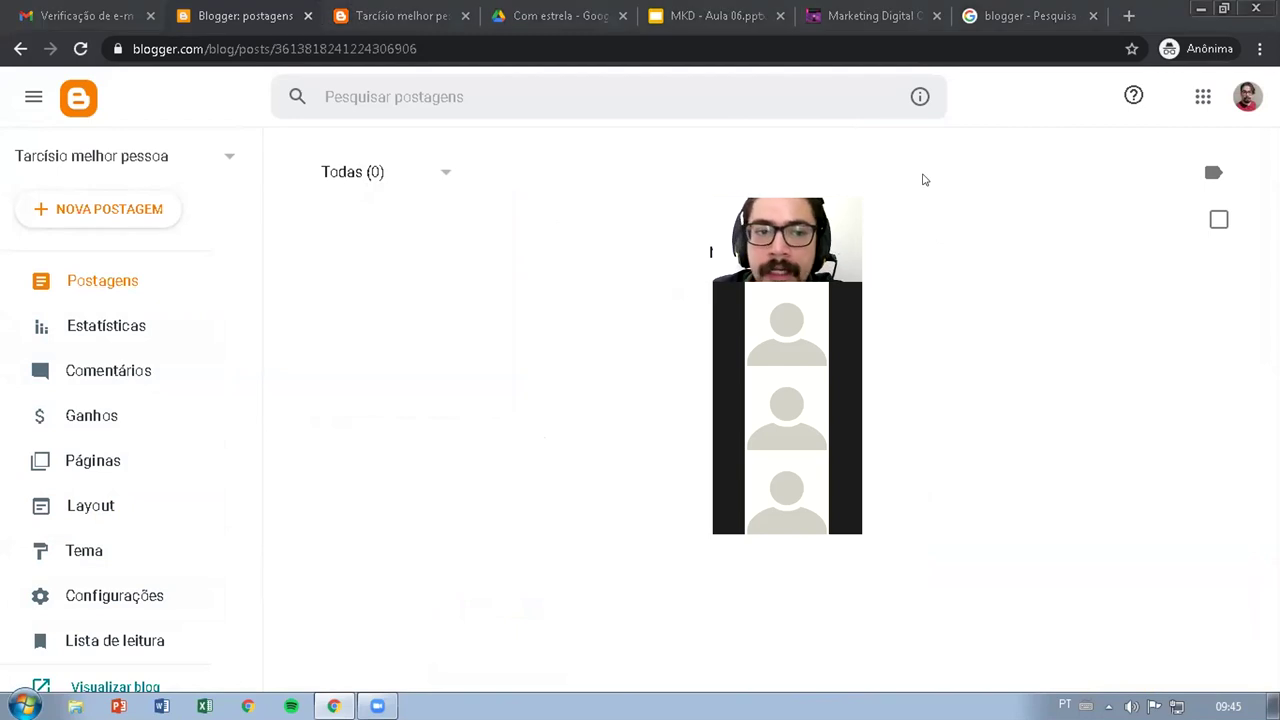
Step: Create a new post and insert the YouTube video "HOJE DÓI - Tarcísio do Acordeon - CD Diferente dos Iguais 2021", searching for "hoje dói"
{"action": "left_click", "coordinate": [125, 213]}
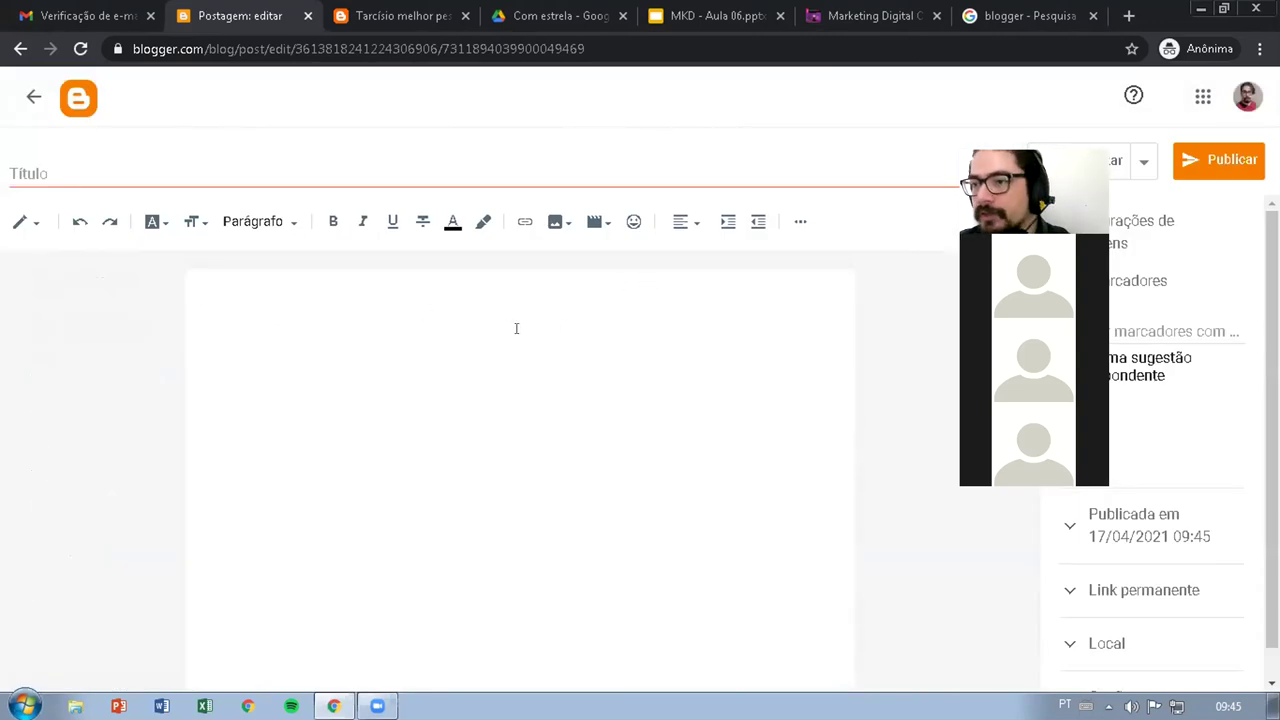
{"action": "left_click", "coordinate": [595, 223]}
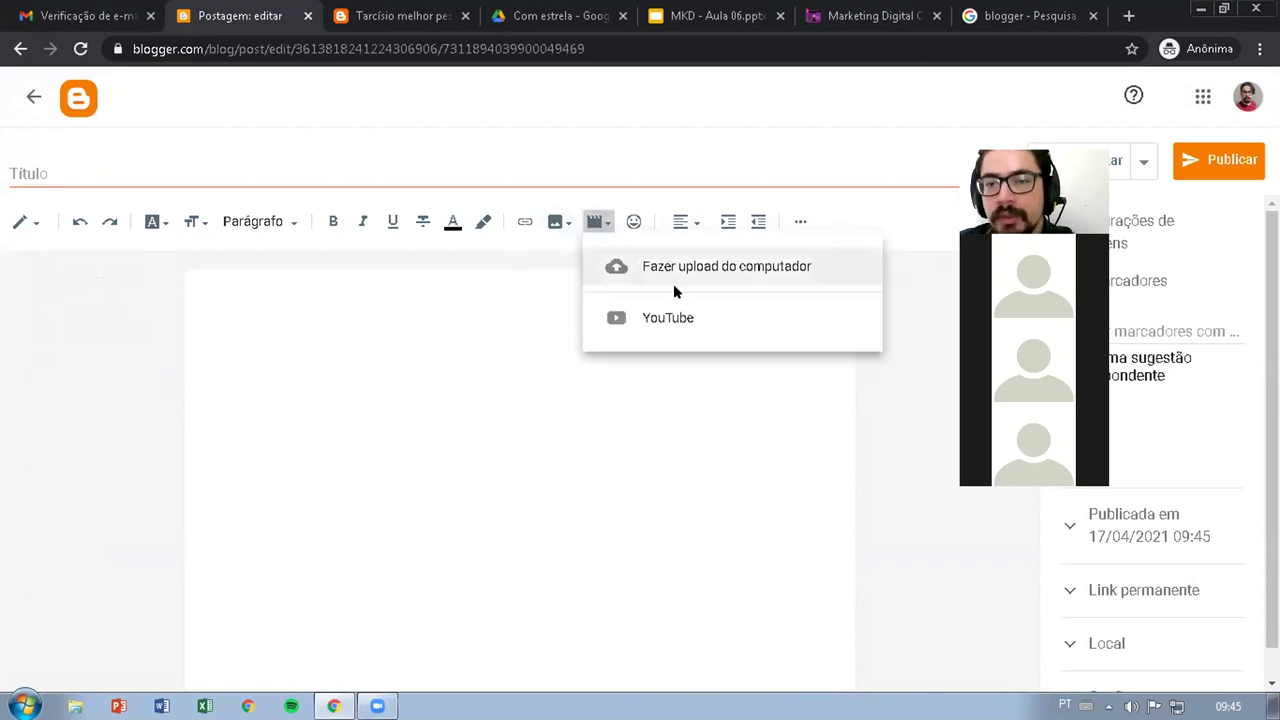
{"action": "left_click", "coordinate": [659, 319]}
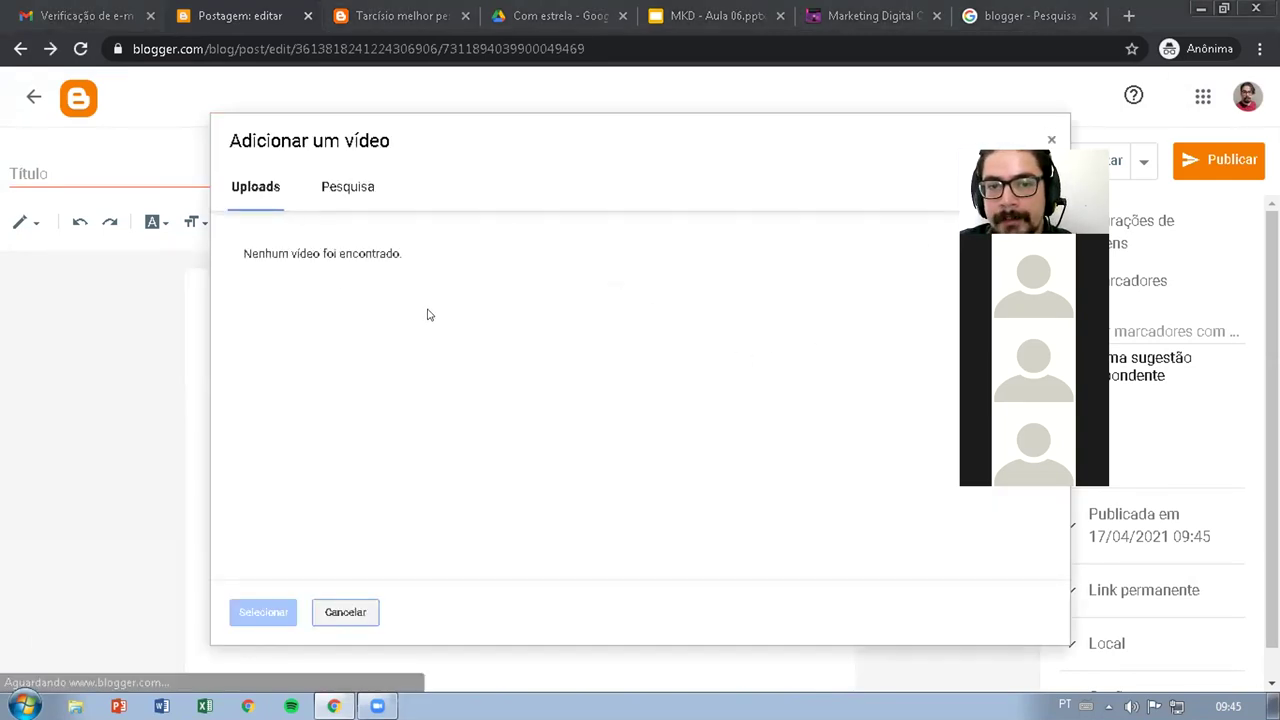
{"action": "left_click", "coordinate": [348, 186]}
{"action": "left_click", "coordinate": [411, 248]}
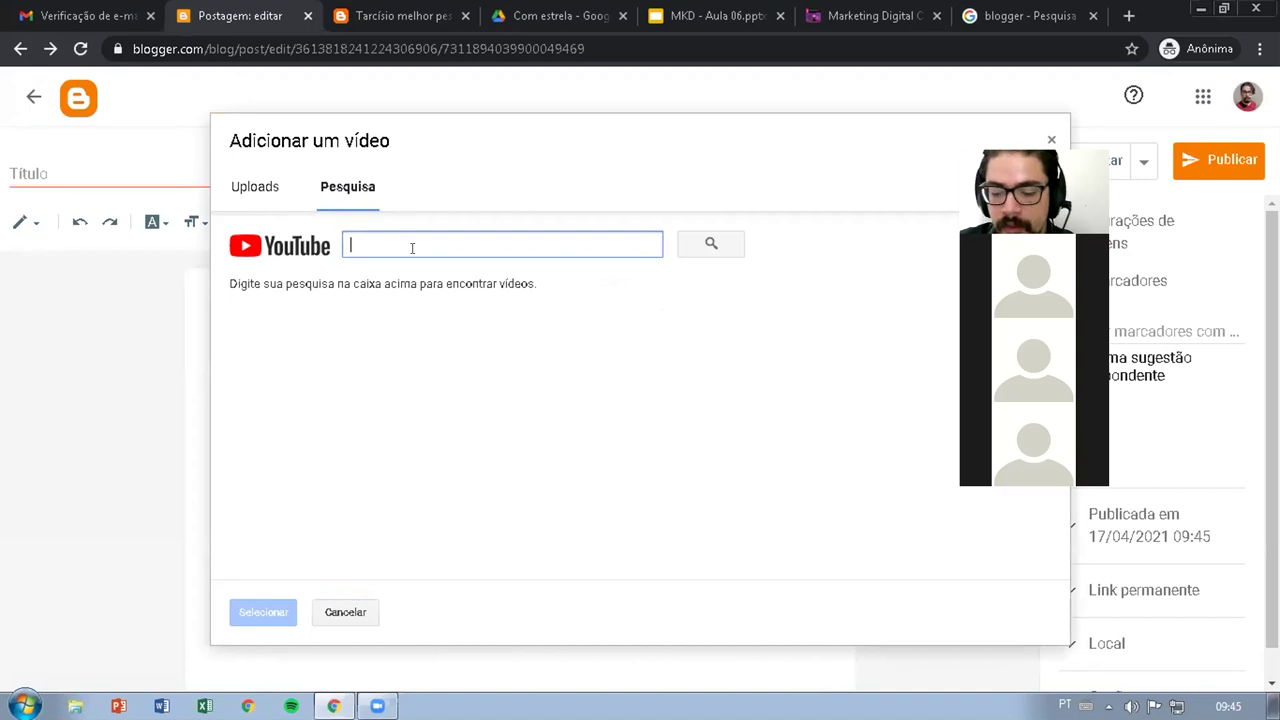
{"action": "type", "text": "hoje dói"}
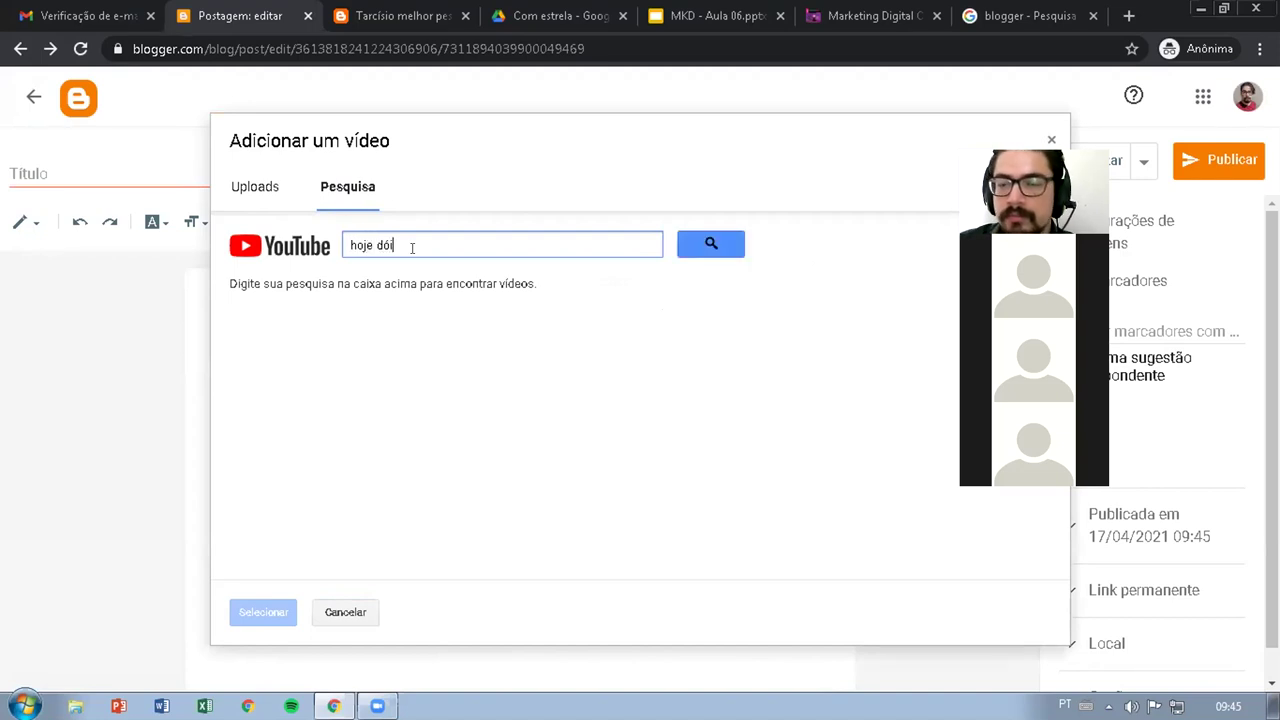
{"action": "left_click", "coordinate": [710, 245]}
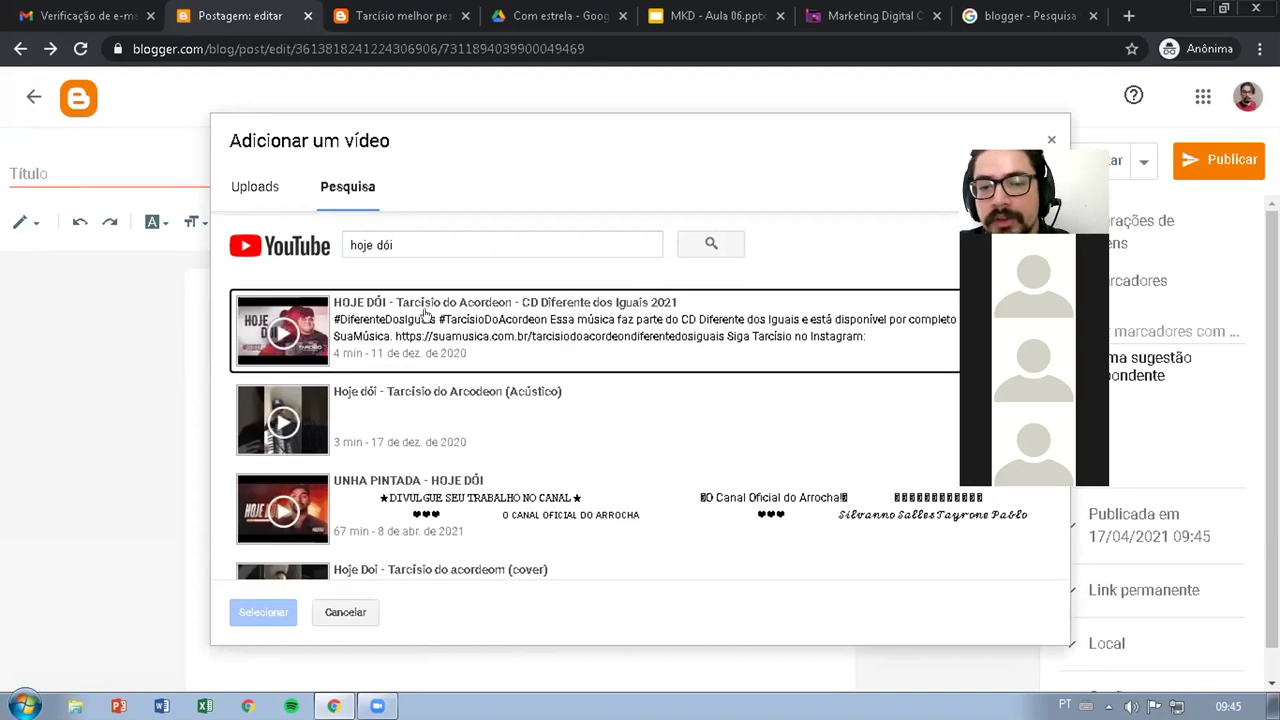
{"action": "left_click", "coordinate": [427, 315]}
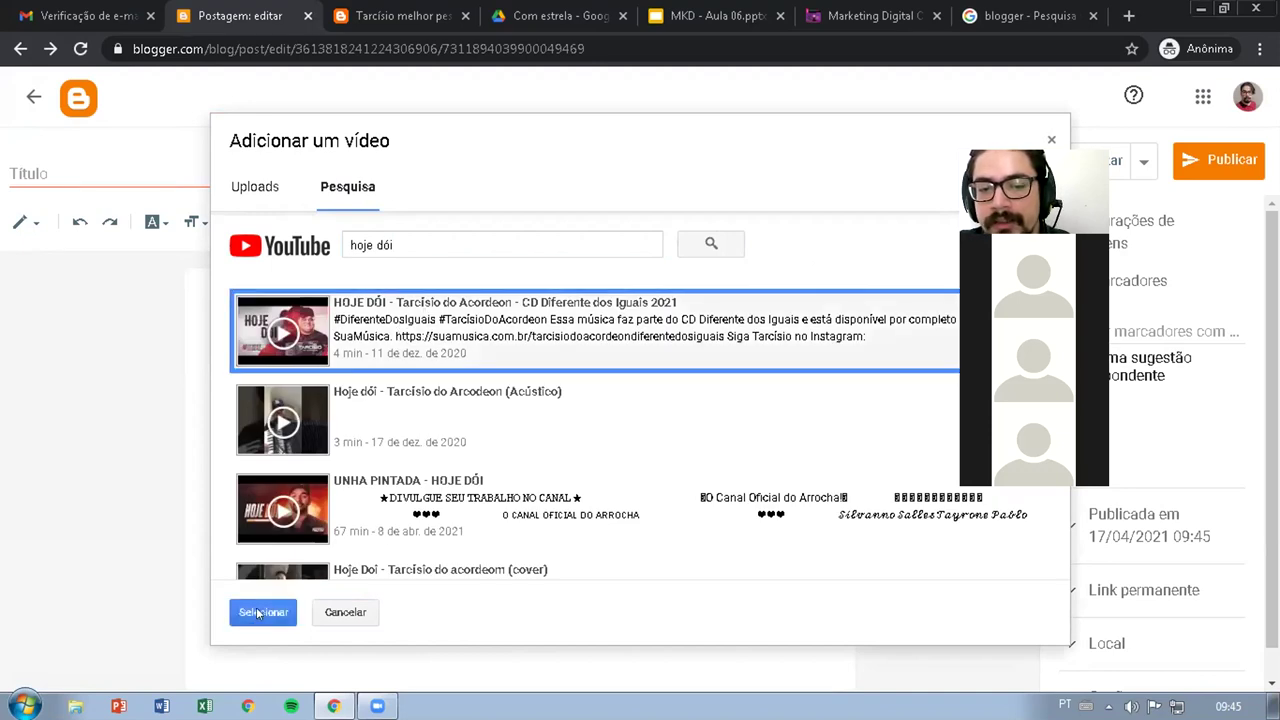
{"action": "left_click", "coordinate": [262, 612]}
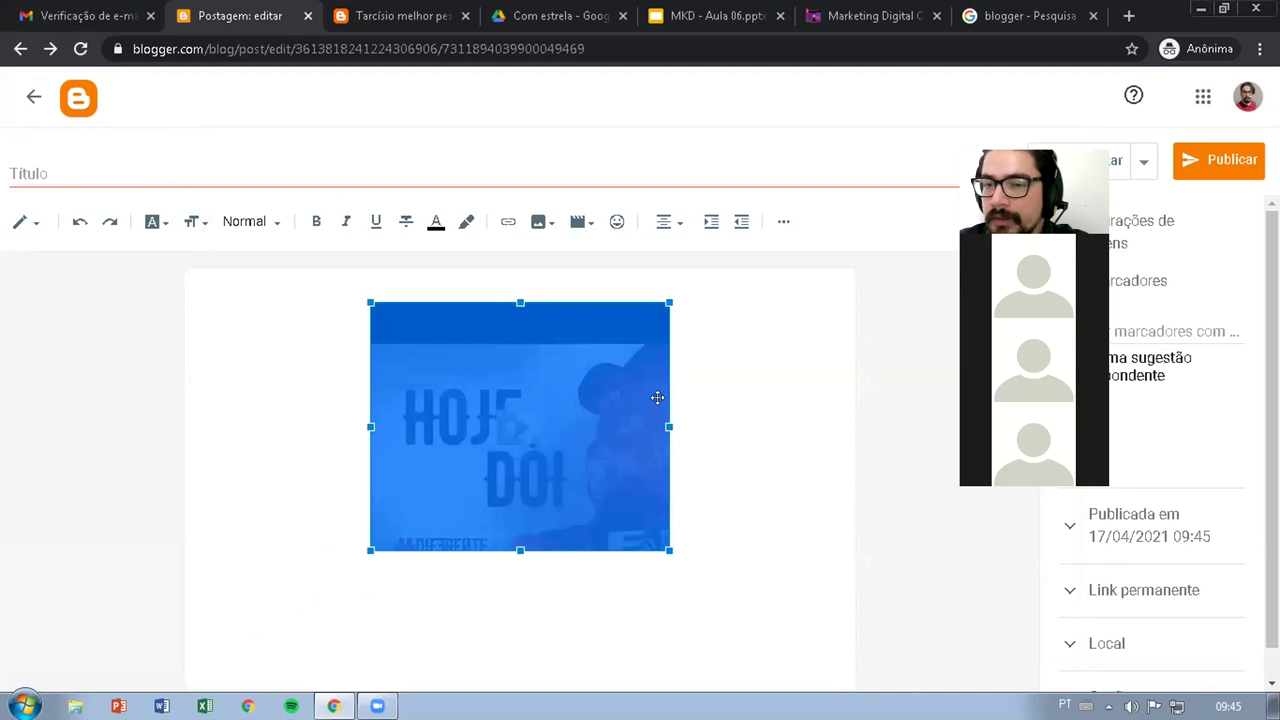
Step: Add a justified paragraph below the video reading "Eis um hino maravilho, perfeito e sem defeitos"
{"action": "left_click", "coordinate": [764, 412]}
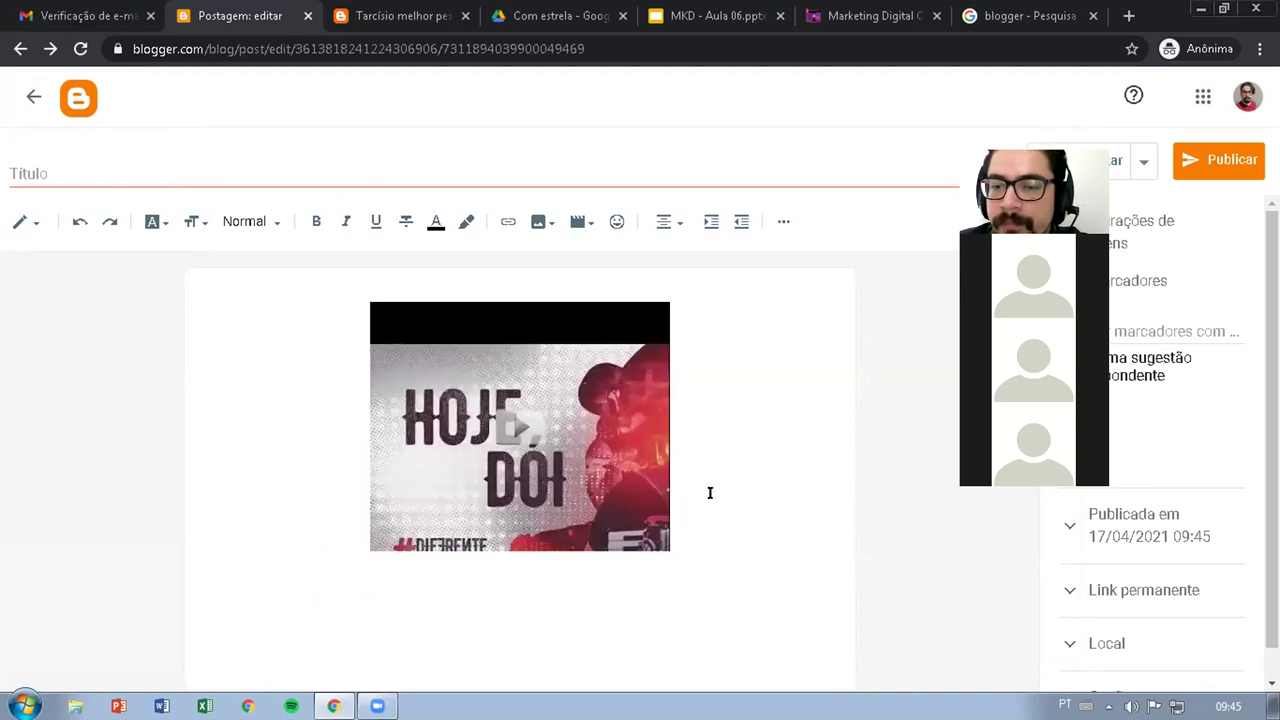
{"action": "key", "text": "Return"}
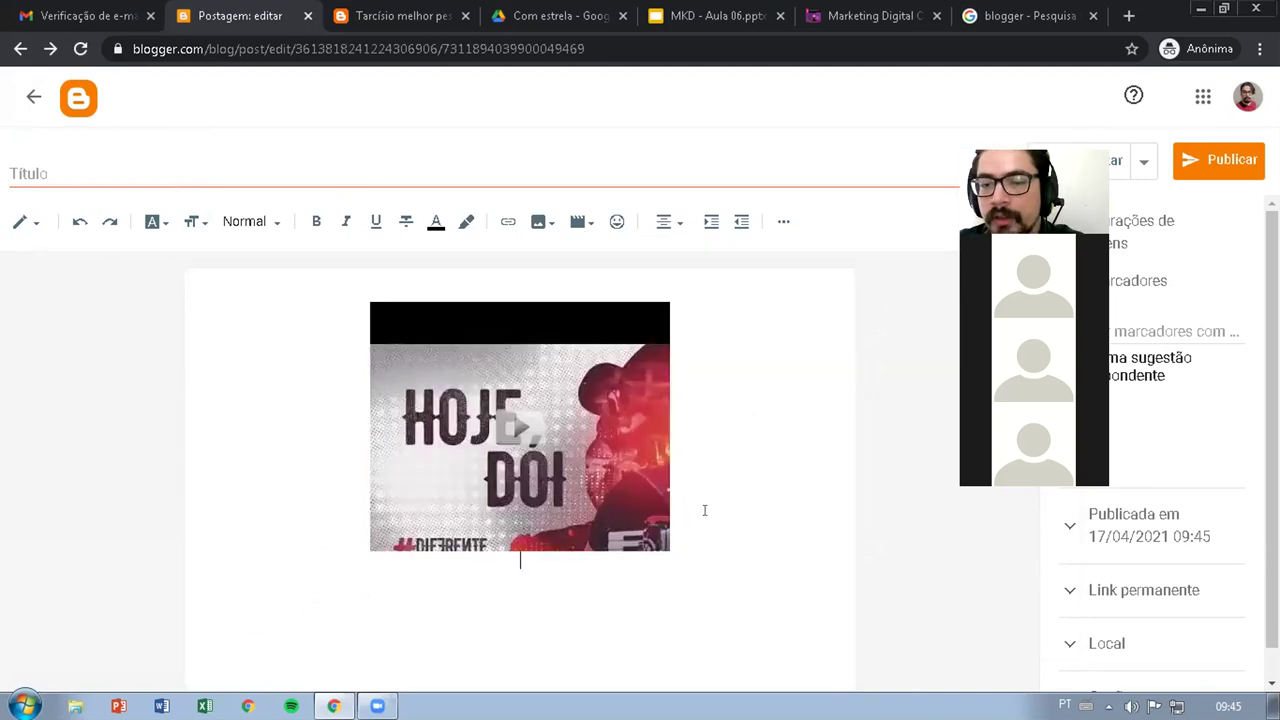
{"action": "left_click", "coordinate": [672, 222]}
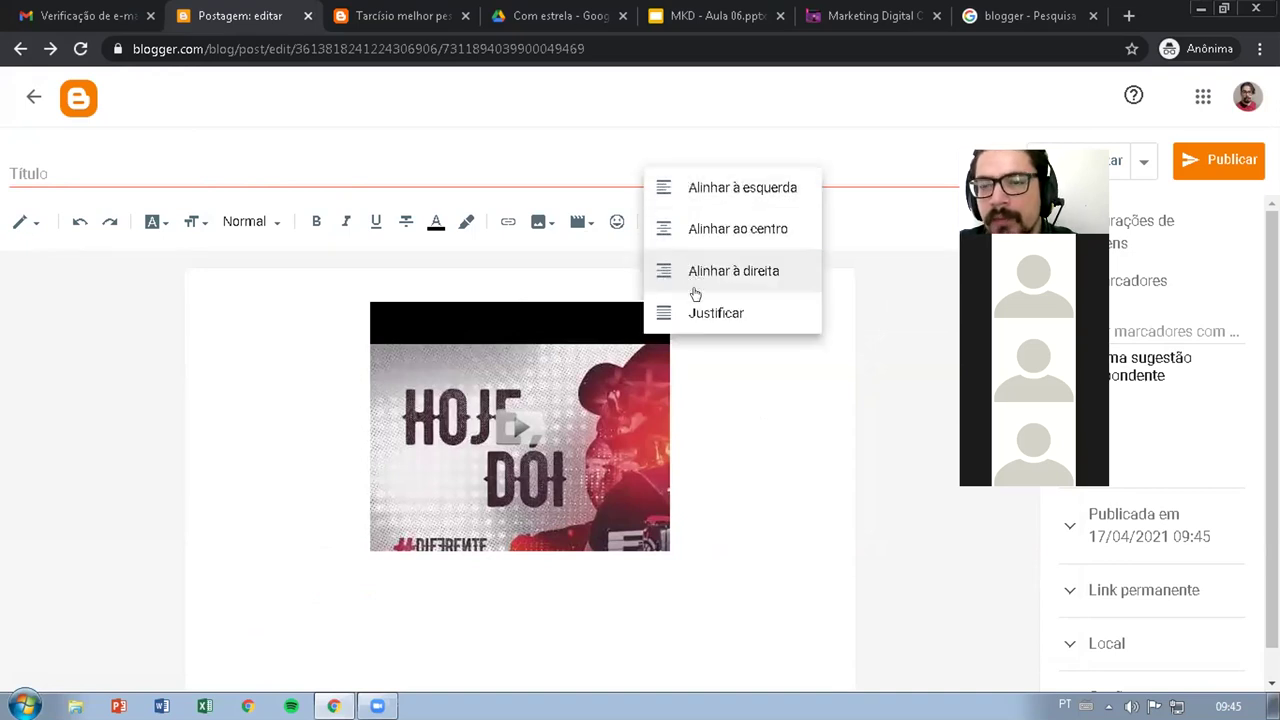
{"action": "left_click", "coordinate": [686, 320]}
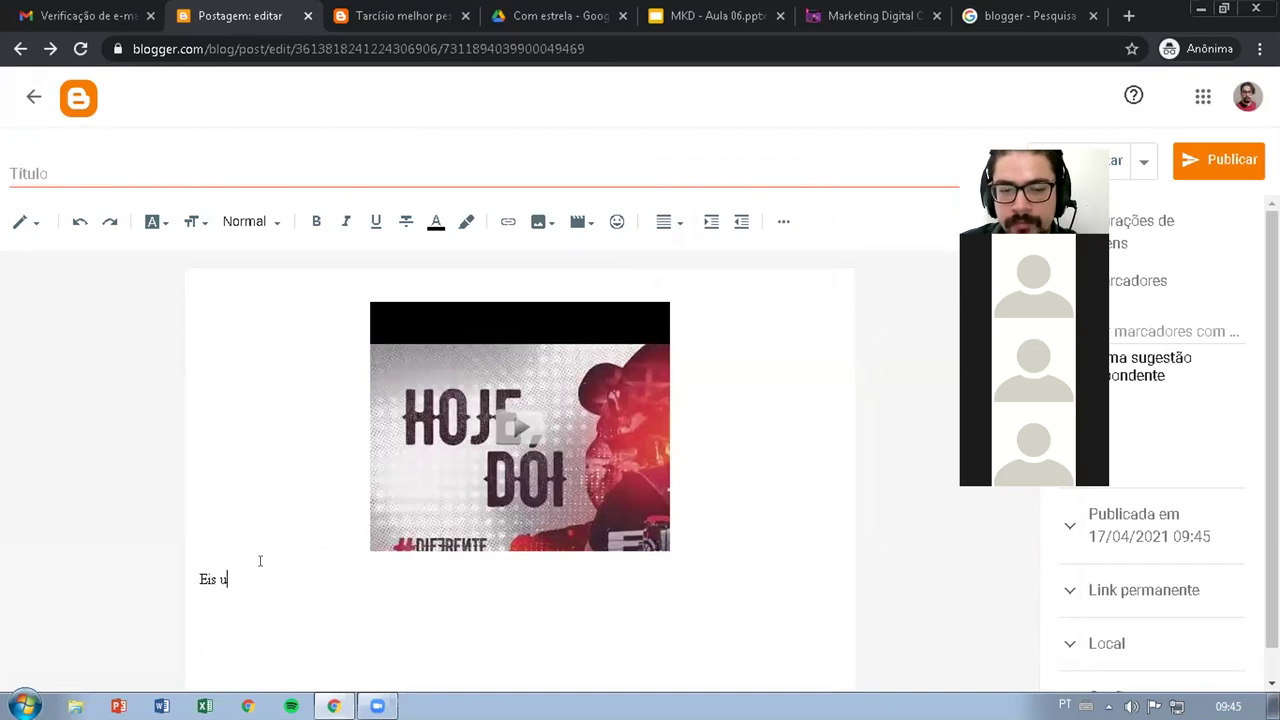
{"action": "type", "text": "Eis um hino maravilho, perfeito e sem defeitos"}
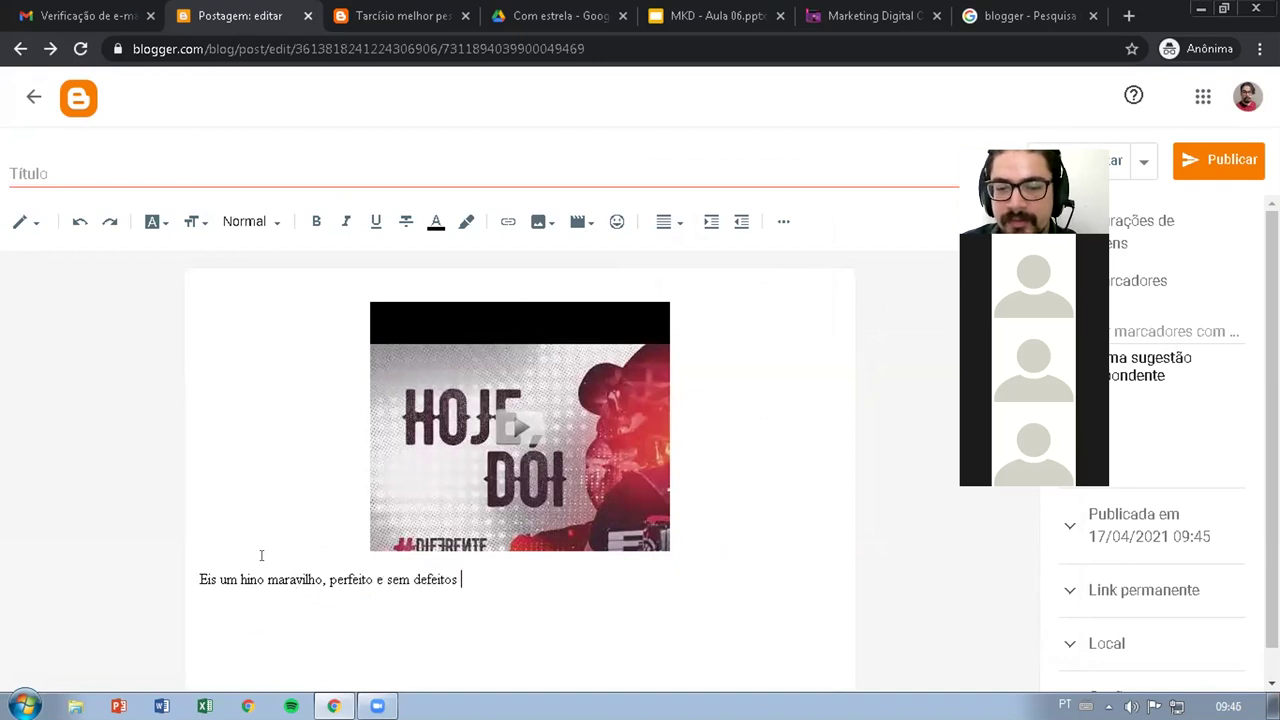